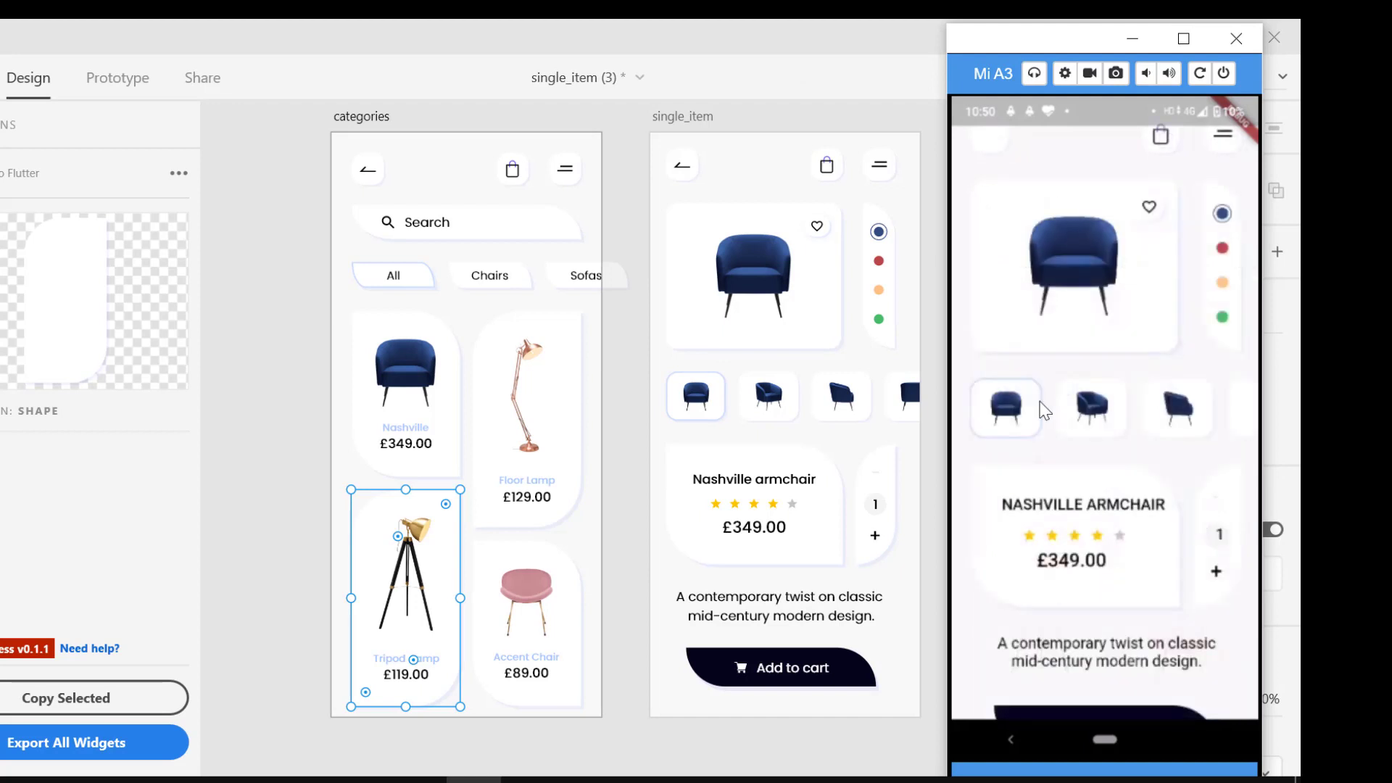
left_click(987, 147)
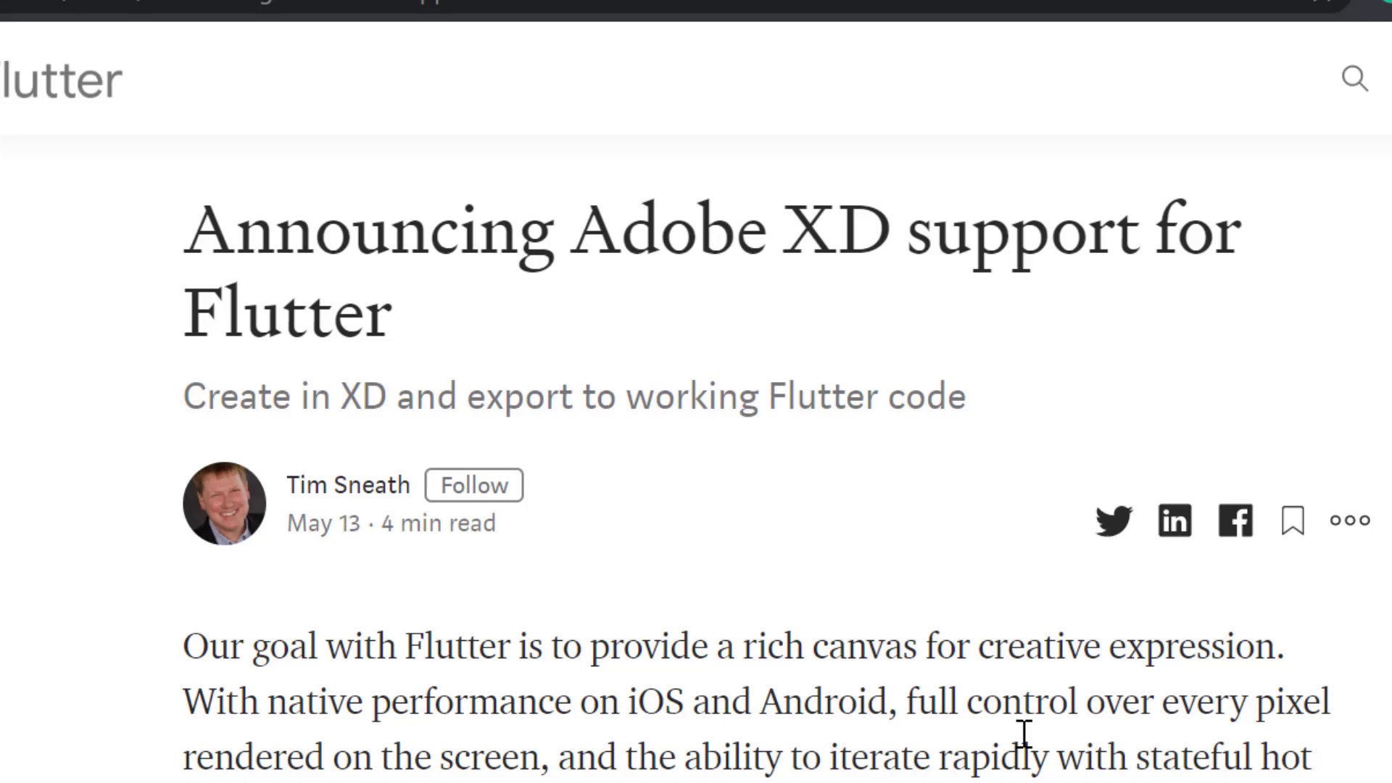
Follow the early access link in the Adobe XD support for Flutter article and open the plugin page in Adobe XD
scroll(1212, 739, "down", 15)
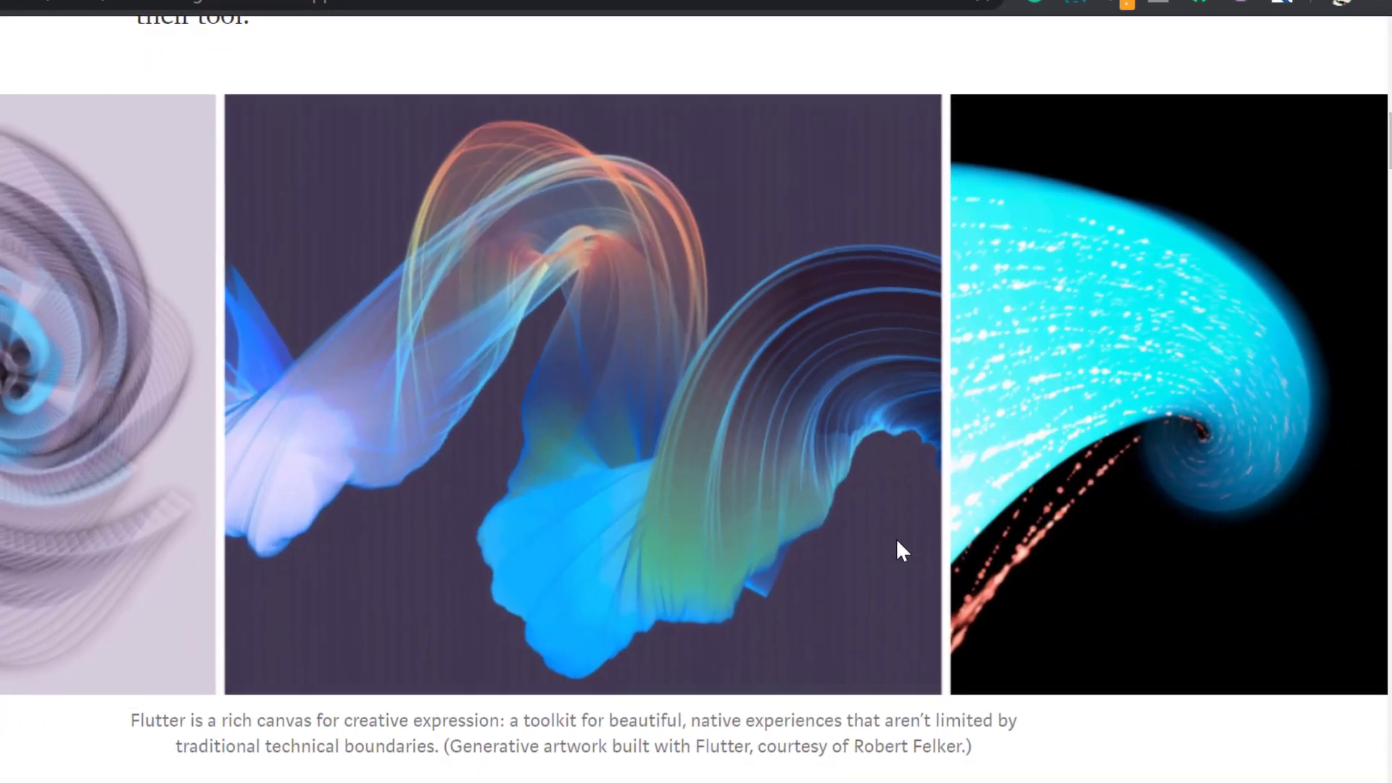
scroll(899, 547, "down", 5)
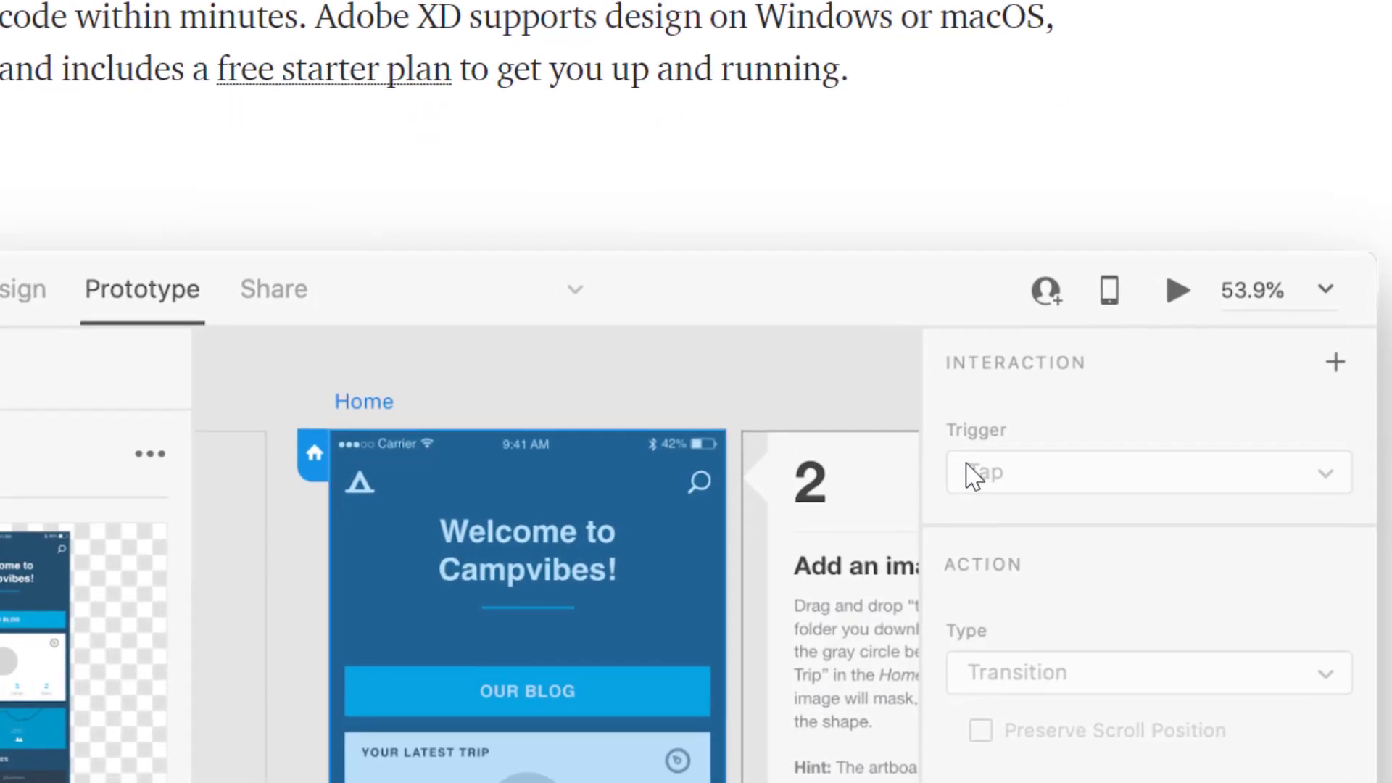
scroll(971, 472, "up", 20)
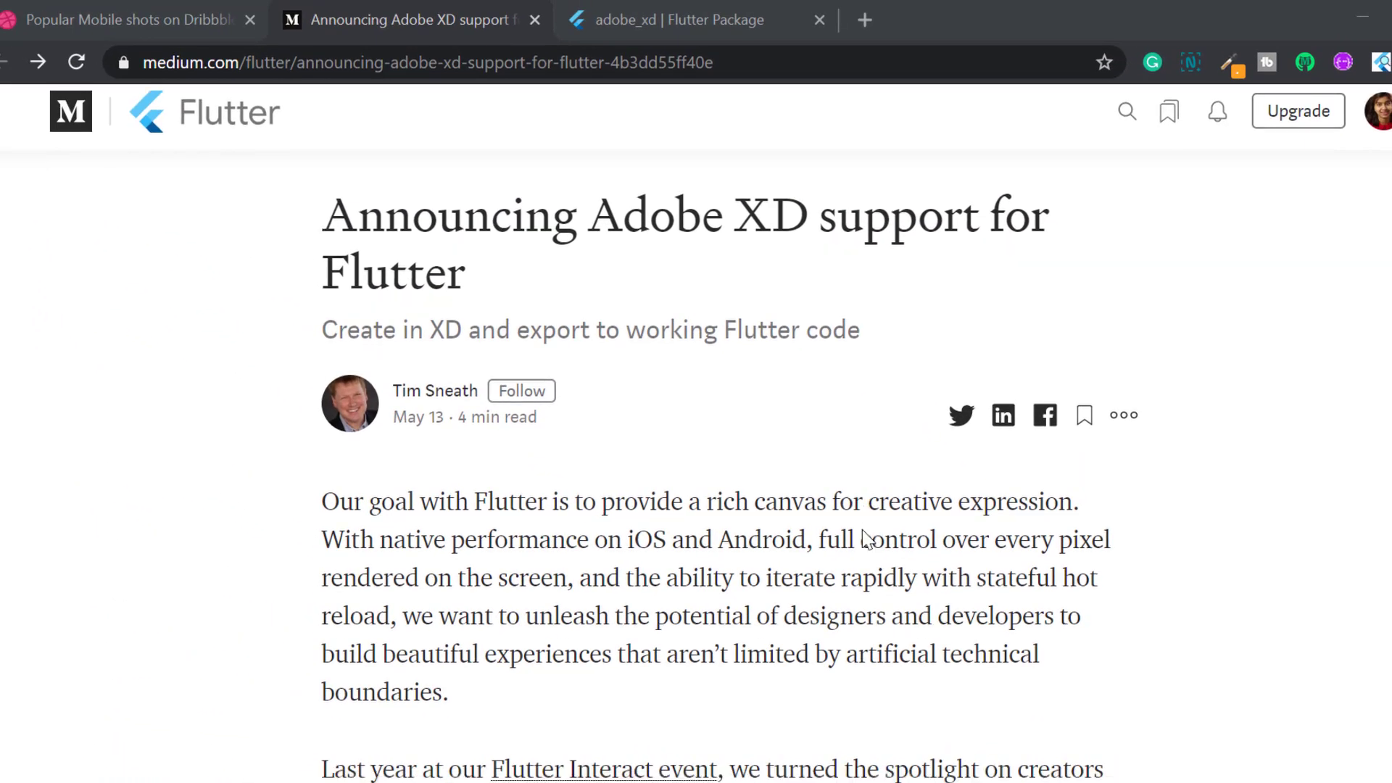
scroll(863, 536, "down", 10)
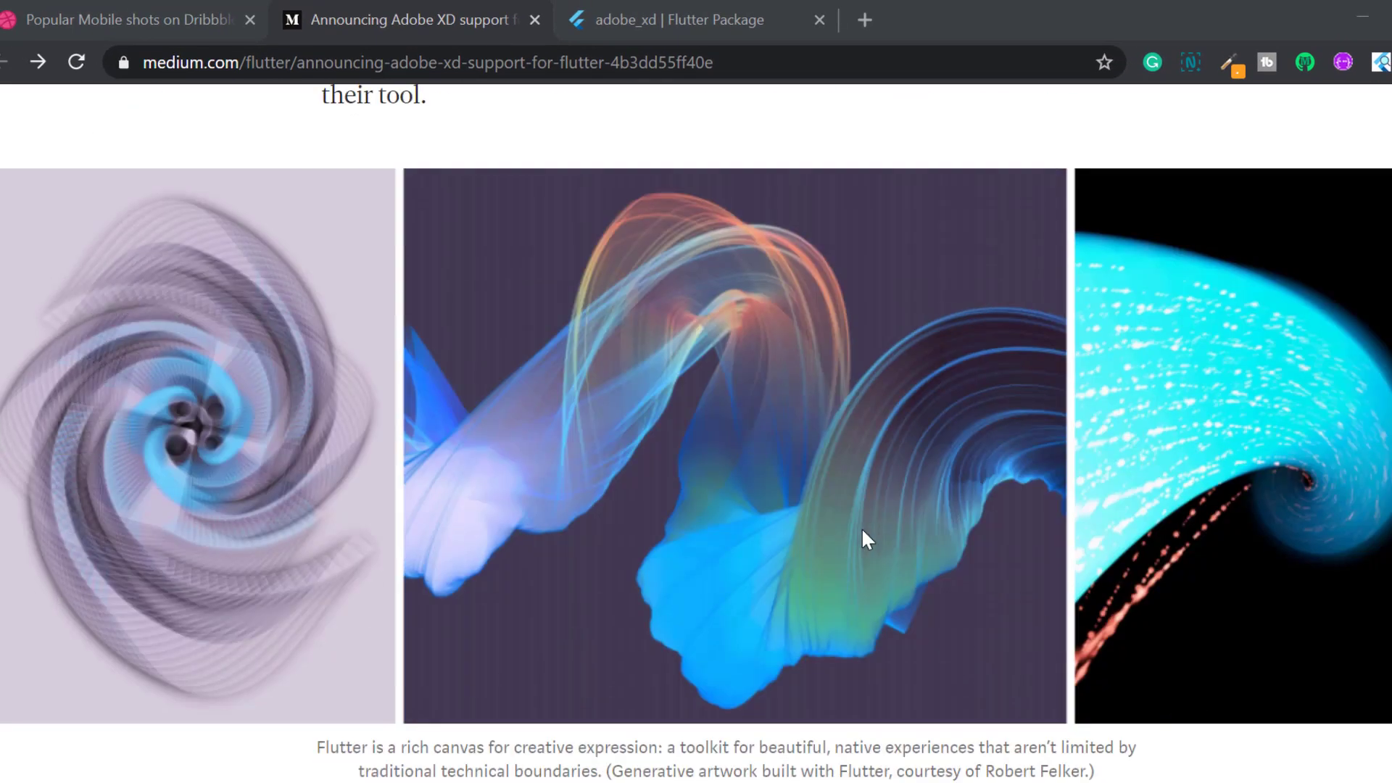
scroll(863, 529, "down", 10)
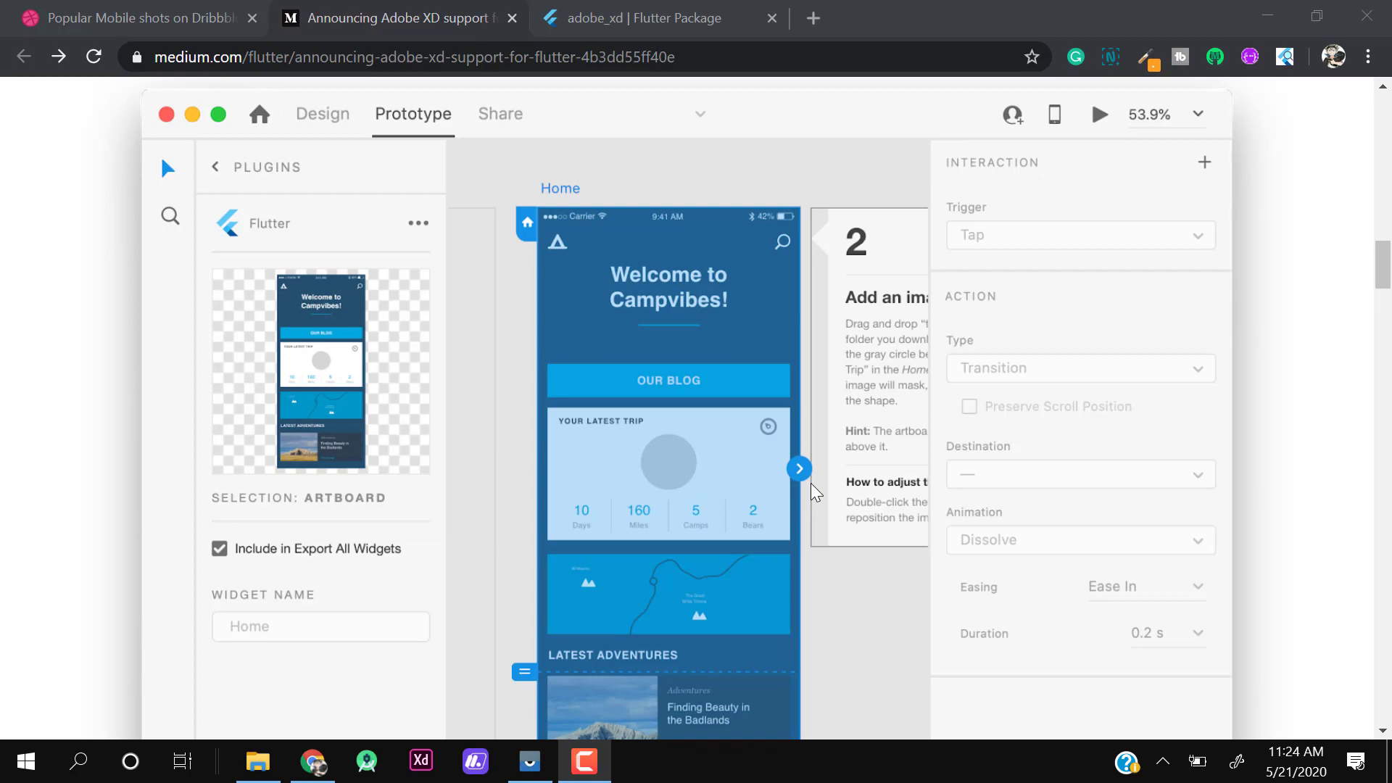
scroll(854, 293, "up", 8)
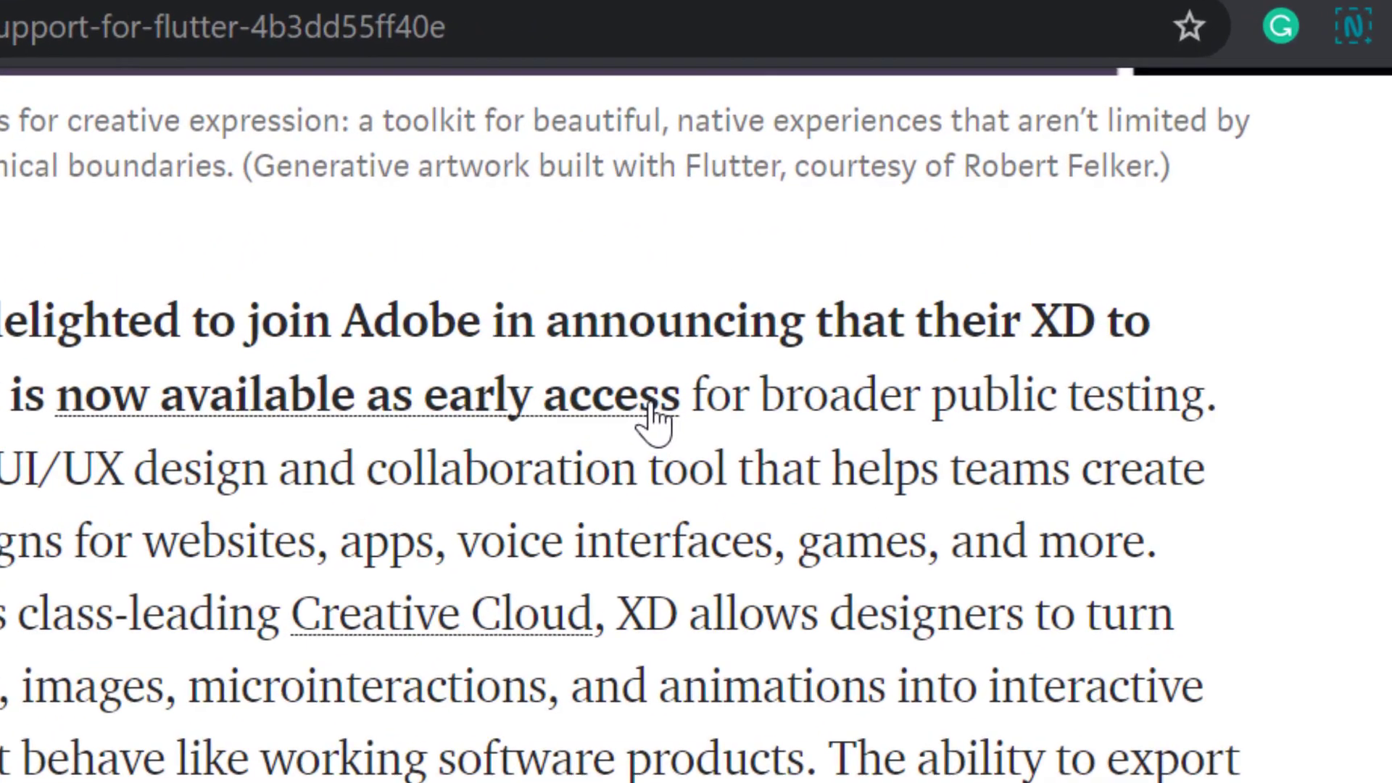
left_click(645, 417)
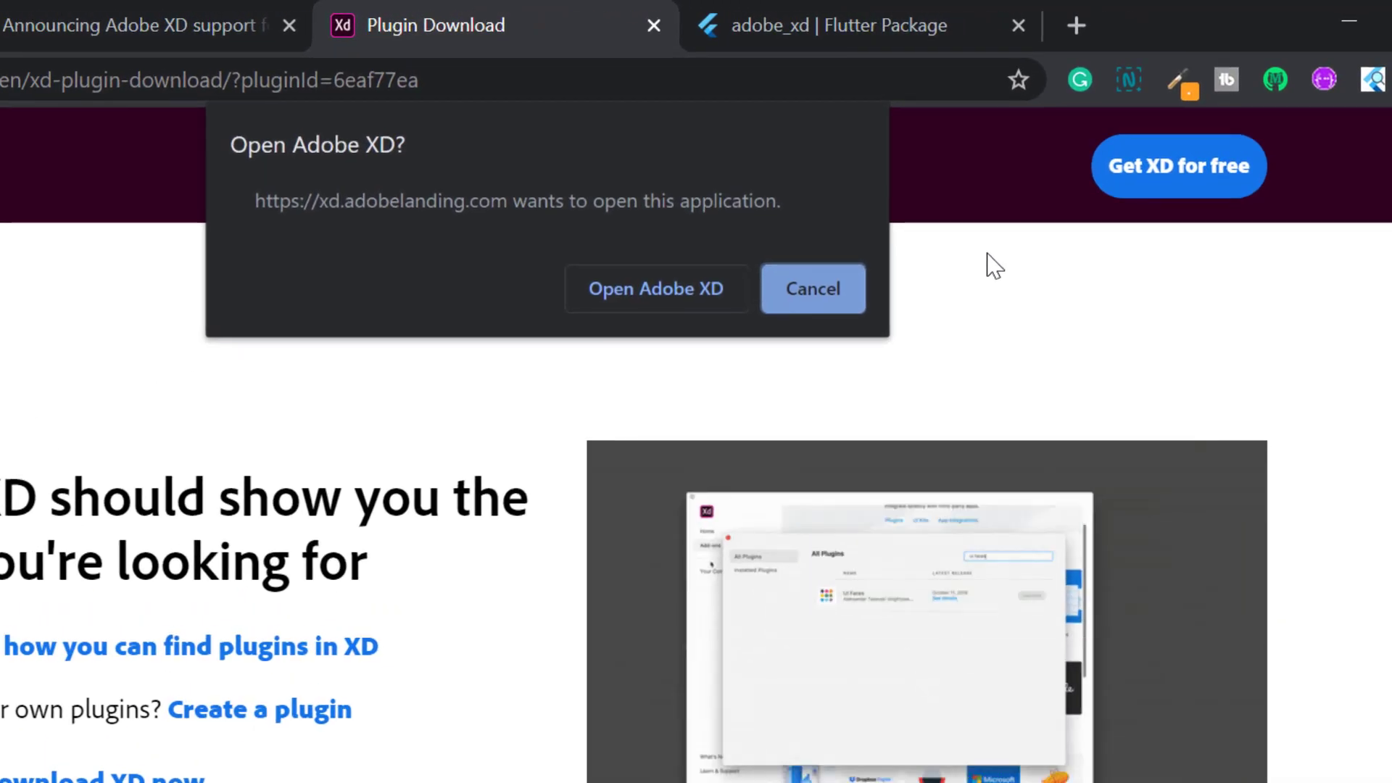
left_click(706, 286)
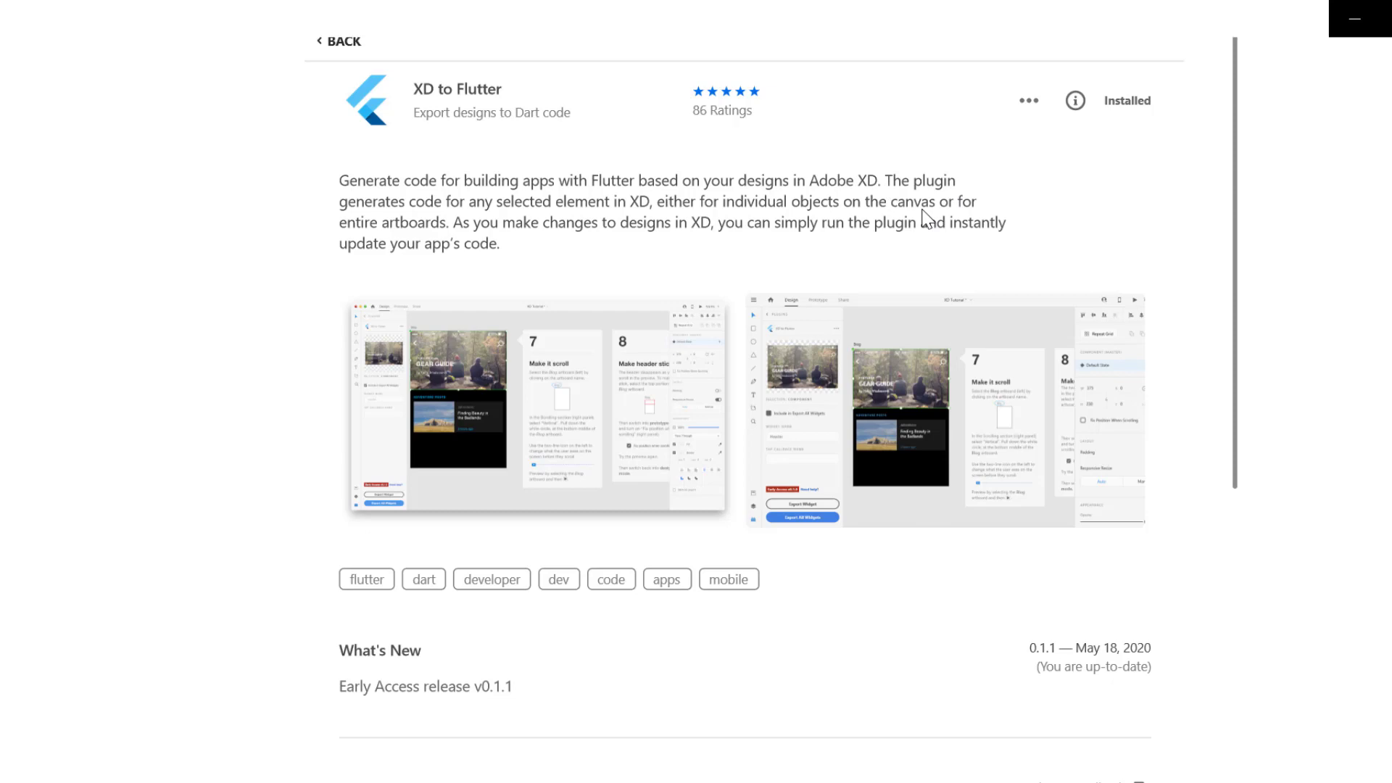
Look over the XD to Flutter plugin page and give the plugin a five-star rating
scroll(925, 216, "down", 4)
scroll(777, 398, "up", 4)
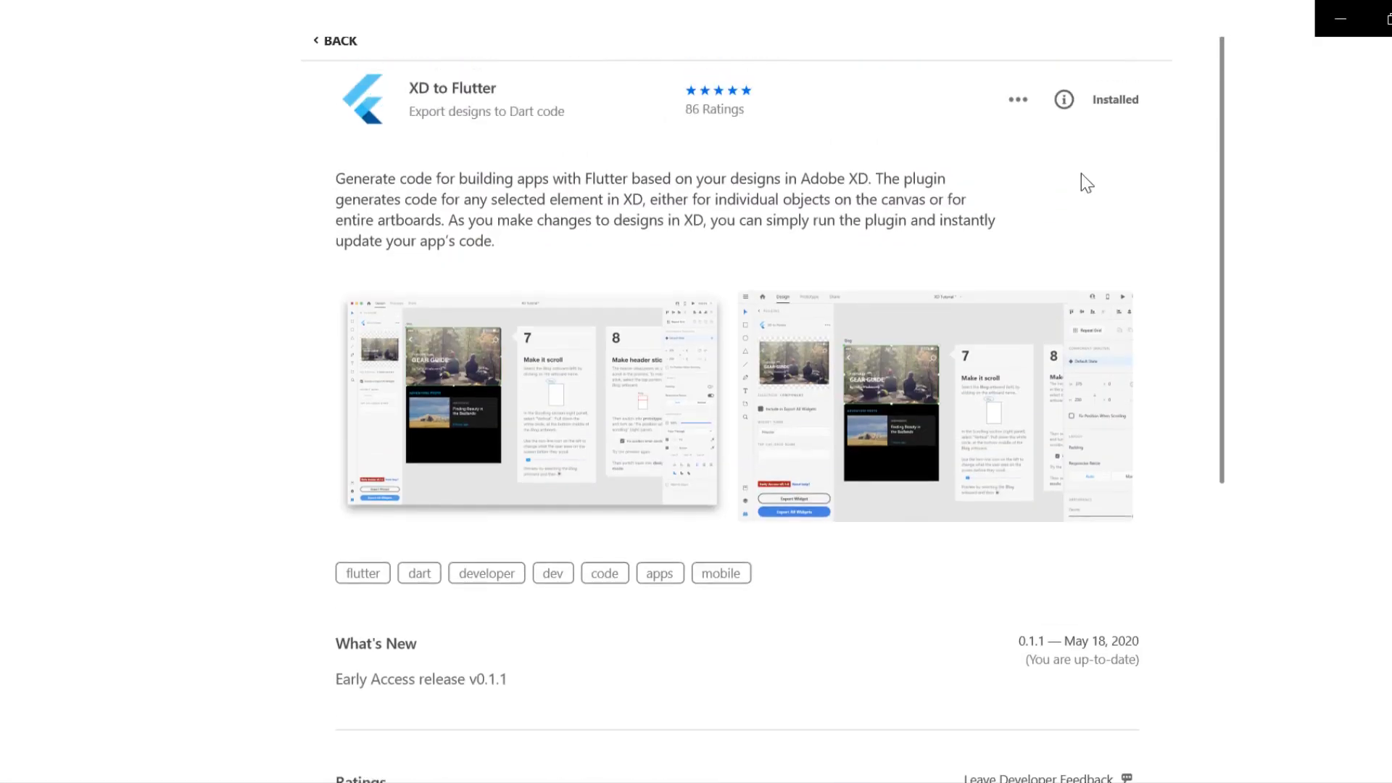
scroll(906, 283, "down", 6)
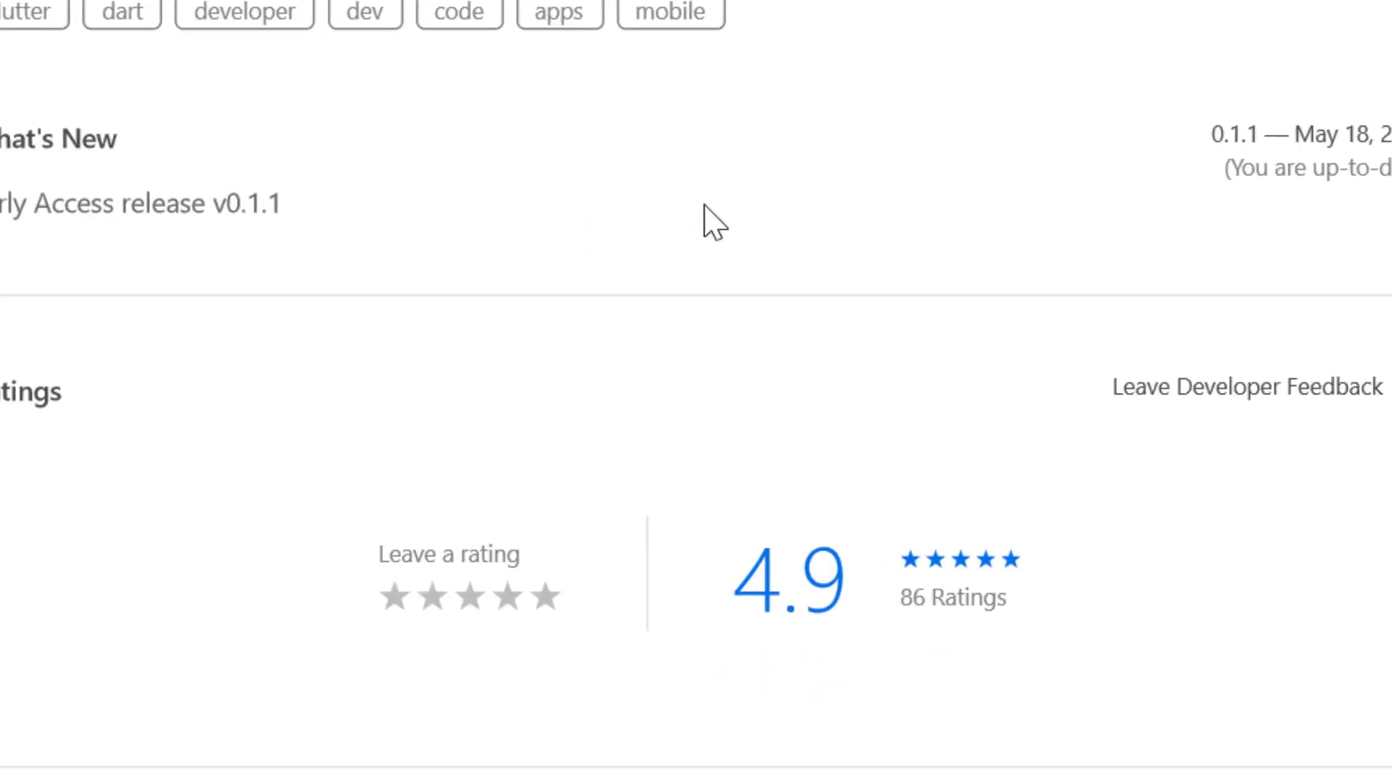
left_click(537, 359)
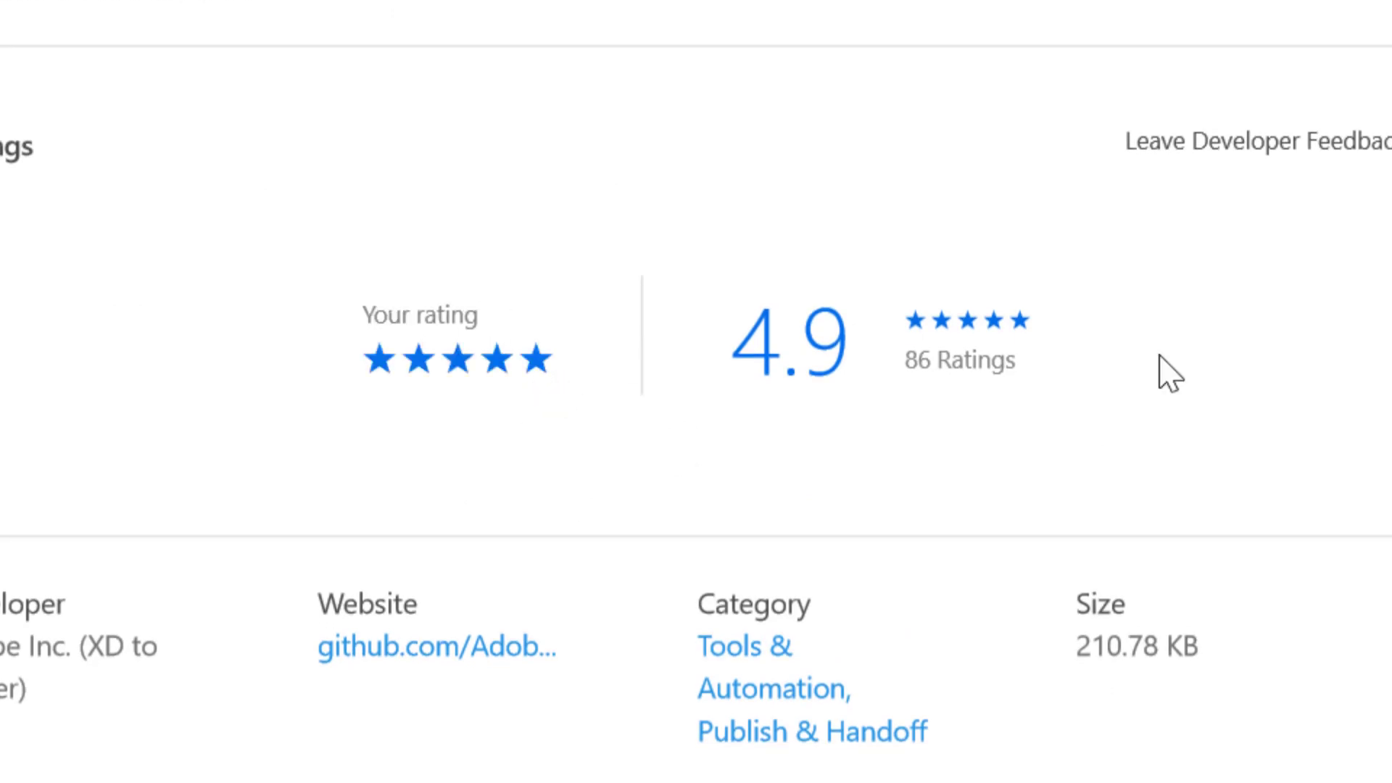
scroll(695, 391, "up", 5)
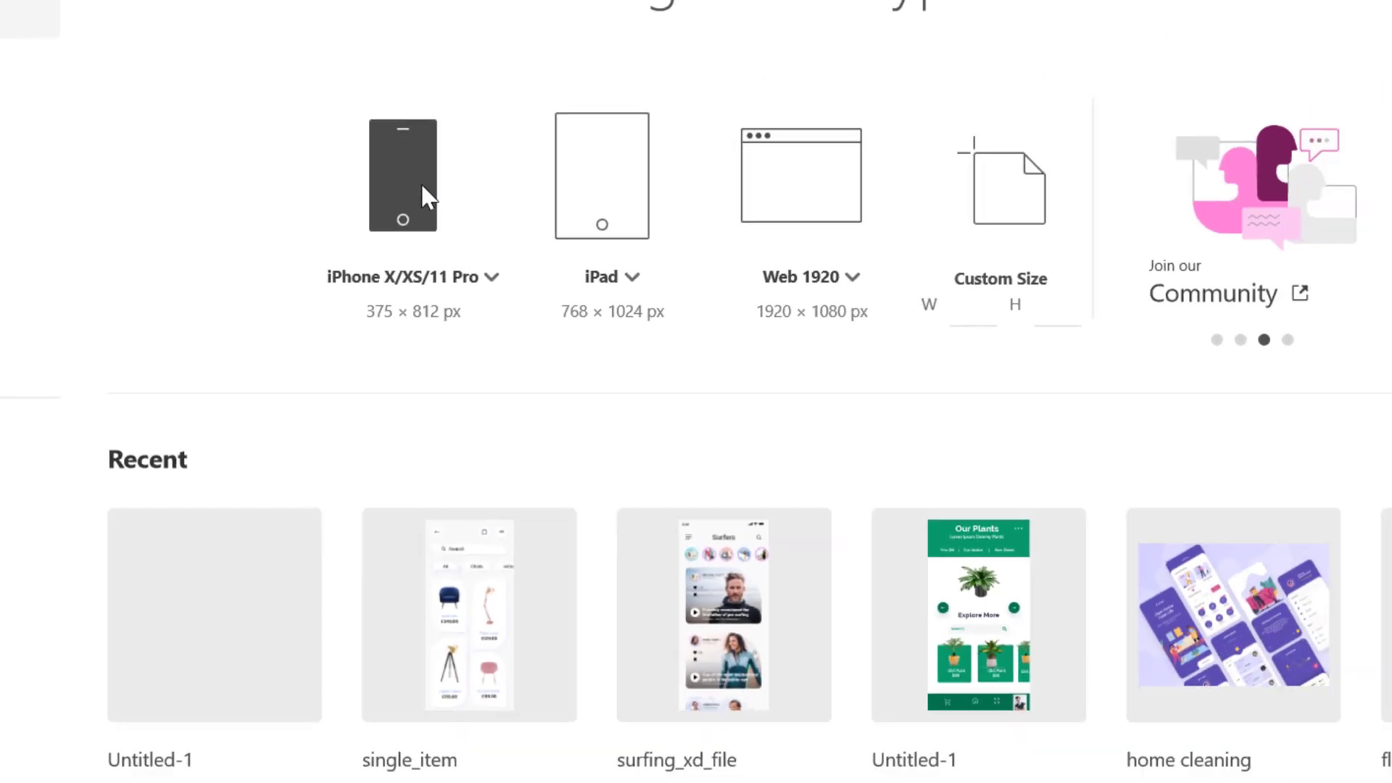
Create a new iPhone X/XS/11 Pro document and place the netflix_logo image from the images folder on the canvas
left_click(301, 91)
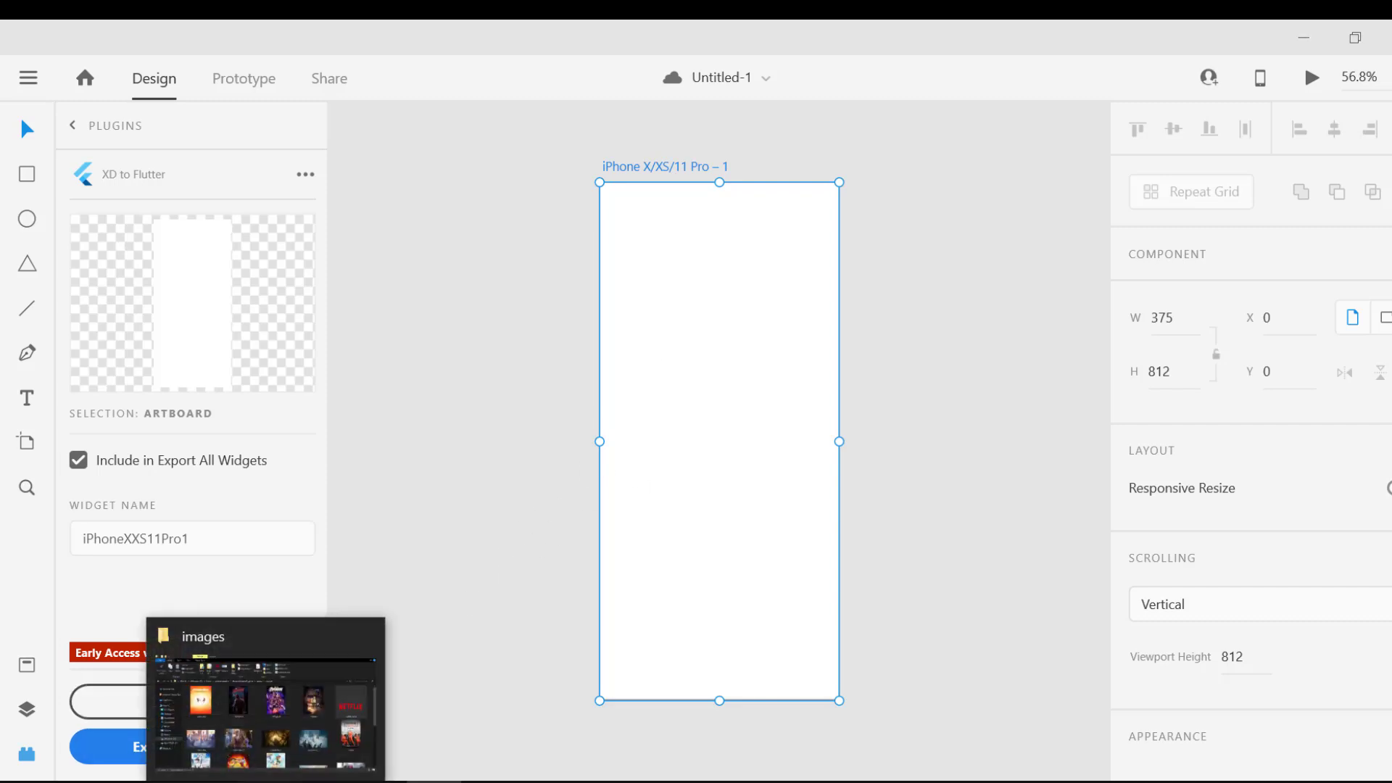
left_click(266, 781)
left_click_drag(1236, 346, 406, 270)
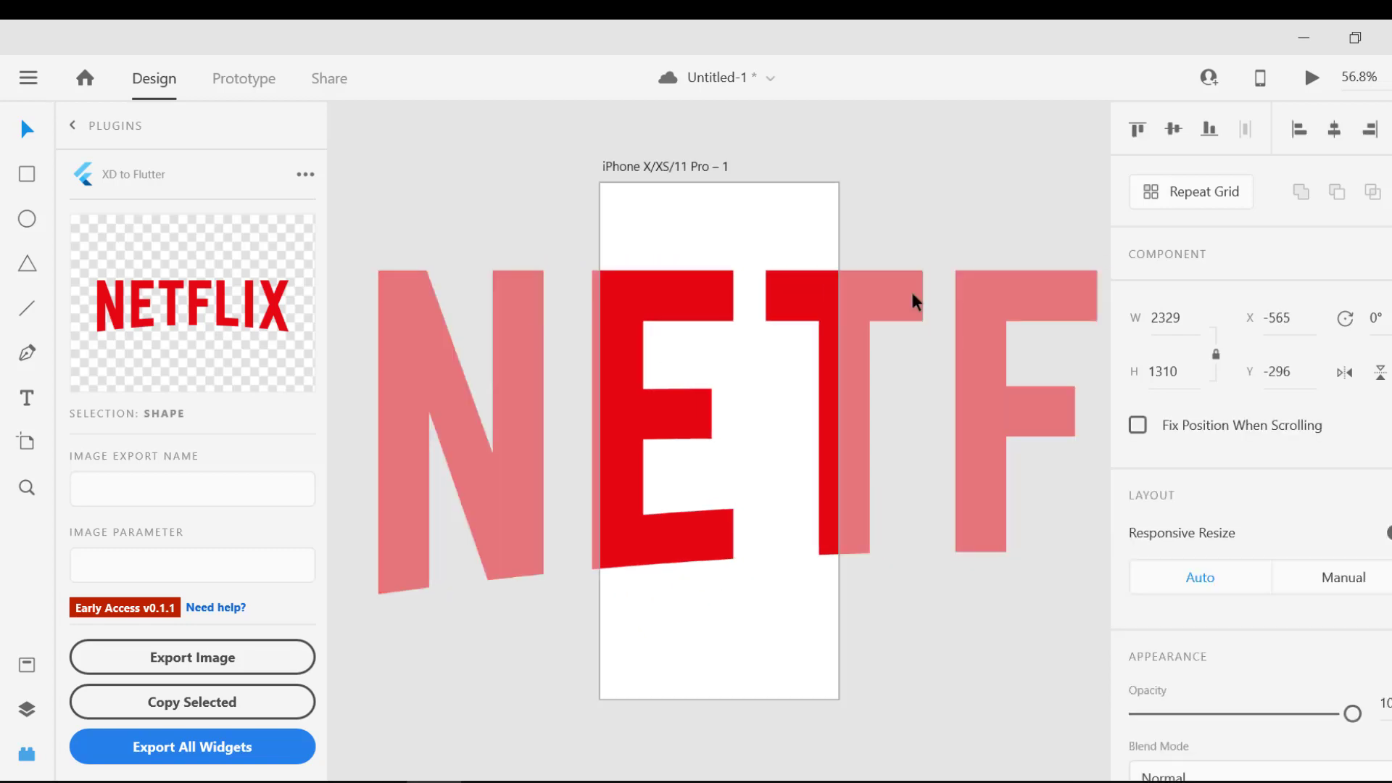
Scale the Netflix logo down to fit within the artboard's width and centre it at the top
left_click_drag(911, 296, 281, 457)
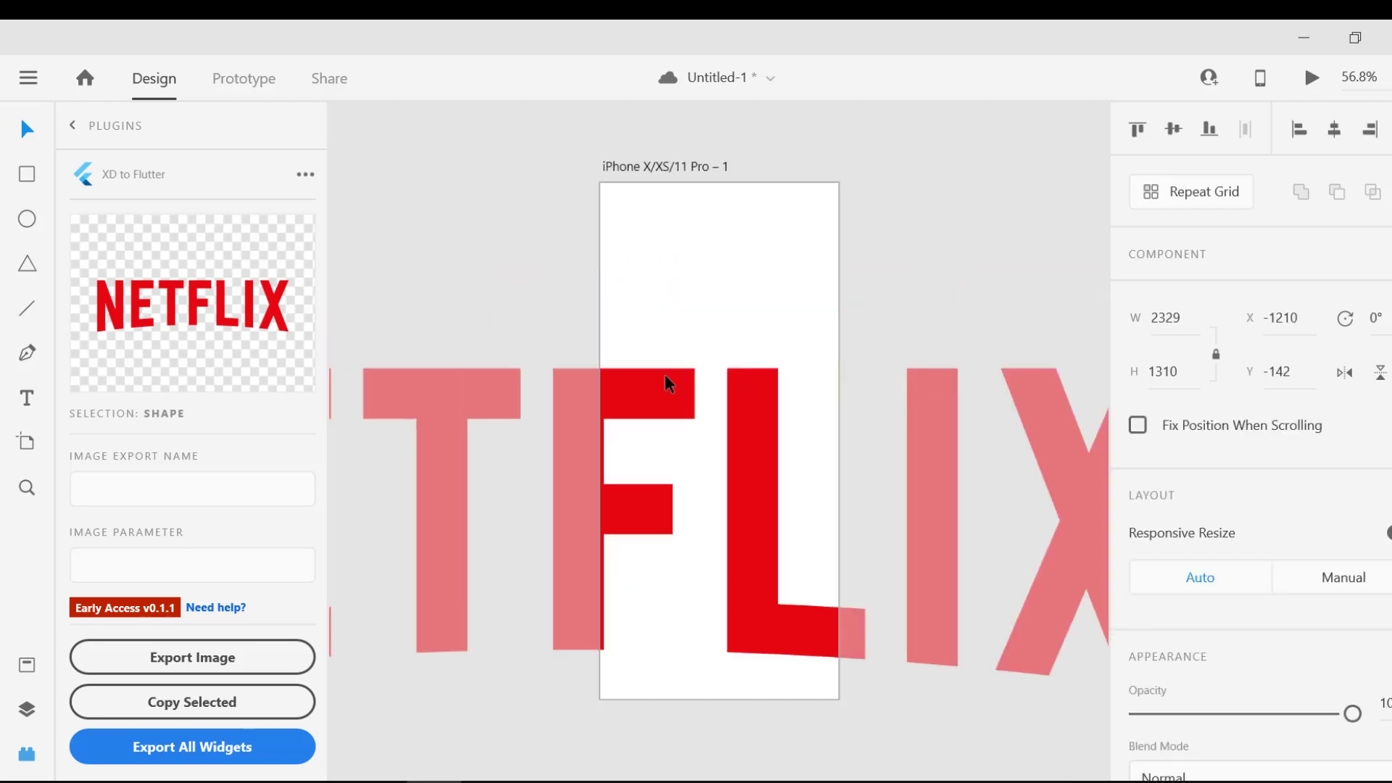
left_click_drag(668, 384, 513, 373)
left_click_drag(879, 143, 864, 276)
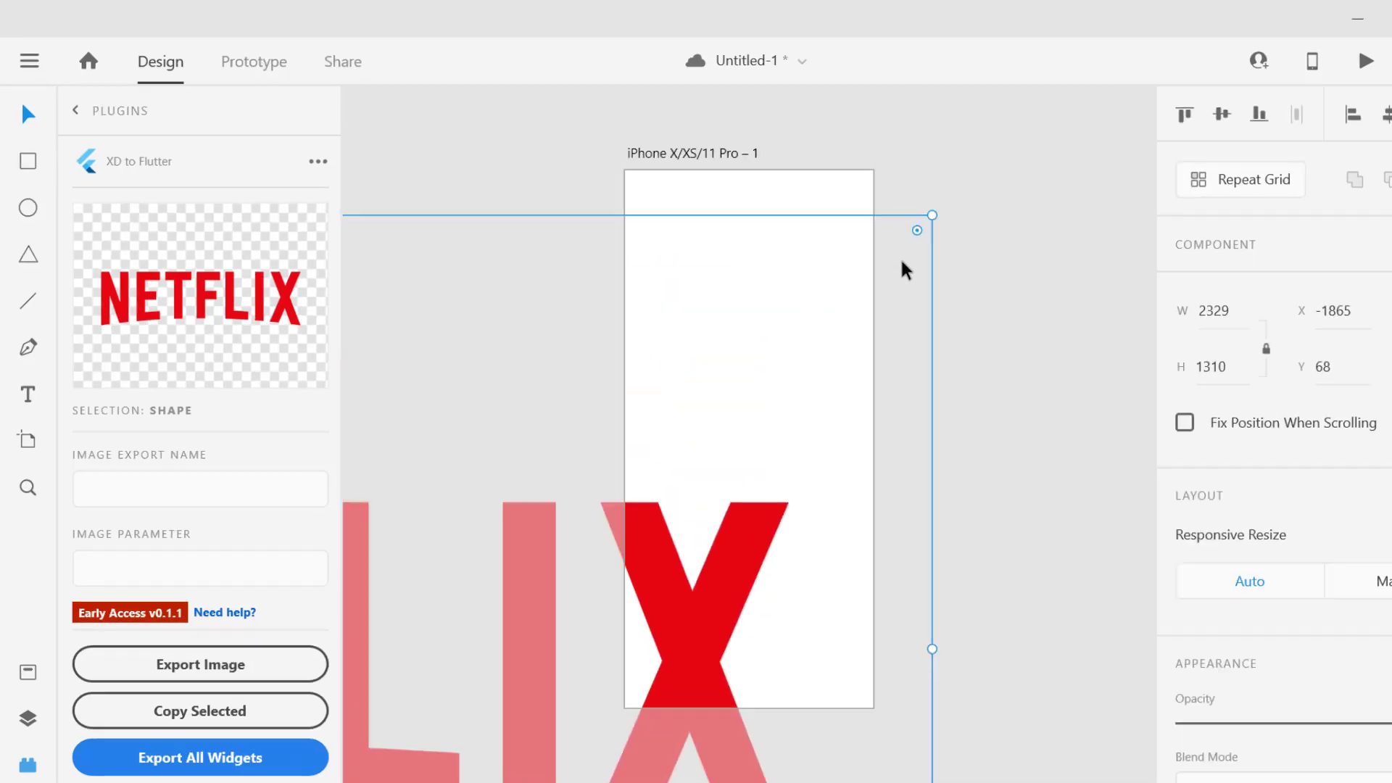
left_click_drag(930, 216, 515, 450)
left_click_drag(402, 636, 841, 260)
left_click_drag(948, 392, 632, 391)
left_click_drag(631, 164, 442, 273)
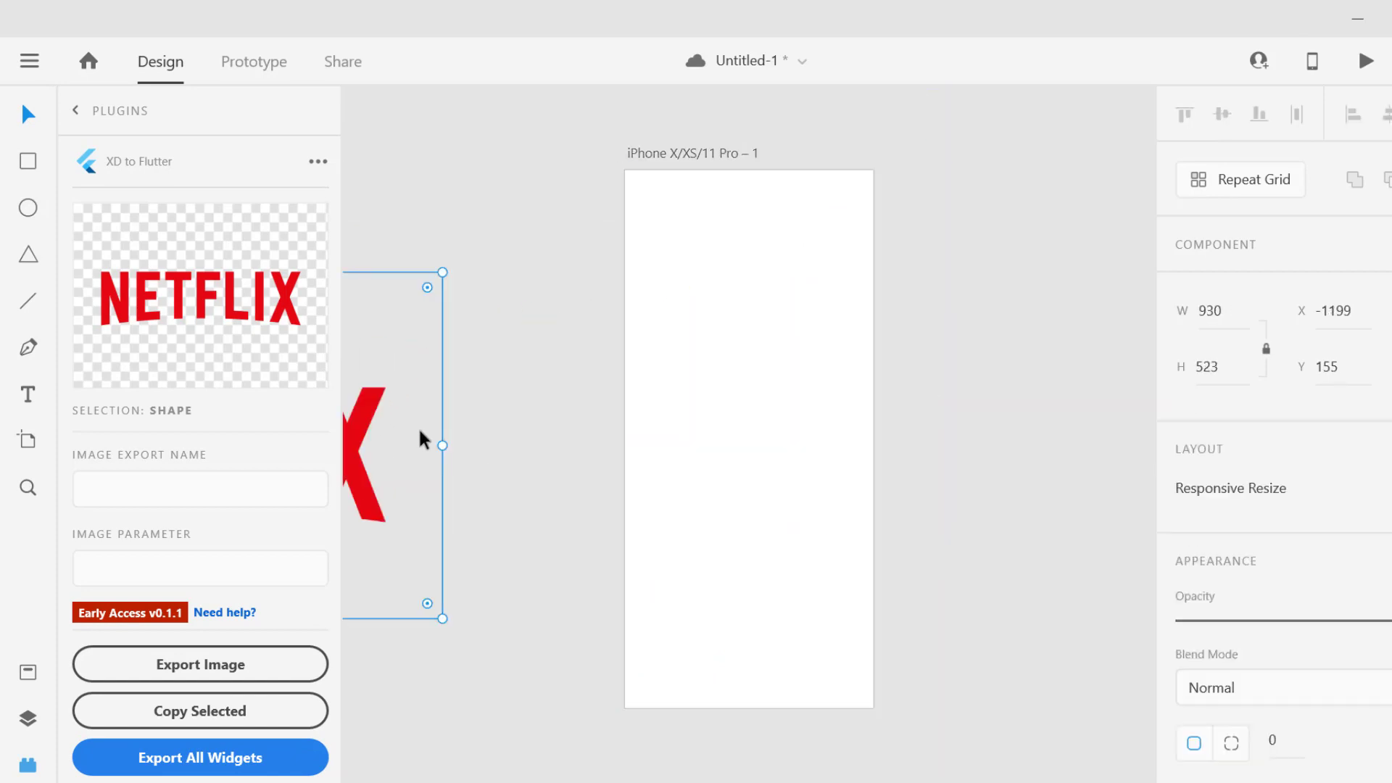
left_click_drag(419, 430, 899, 366)
left_click_drag(921, 209, 465, 466)
left_click_drag(388, 516, 739, 211)
left_click(739, 302)
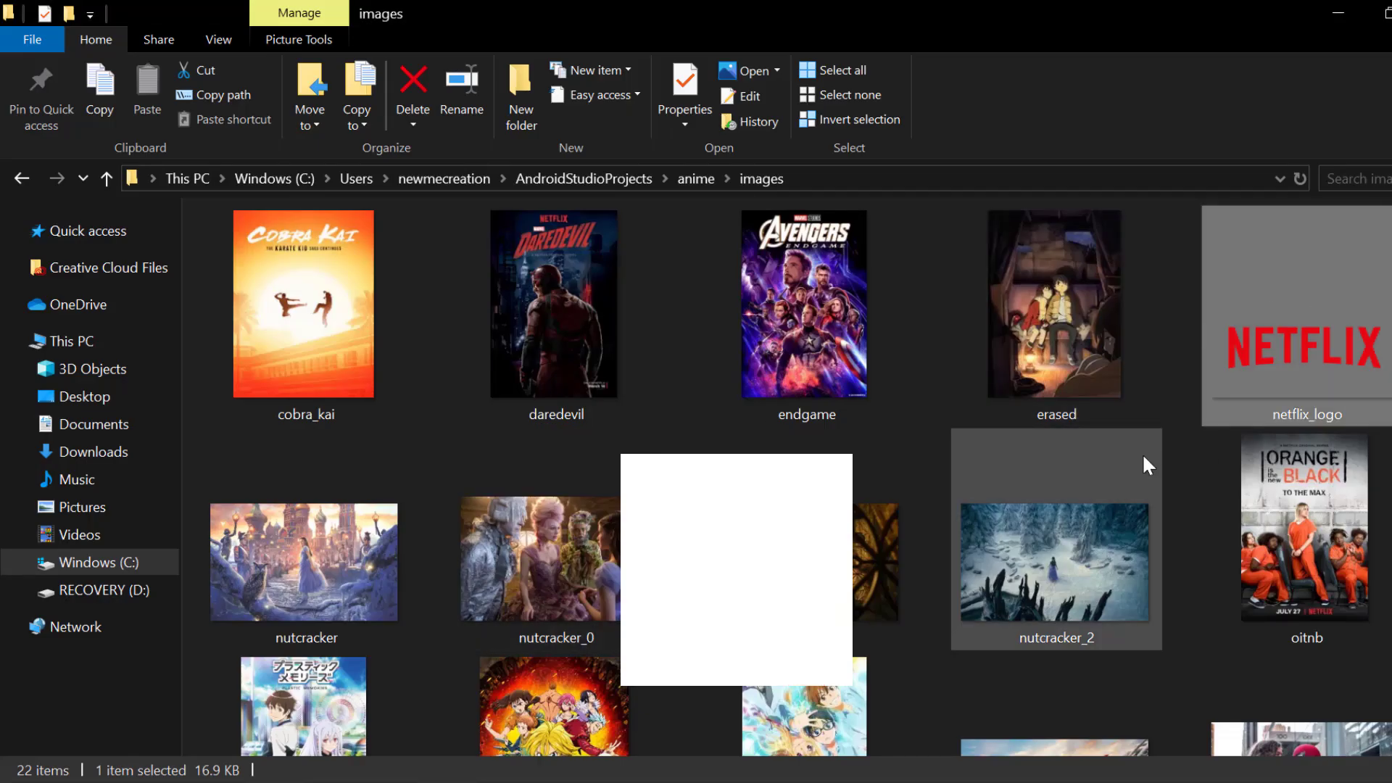
Import the toystory image from the images folder onto the canvas
scroll(1108, 576, "down", 5)
scroll(1106, 567, "down", 2)
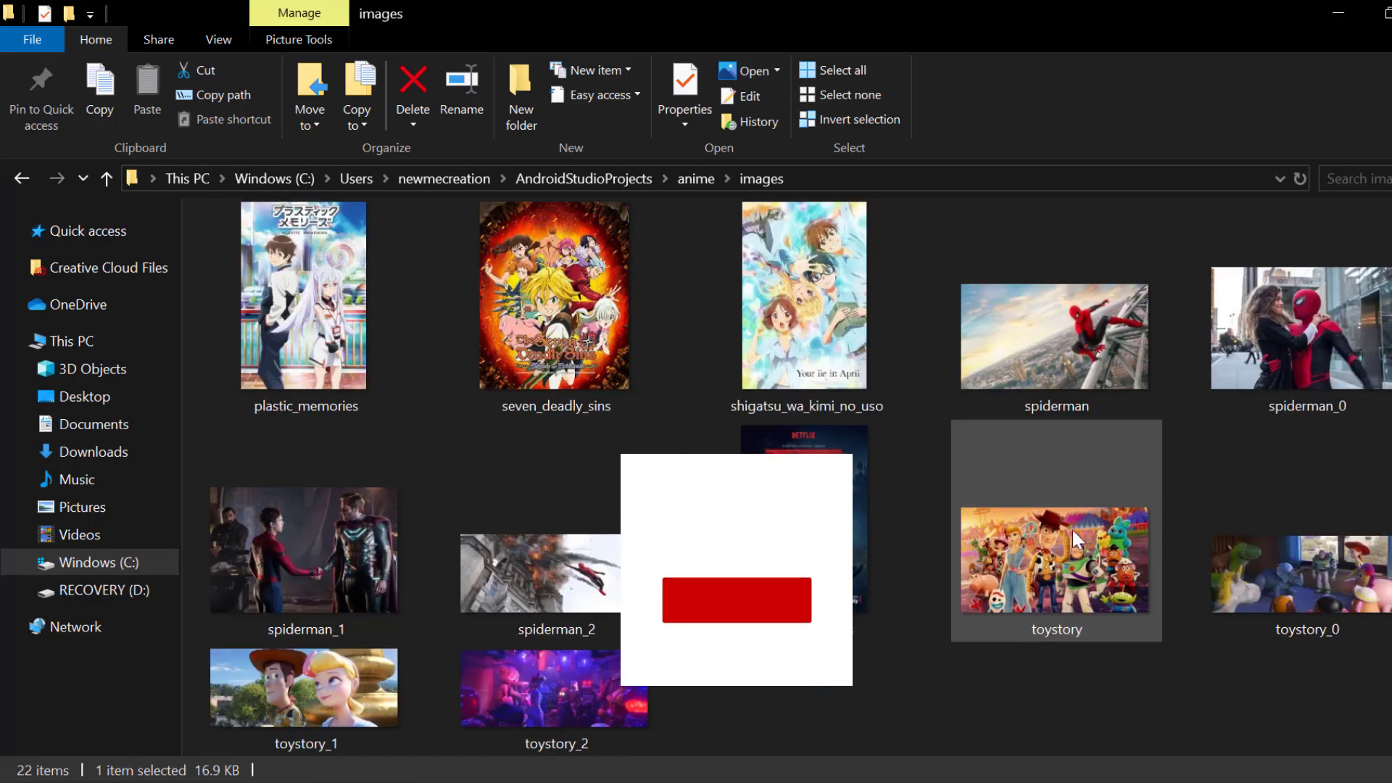
left_click_drag(1090, 516, 863, 447)
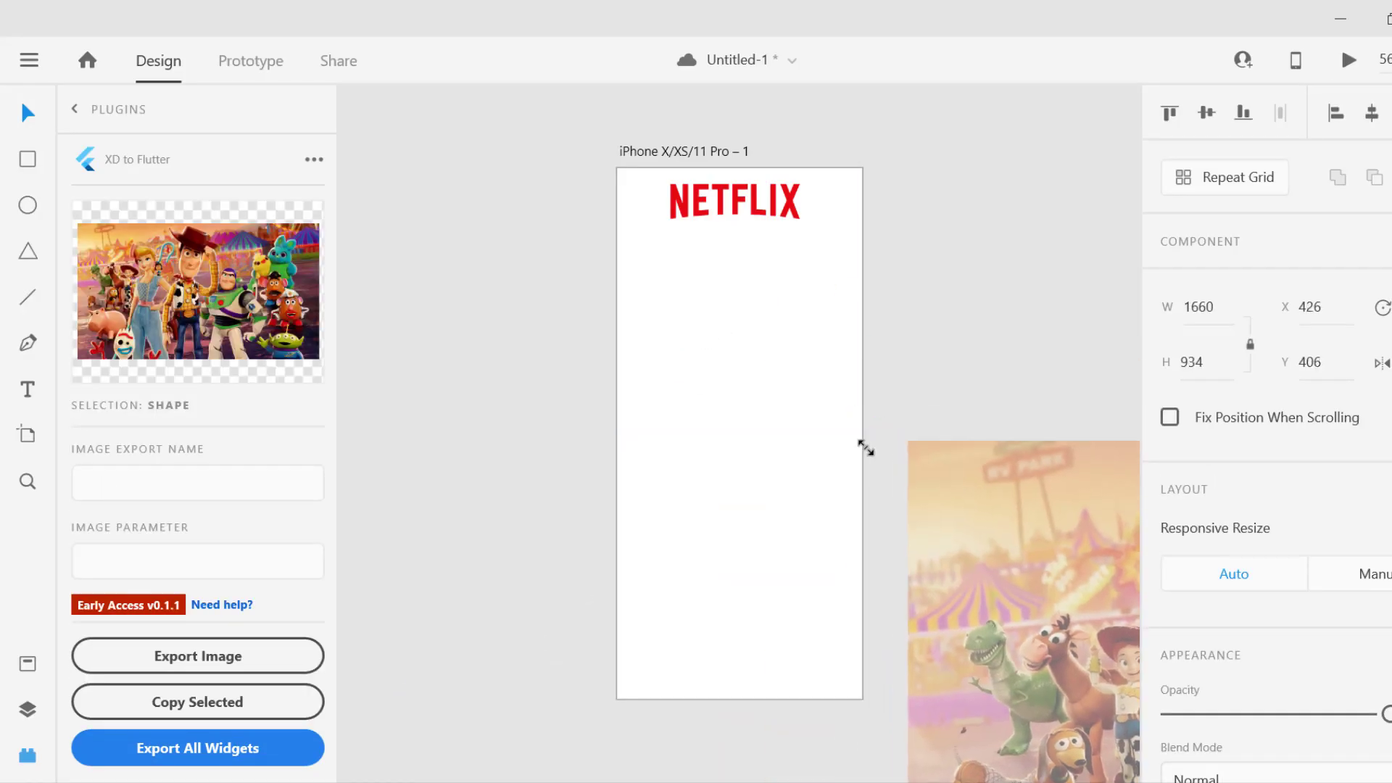
Scale the Toy Story image to about 551 by 310 and position it below the Netflix logo, spanning the artboard's full width
left_click_drag(958, 521, 61, 300)
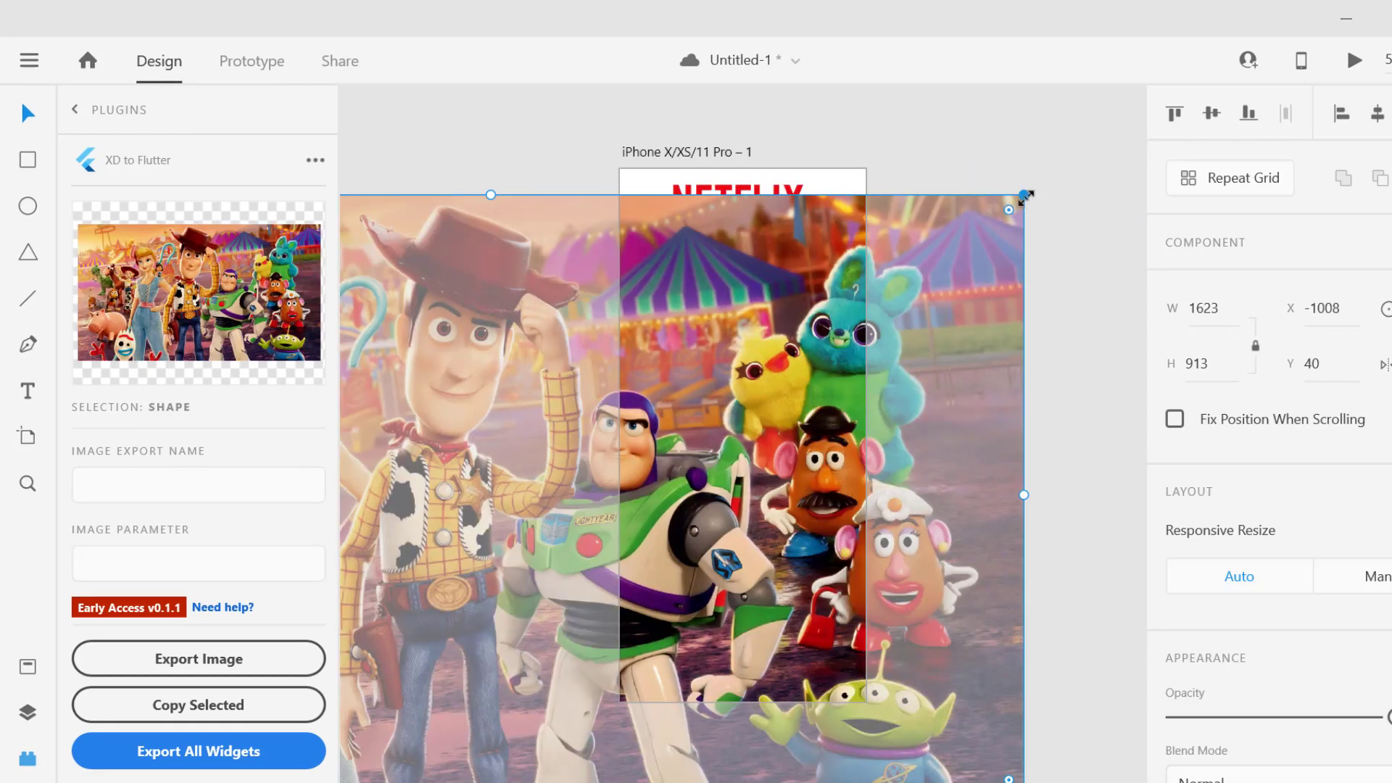
left_click_drag(1025, 196, 418, 535)
left_click_drag(403, 554, 739, 360)
left_click_drag(721, 384, 911, 221)
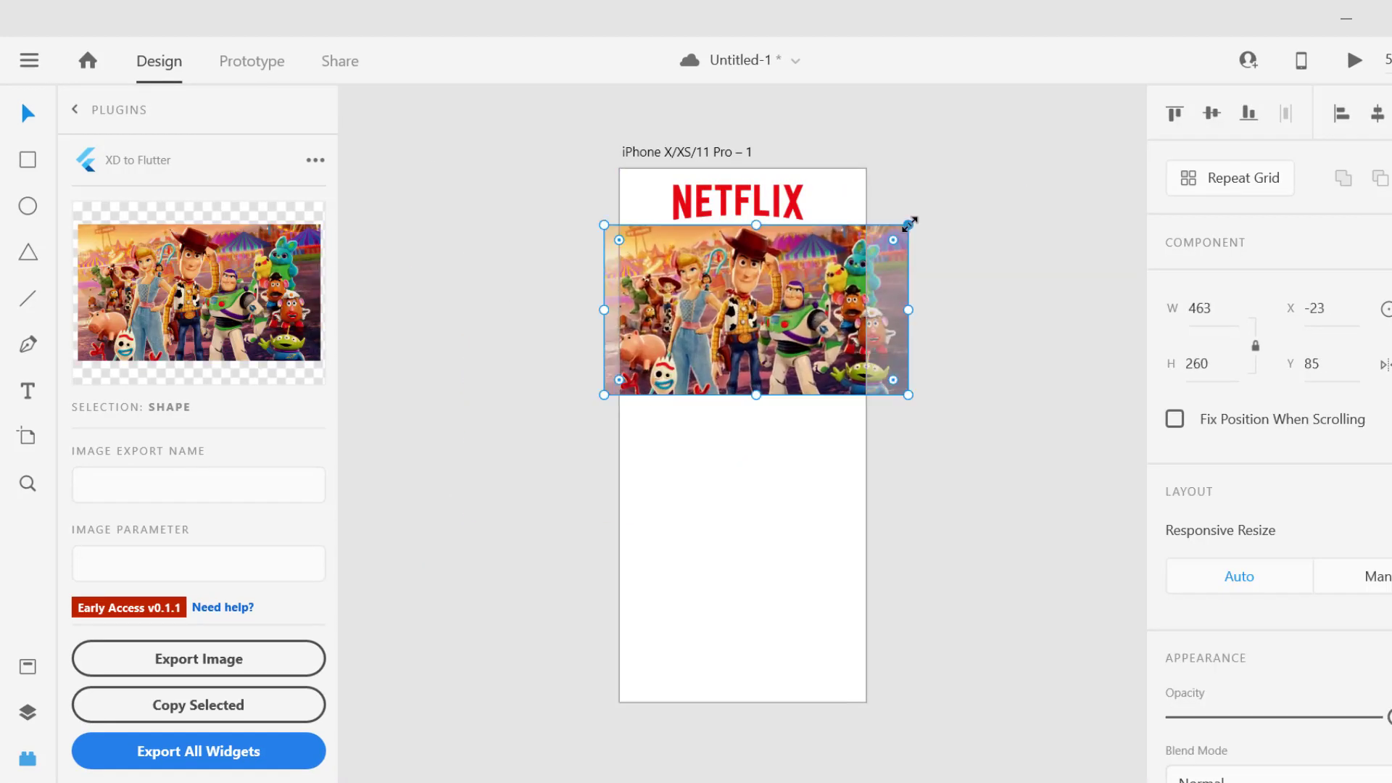
left_click_drag(795, 272, 792, 279)
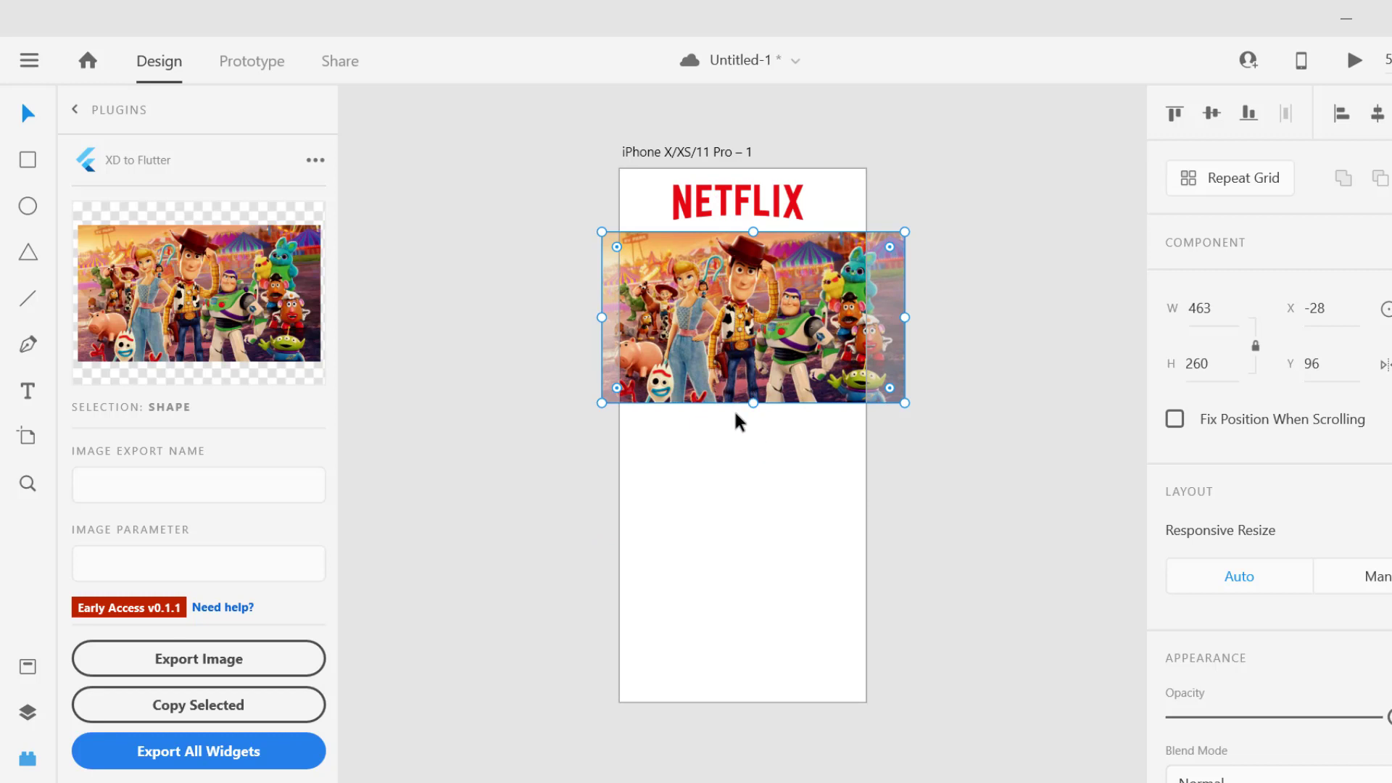
left_click_drag(752, 422, 748, 433)
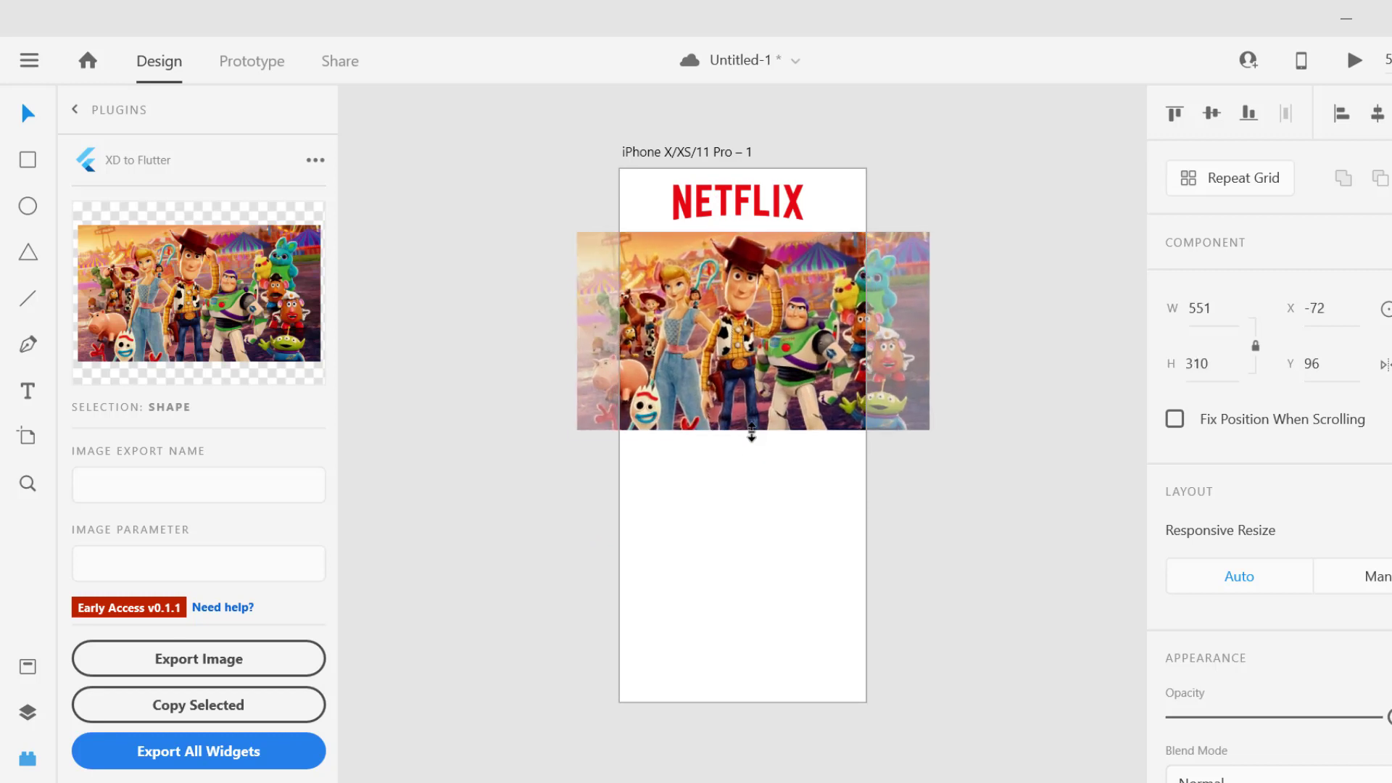
left_click(991, 364)
left_click(801, 375)
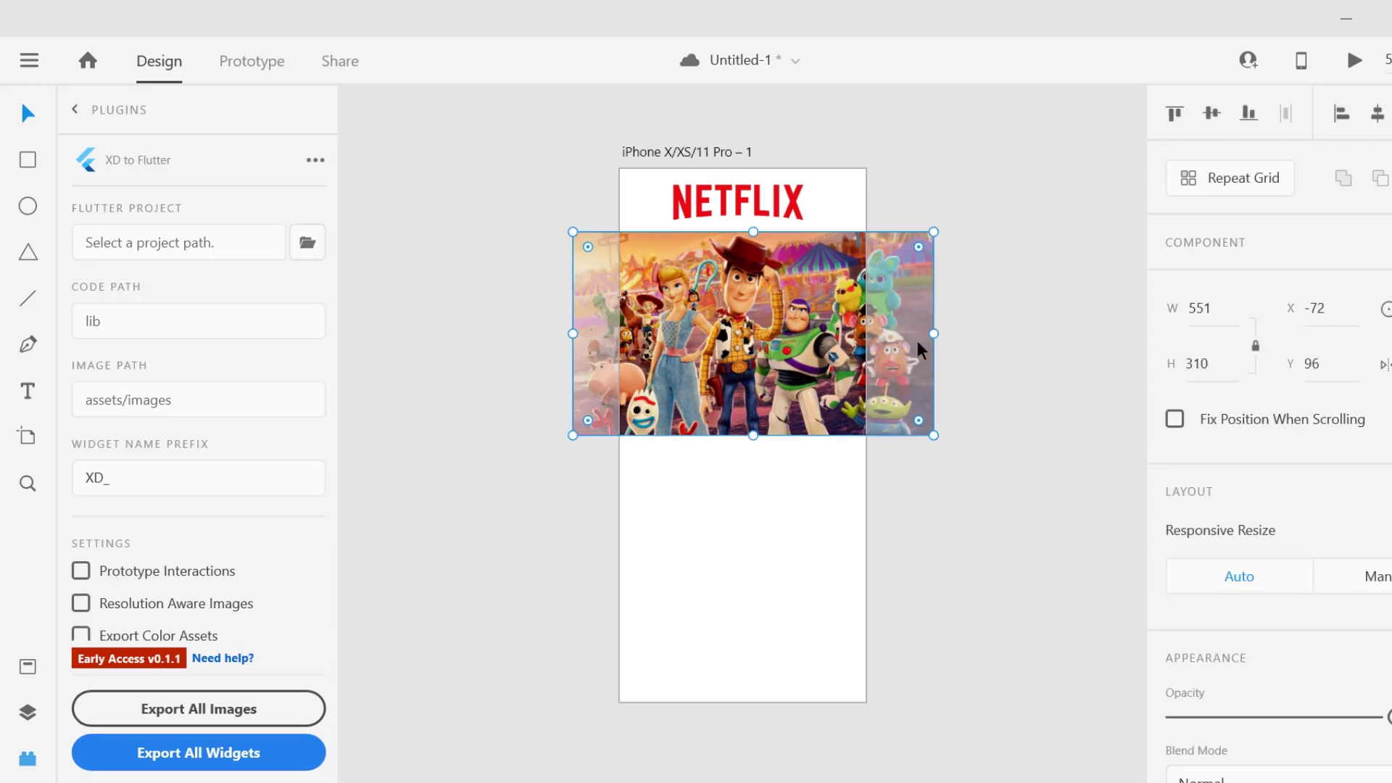
left_click(1036, 243)
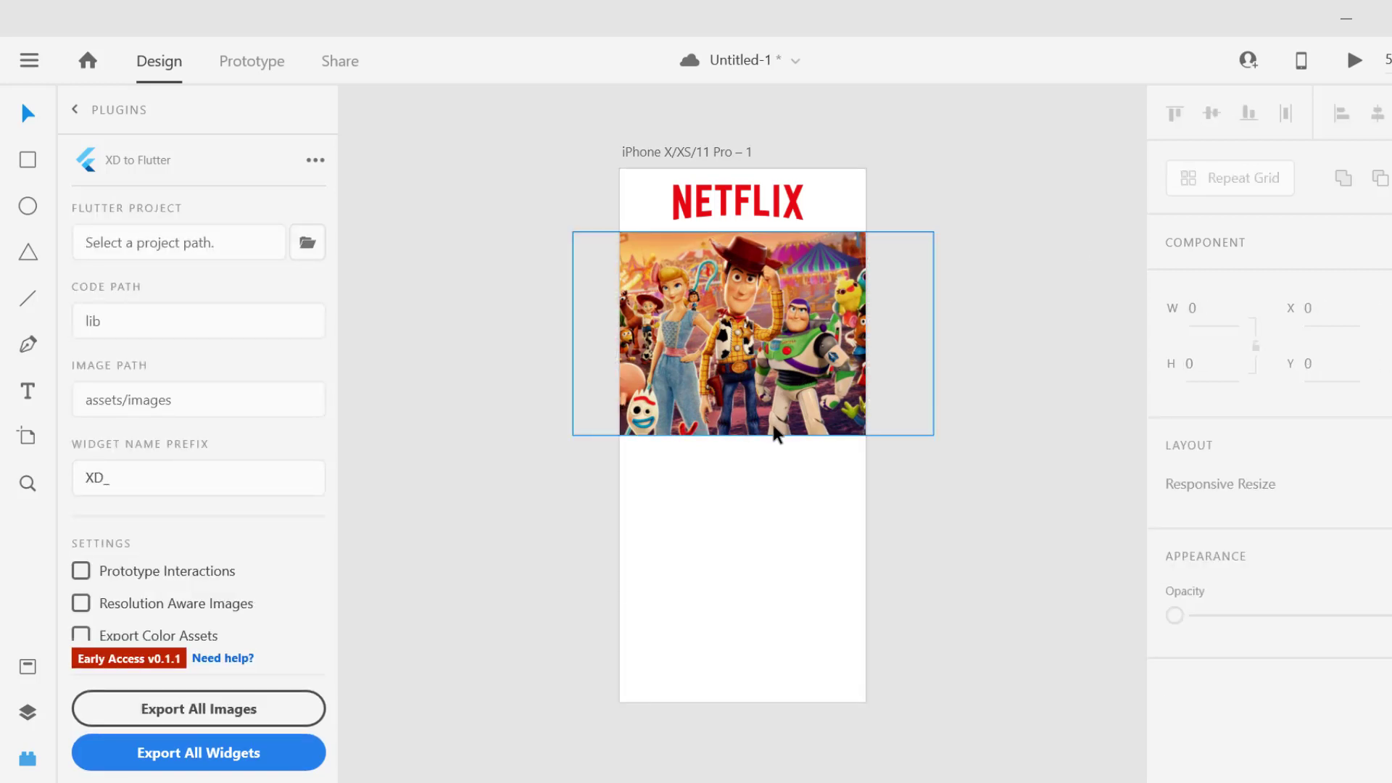
left_click(720, 372)
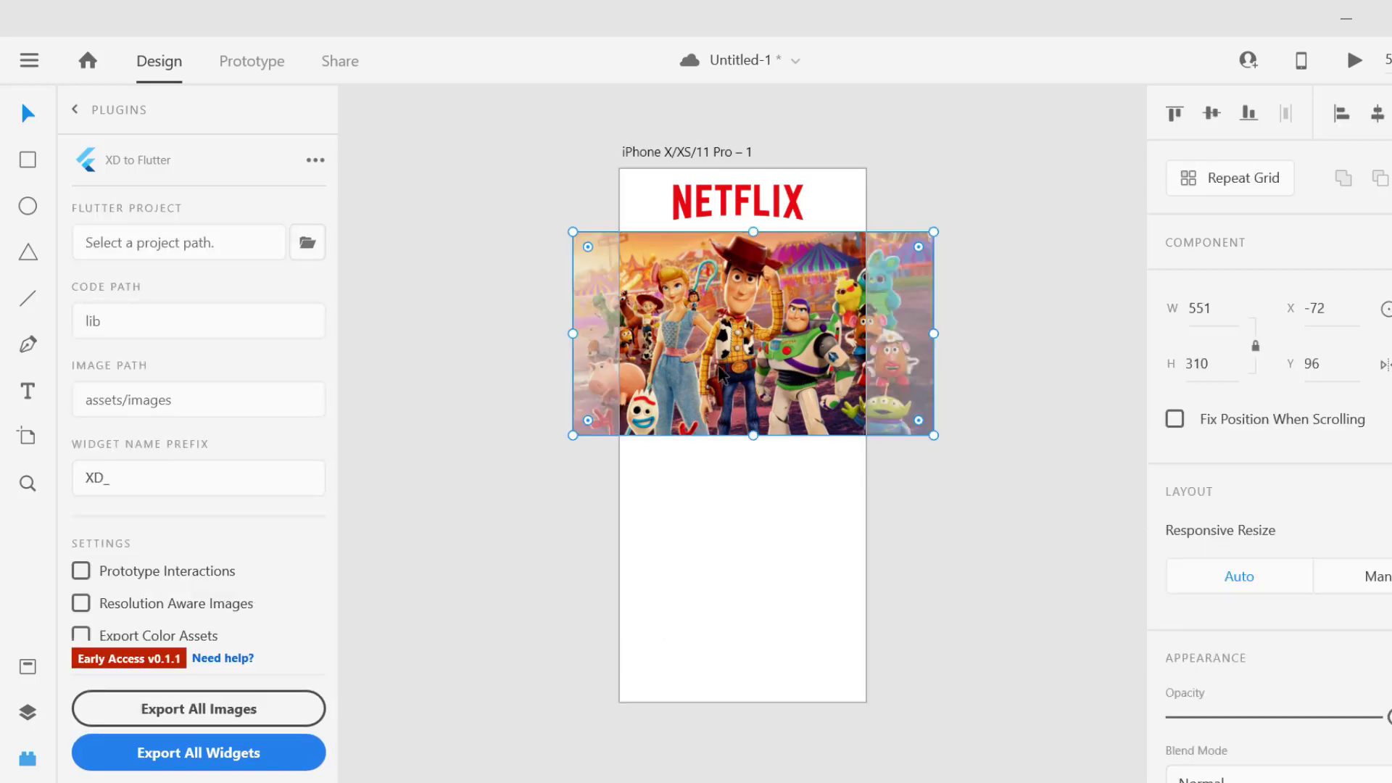
key("Escape")
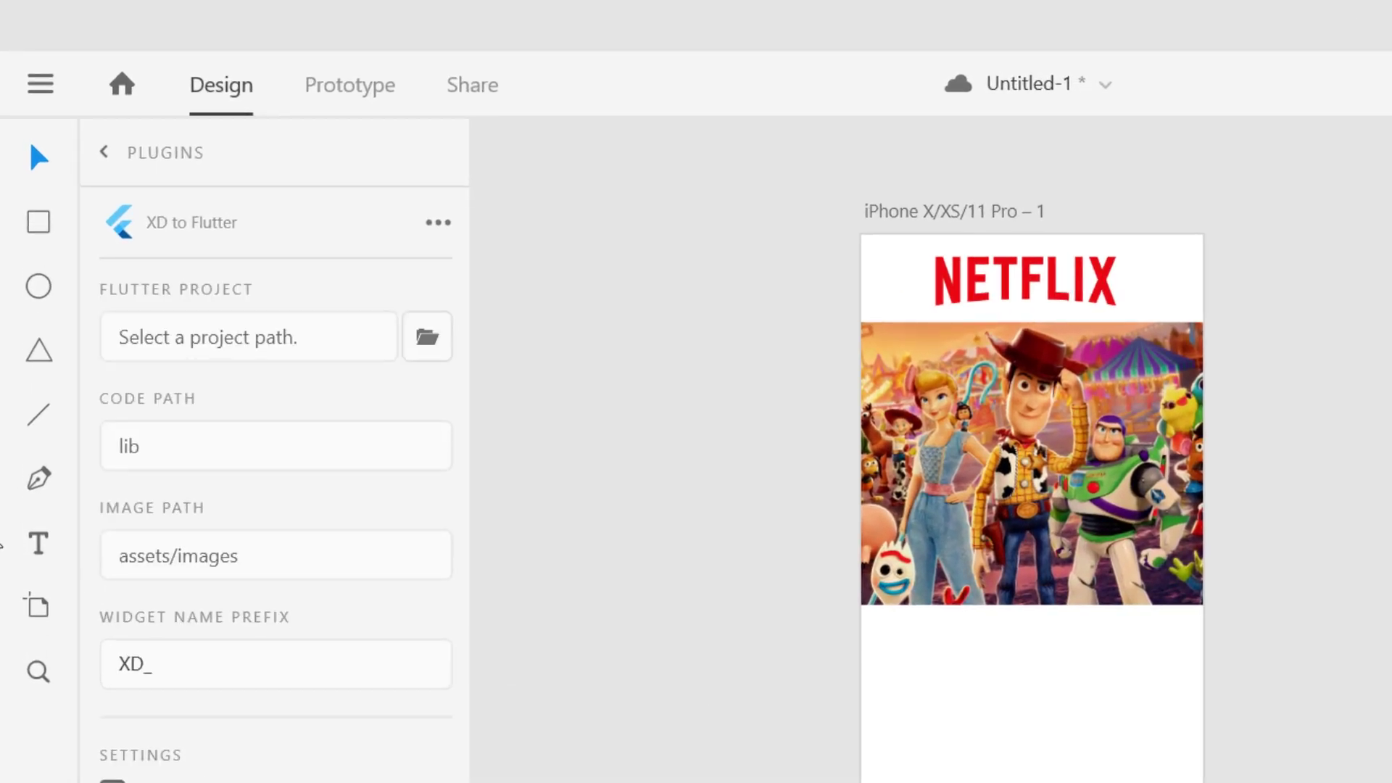
Draw a rectangle about 322 by 151 below the Toy Story image and round its corners to a radius of about 26
left_click(37, 217)
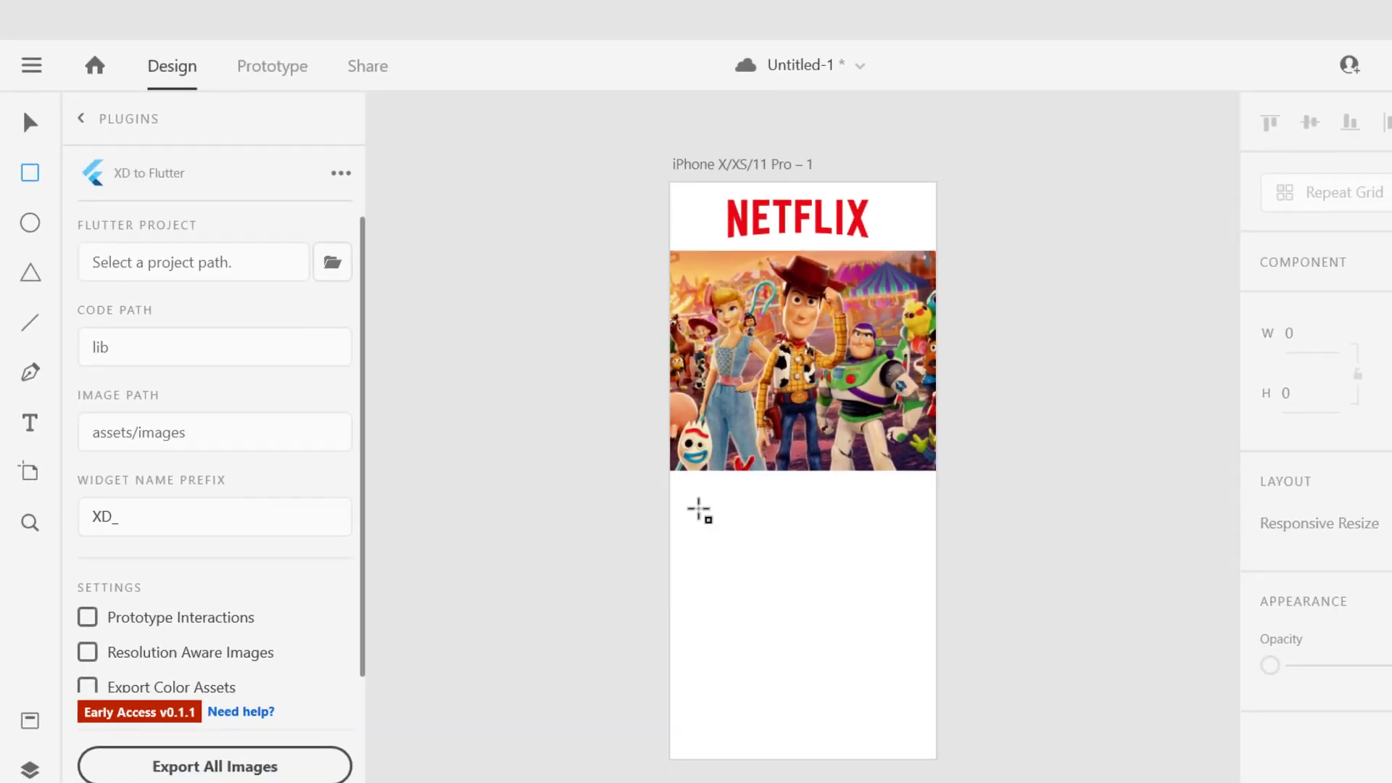
left_click_drag(695, 506, 923, 611)
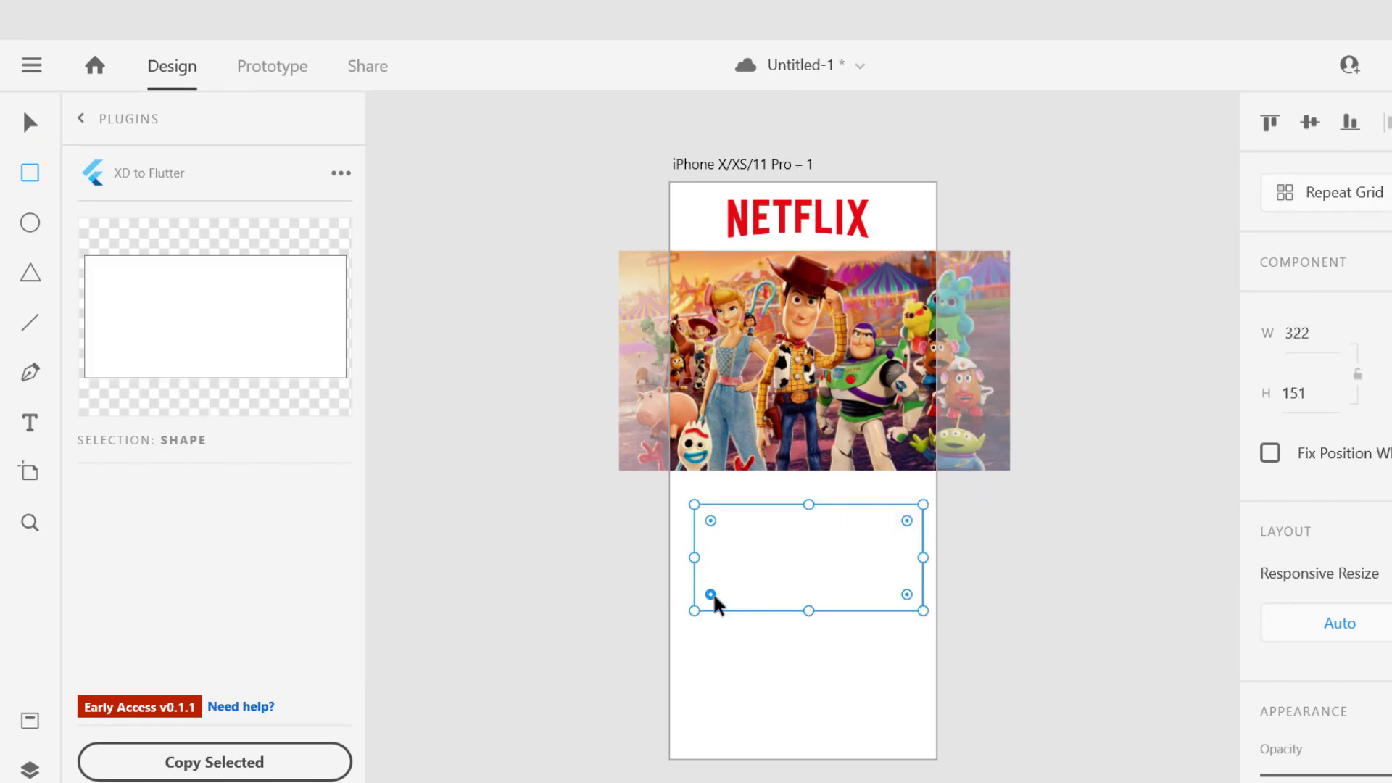
left_click_drag(718, 595, 711, 596)
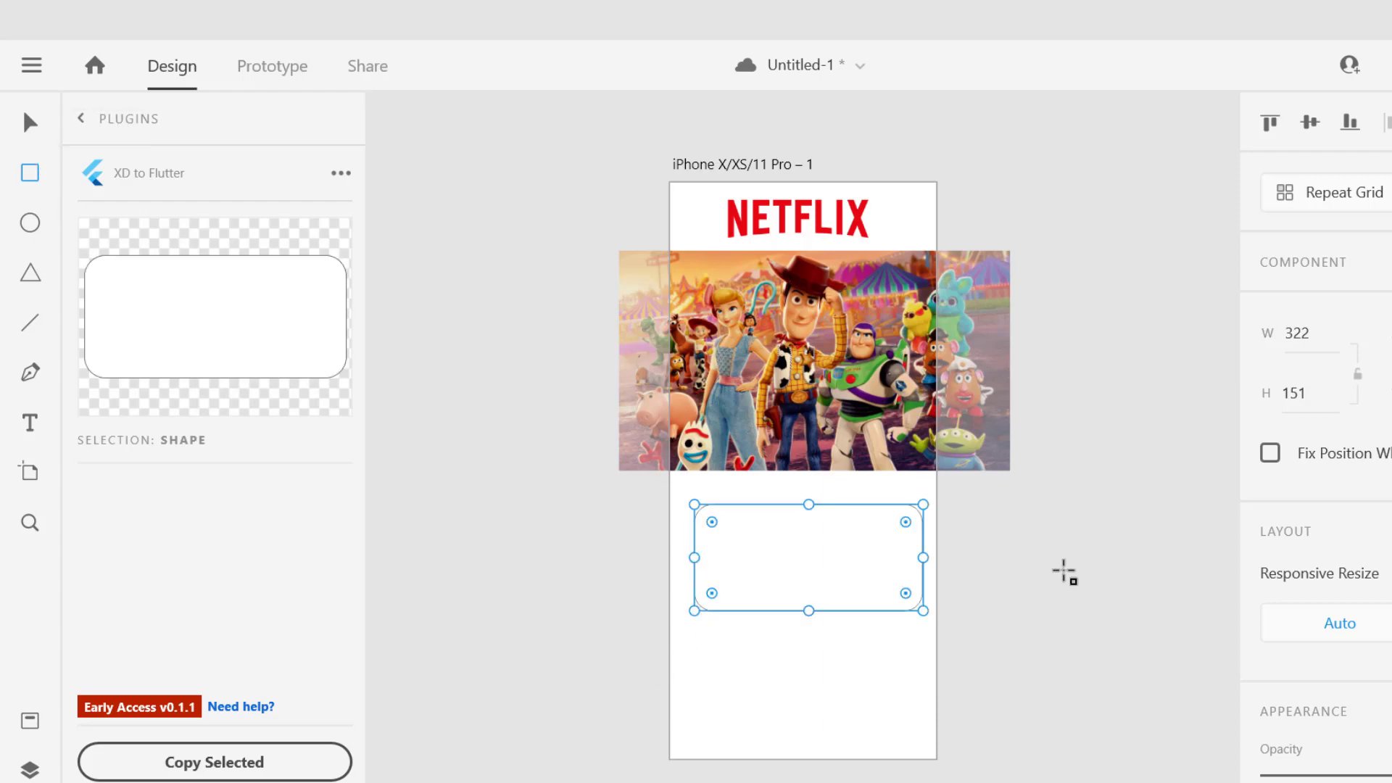
Remove the rounded rectangle's border and enable its shadow
scroll(1326, 610, "down", 6)
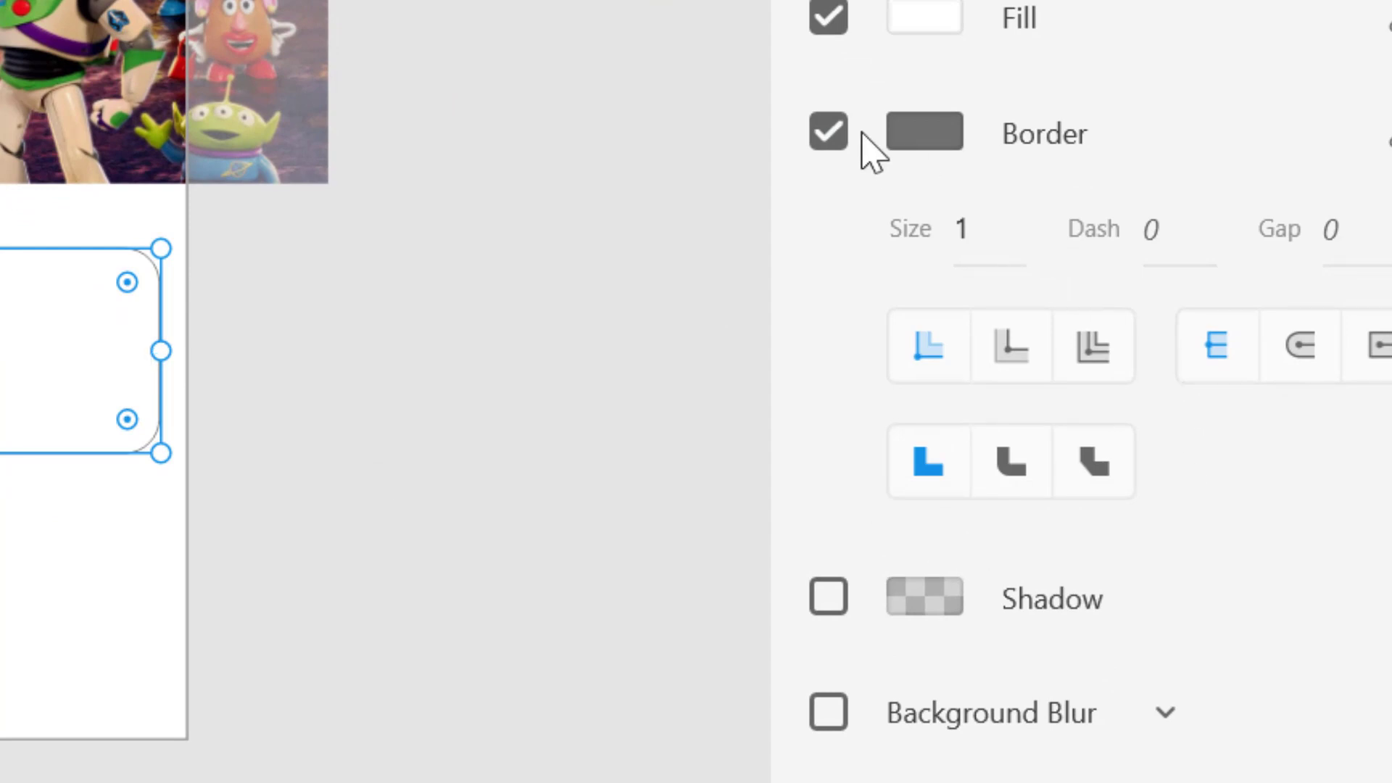
left_click(835, 142)
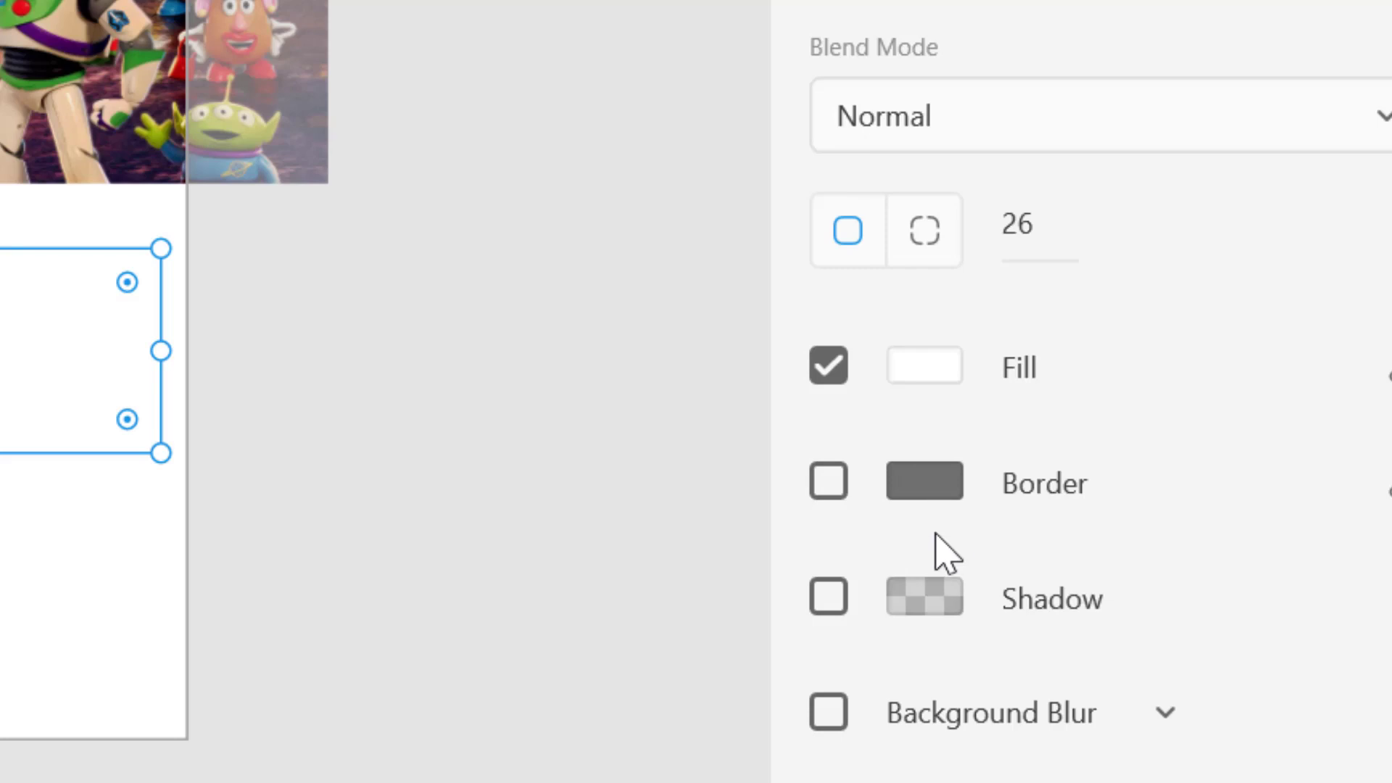
left_click(830, 596)
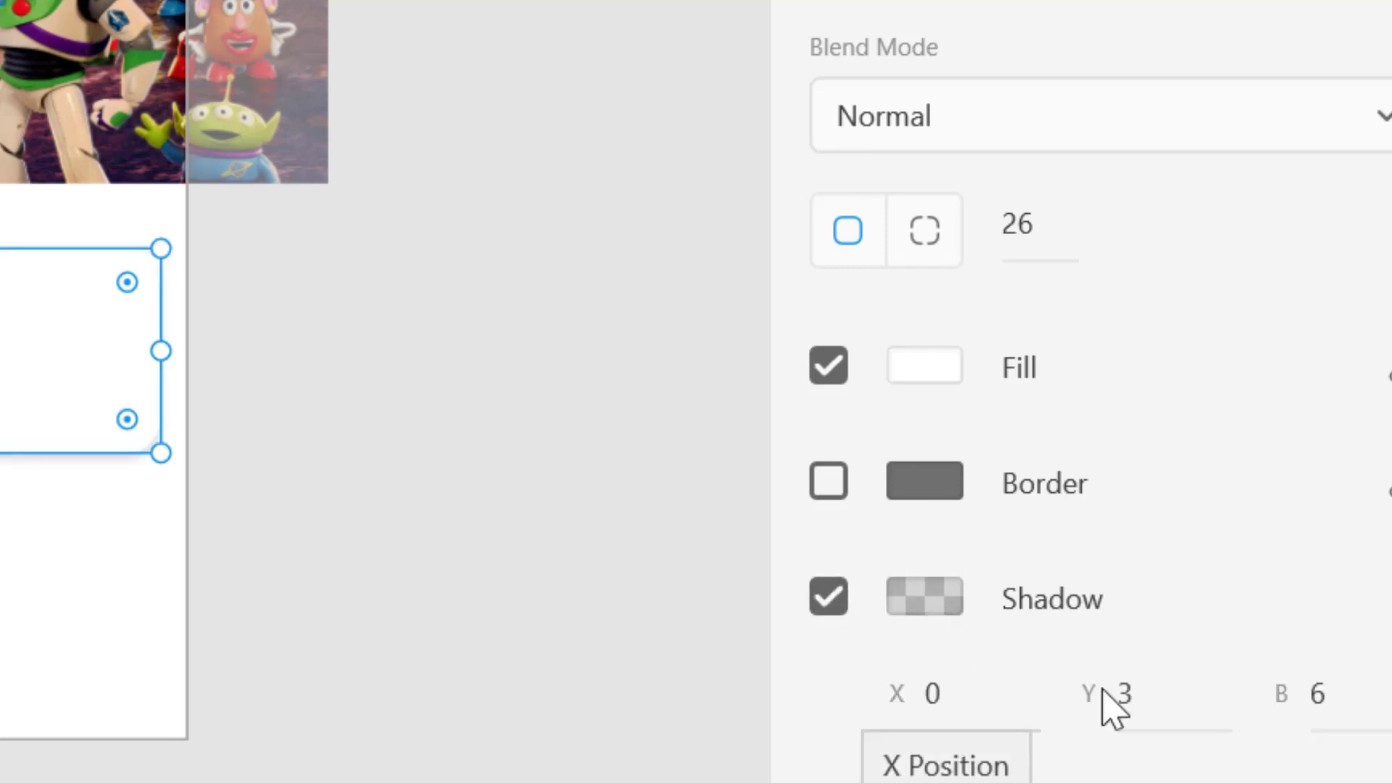
Set the rounded rectangle's shadow blur to 12 and center the rectangle below the Toy Story image at about X 27, Y 445
key("BackSpace")
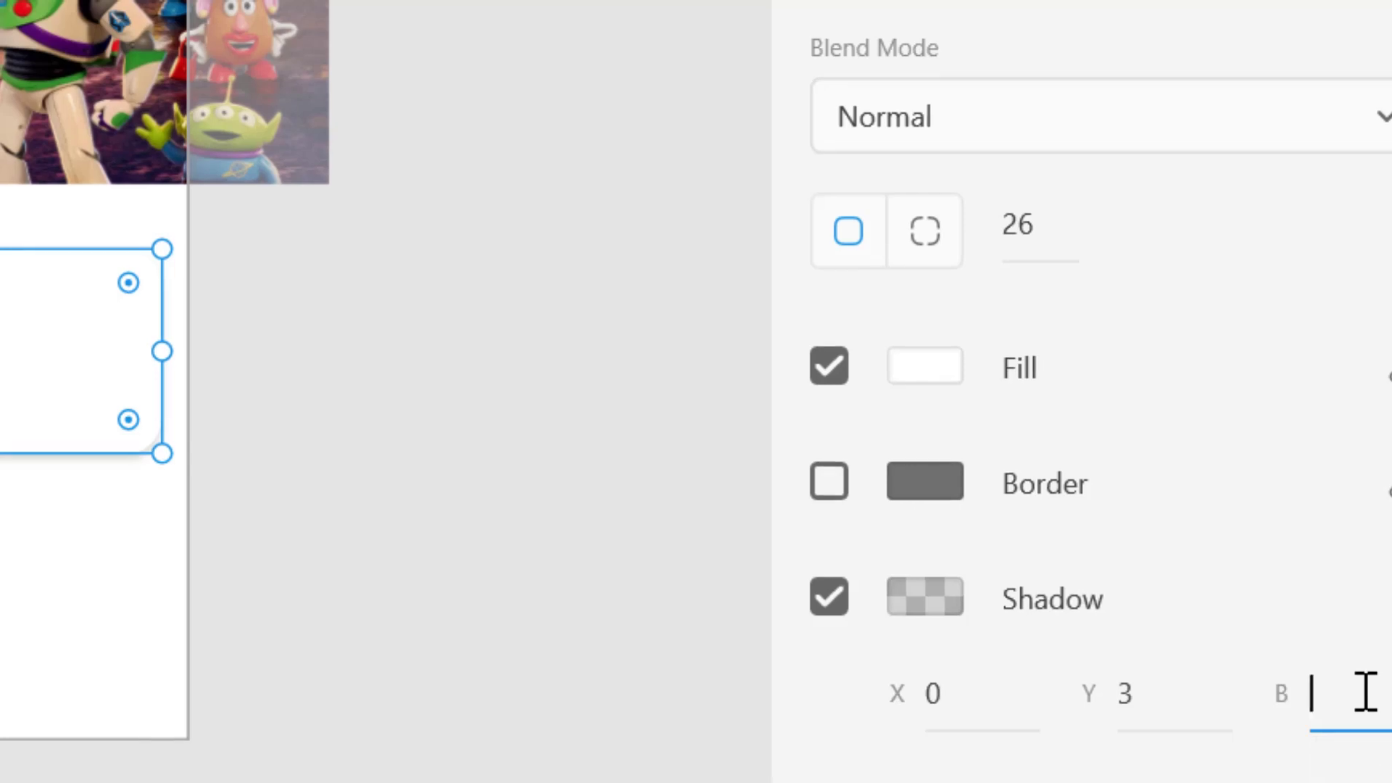
type("12")
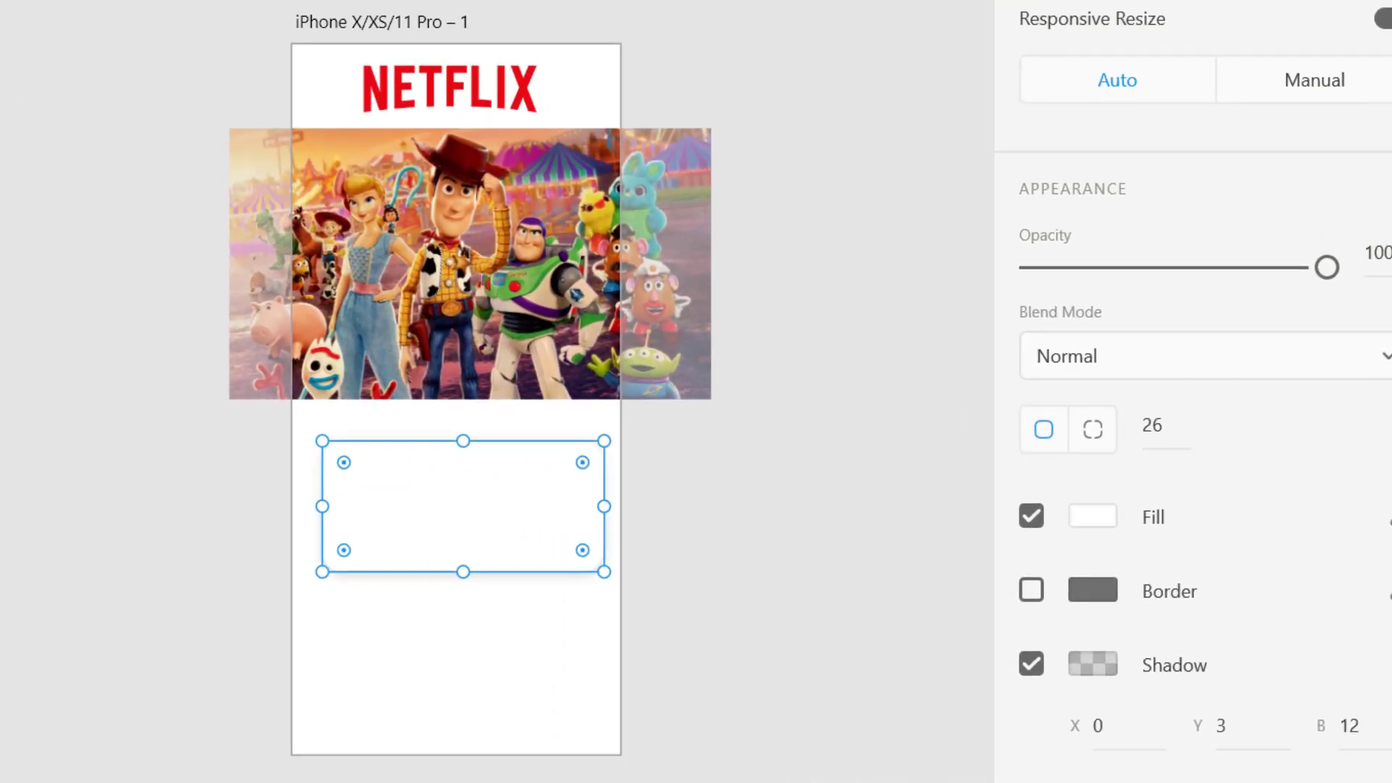
left_click_drag(414, 498, 408, 491)
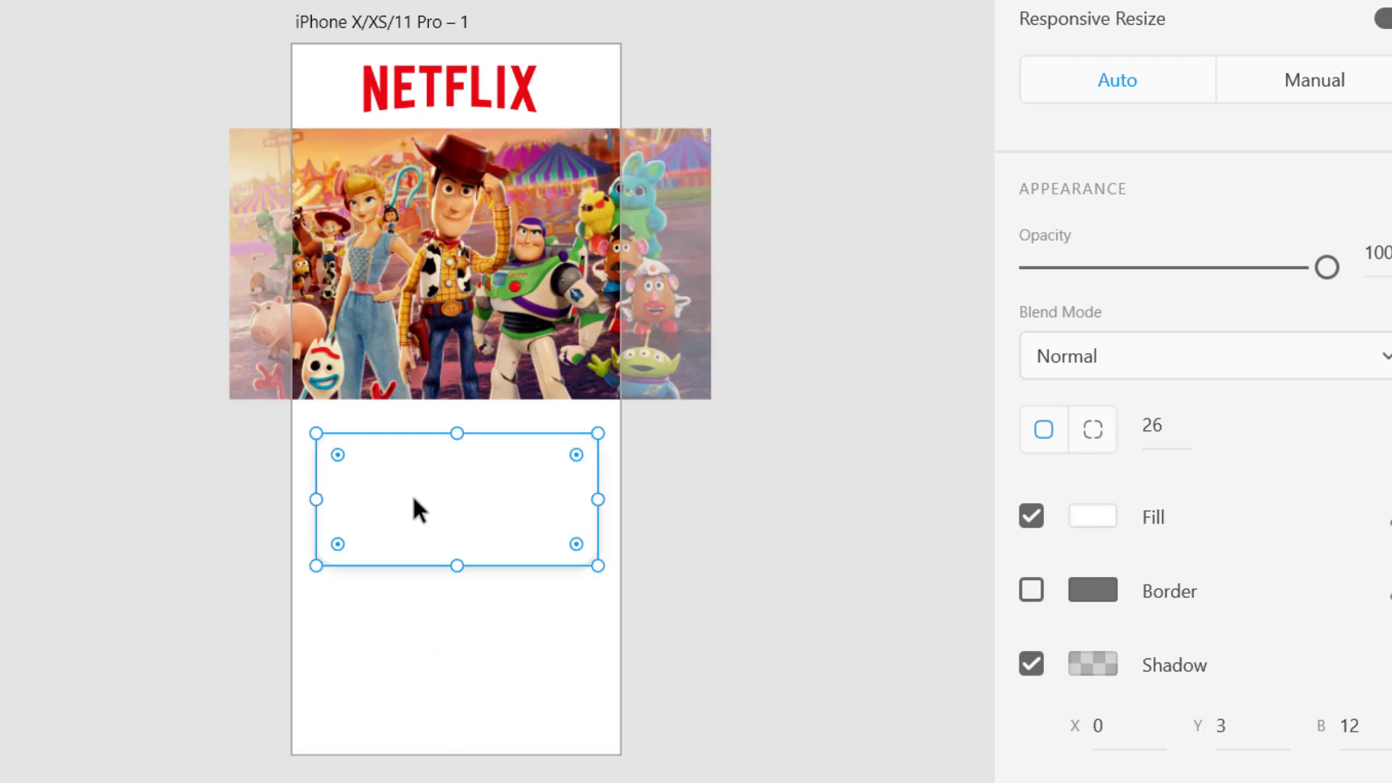
left_click(476, 647)
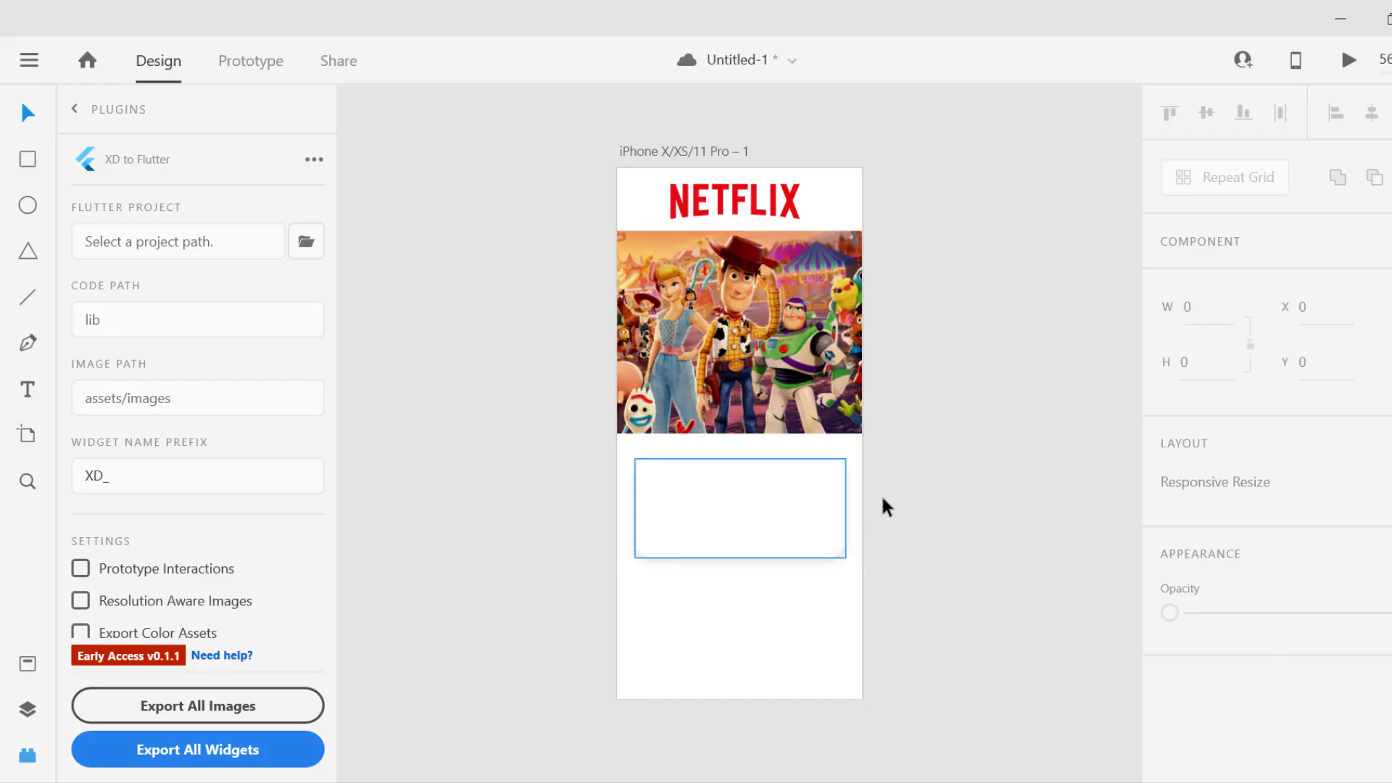
Duplicate the rounded rectangle and place the copy directly below the original with a small gap
left_click(743, 494)
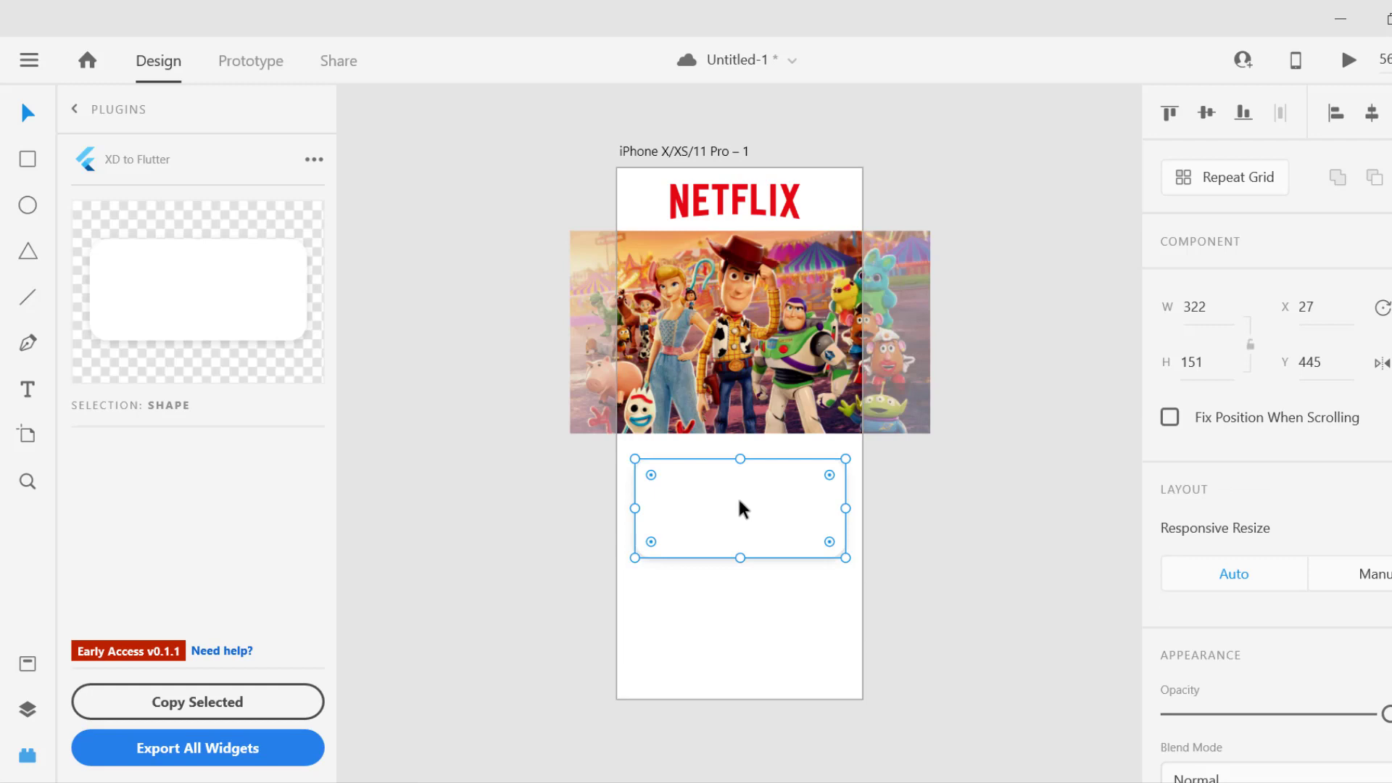
left_click_drag(743, 507, 741, 612)
left_click(1043, 479)
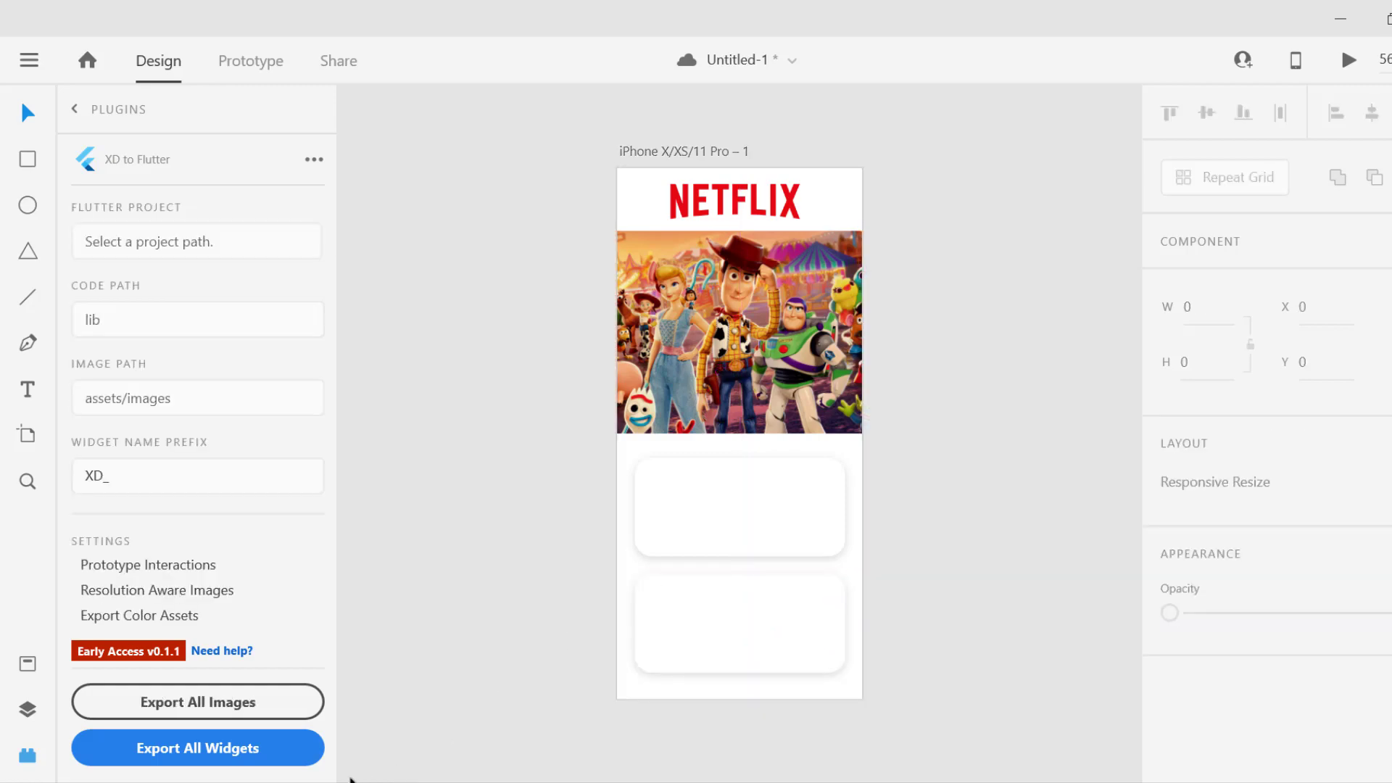
Fill the upper rounded rectangle with the nutcracker image and the lower one with the spiderman image from the images folder
left_click(290, 781)
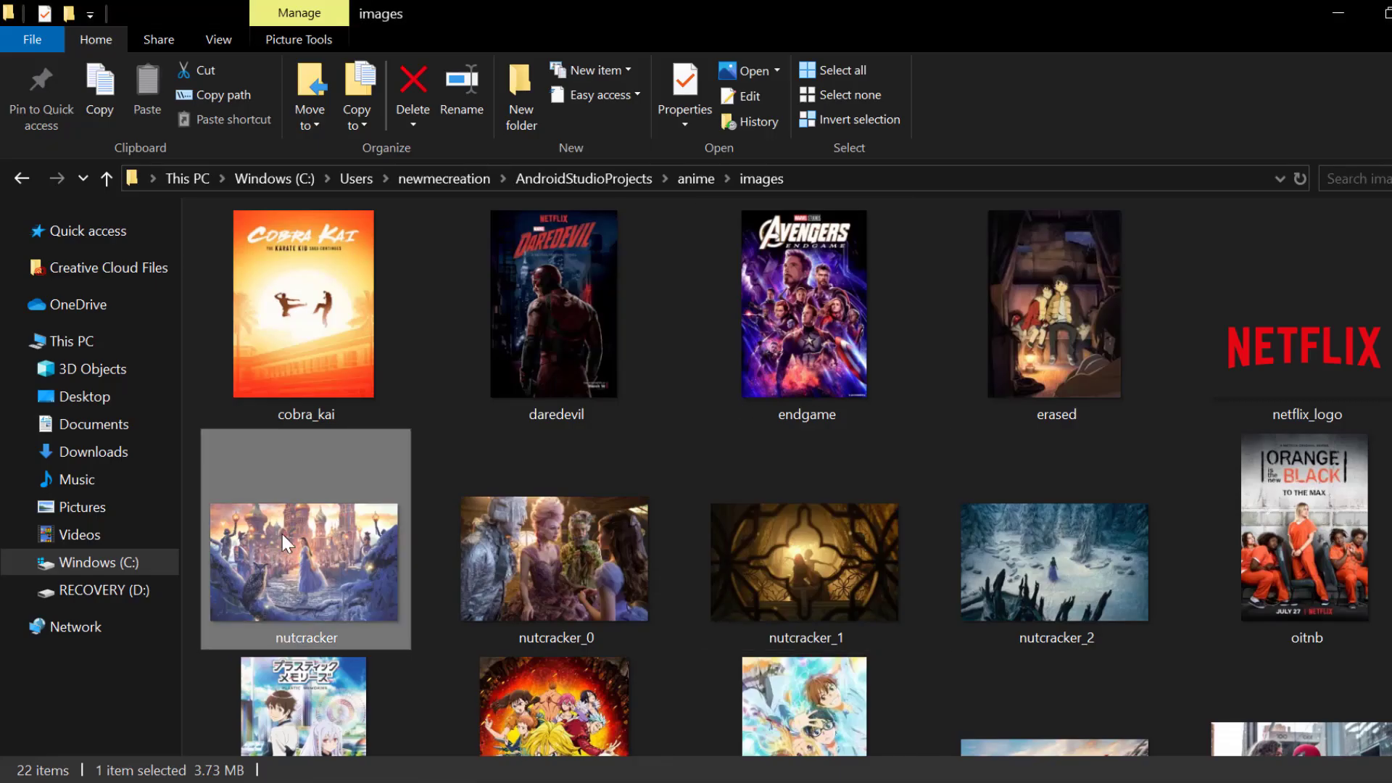
left_click_drag(287, 539, 740, 515)
left_click(297, 773)
scroll(1084, 508, "down", 5)
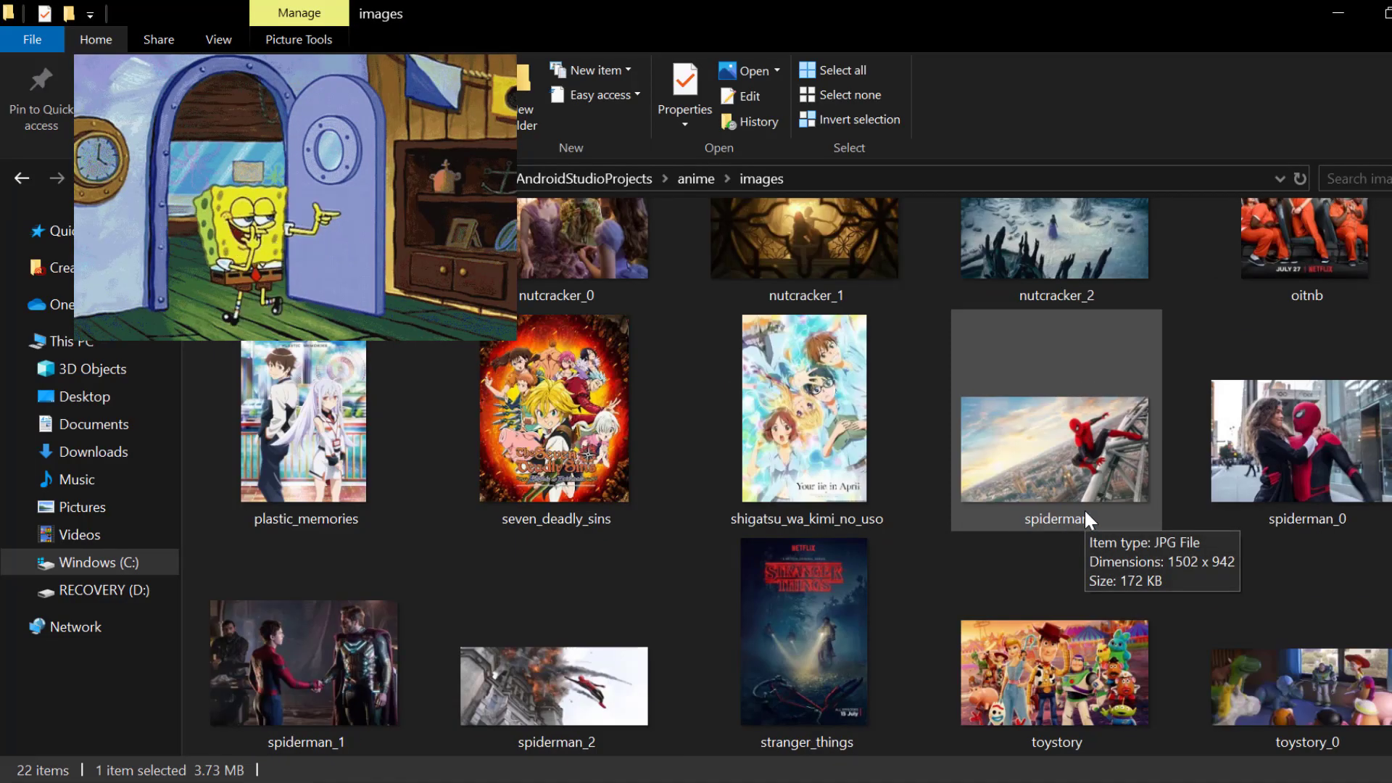
scroll(1064, 443, "down", 2)
left_click_drag(1067, 350, 744, 636)
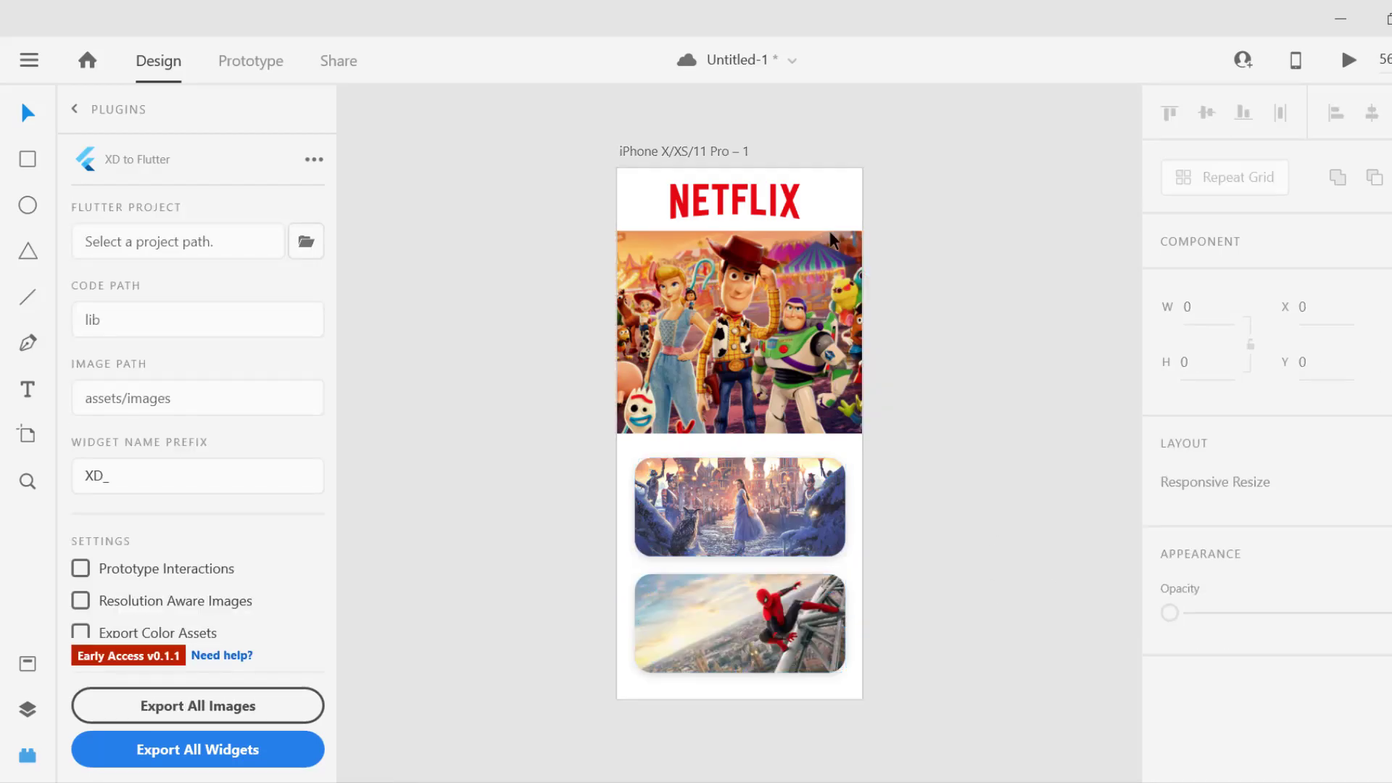
Scale the Netflix logo to about 185 by 104 centered at the artboard's top edge, and move the Toy Story image up beneath it
left_click(739, 210)
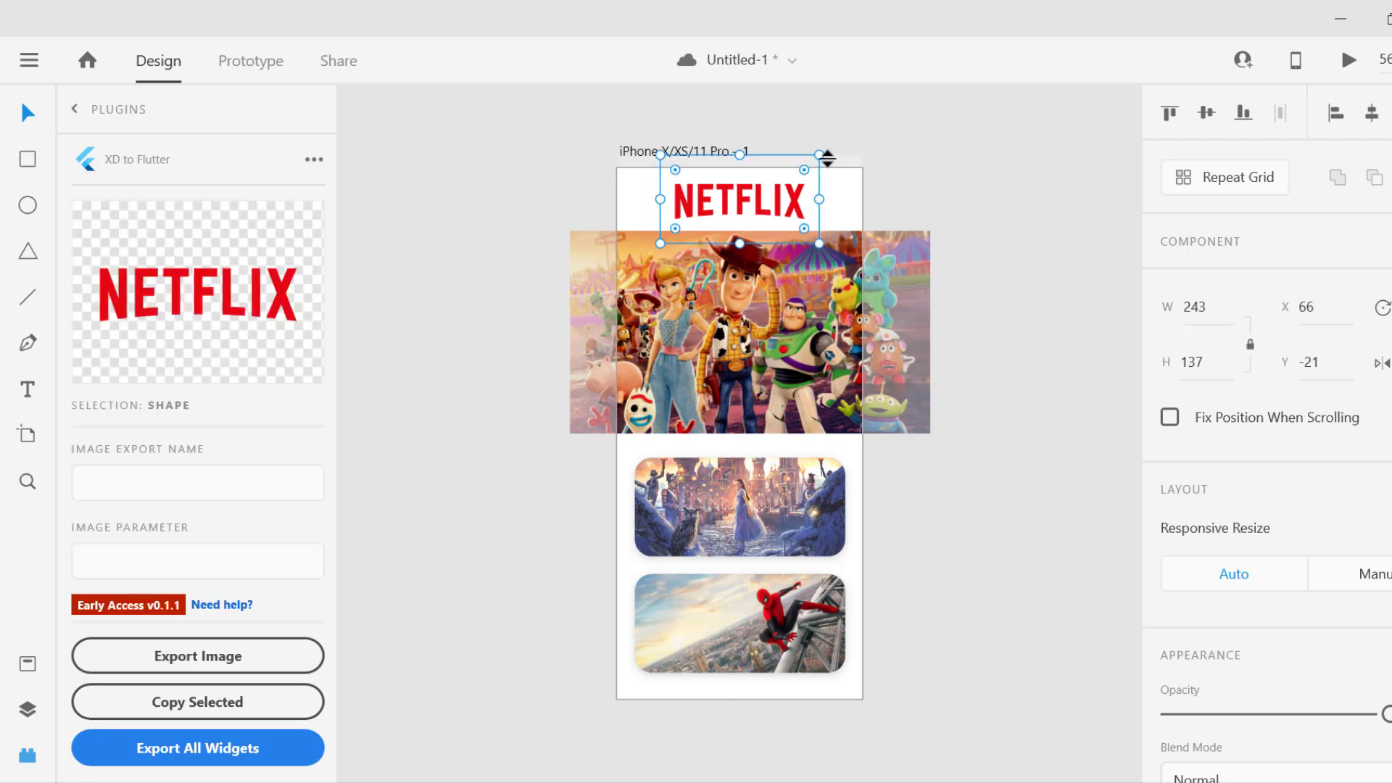
left_click_drag(822, 153, 802, 162)
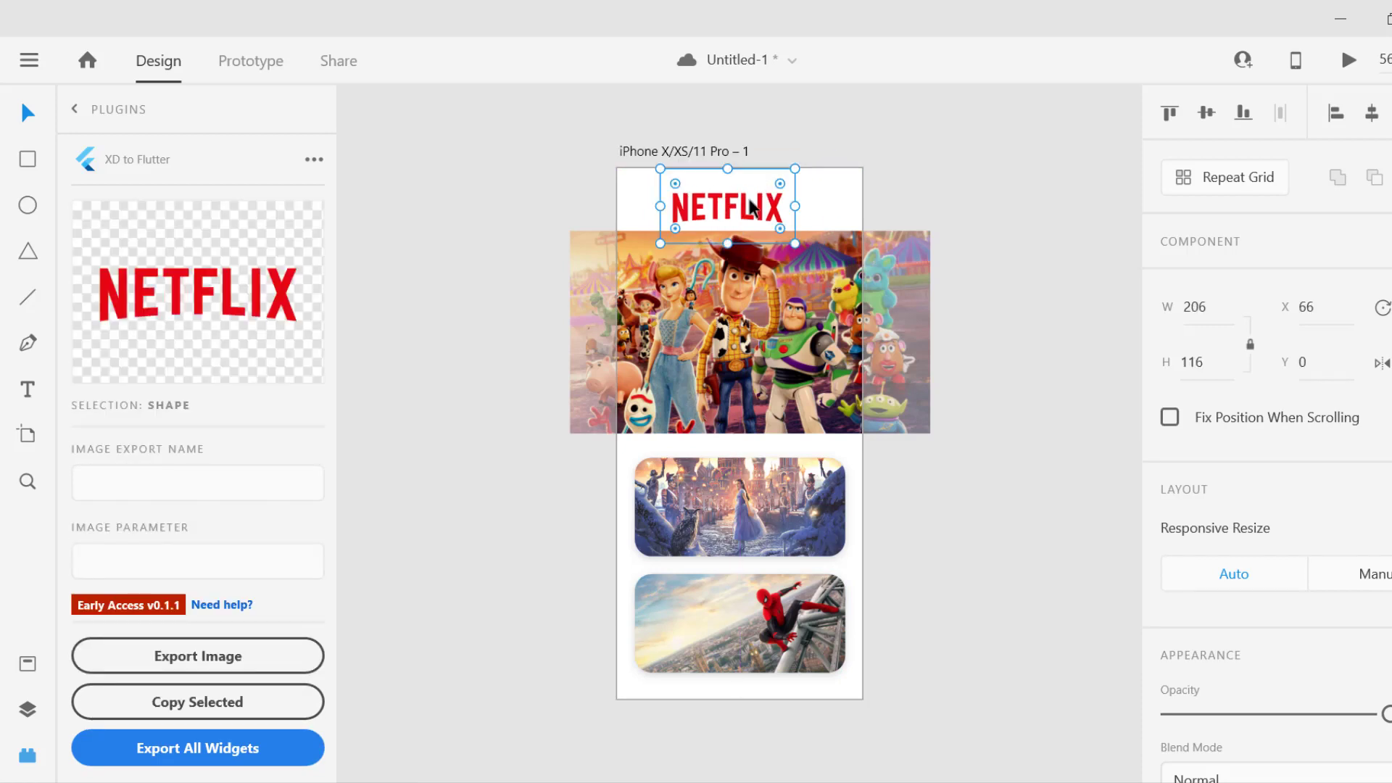
left_click_drag(748, 206, 759, 163)
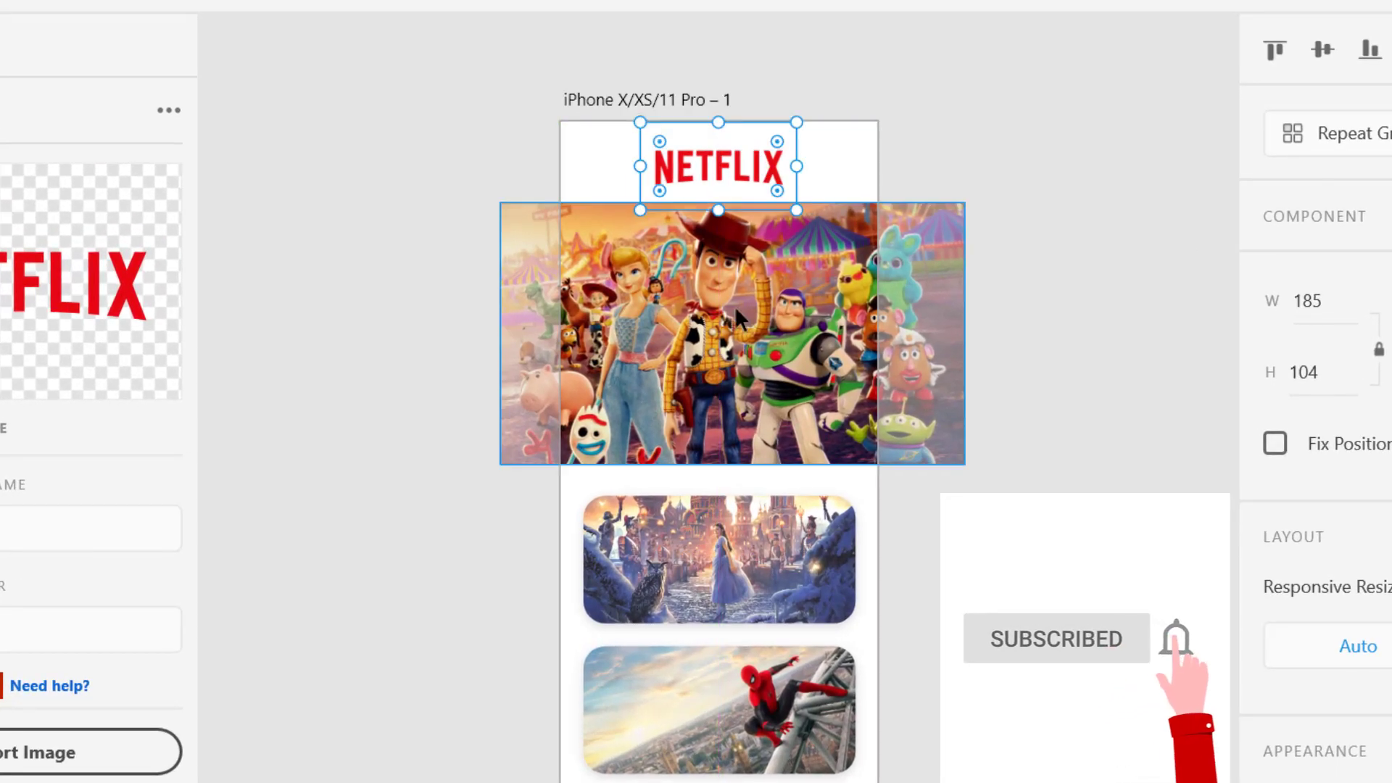
left_click(735, 319)
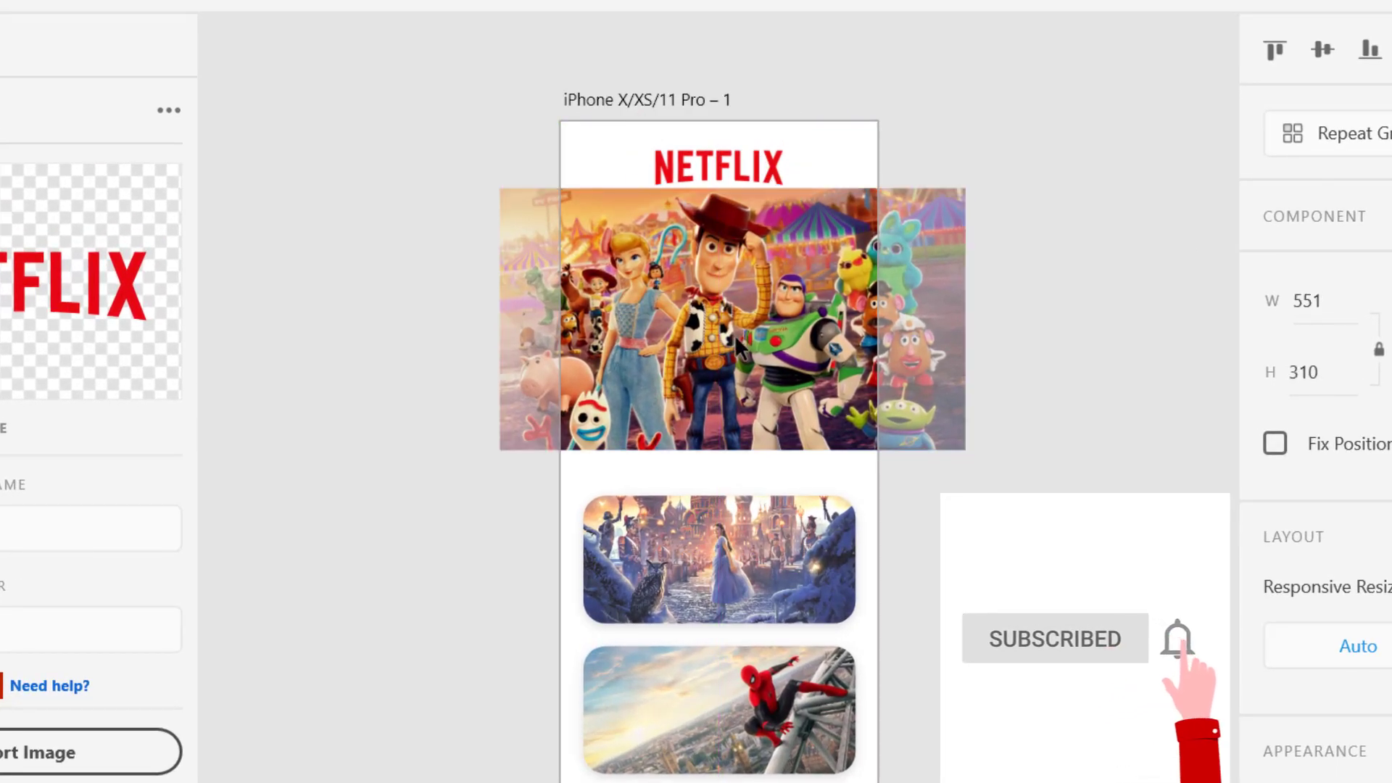
Shrink the nutcracker and spiderman cards slightly and reposition them, leaving room for a heading below the Toy Story image
left_click(694, 557)
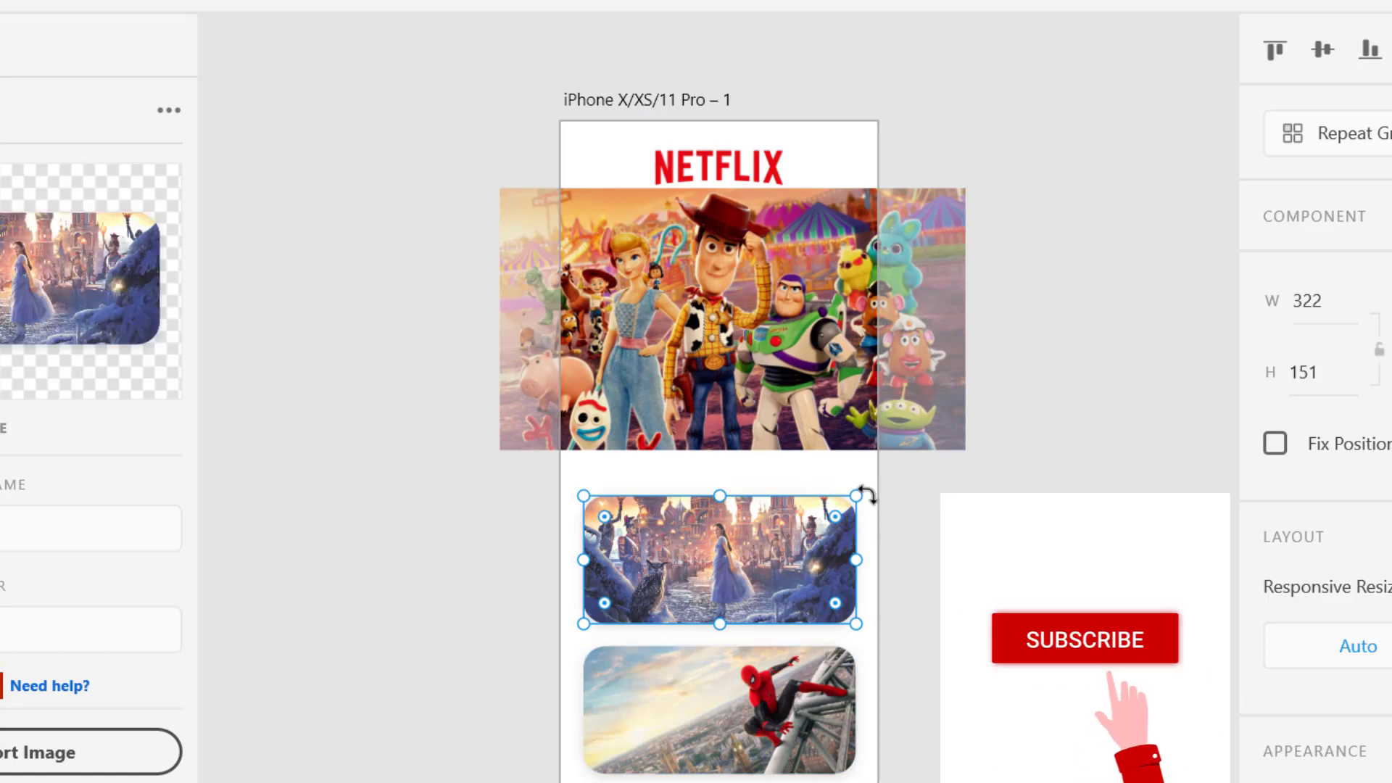
mouse_move(858, 496)
left_mouse_down()
mouse_move(836, 507)
mouse_move(850, 511)
left_mouse_up()
left_click(853, 703)
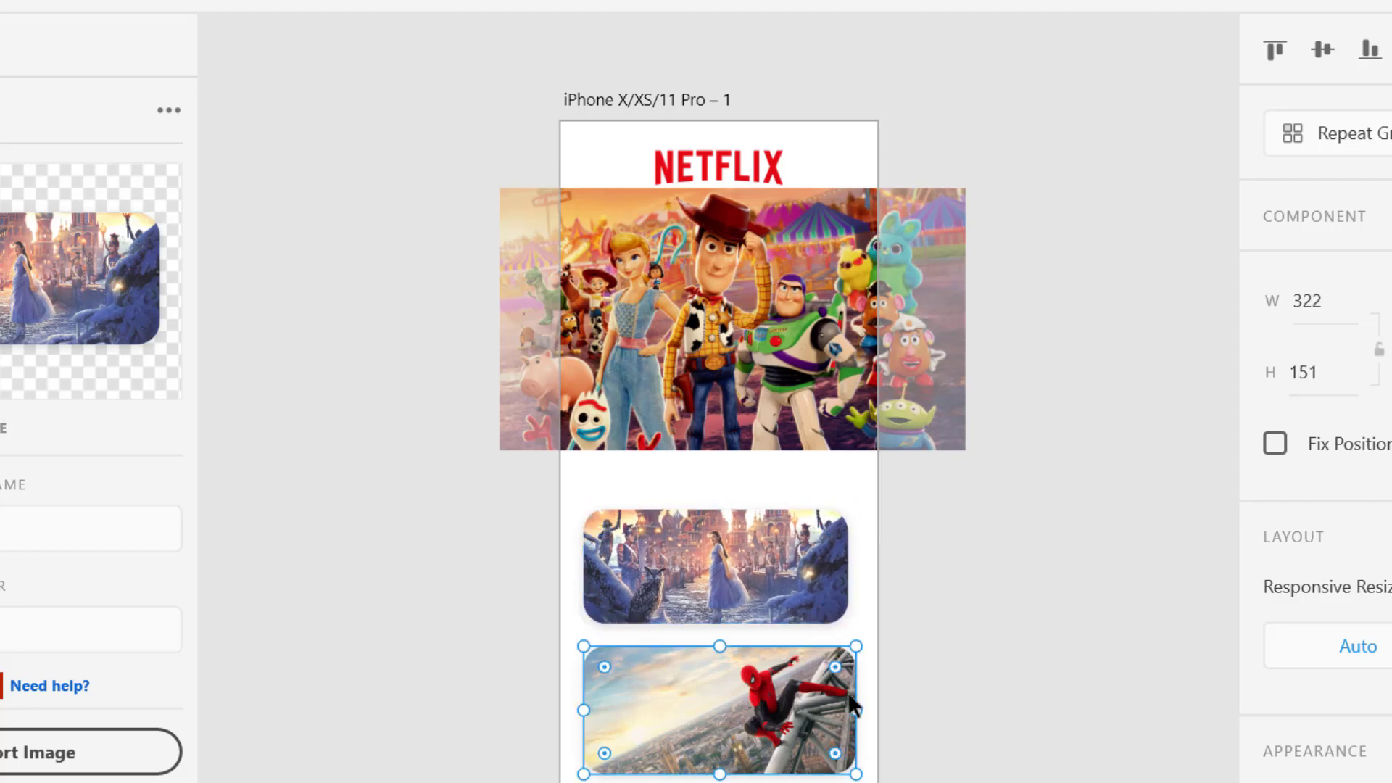
left_click_drag(842, 653, 843, 654)
left_click(915, 609)
left_click_drag(1178, 595, 1180, 608)
left_click(1176, 335)
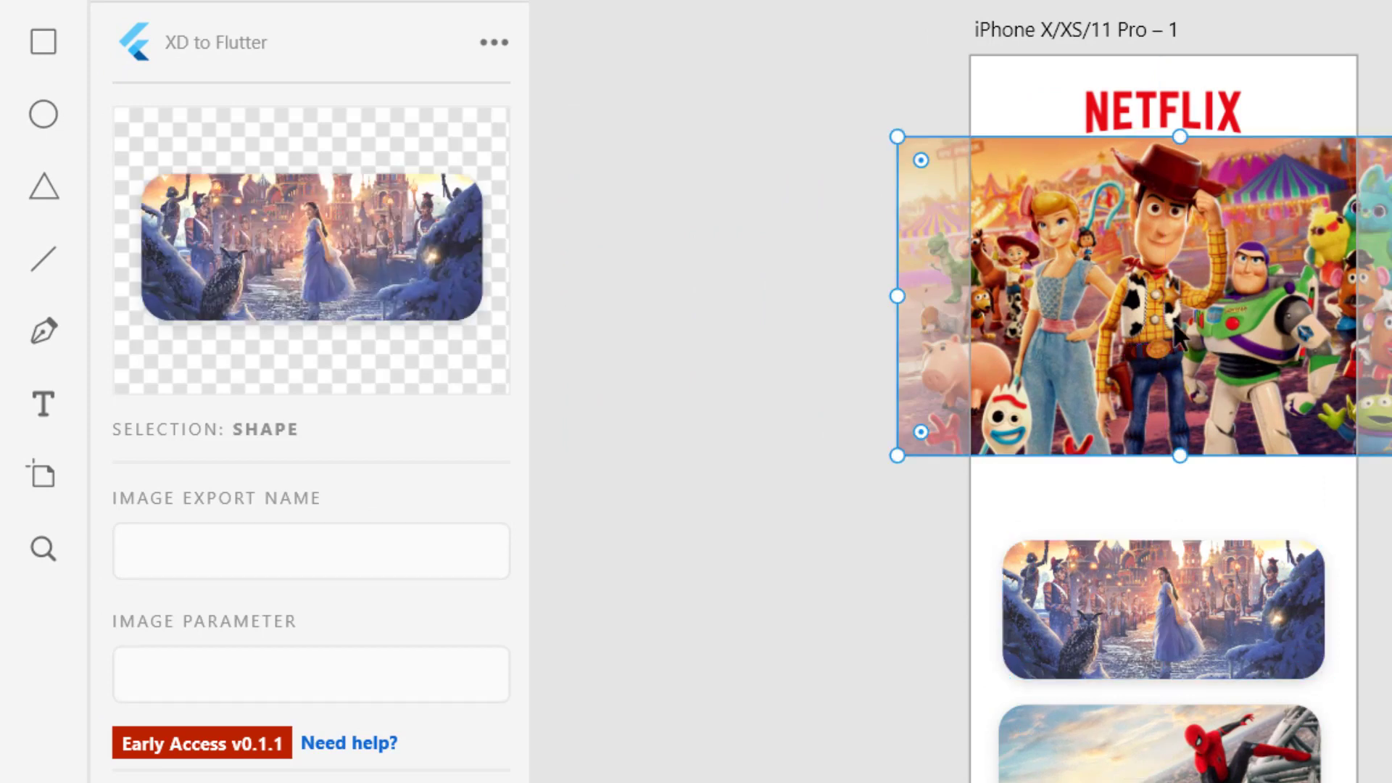
left_click(1057, 535)
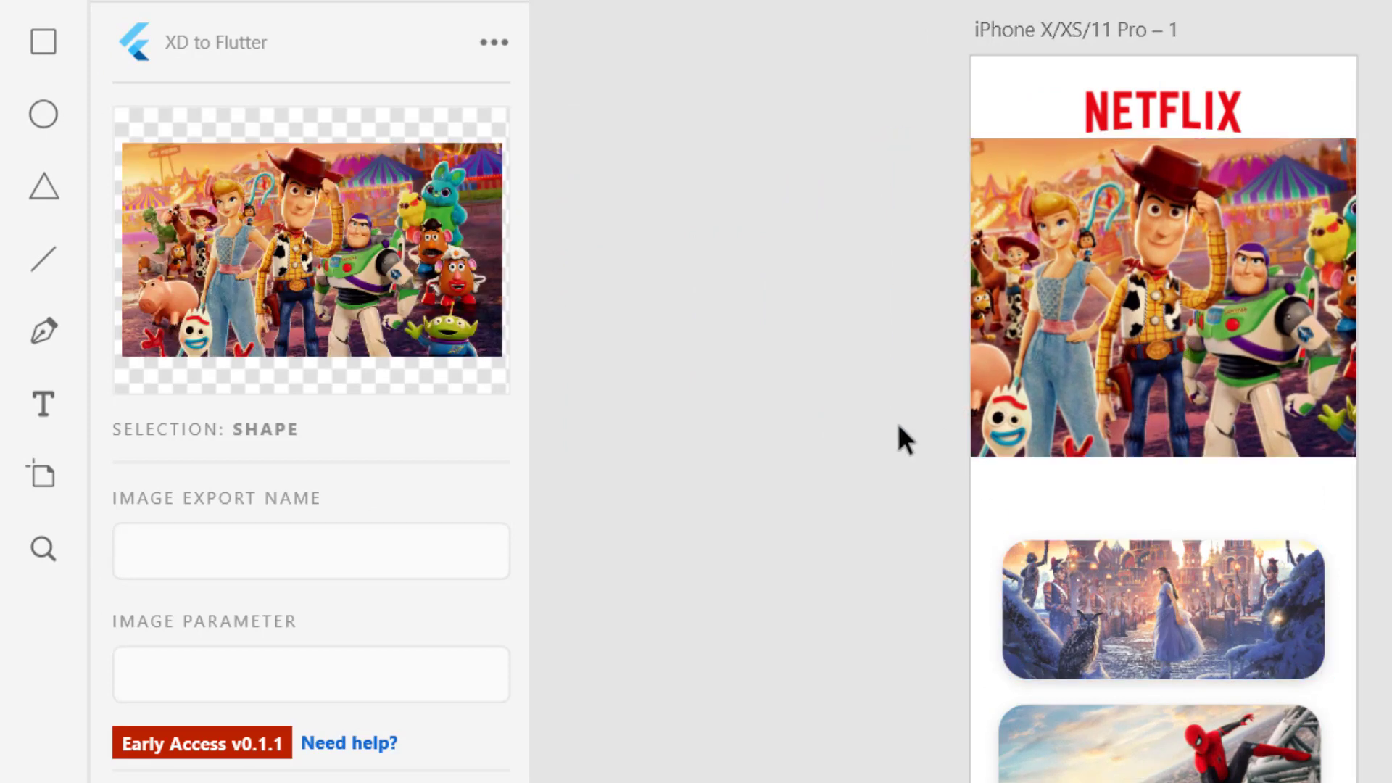
Add the text "watch more" between the Toy Story image and the nutcracker card, with font size 30
left_click(28, 407)
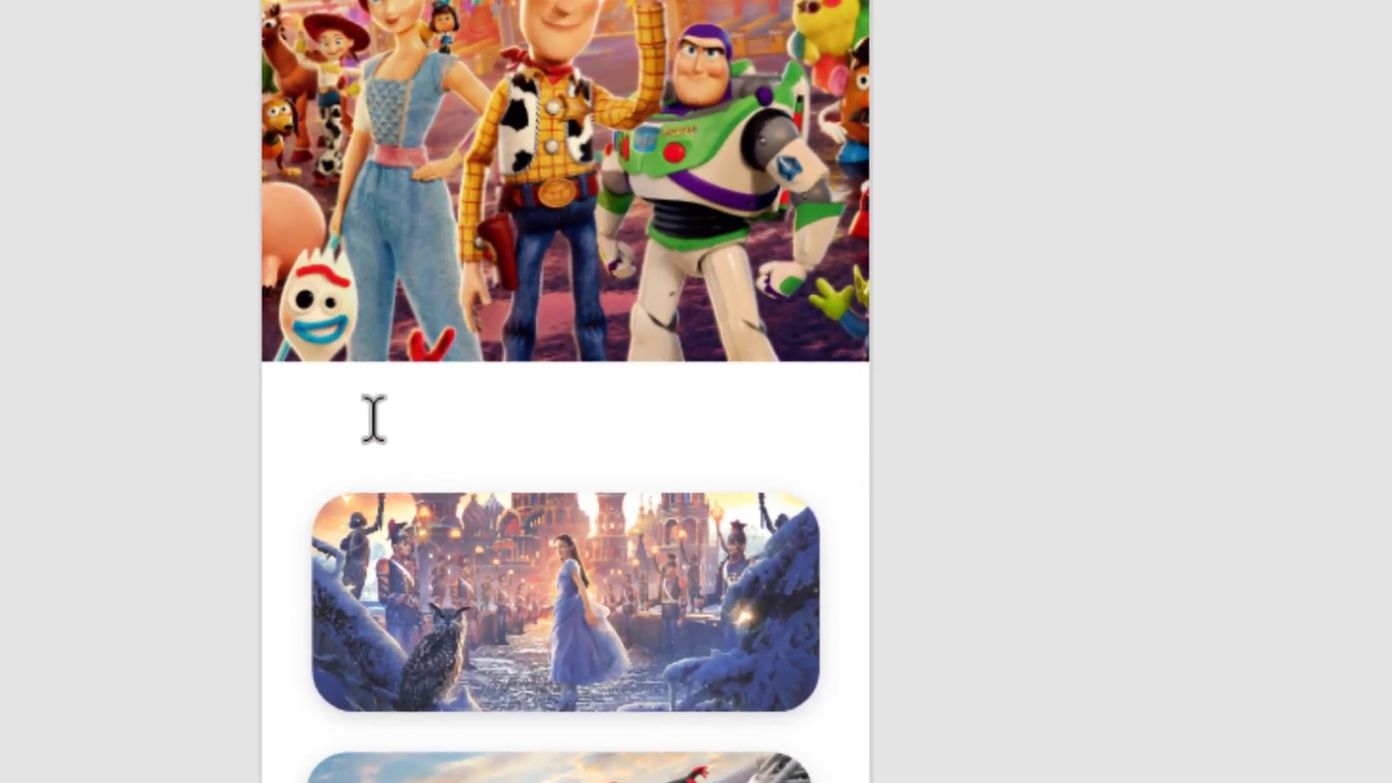
left_click(1042, 489)
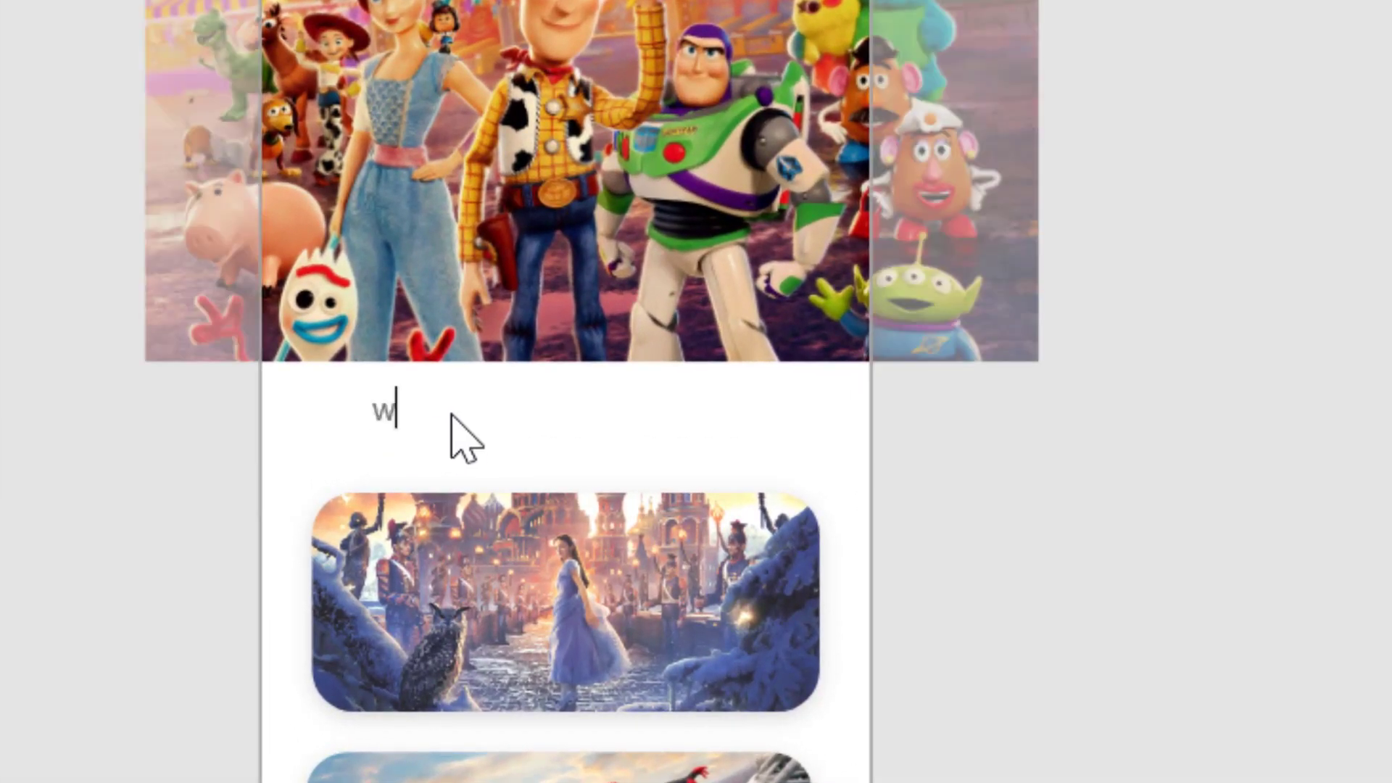
type("watch more")
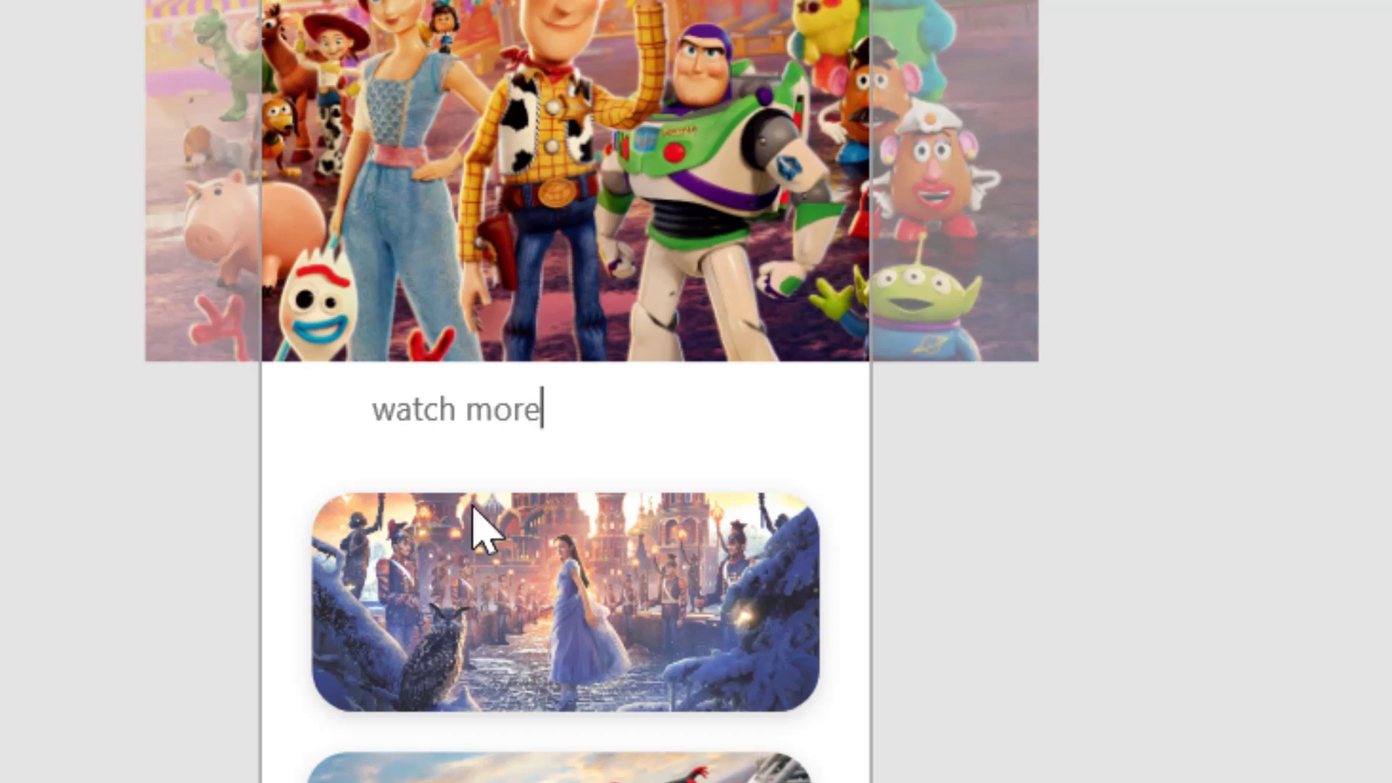
left_click_drag(528, 397, 372, 407)
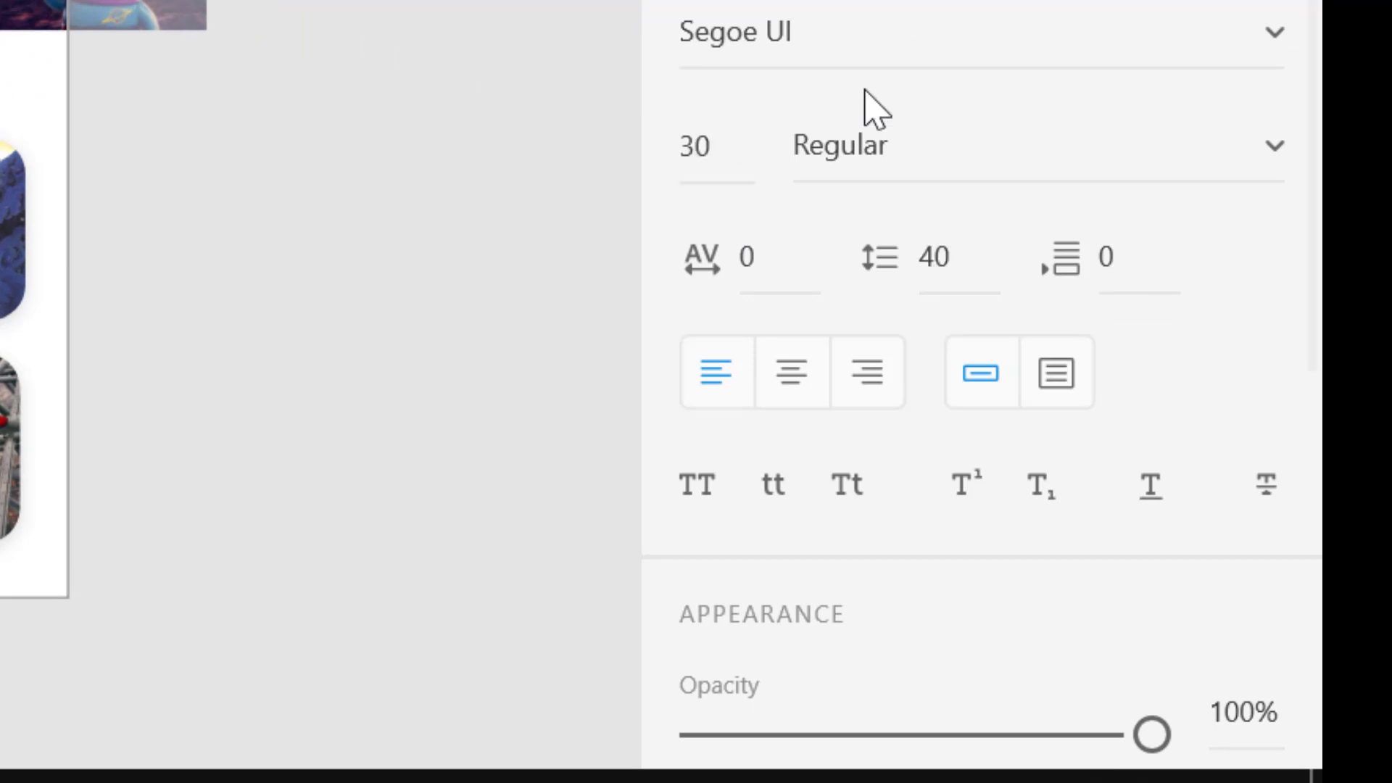
Change the "watch more" text's fill color to near-white
scroll(946, 195, "down", 5)
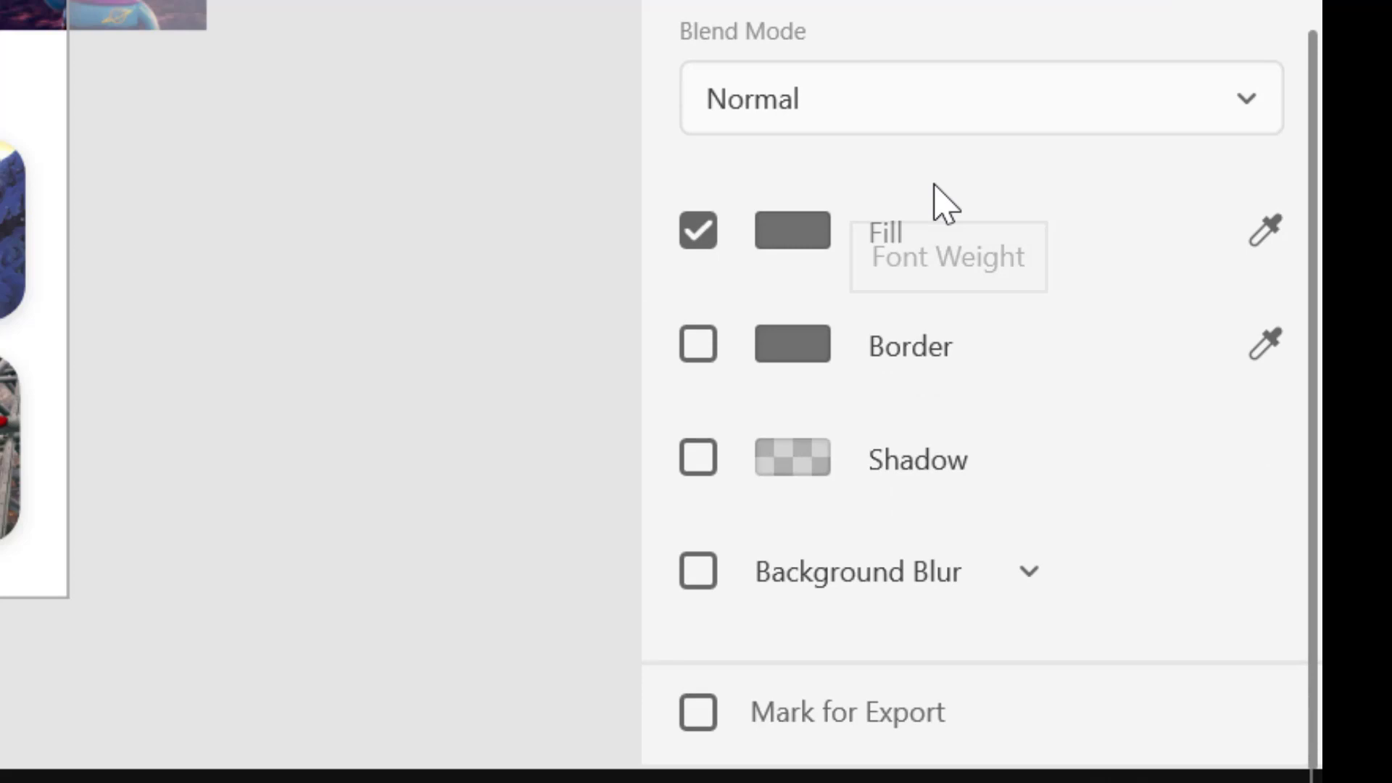
left_click(769, 237)
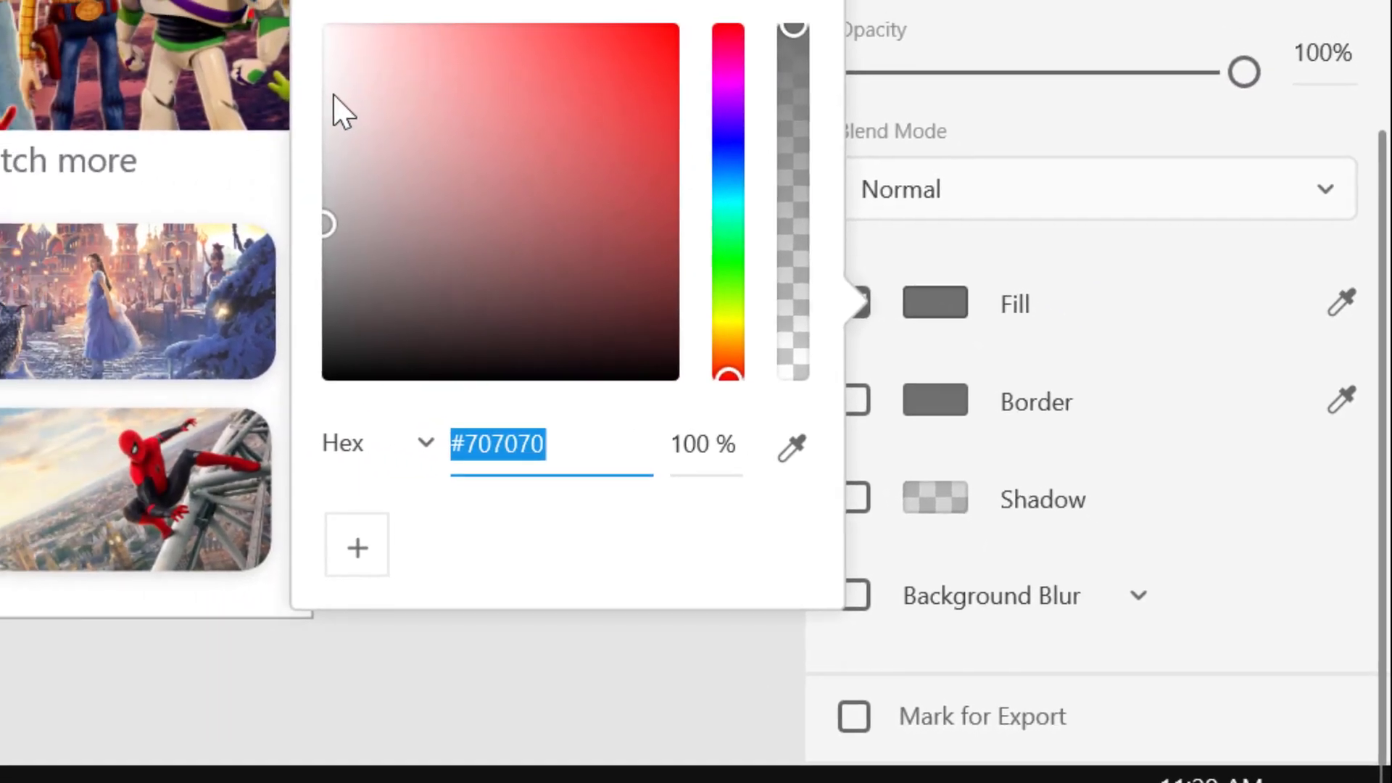
left_click_drag(333, 94, 306, 38)
left_click(196, 72)
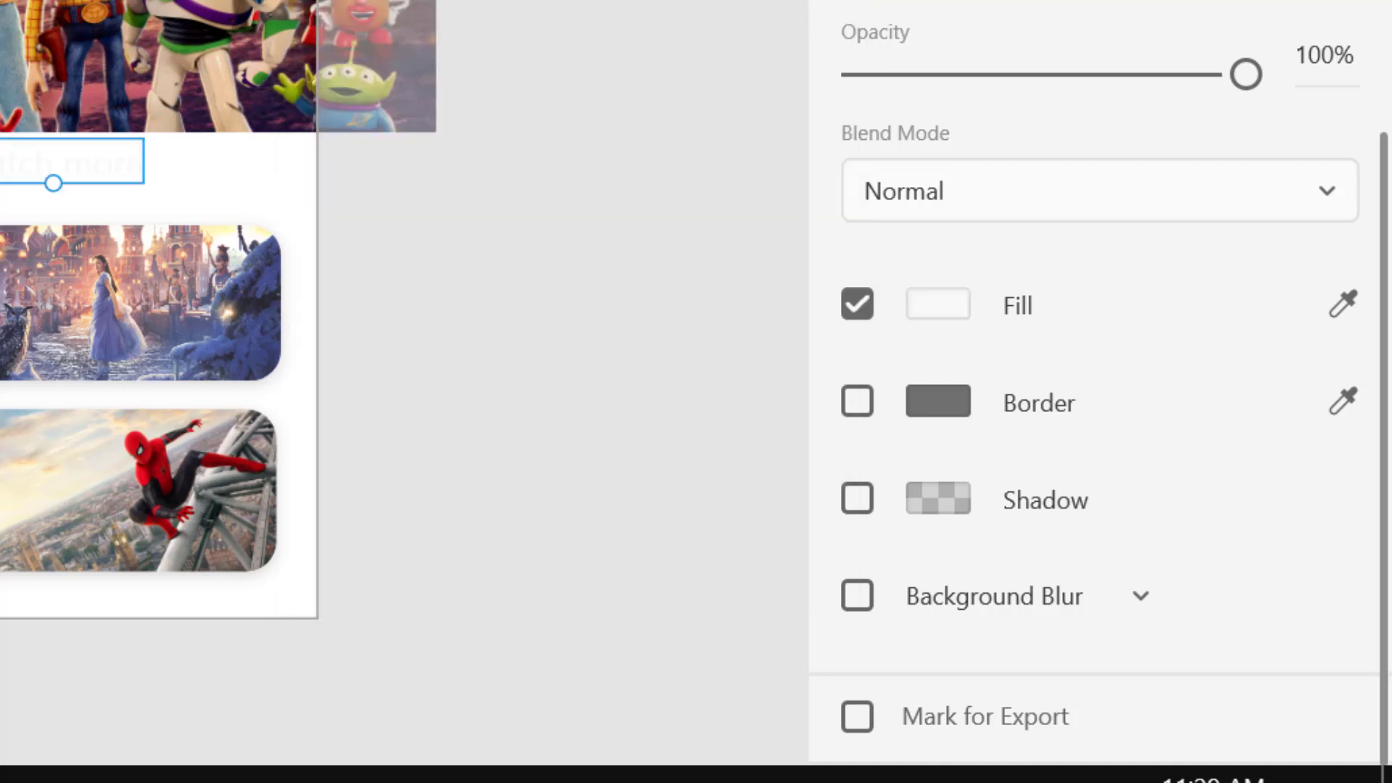
Set the artboard's background fill to #1A1414 with 91% opacity
double_click(218, 174)
scroll(1132, 178, "down", 3)
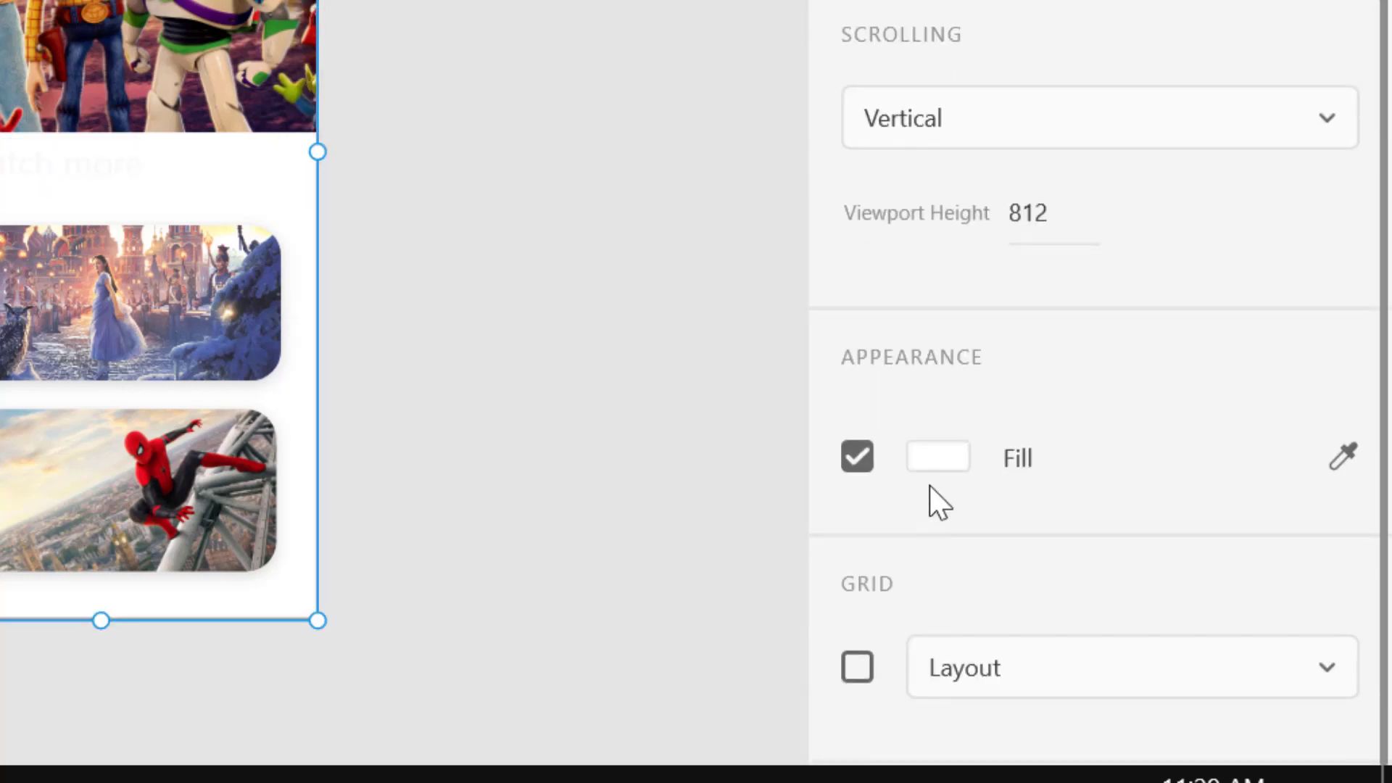
left_click(939, 462)
mouse_move(425, 513)
left_mouse_down()
mouse_move(471, 516)
mouse_move(536, 481)
mouse_move(634, 486)
mouse_move(400, 486)
mouse_move(412, 500)
left_mouse_up()
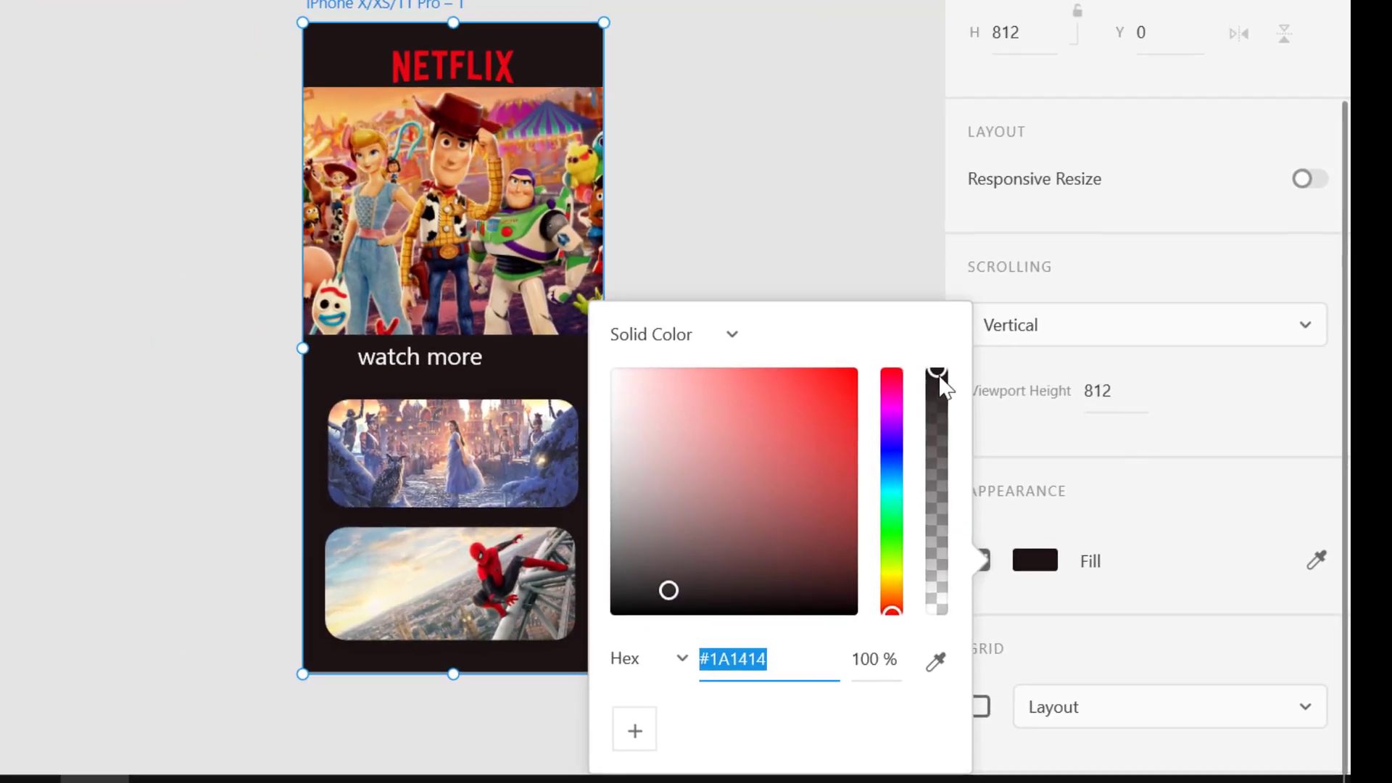
left_click_drag(798, 186, 798, 210)
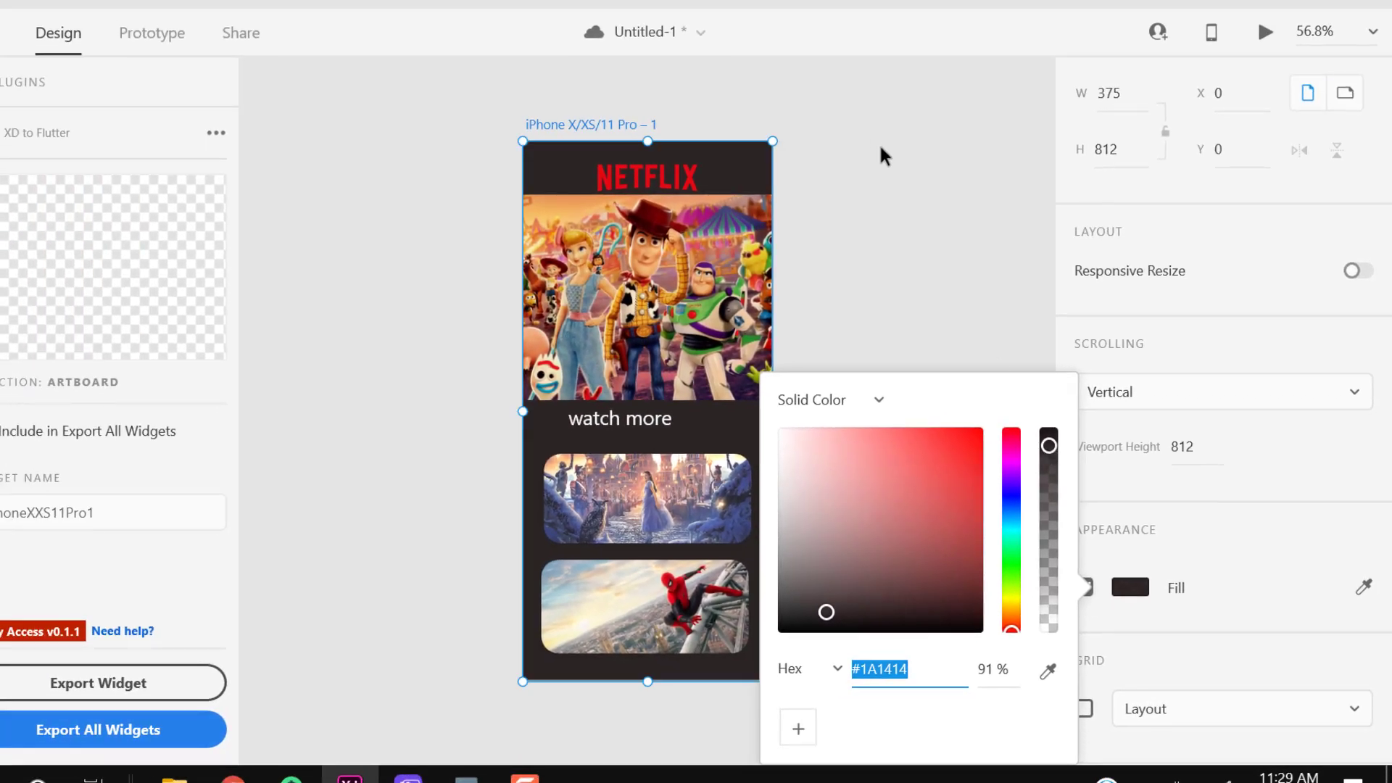
left_click(920, 284)
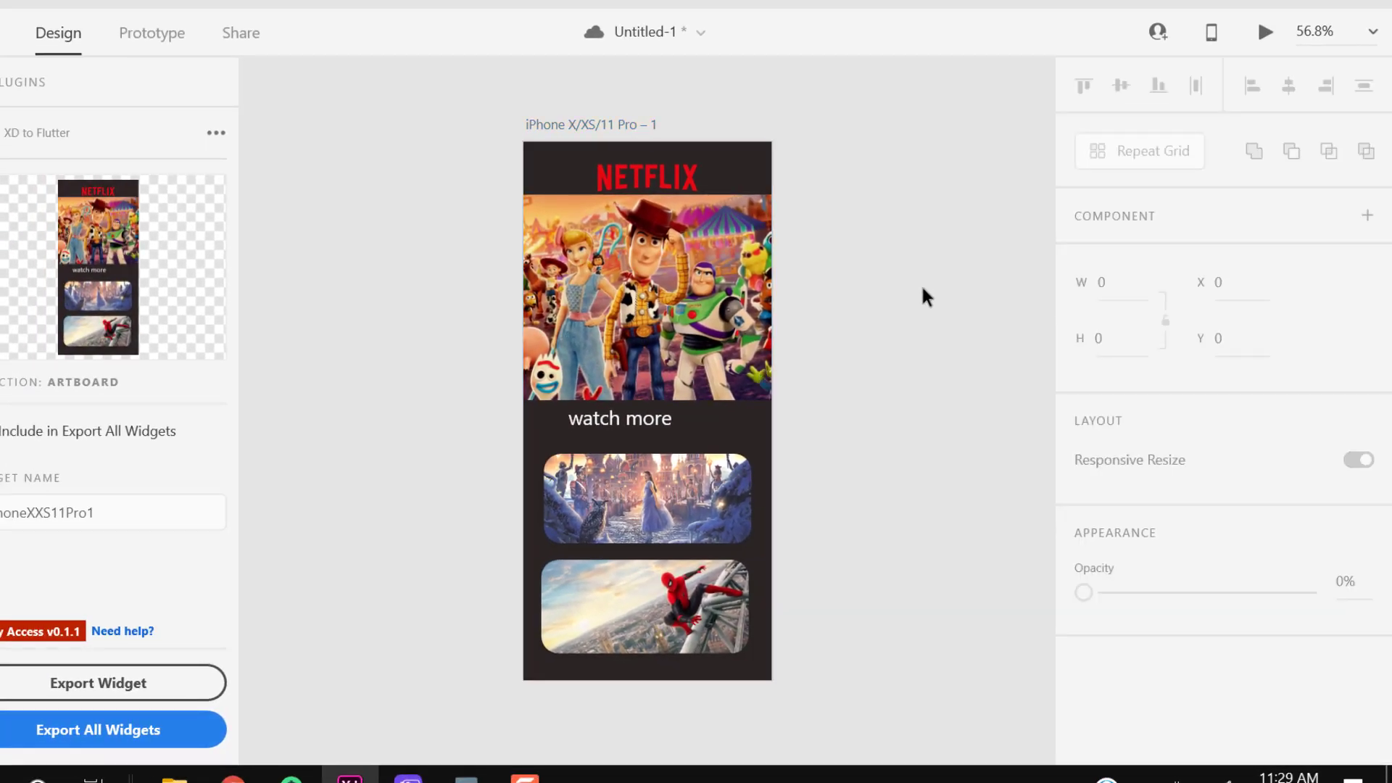
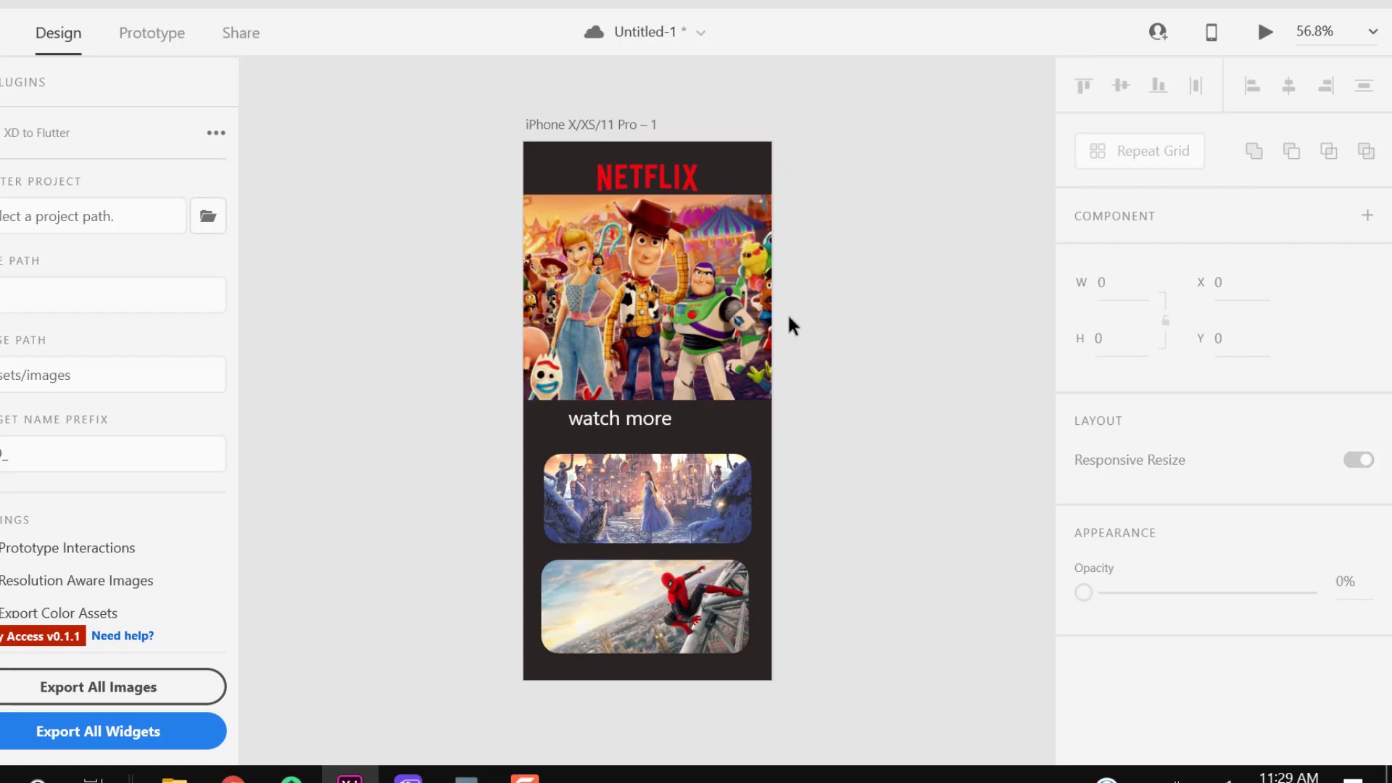
Move the "watch more" text toward the artboard's left edge and nudge the Netflix logo and Toy Story image slightly upward
mouse_move(620, 422)
left_mouse_down()
mouse_move(582, 428)
mouse_move(606, 438)
left_mouse_up()
left_click(855, 435)
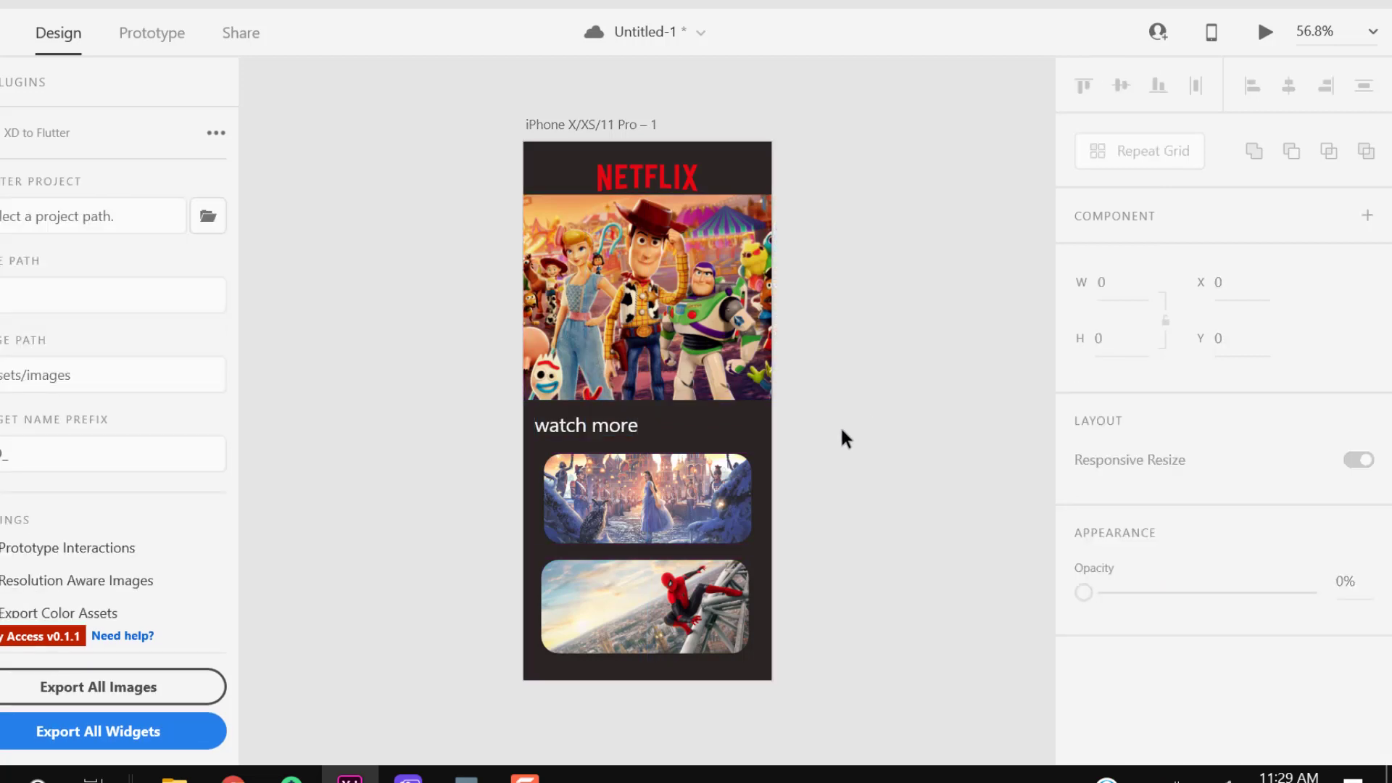
left_click(684, 177)
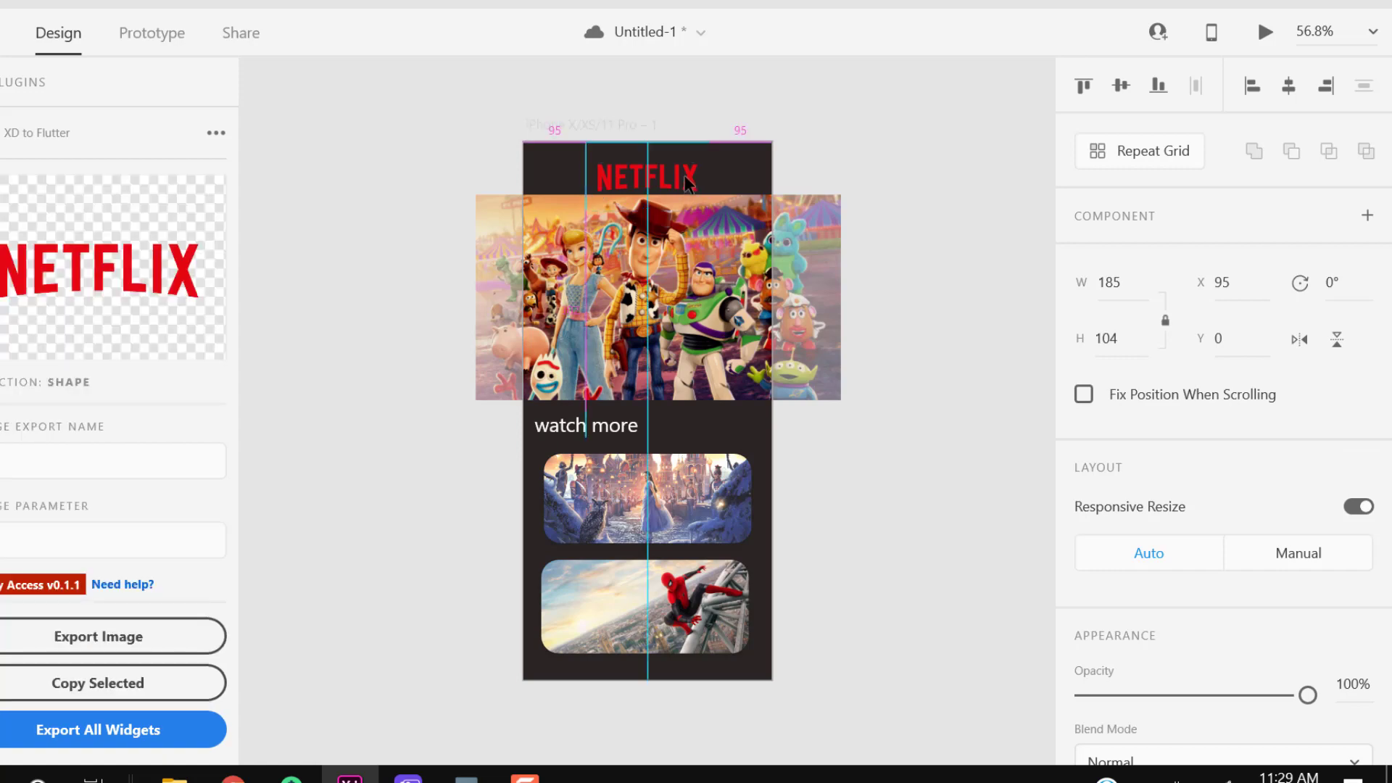
left_click_drag(684, 176, 684, 171)
left_click(662, 334)
left_click_drag(663, 334, 659, 330)
left_click(958, 288)
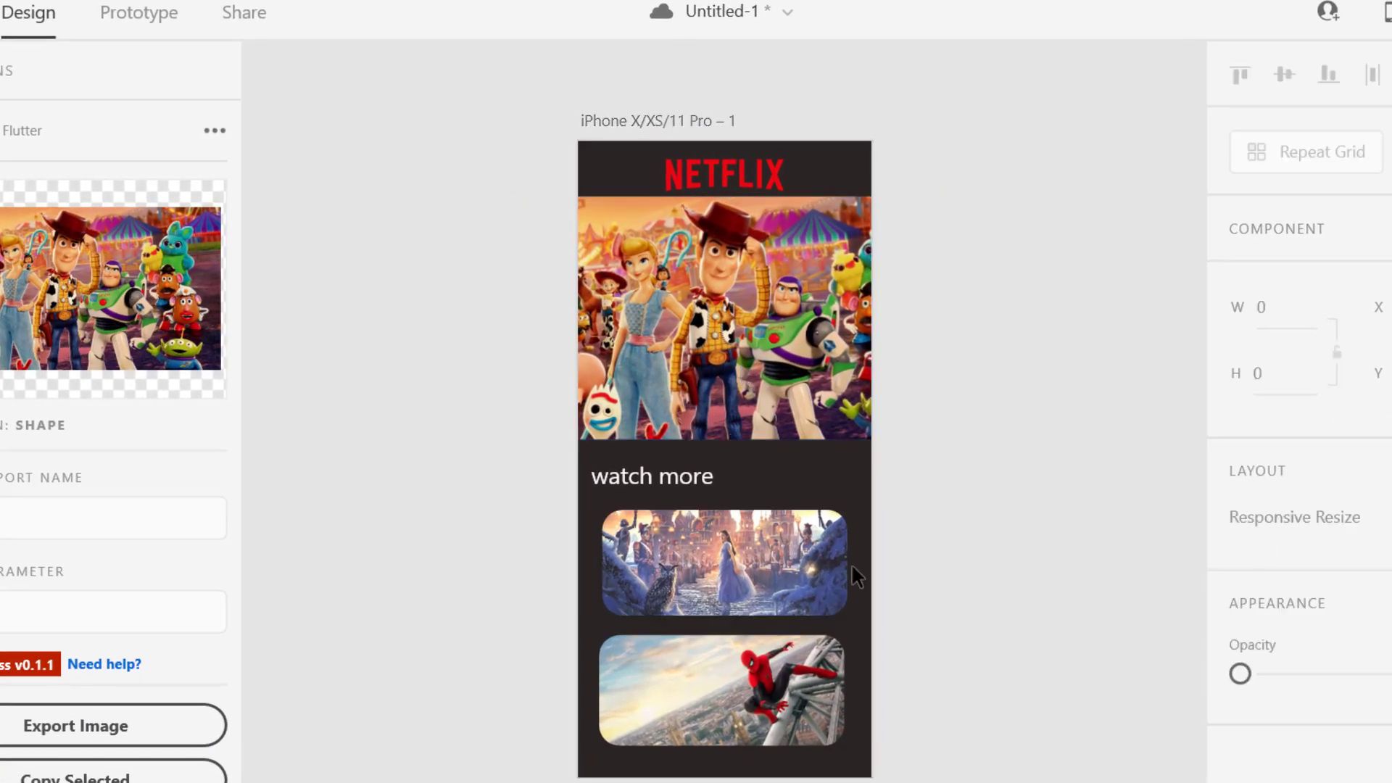
Import the YouTube play icon image from the Downloads folder onto the artboard, just below the Toy Story image
left_click(164, 777)
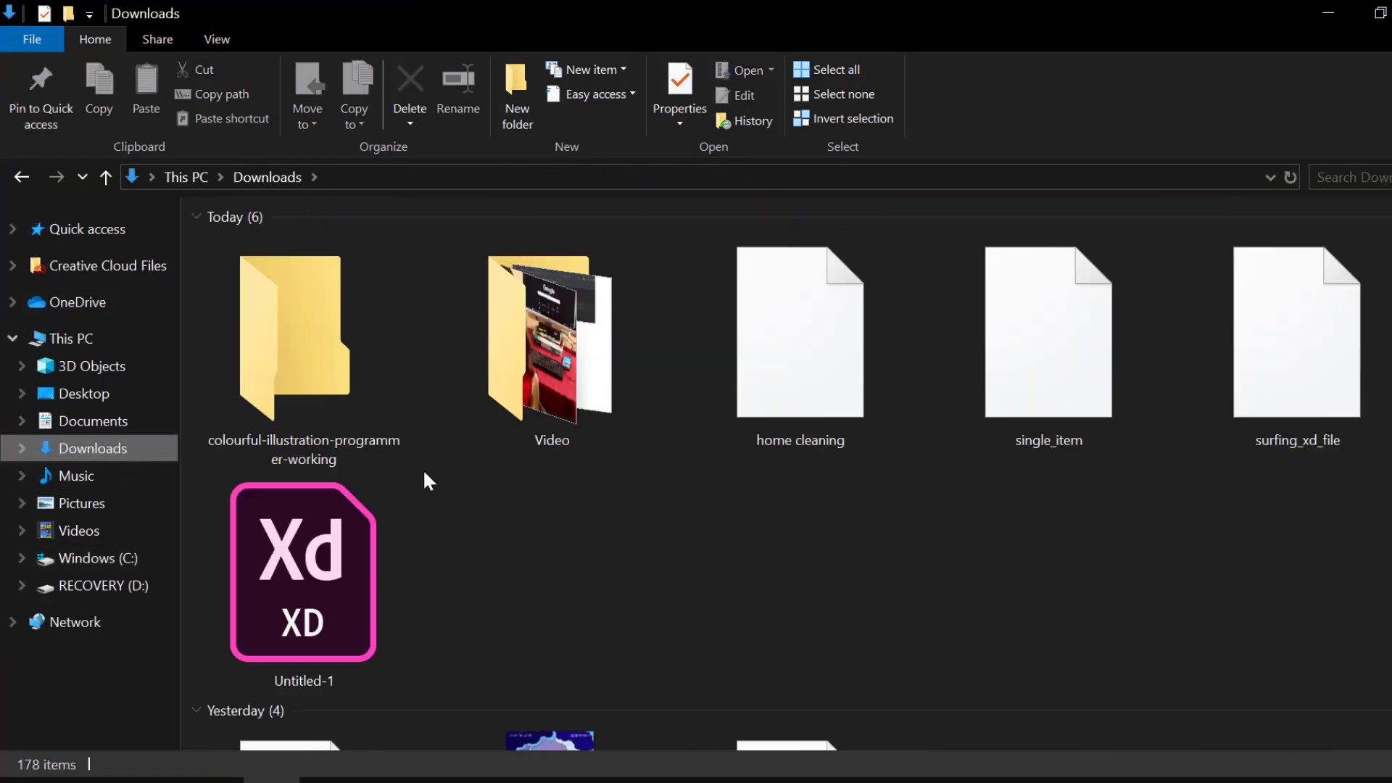
scroll(783, 472, "down", 5)
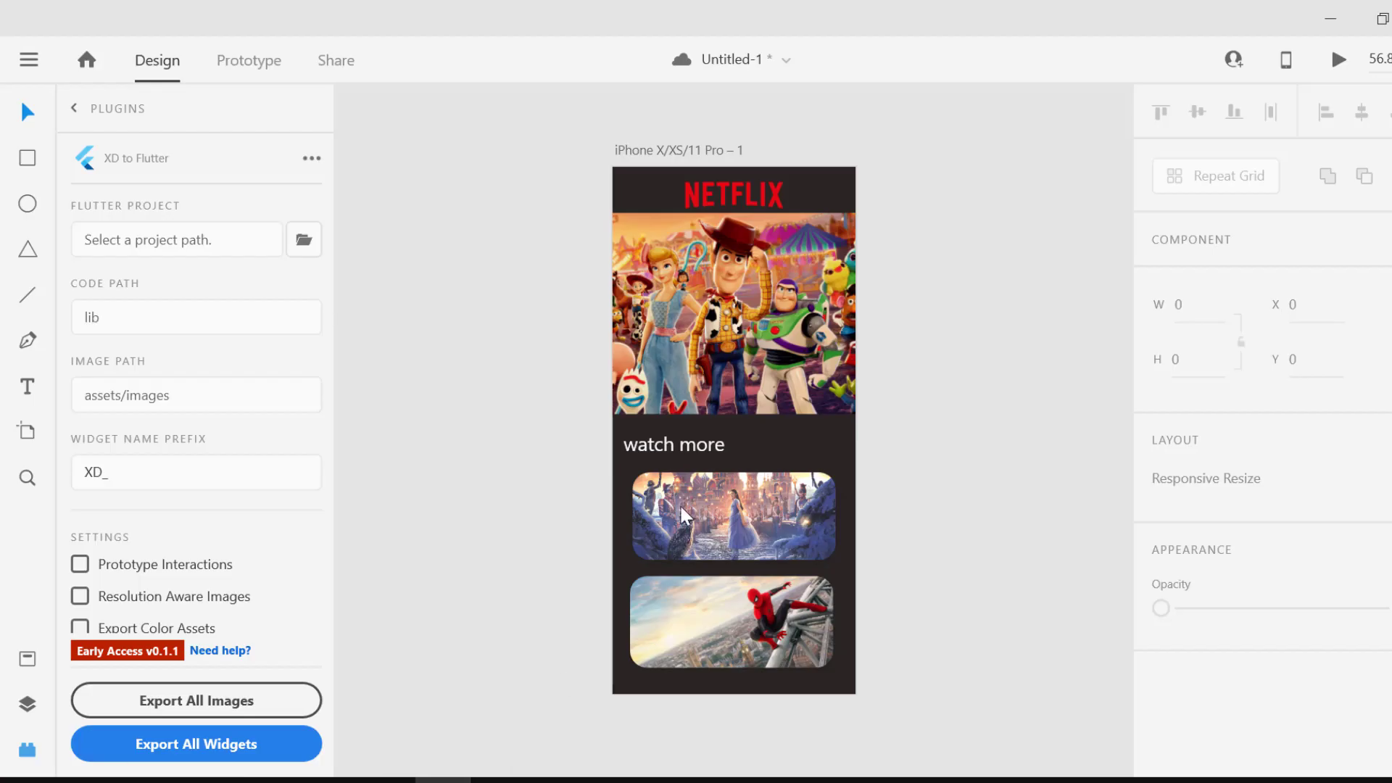
left_click(744, 426)
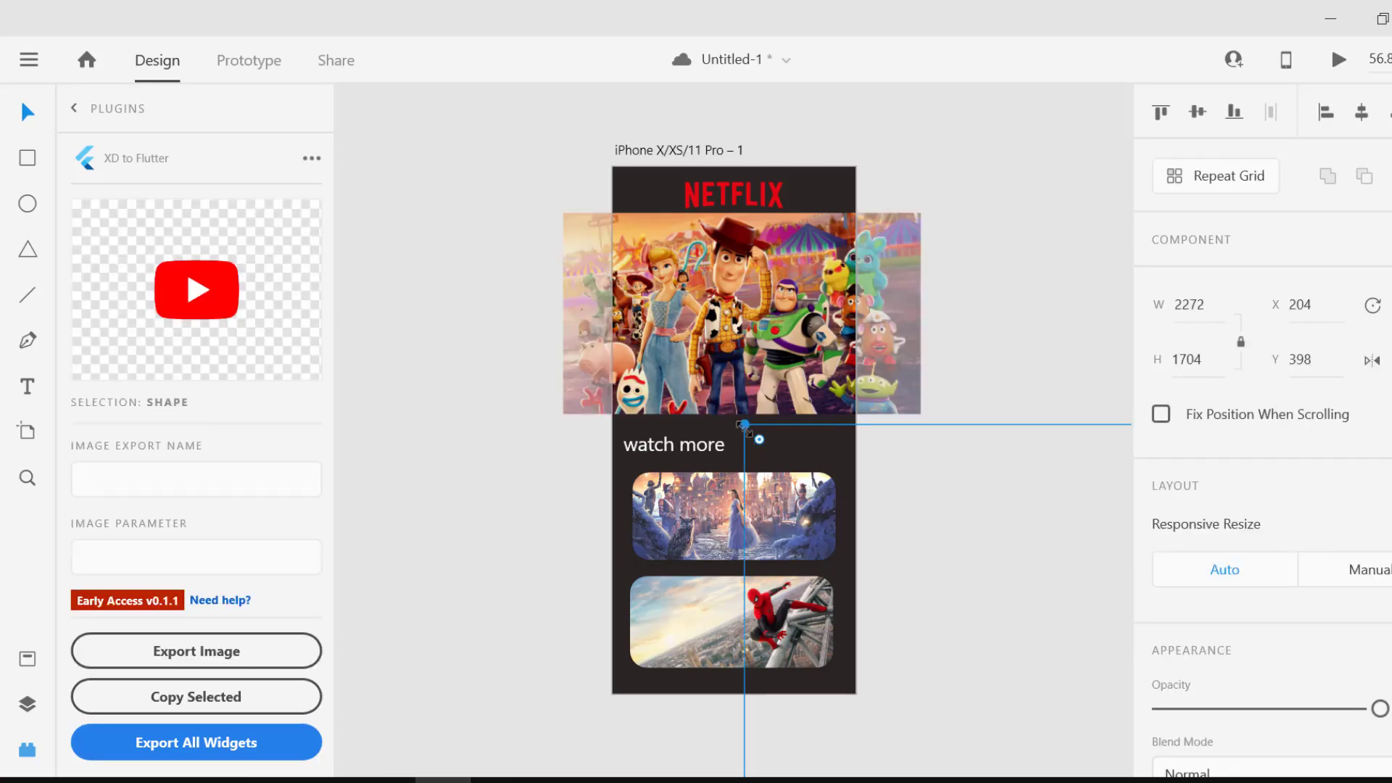
Scale the YouTube play icon image down to about 217 × 163 and place it over the Toy Story image's lower edge
left_click_drag(743, 427, 938, 571)
left_click_drag(960, 589, 348, 185)
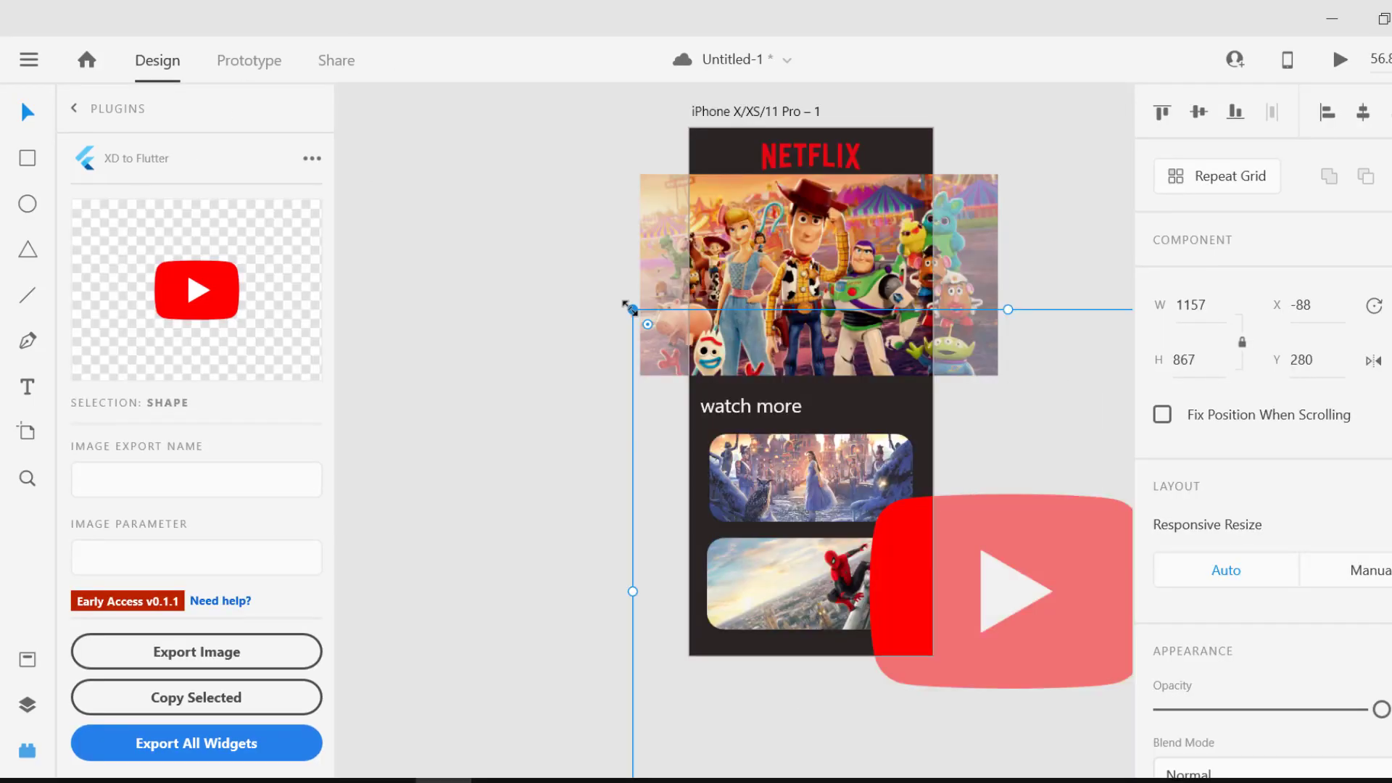
left_click_drag(631, 310, 893, 502)
left_click_drag(930, 602, 427, 253)
left_click_drag(898, 161, 554, 418)
left_click_drag(478, 489, 820, 391)
left_click_drag(896, 313, 876, 327)
left_click_drag(807, 385, 834, 371)
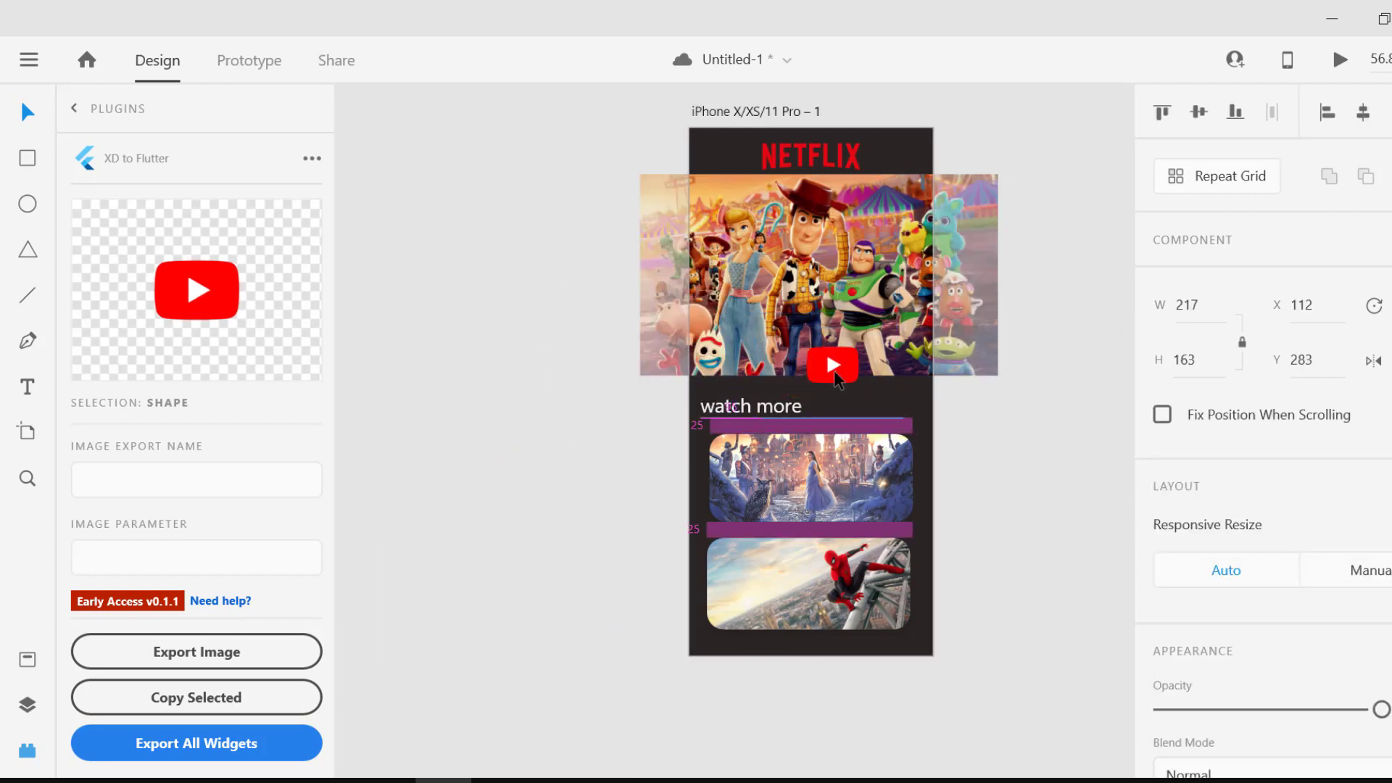
left_click(1022, 133)
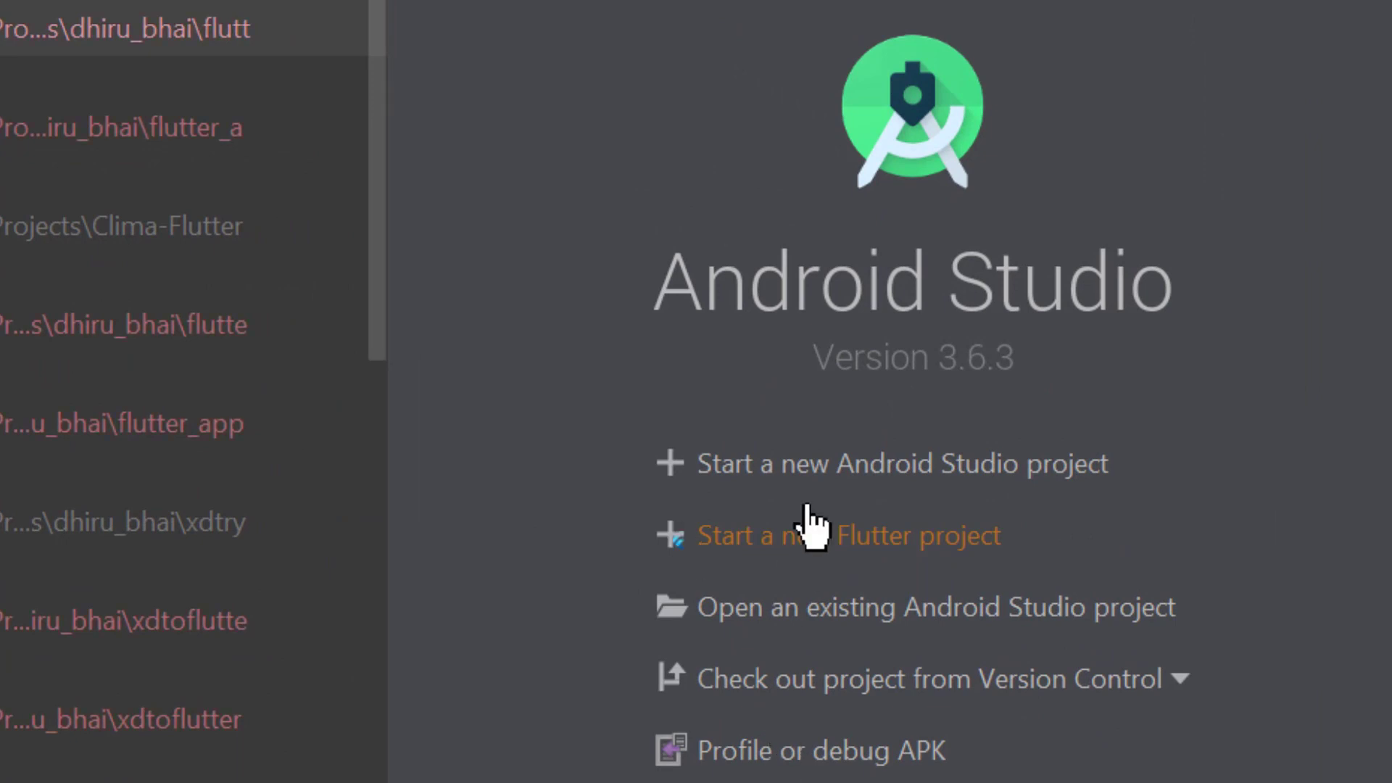
Switch to Android Studio, create a new Flutter Application project named xdtoflutter with the default package settings and dismiss the startup tip
left_click(660, 537)
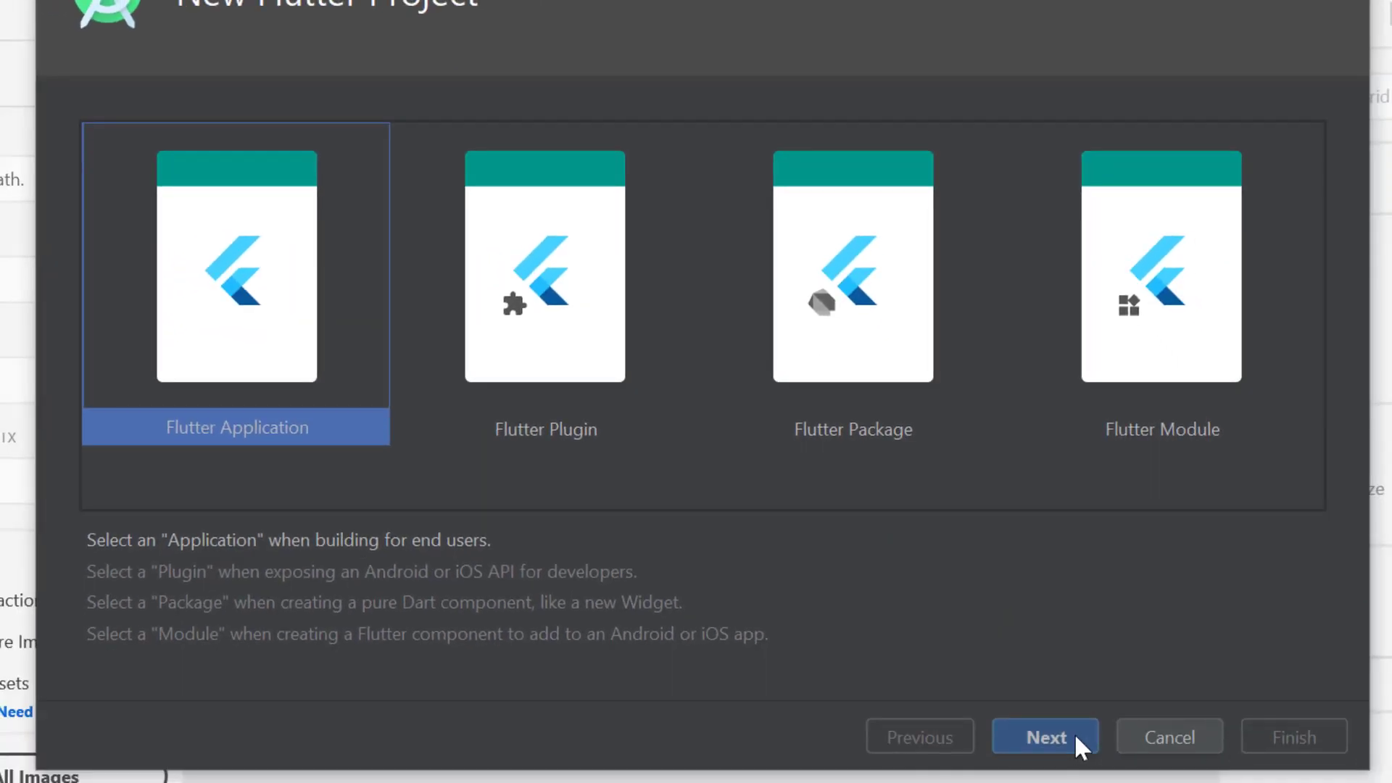
left_click(1044, 736)
left_click_drag(159, 170, 138, 168)
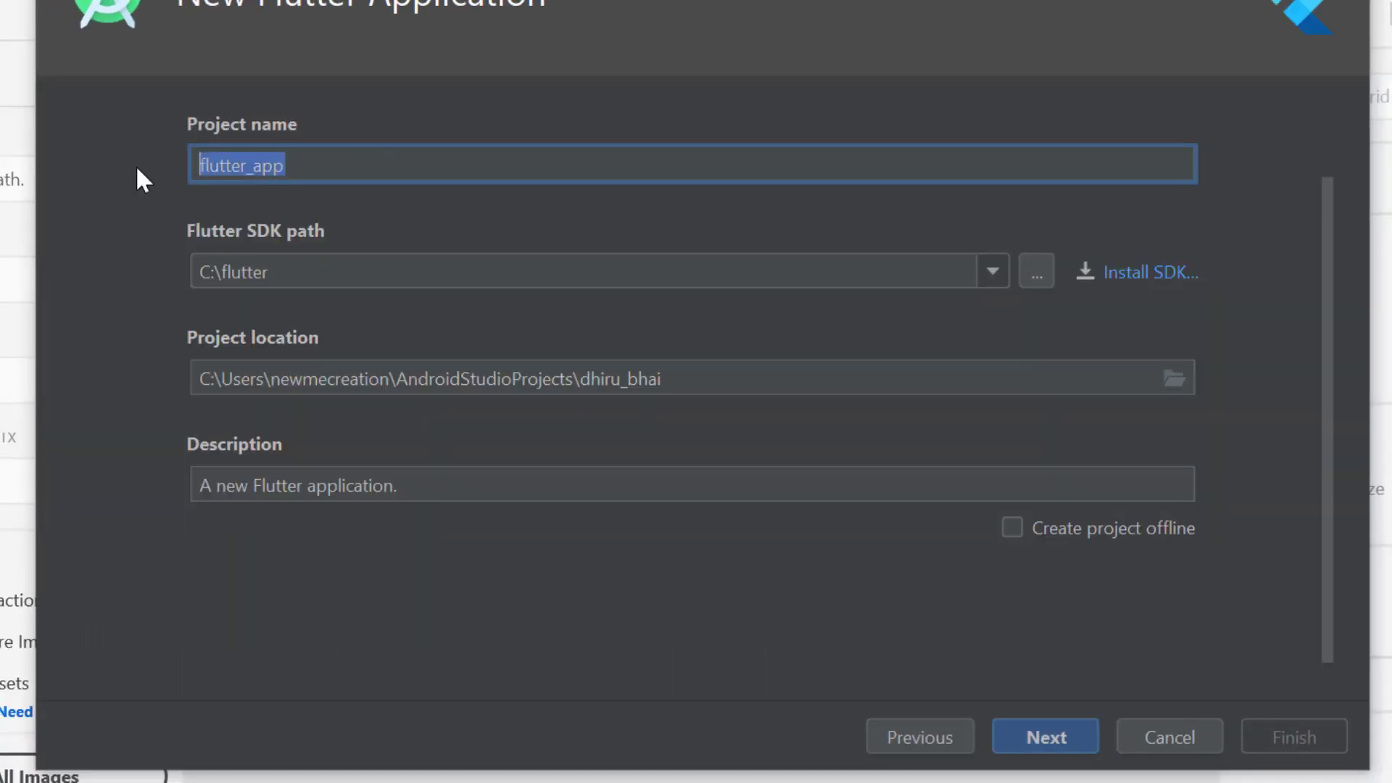
type("xdto")
key("BackSpace")
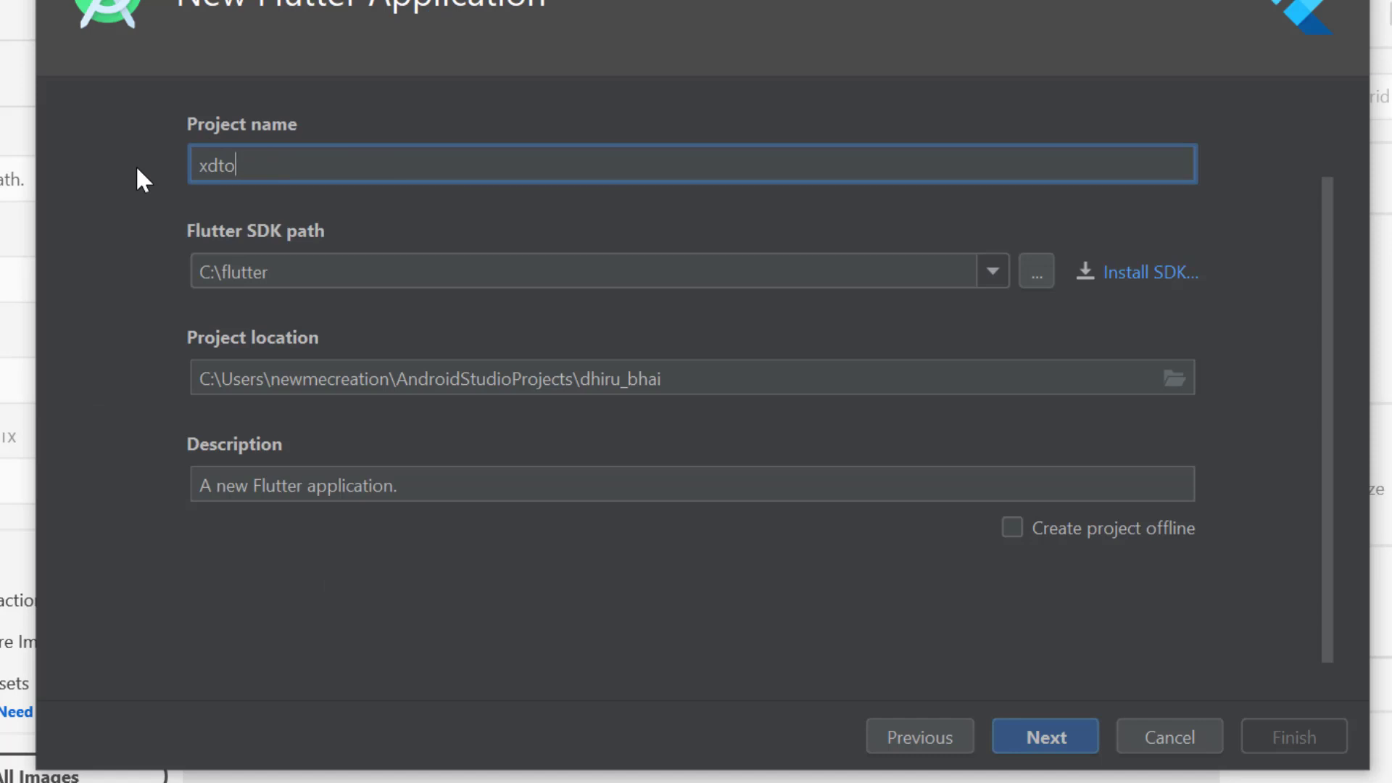
type("flutter")
key("Return")
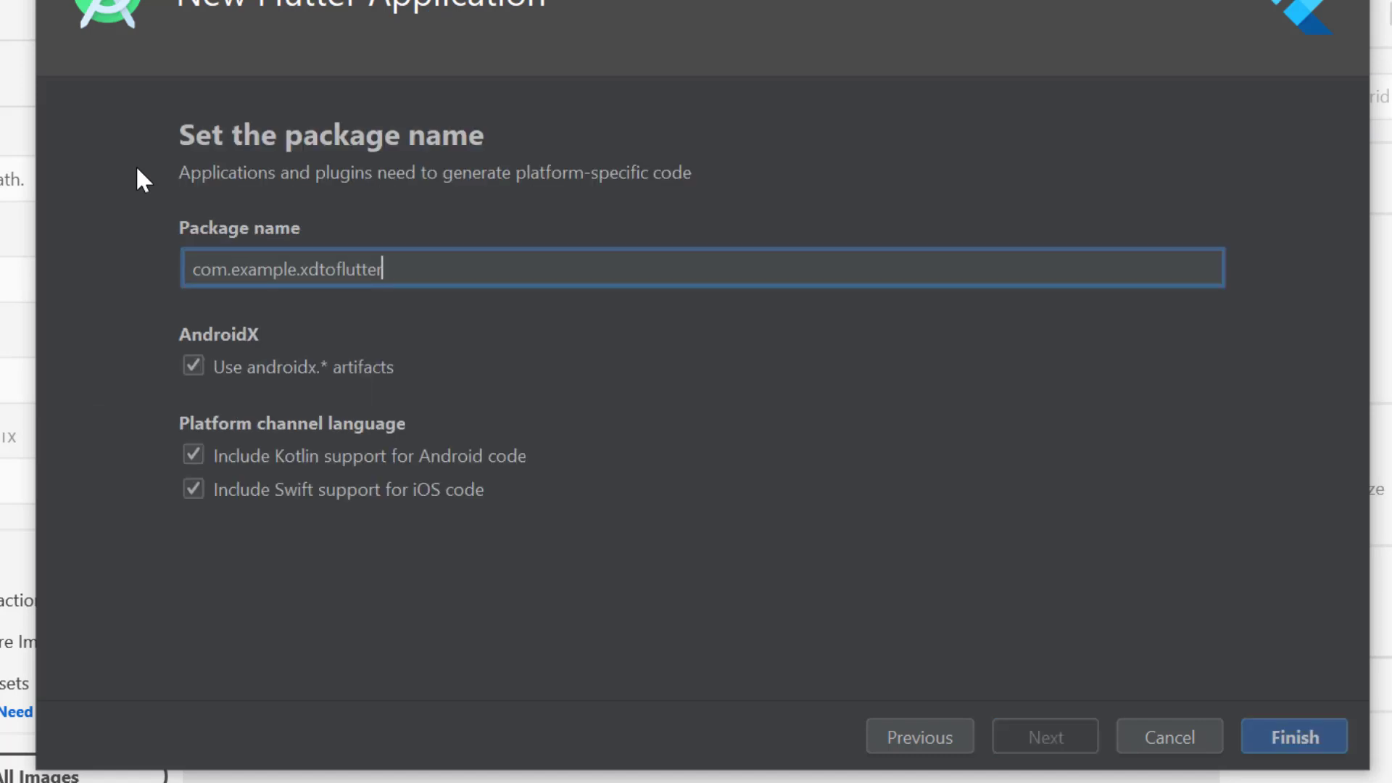
key("Return")
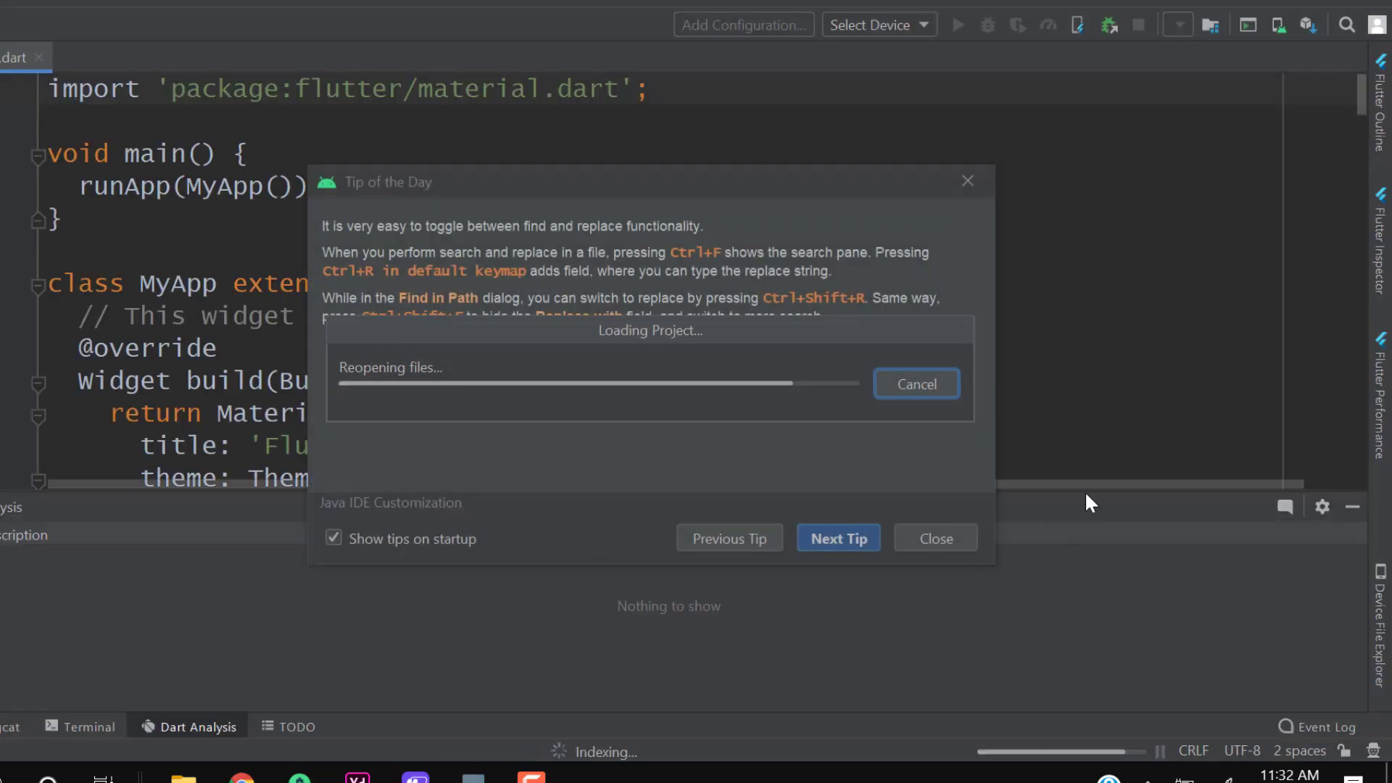
left_click(936, 537)
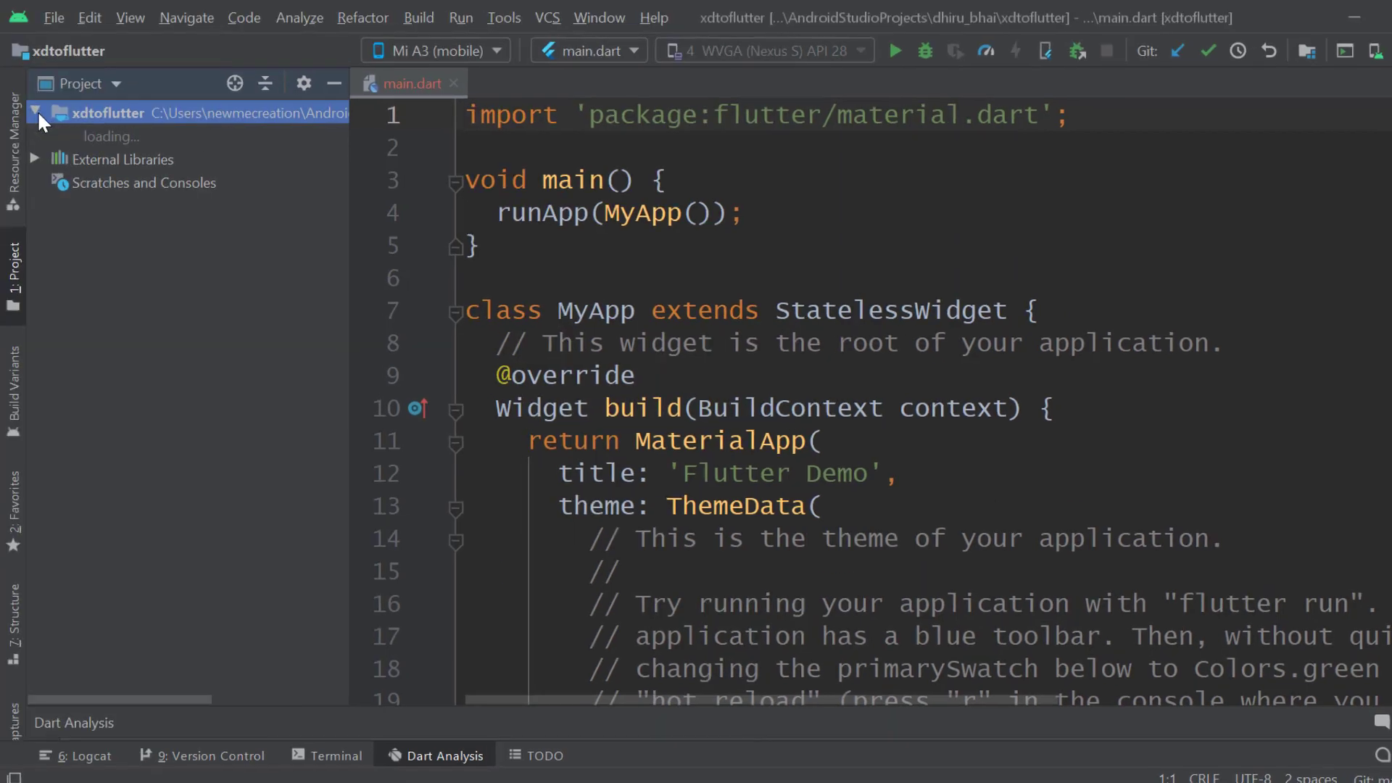
Expand the xdtoflutter project and its lib folder, and open pubspec.yaml in the editor
left_click(36, 110)
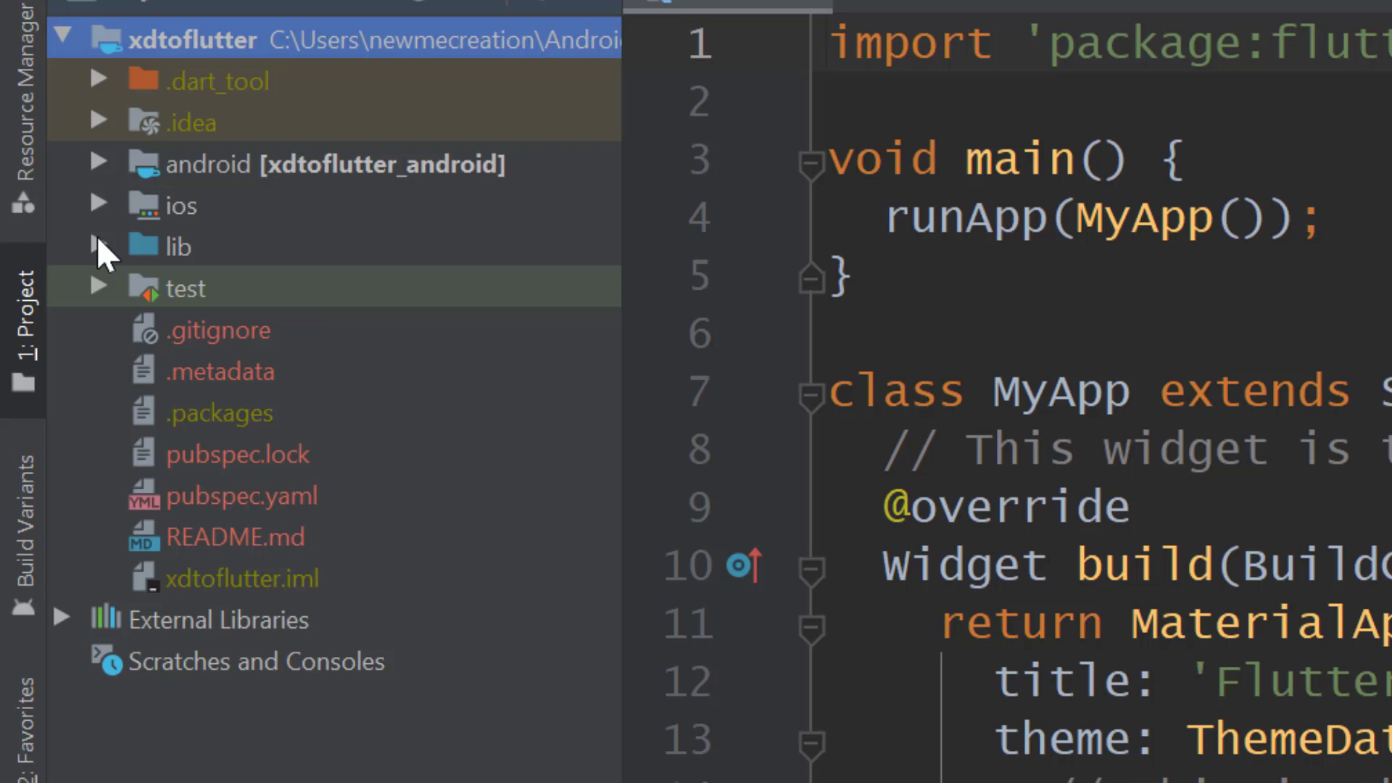
left_click(98, 244)
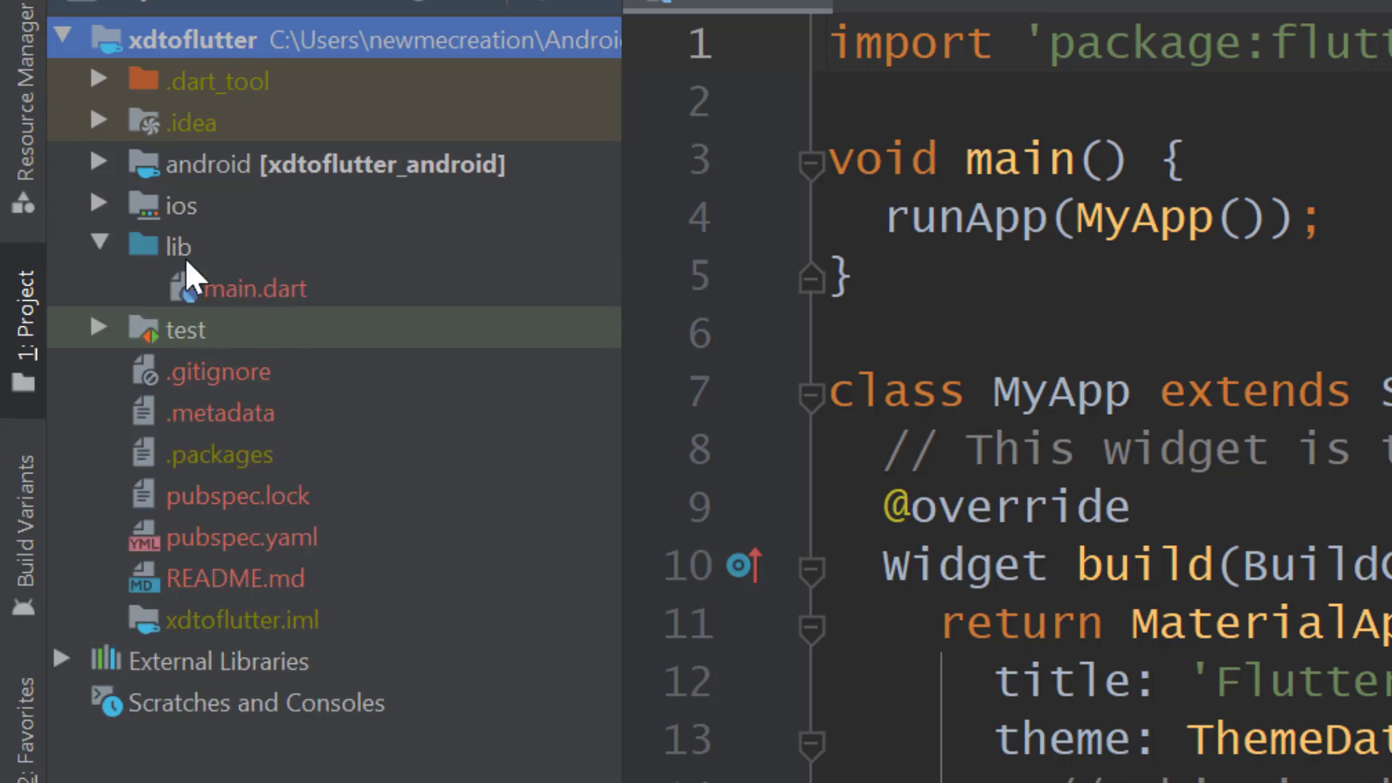
left_click(255, 290)
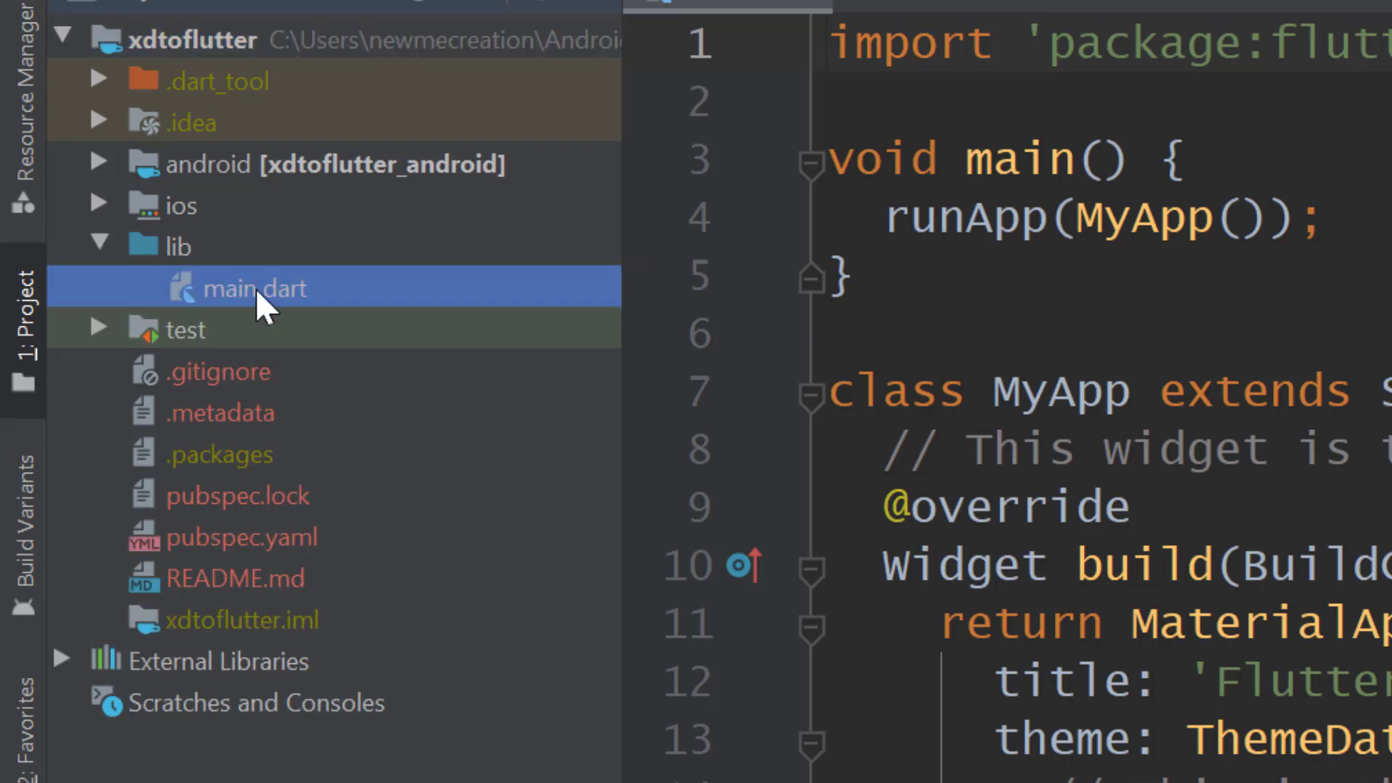
double_click(236, 537)
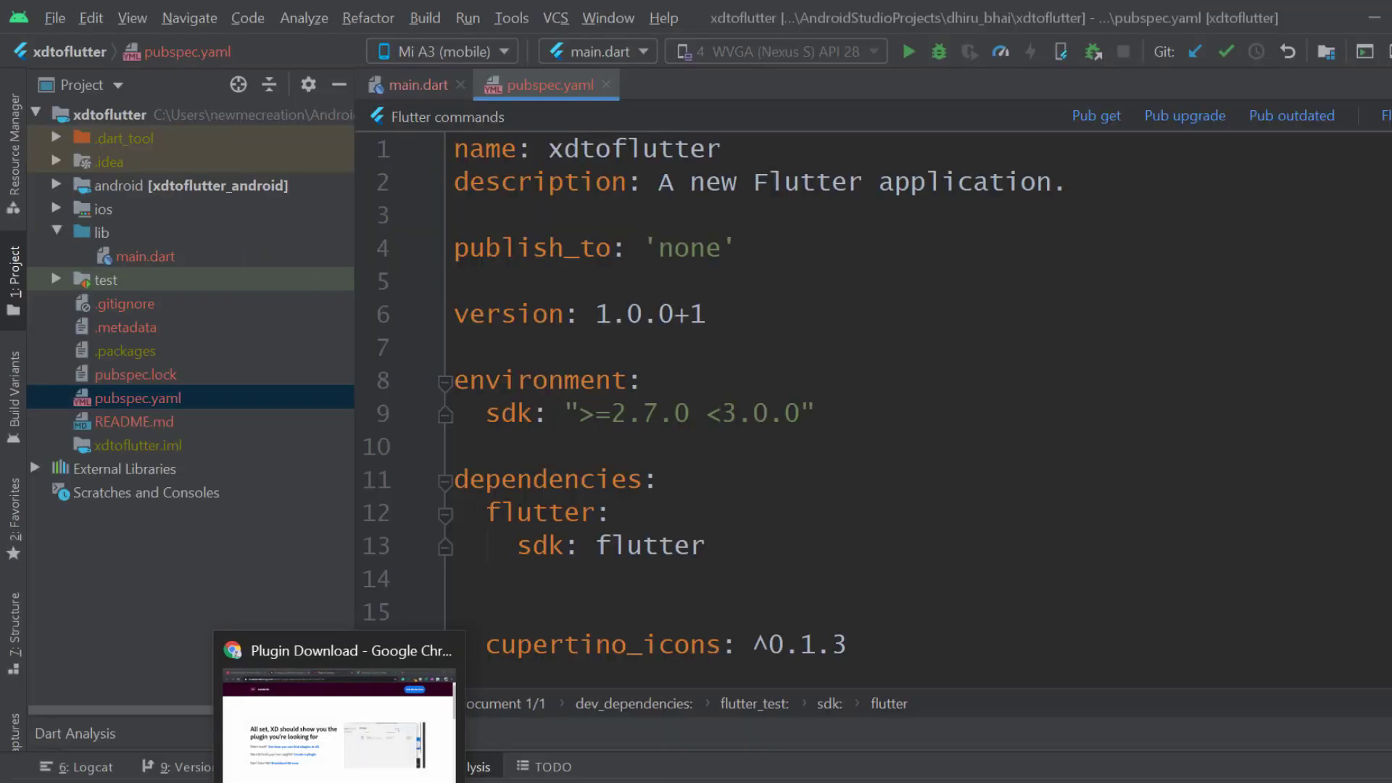
Switch to Chrome and copy the dependency line adobe_xd: ^0.1.3 from the adobe_xd package's installing instructions on pub.dev
left_click(339, 779)
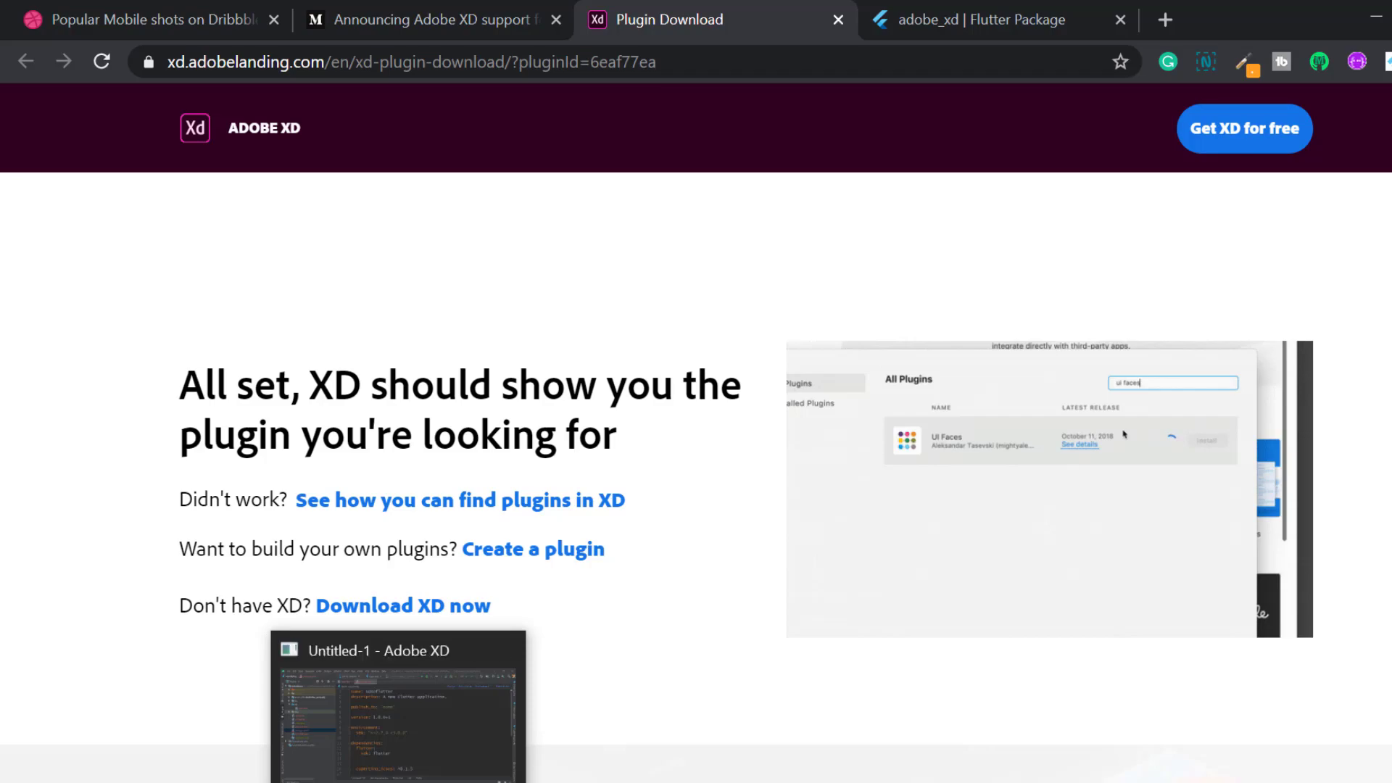
left_click(399, 714)
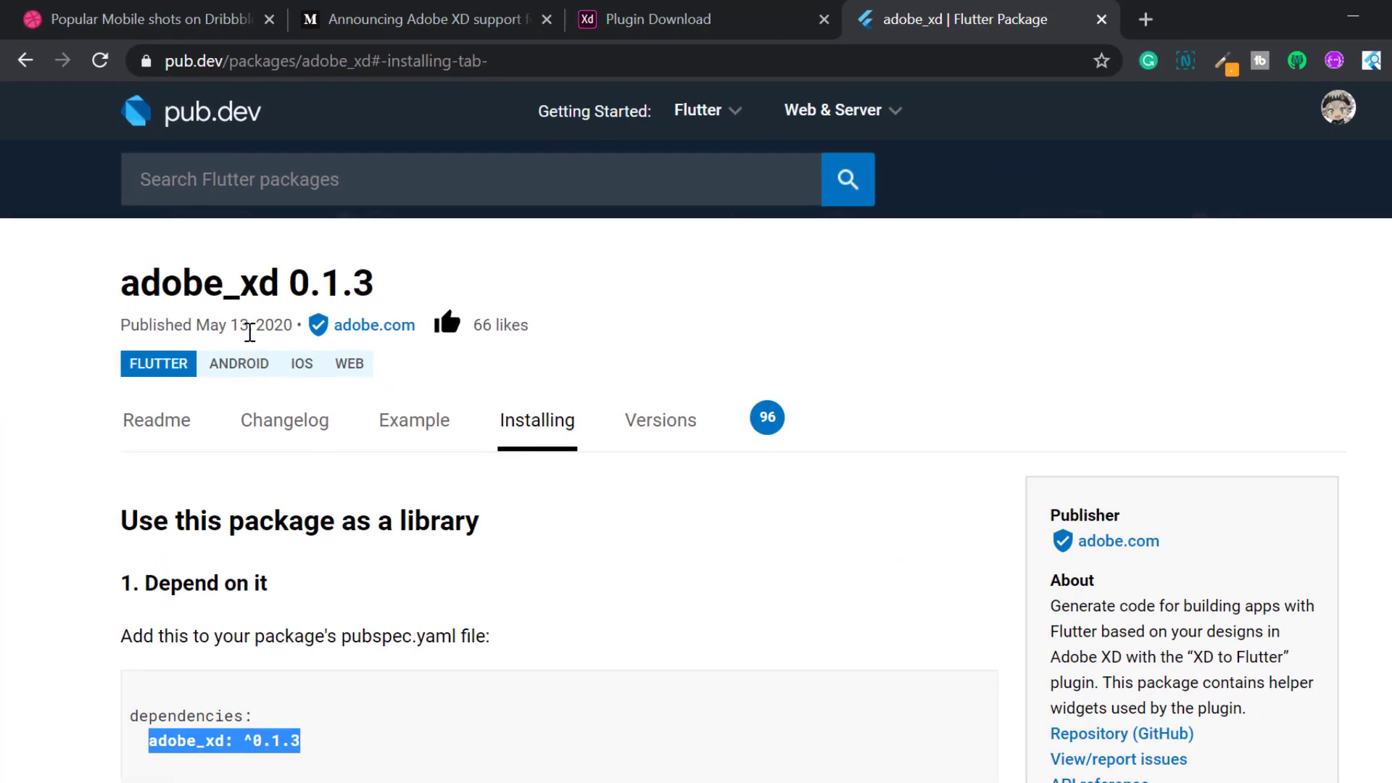
scroll(435, 267, "down", 6)
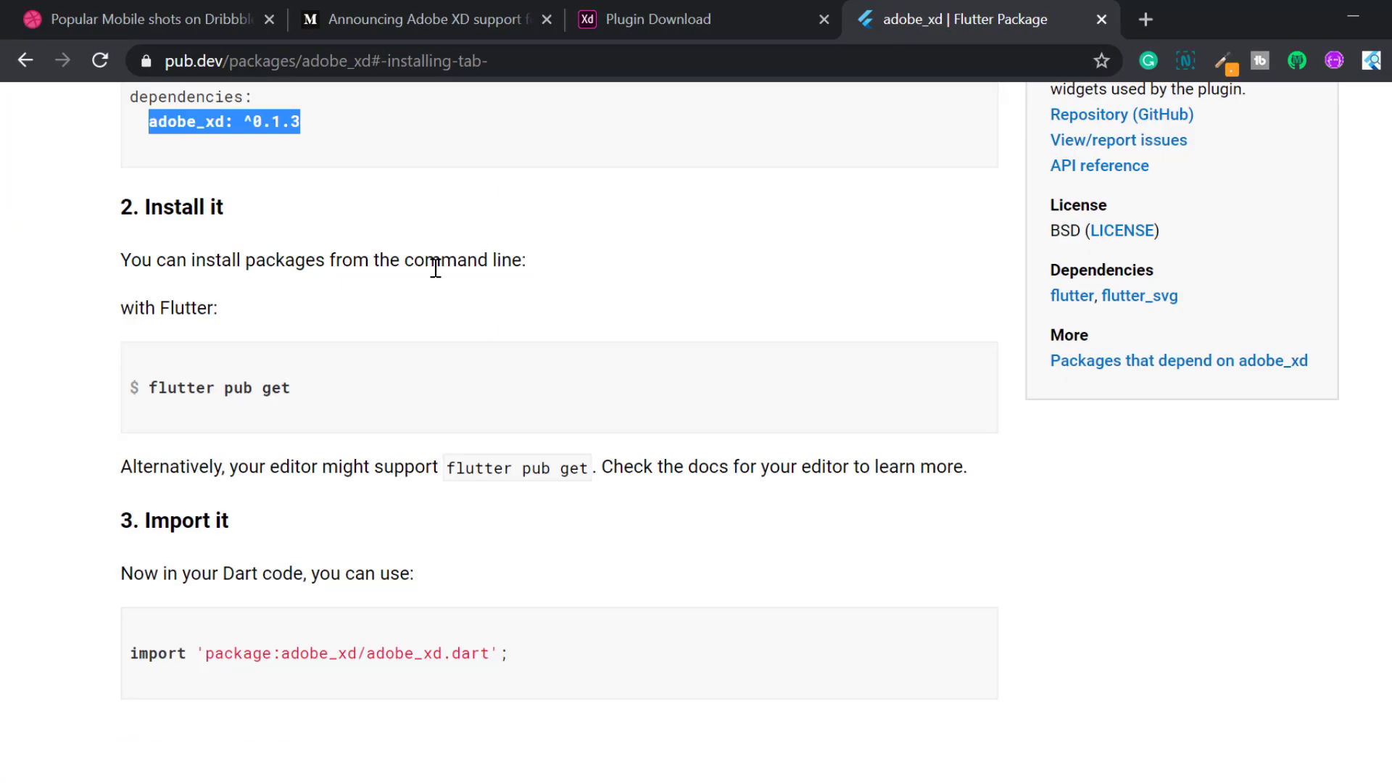
scroll(401, 454, "up", 6)
scroll(397, 454, "down", 3)
left_click(202, 429)
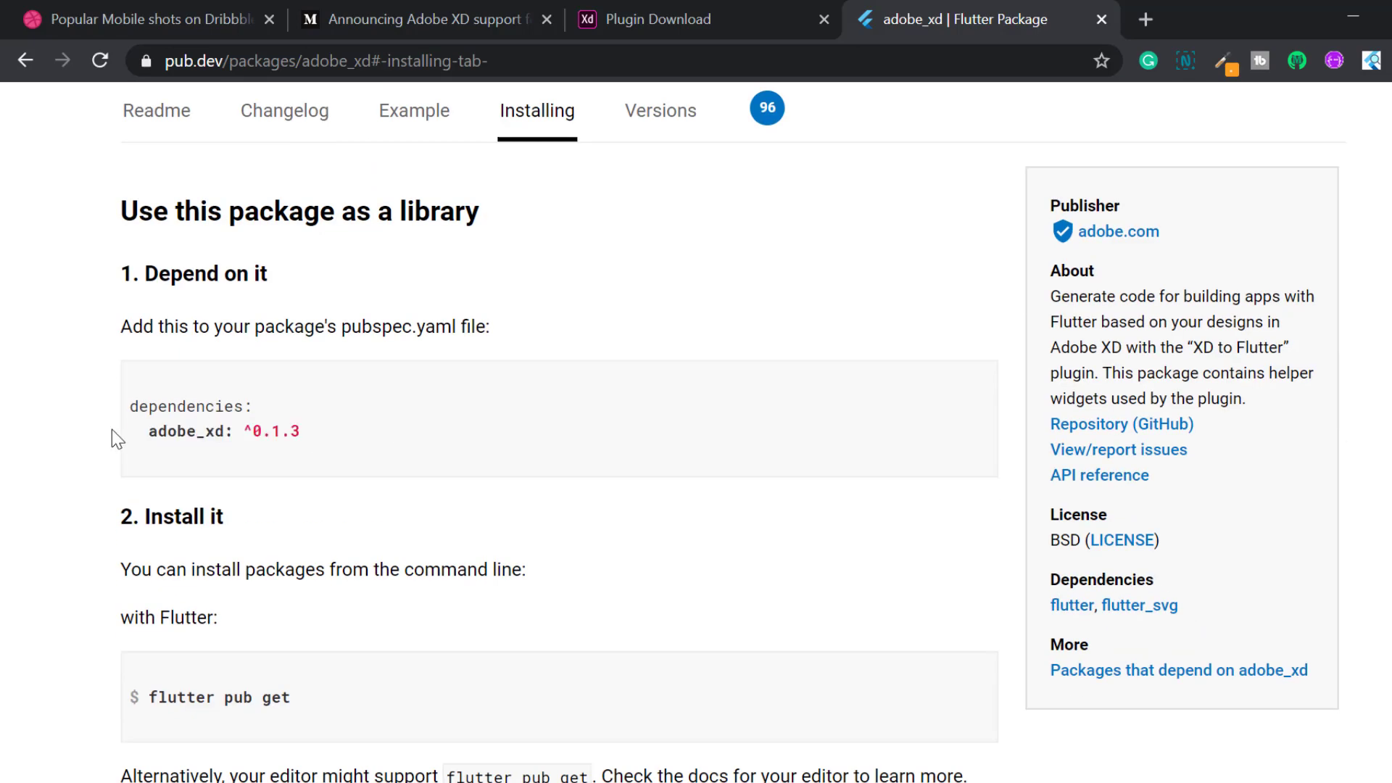
left_click_drag(111, 429, 171, 438)
left_click(332, 435)
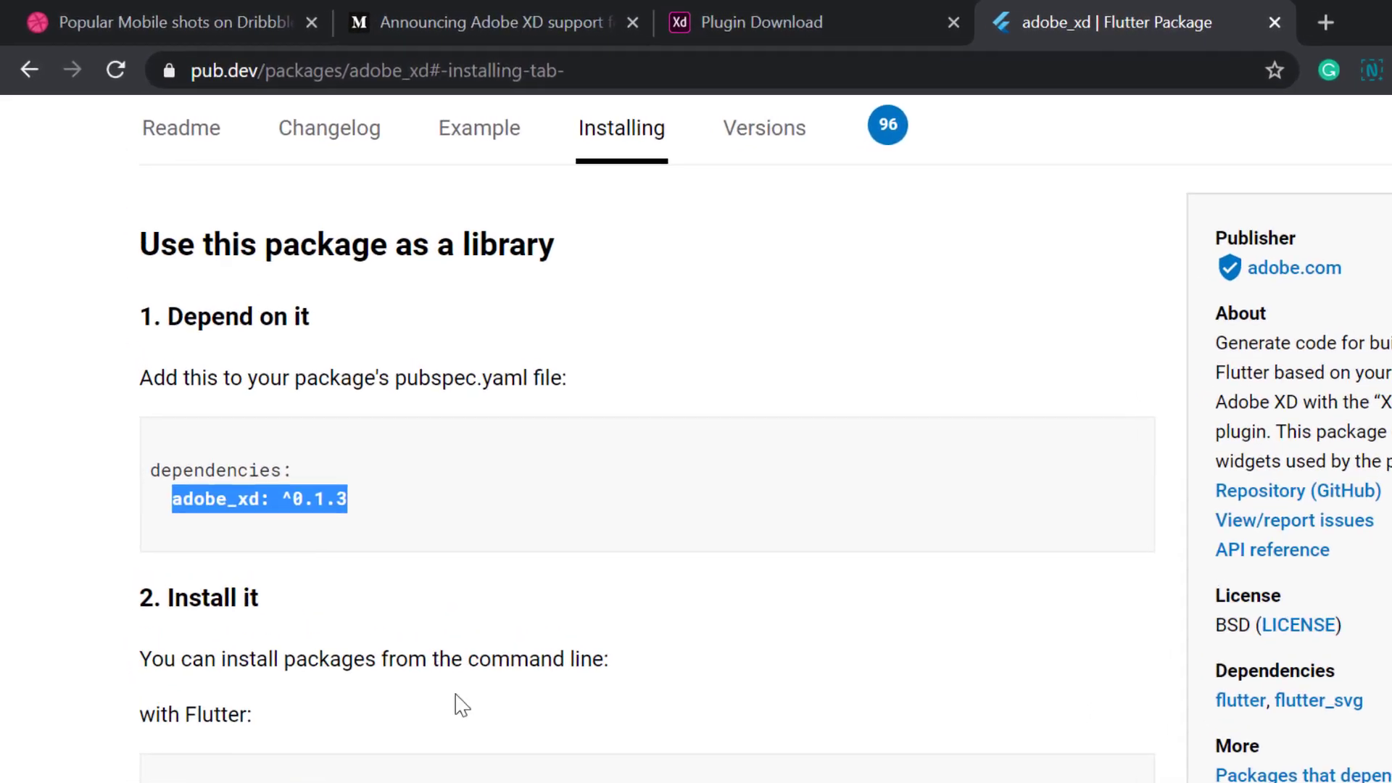
Switch to Android Studio, add adobe_xd: ^0.1.3 above cupertino_icons in pubspec.yaml, fetch the packages and return to main.dart
key("alt+Tab")
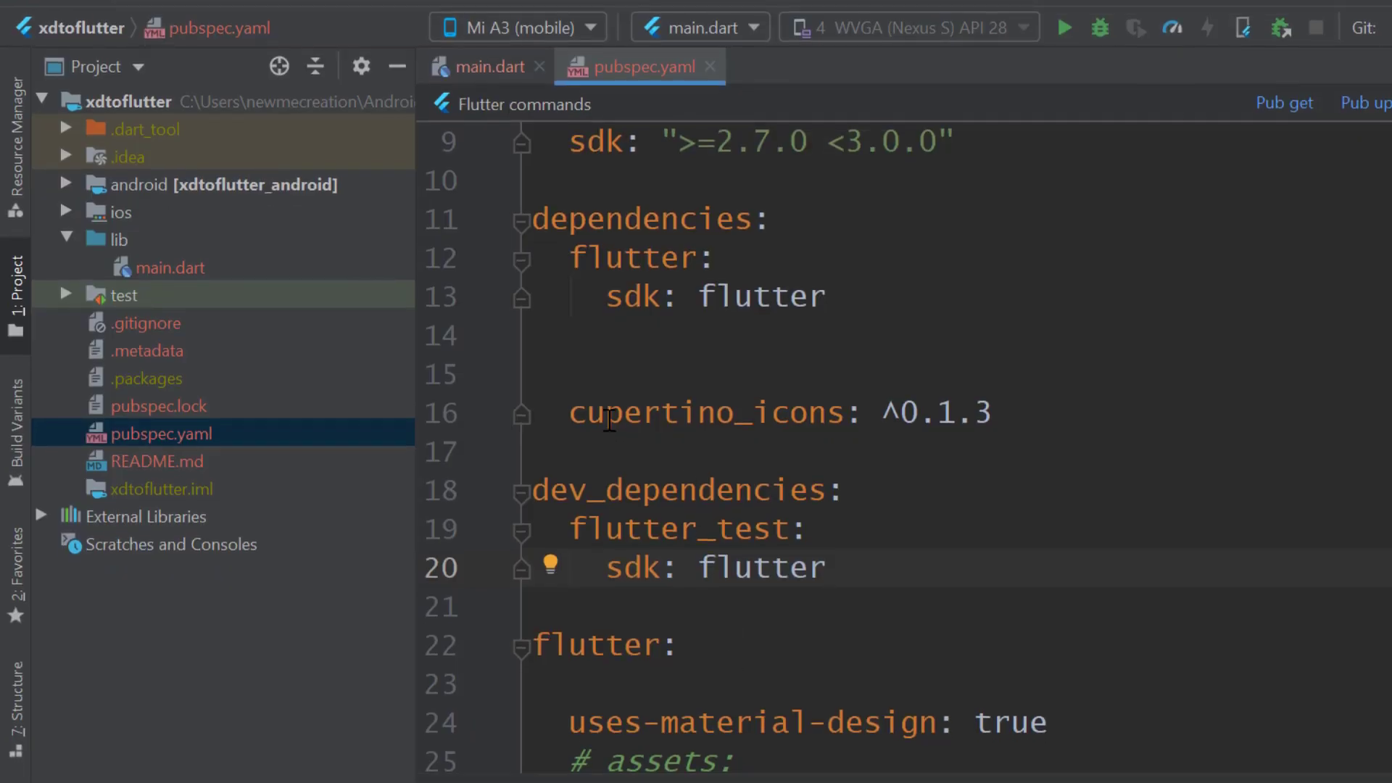
left_click(591, 381)
type("adobe_xd: ^0.1.3")
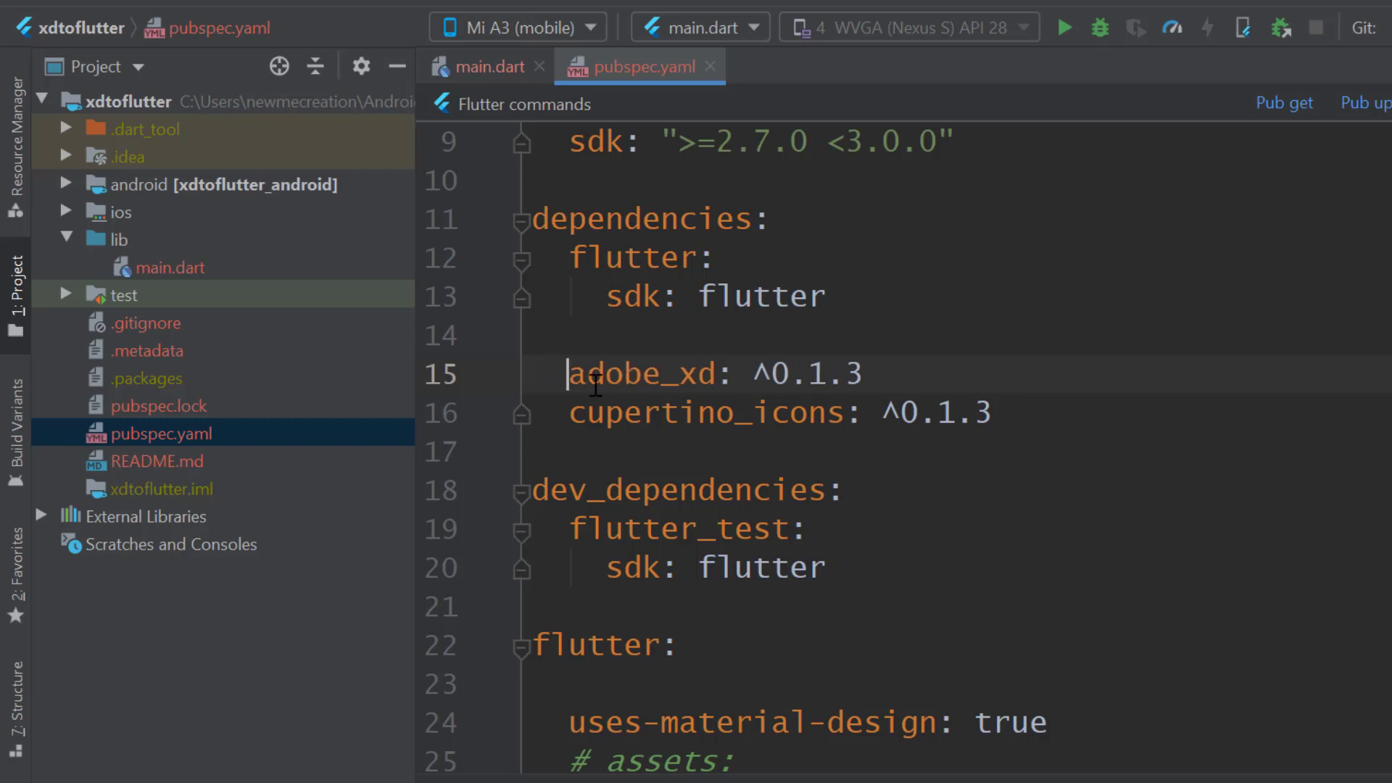
left_click(1277, 108)
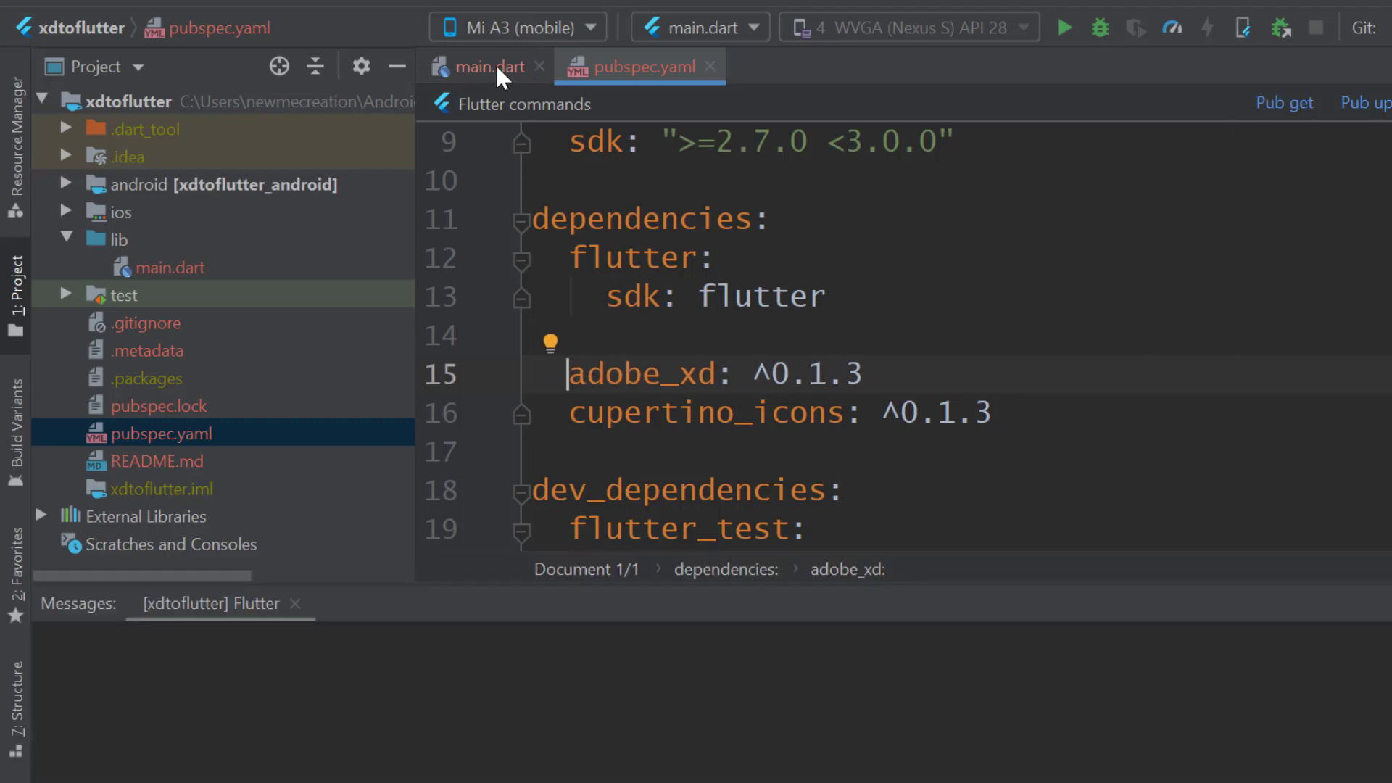
left_click(497, 68)
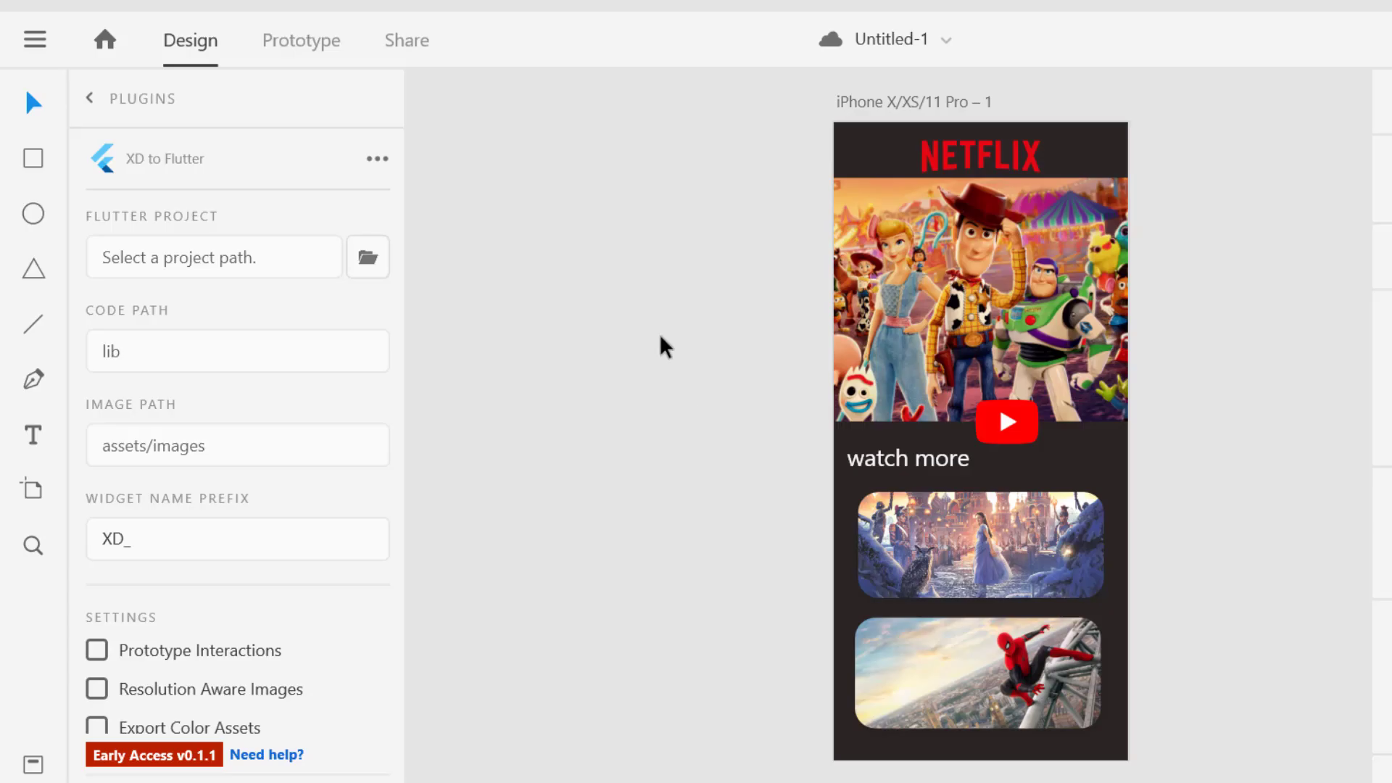
Switch to Adobe XD, select the whole design and export all widgets into the xdtoflutter project folder
left_click_drag(671, 161, 1209, 782)
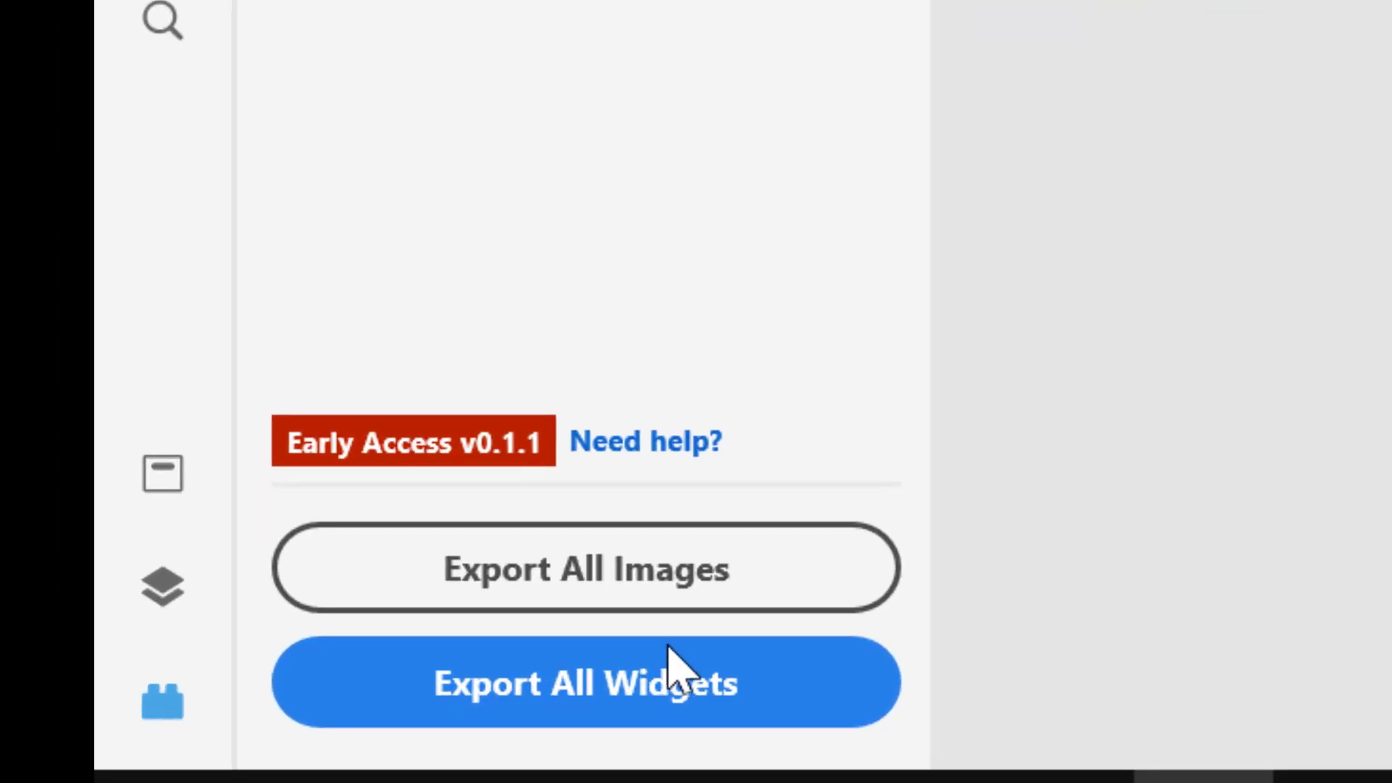
left_click(314, 735)
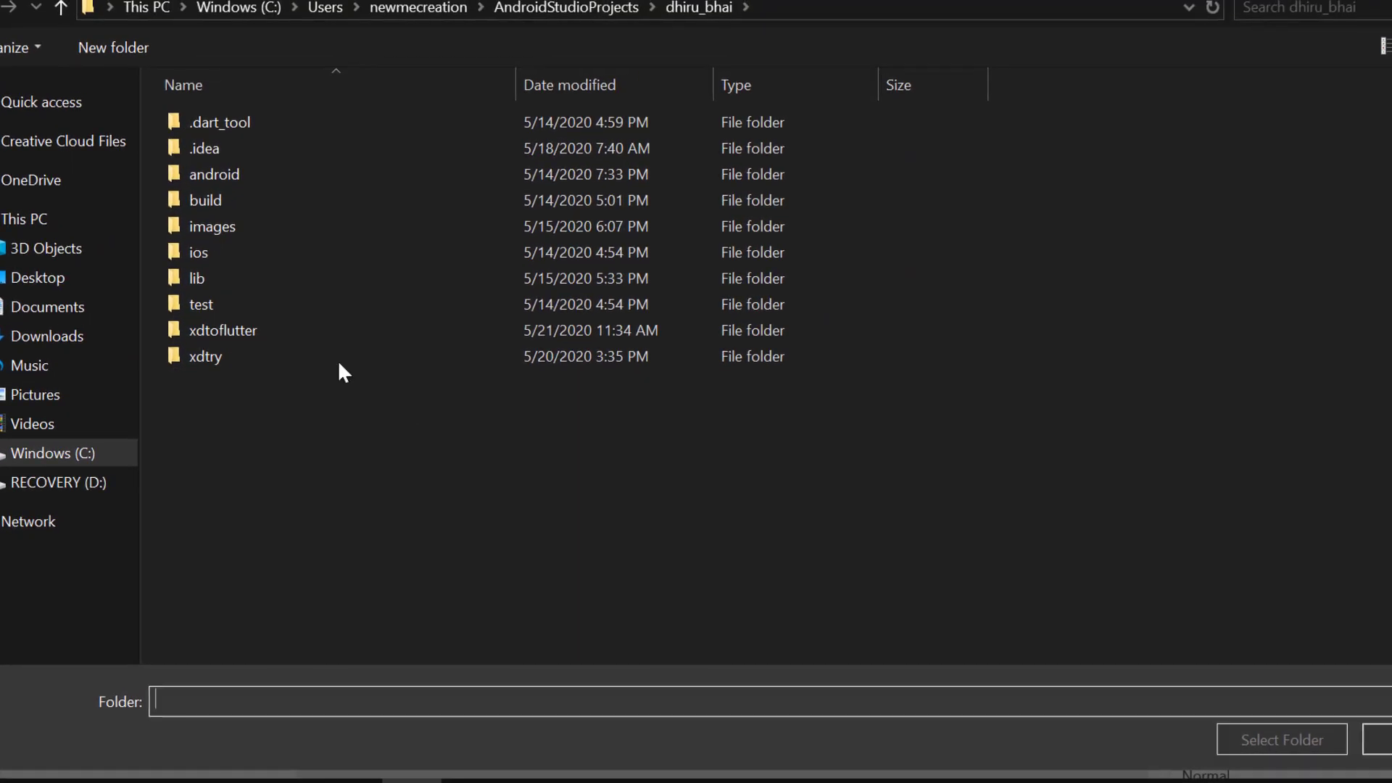
left_click(216, 330)
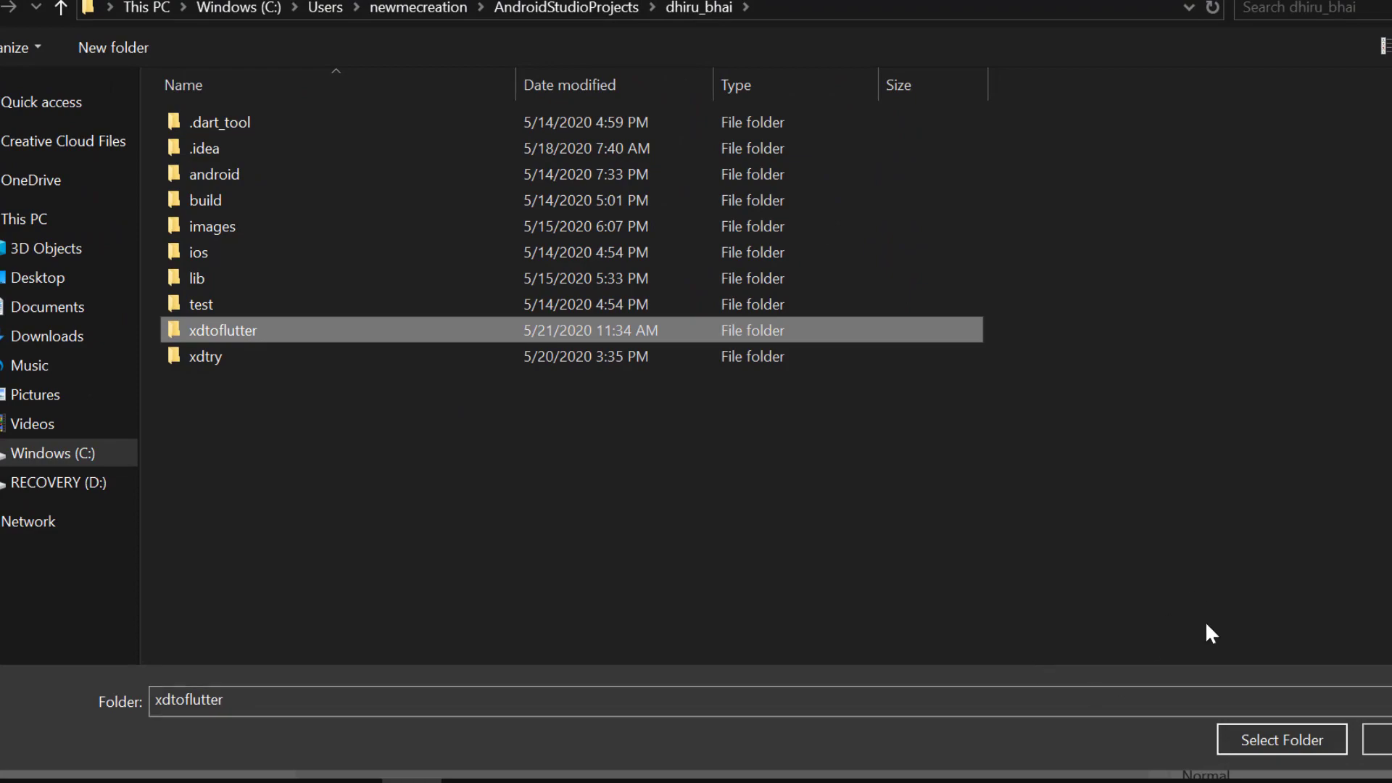
left_click(1301, 739)
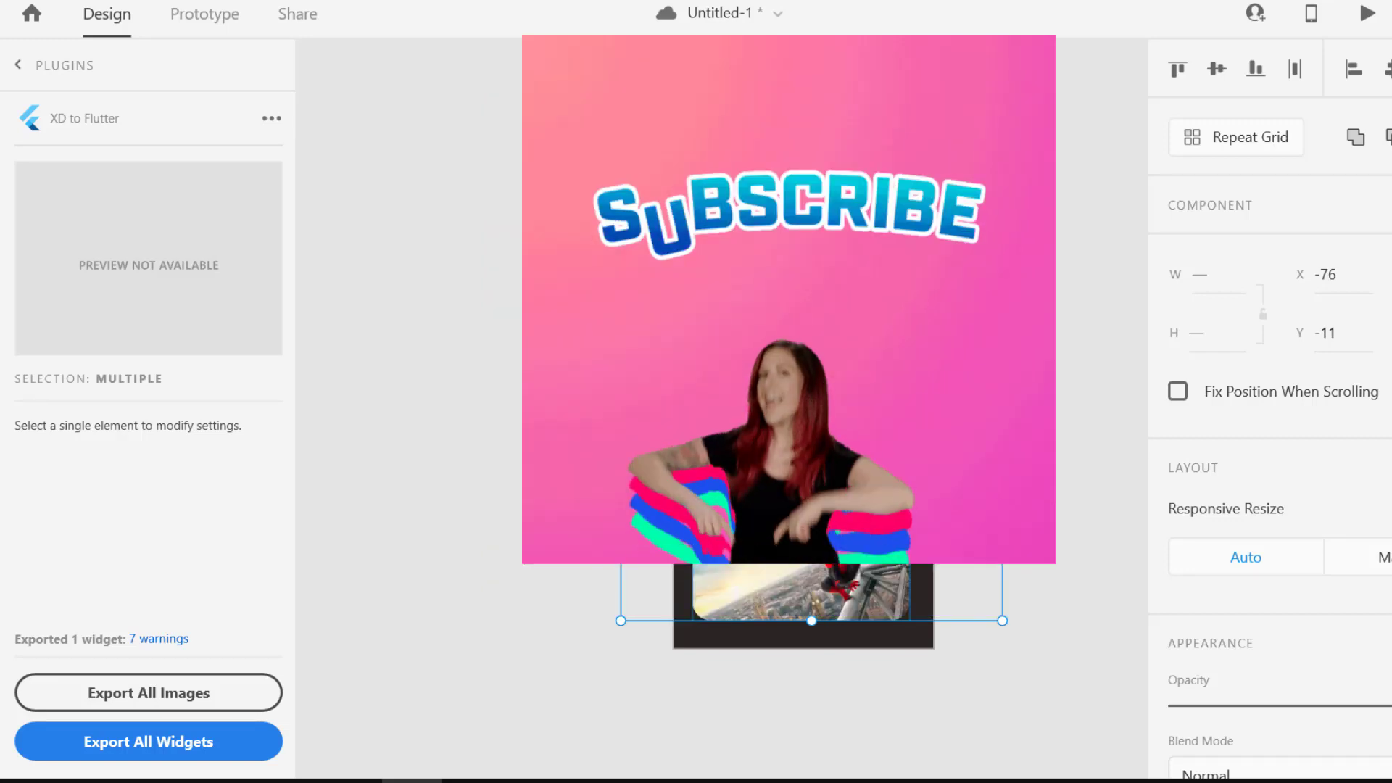
left_click(619, 252)
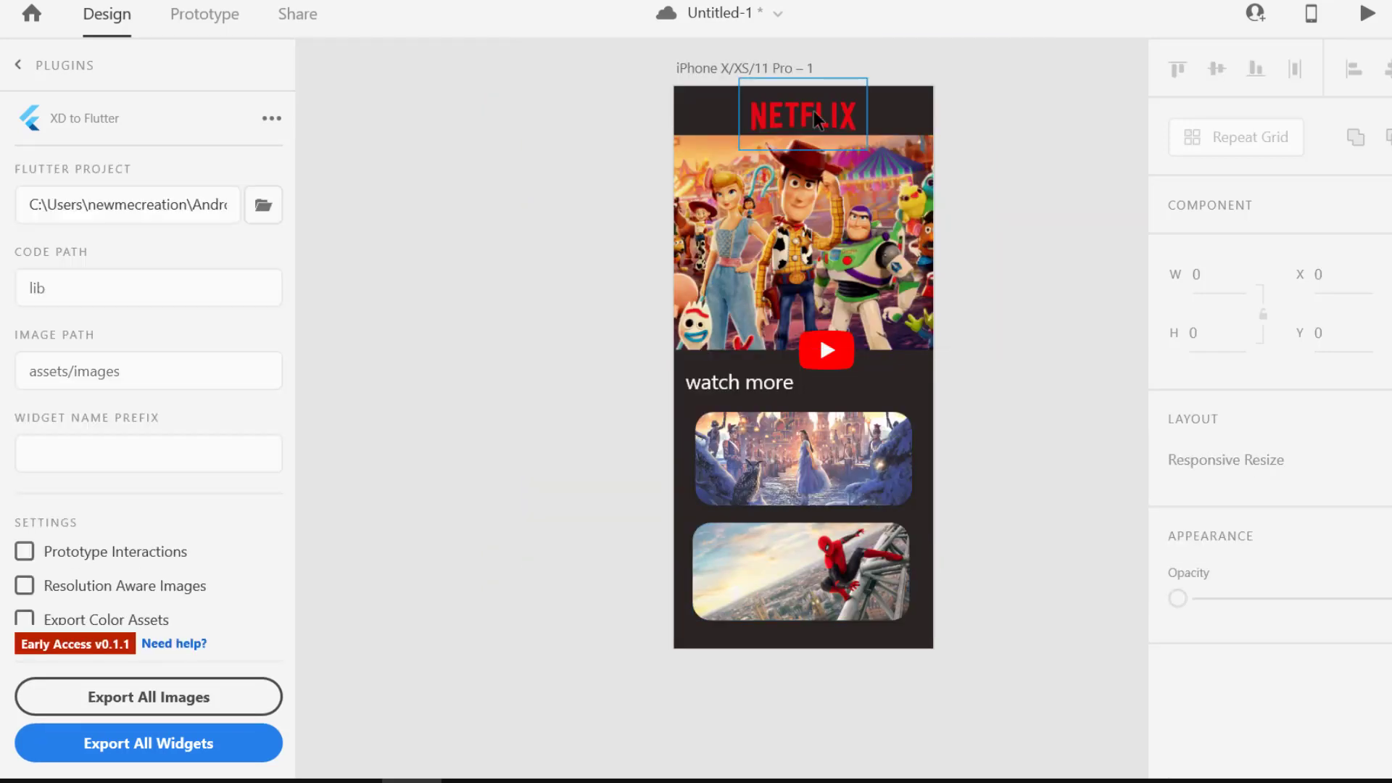
Set the Netflix logo's image export name to logo
left_click(817, 121)
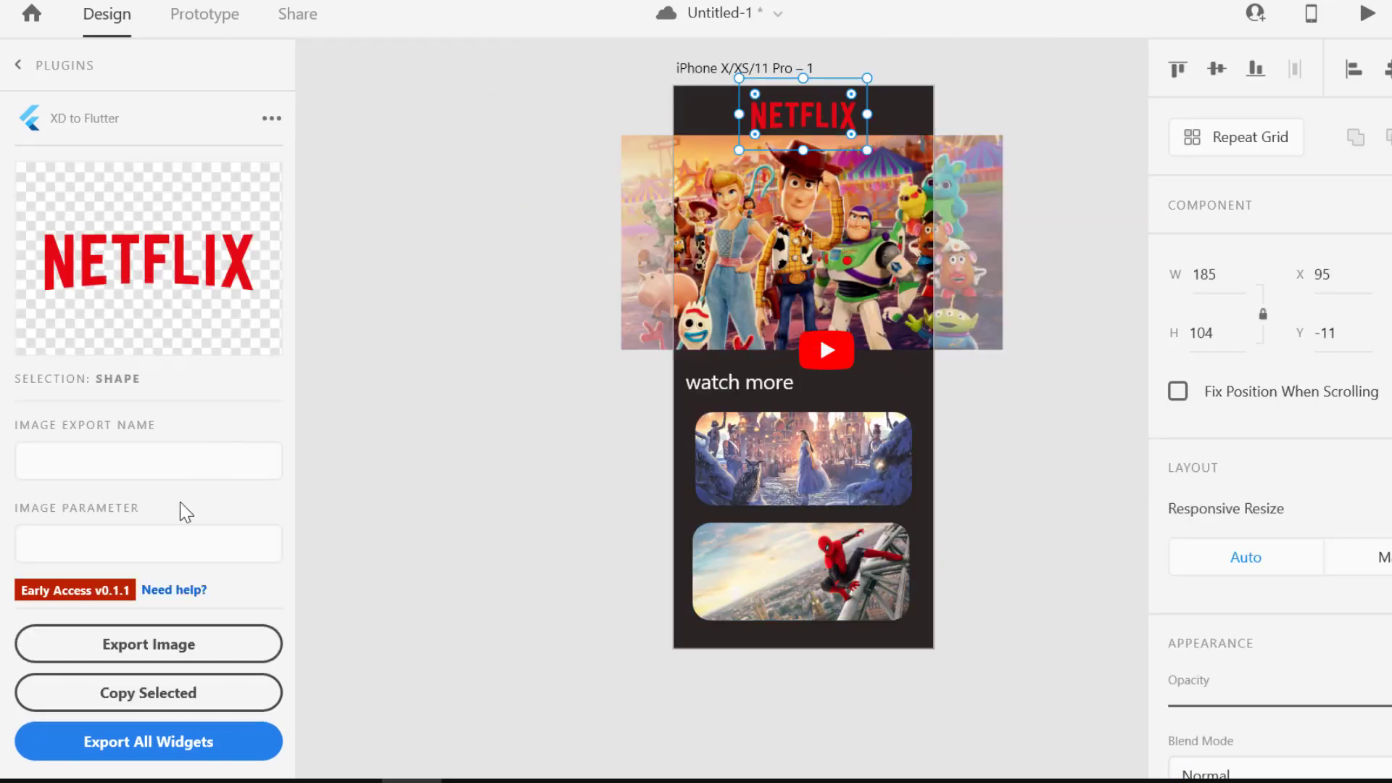
left_click(154, 459)
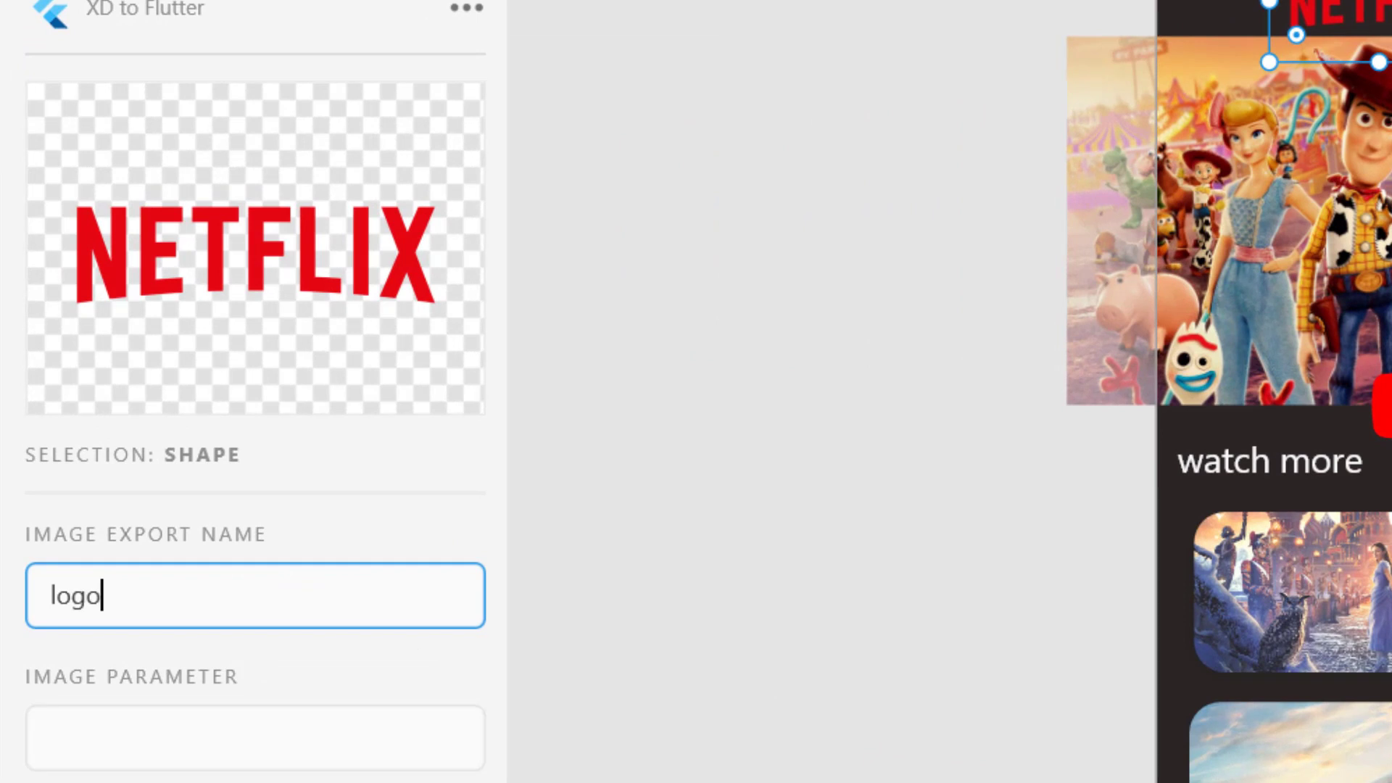
key("Return")
Set the Toy Story image's export name to img1
left_click(1381, 300)
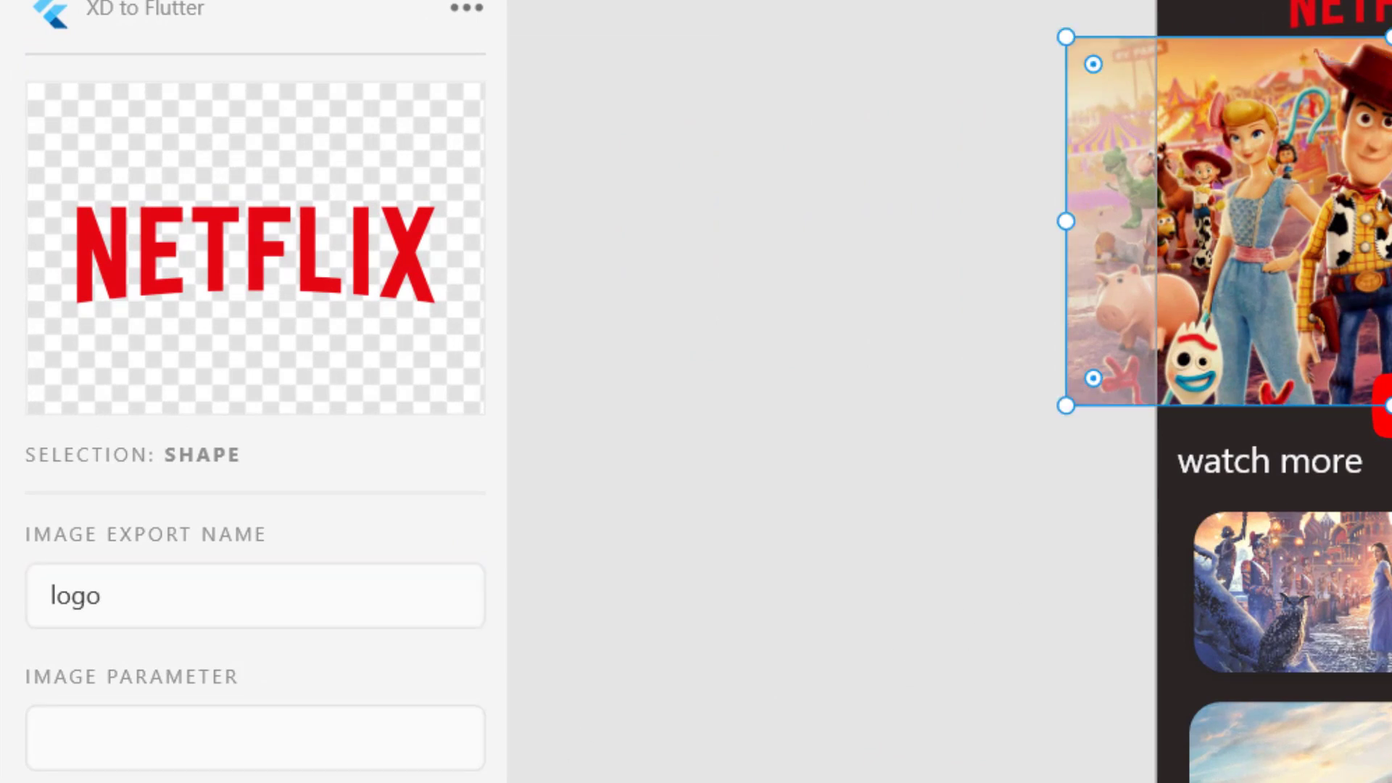
left_click(276, 599)
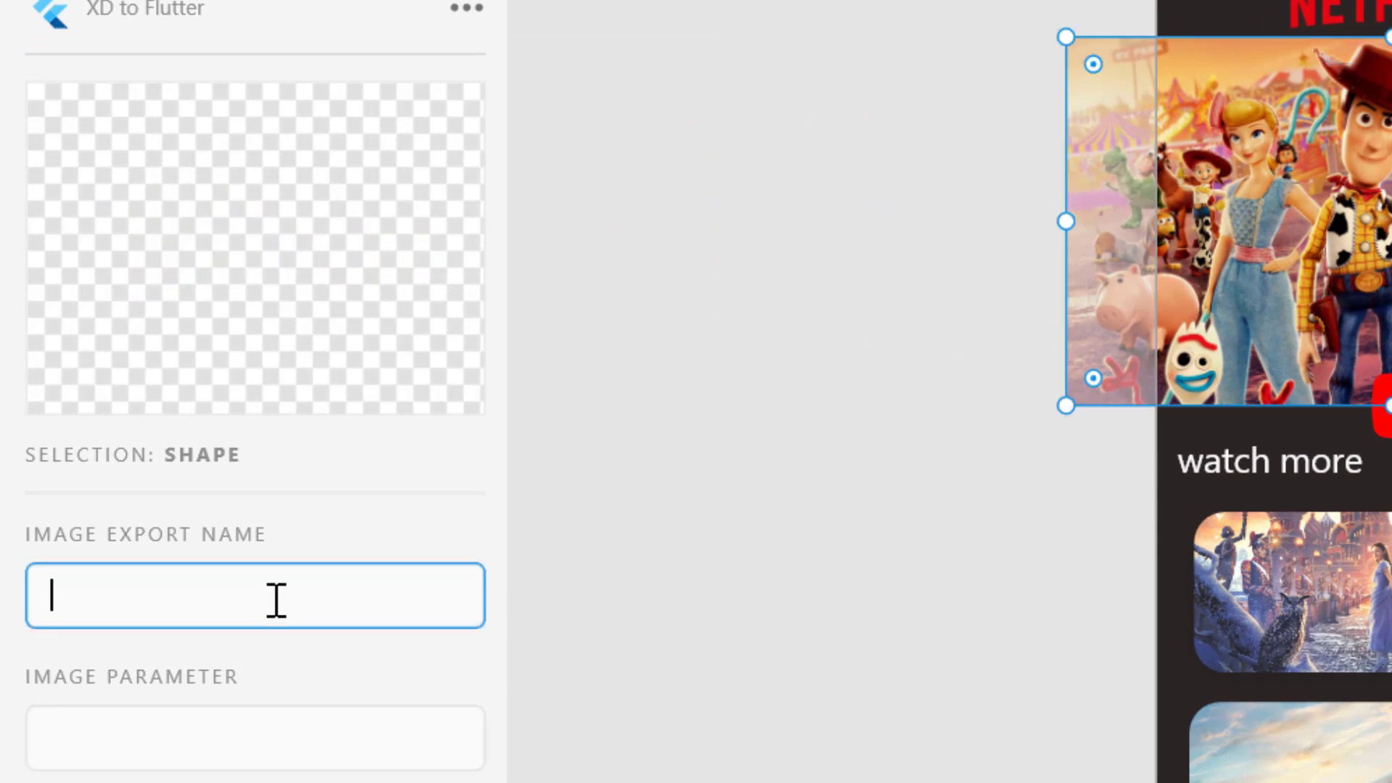
type("img1")
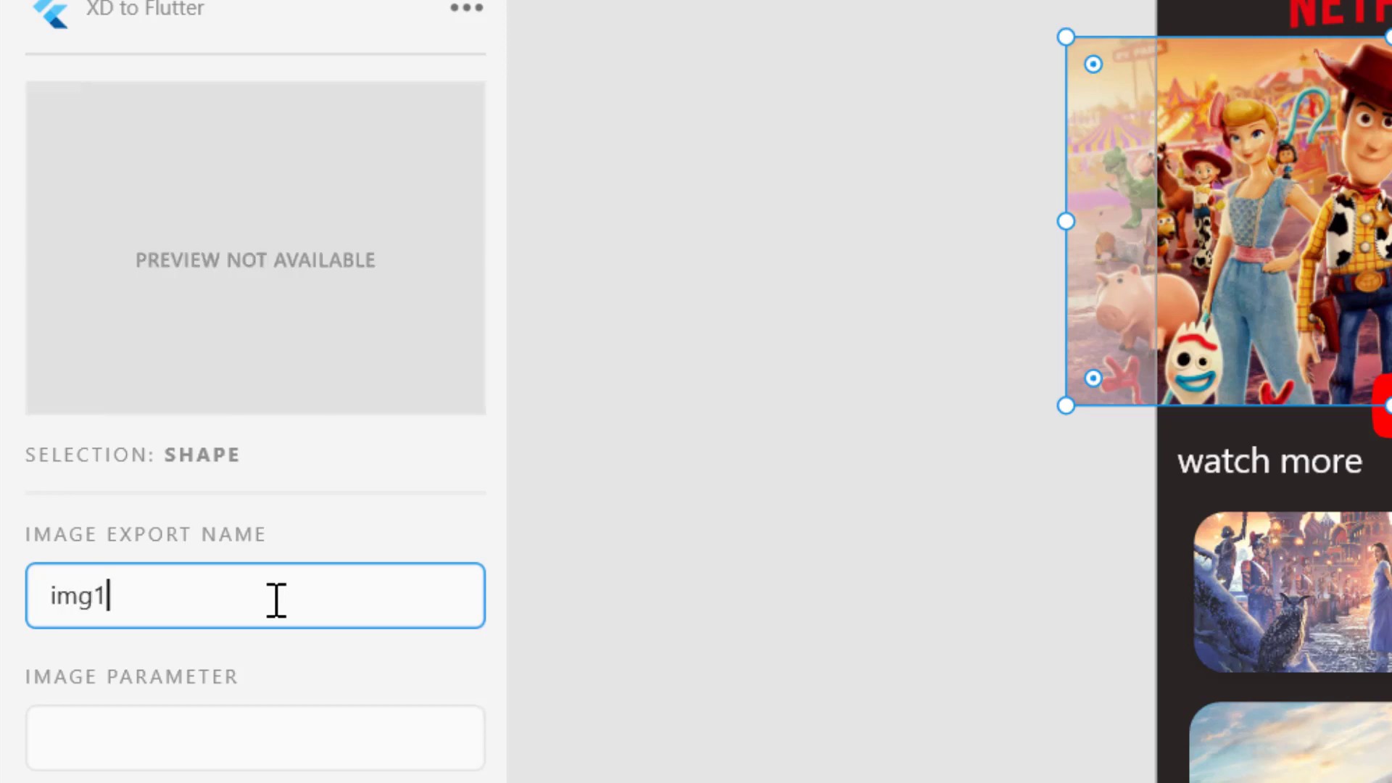
key("Return")
Set the YouTube play icon's image export name to logo2
left_click(1370, 442)
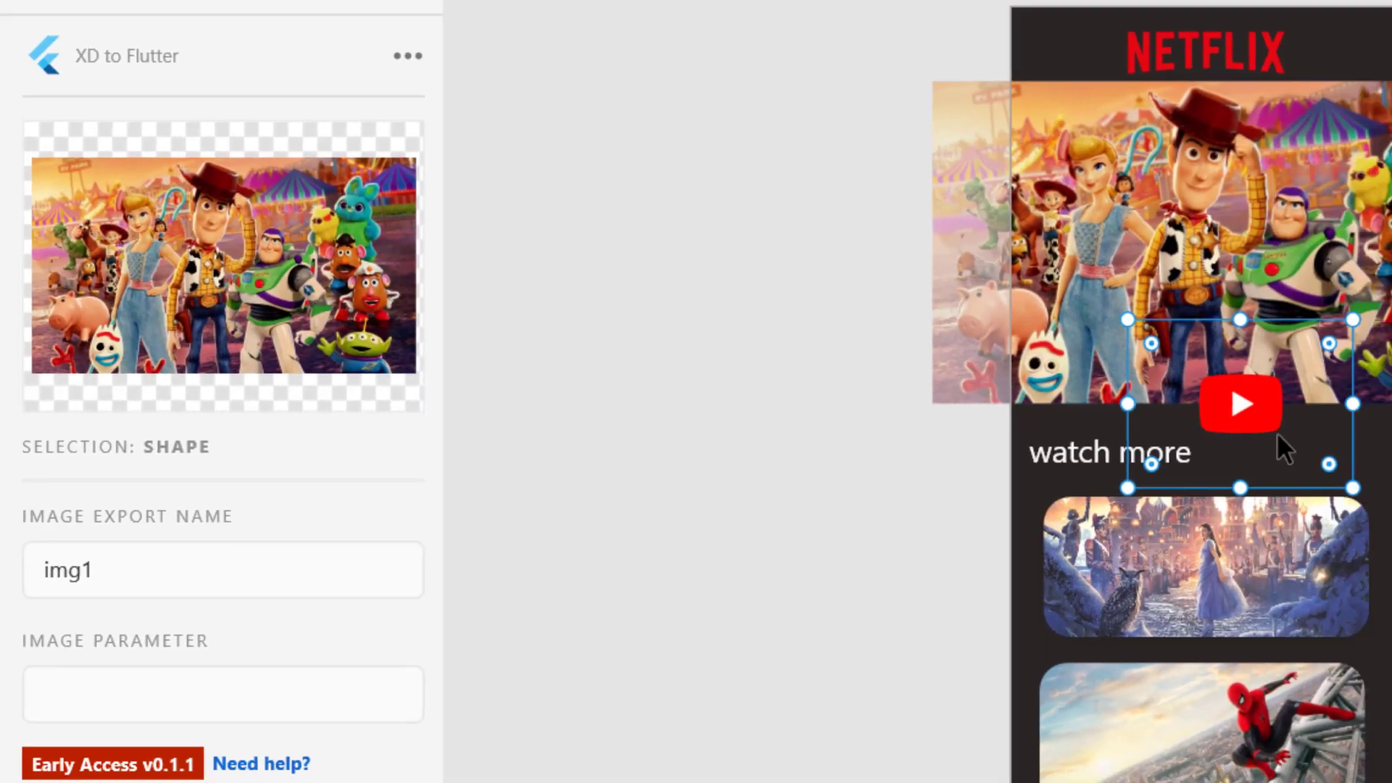
left_click(335, 601)
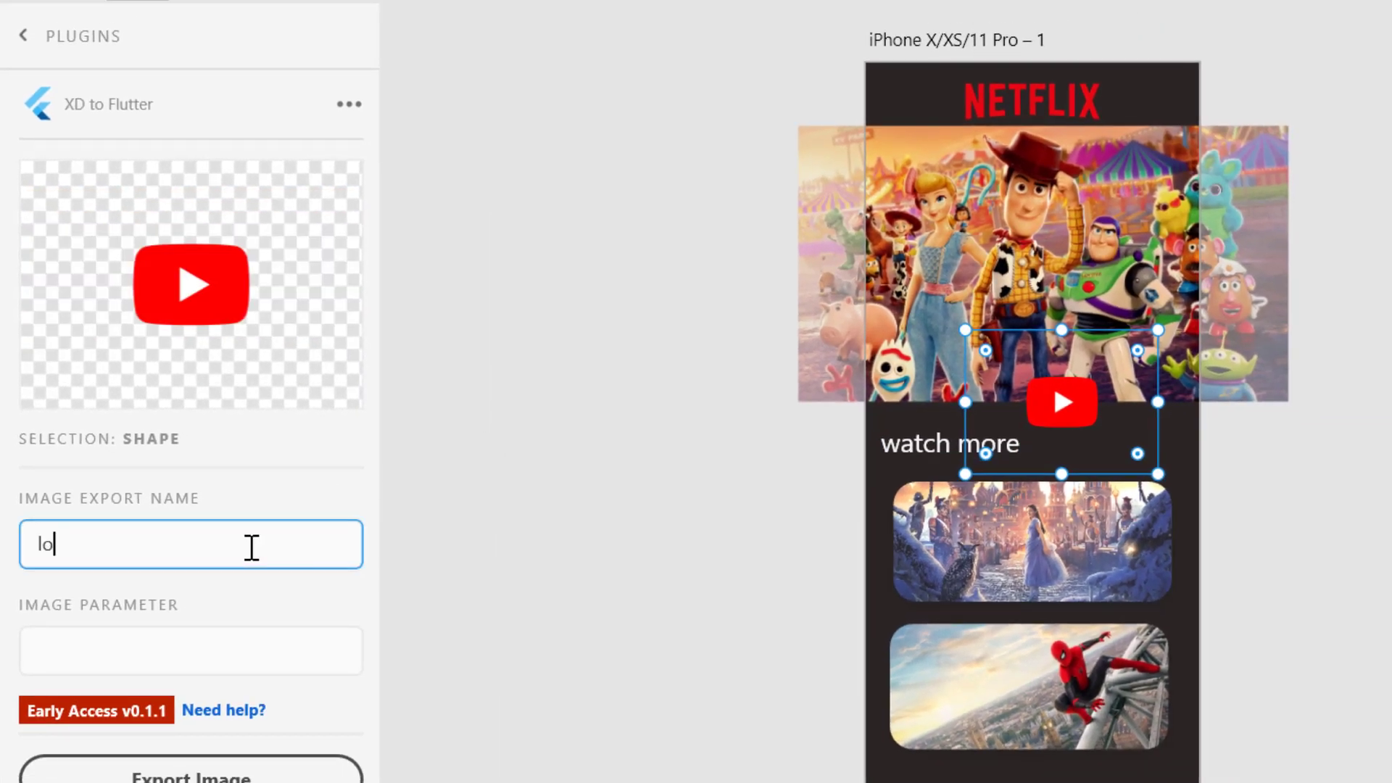
type("logo2")
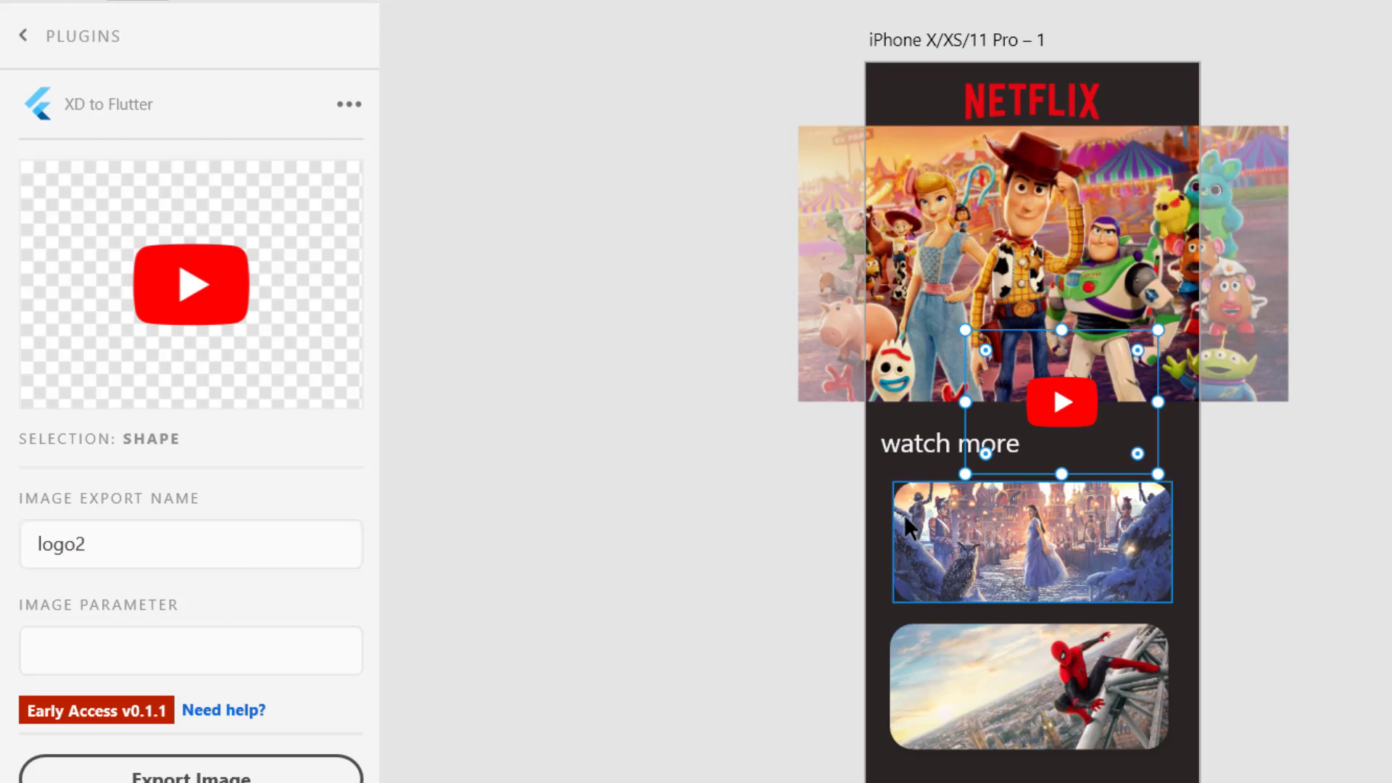
Set the image export name of the winter palace picture under "watch more" to img2
left_click(937, 542)
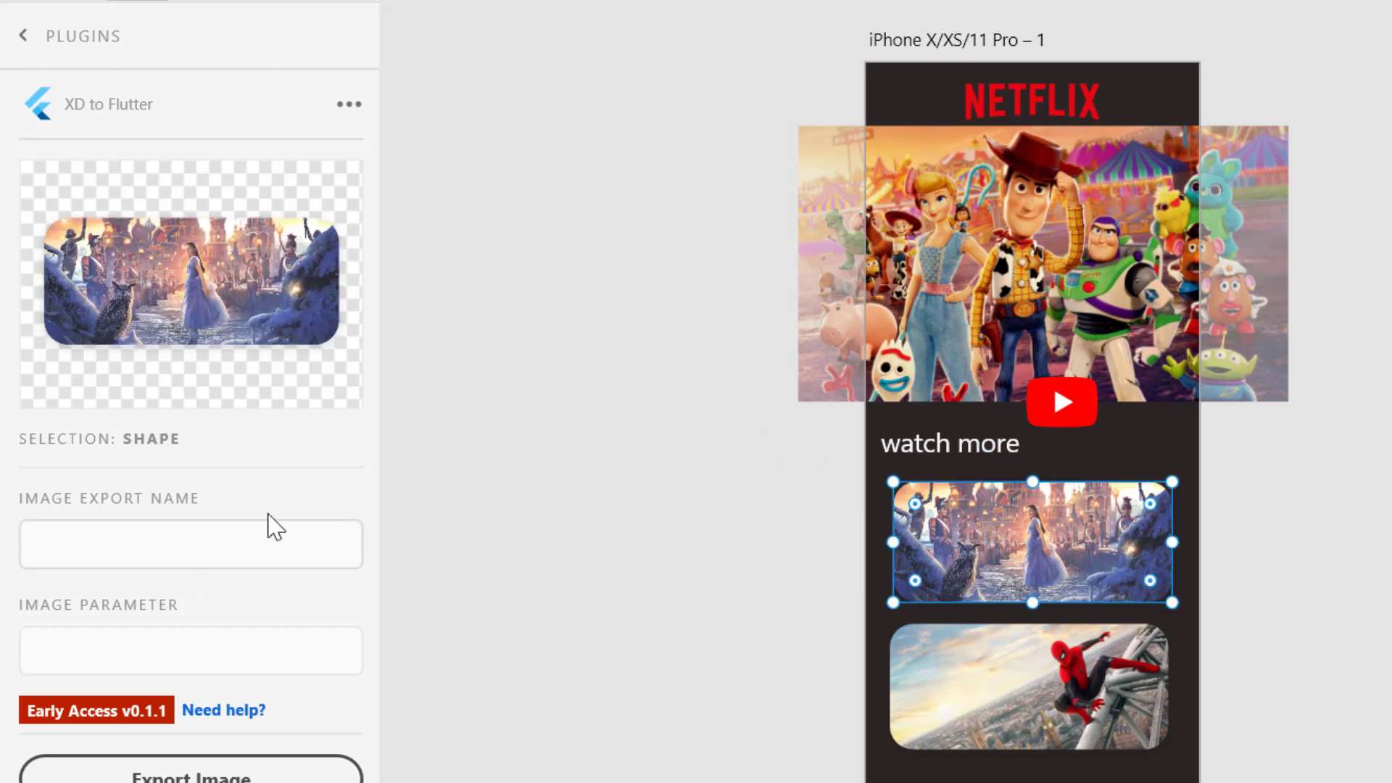
left_click(256, 535)
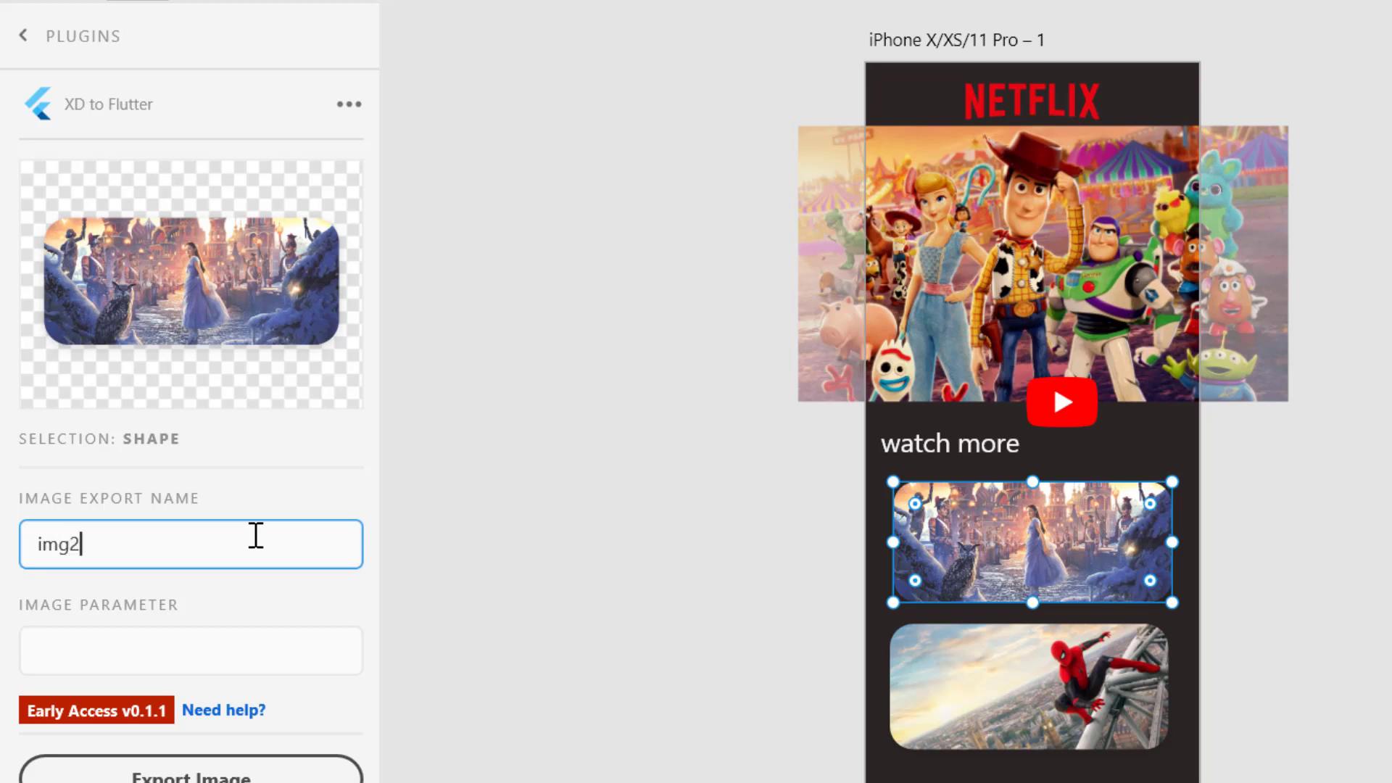
key("Return")
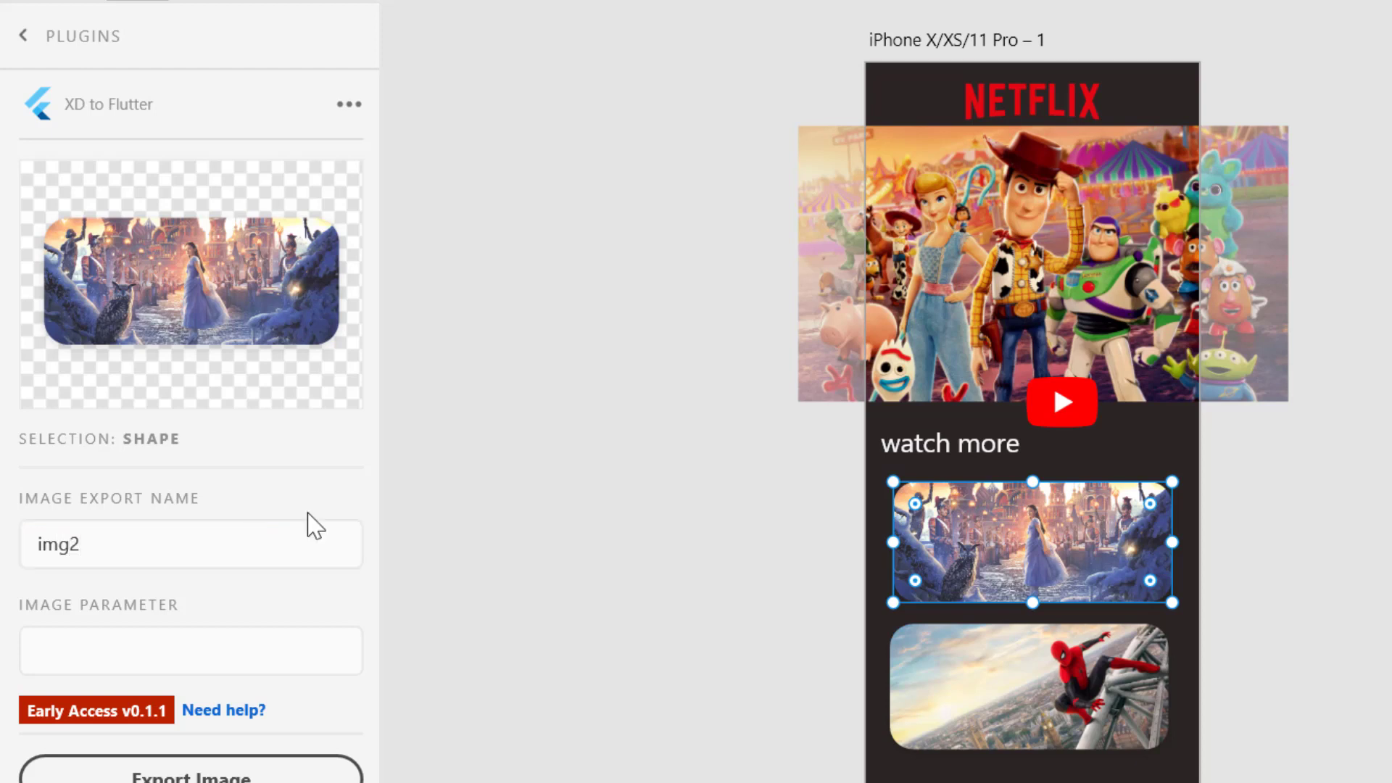
Set the Spider-Man image's export name to img3
left_click(1034, 724)
left_click(132, 547)
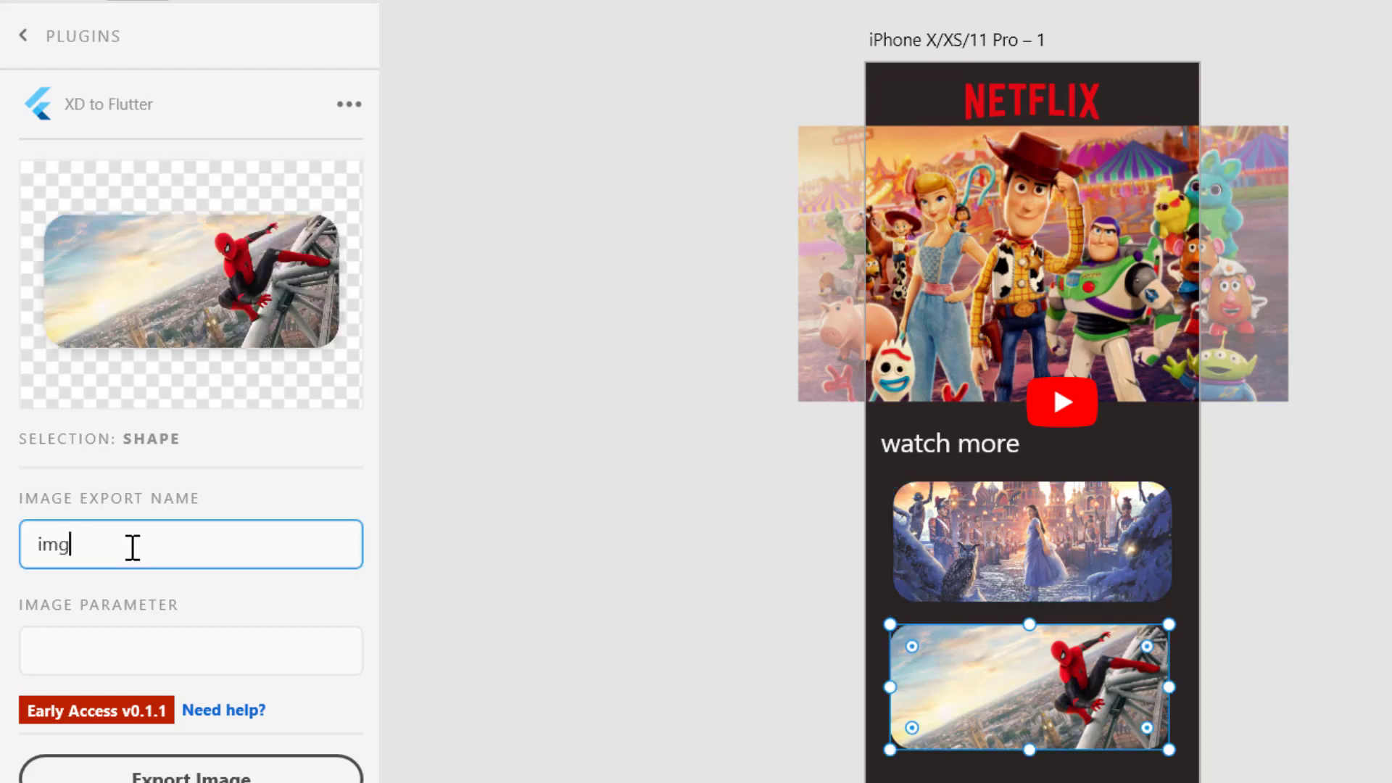
left_click(472, 572)
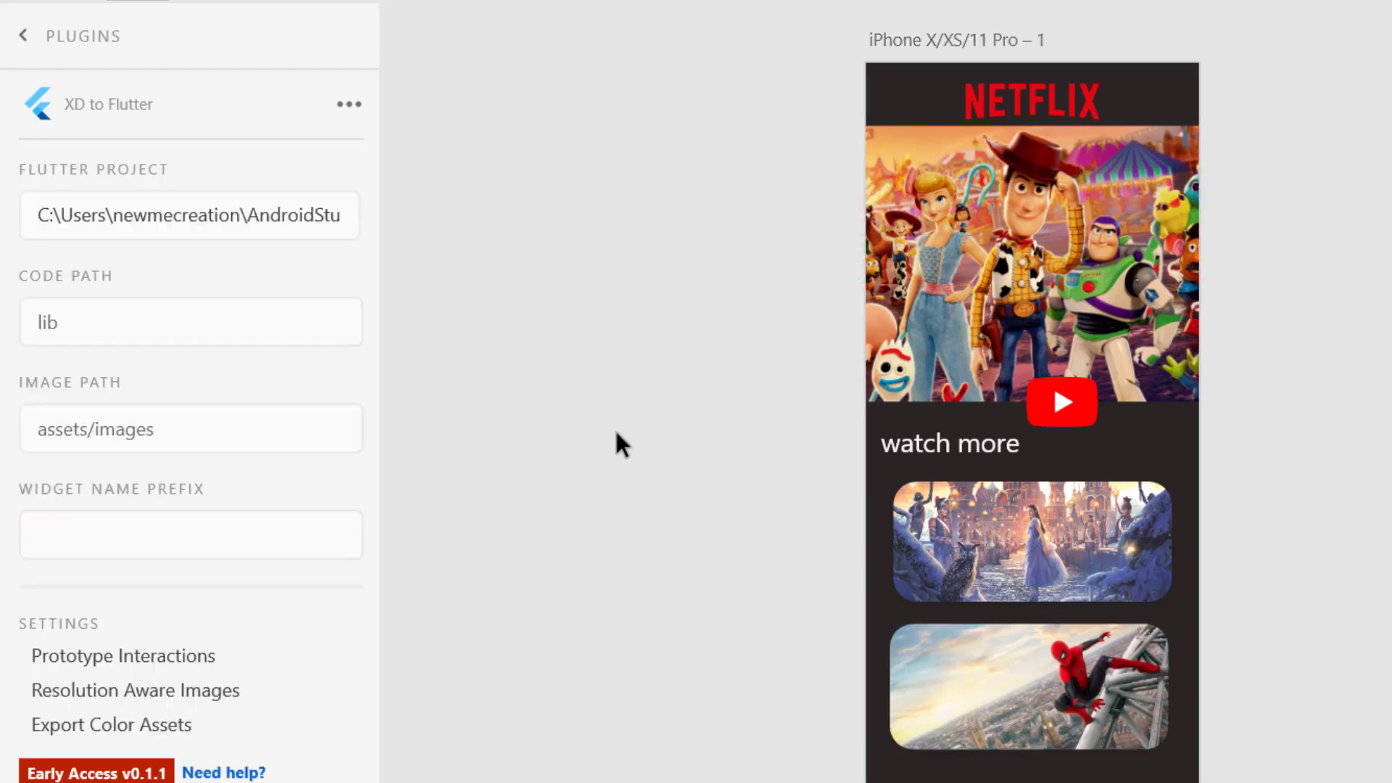
Select all elements of the iPhone artboard and export all named images into the Flutter project
left_click_drag(710, 87, 1267, 671)
left_click_drag(1123, 667, 1155, 752)
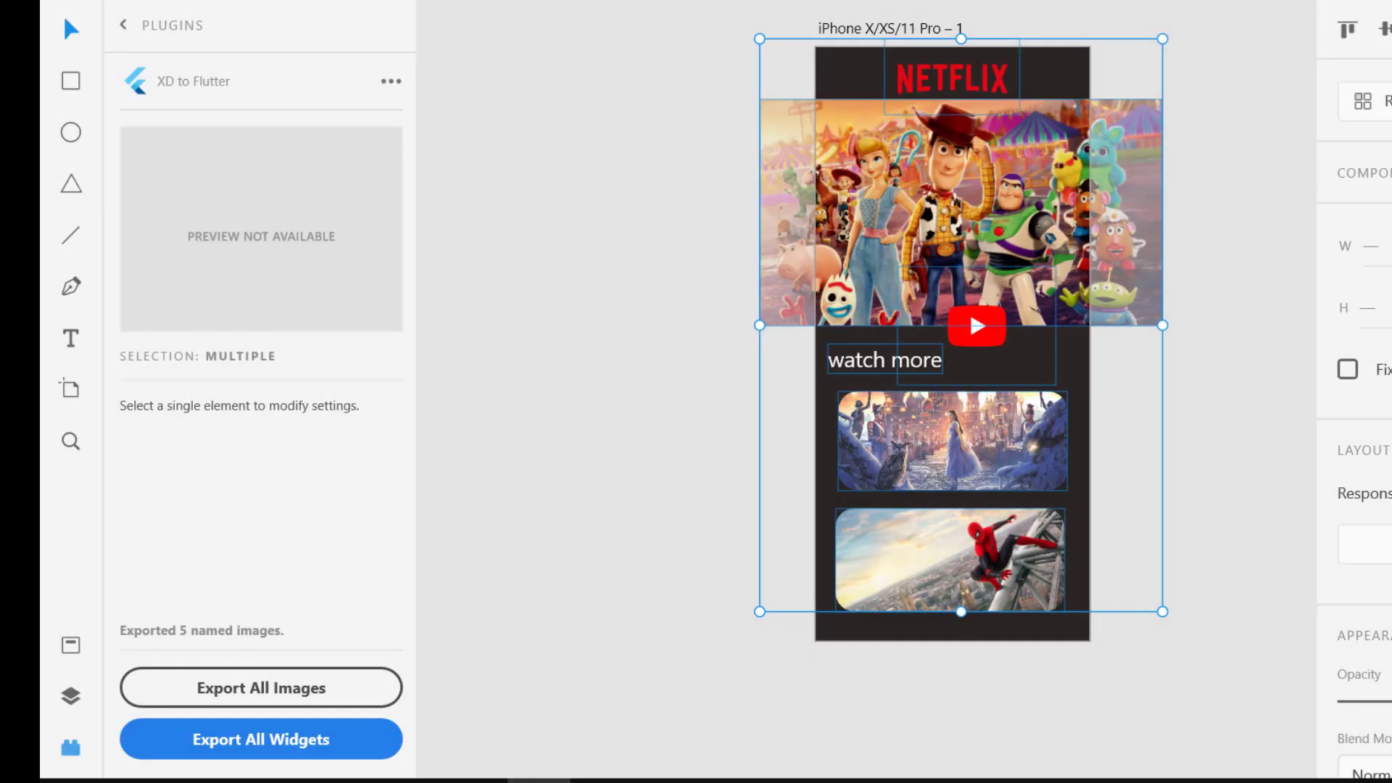
Switch to the xdtoflutter project in Android Studio and expand the assets/images folder to check the exported images
mouse_move(510, 774)
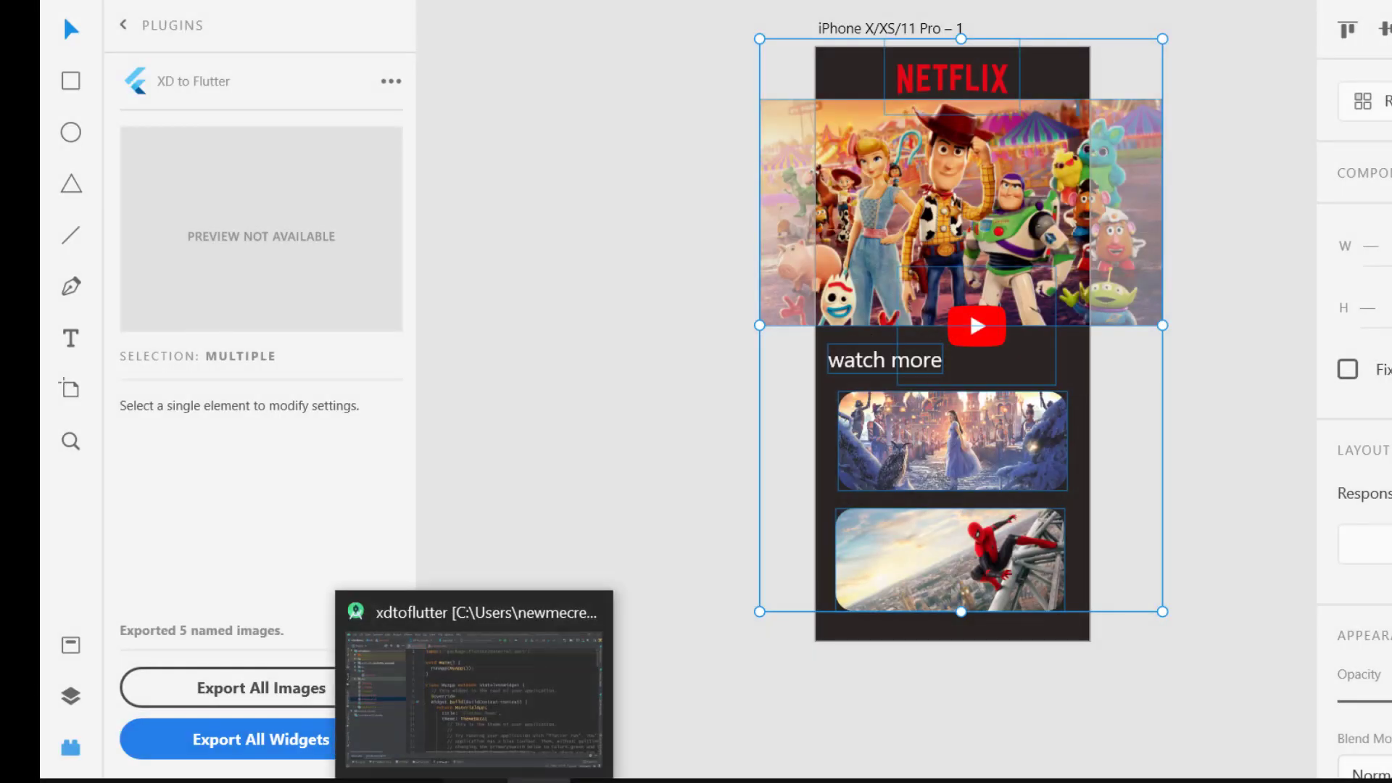
left_click(474, 682)
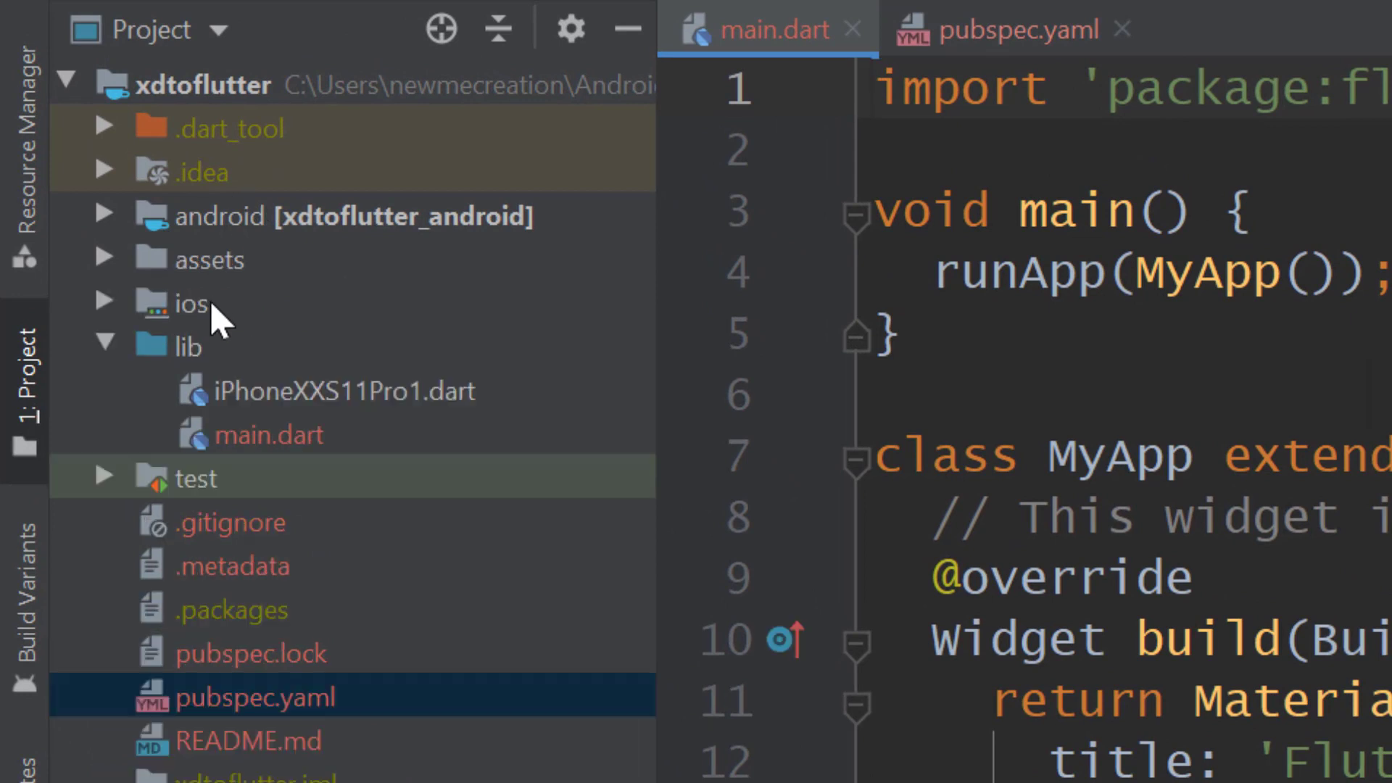
left_click(110, 264)
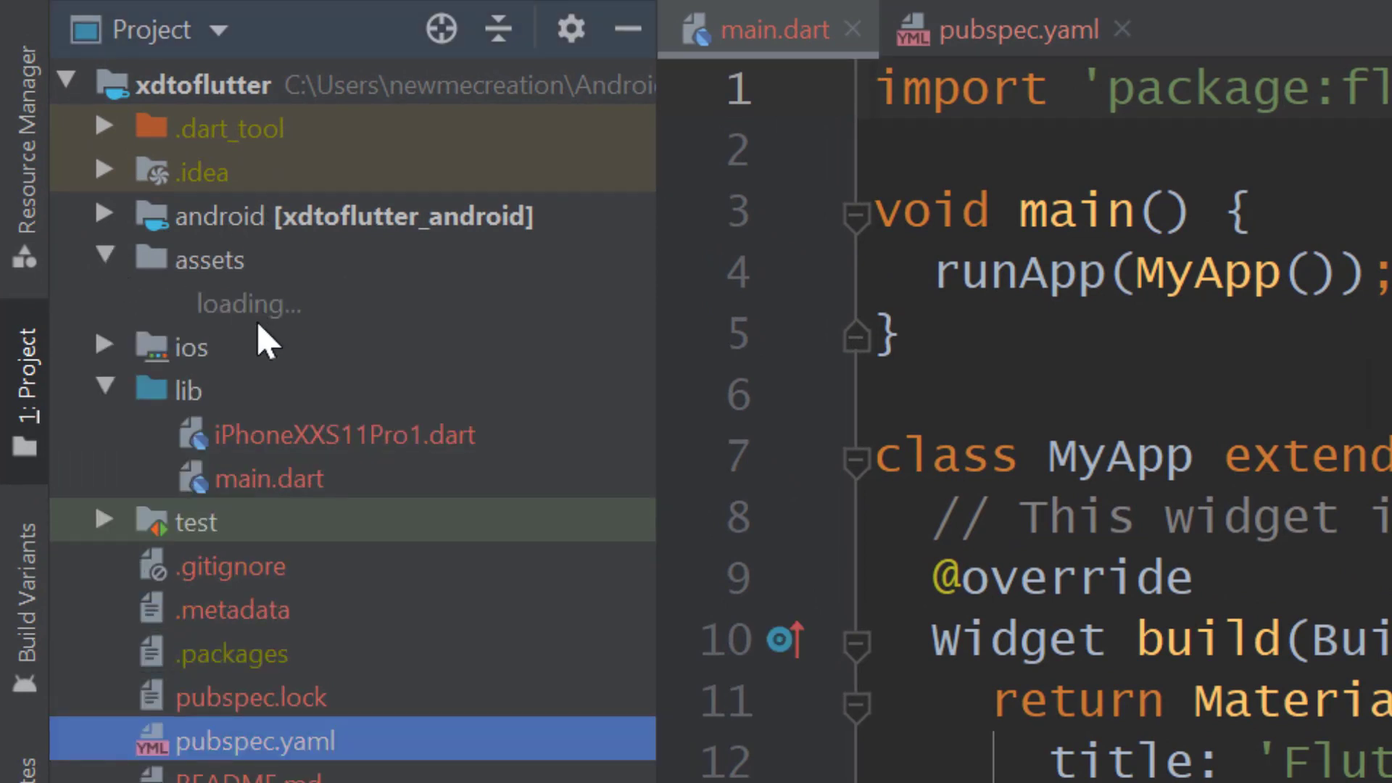
left_click(161, 300)
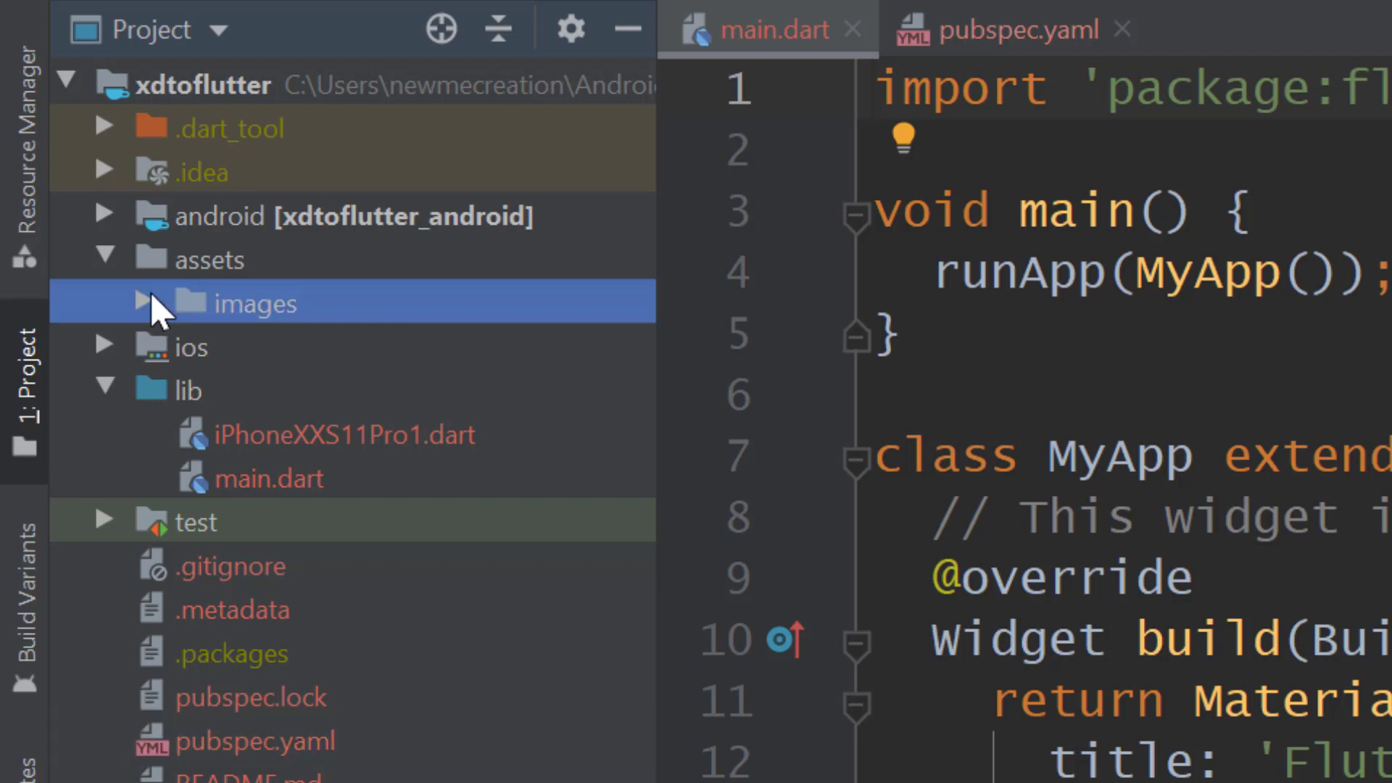
left_click(152, 300)
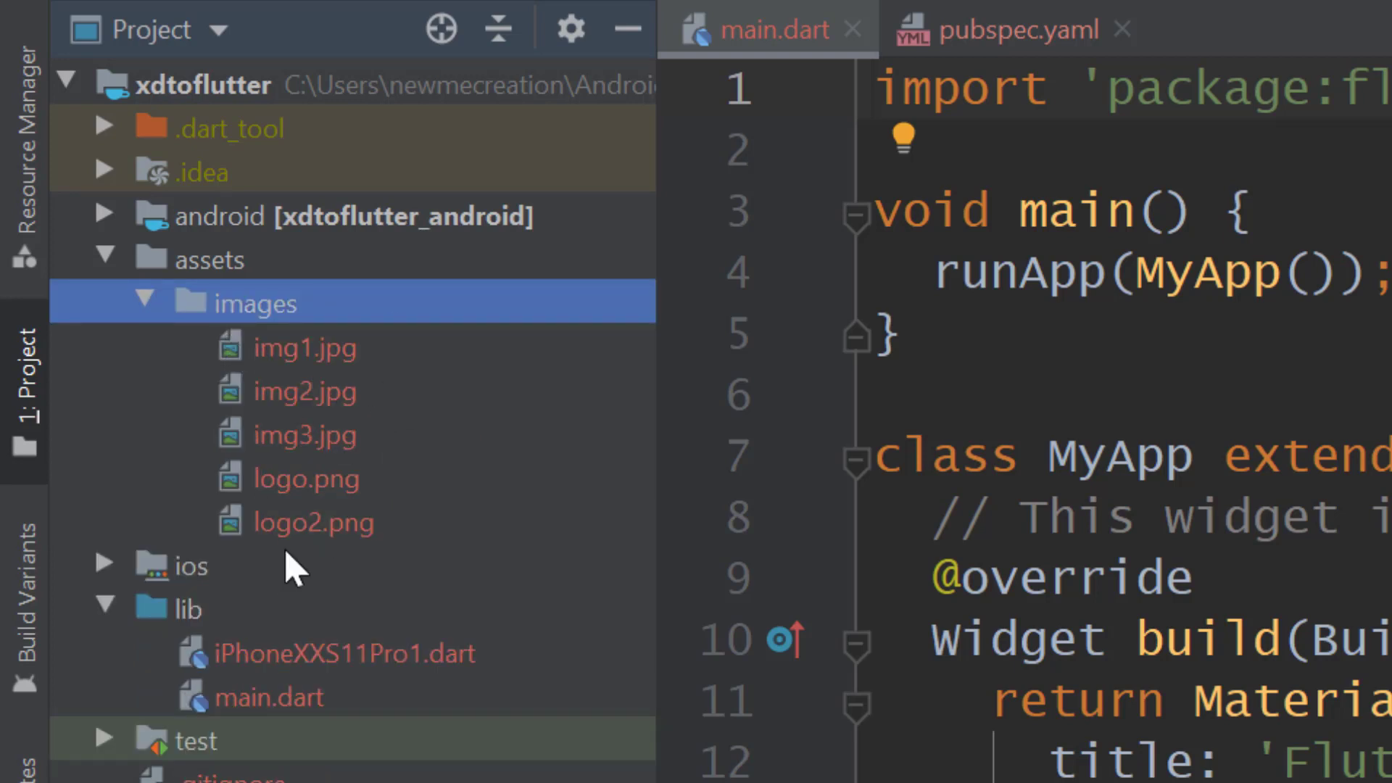
Open iPhoneXXS11Pro1.dart from the lib folder and review the generated widget code
left_click(268, 651)
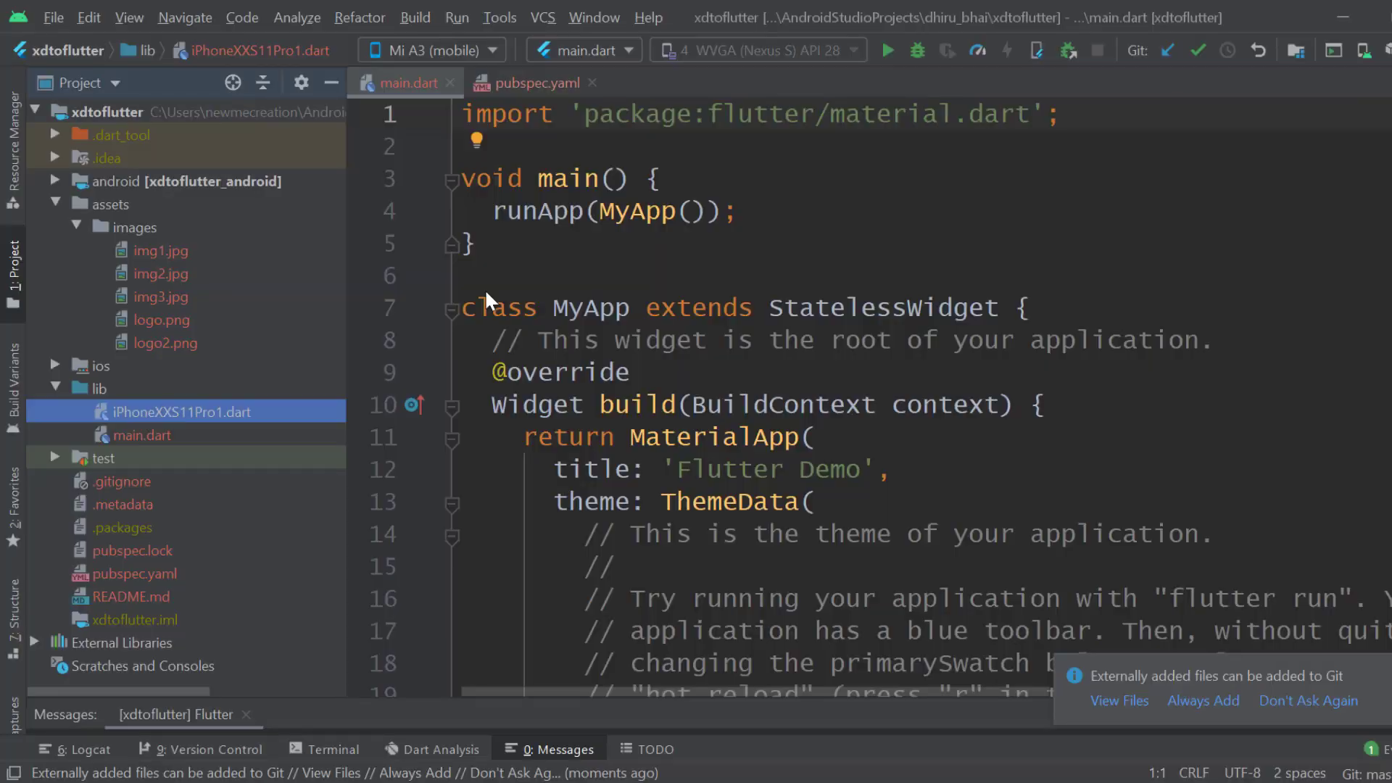
scroll(914, 179, "down", 14)
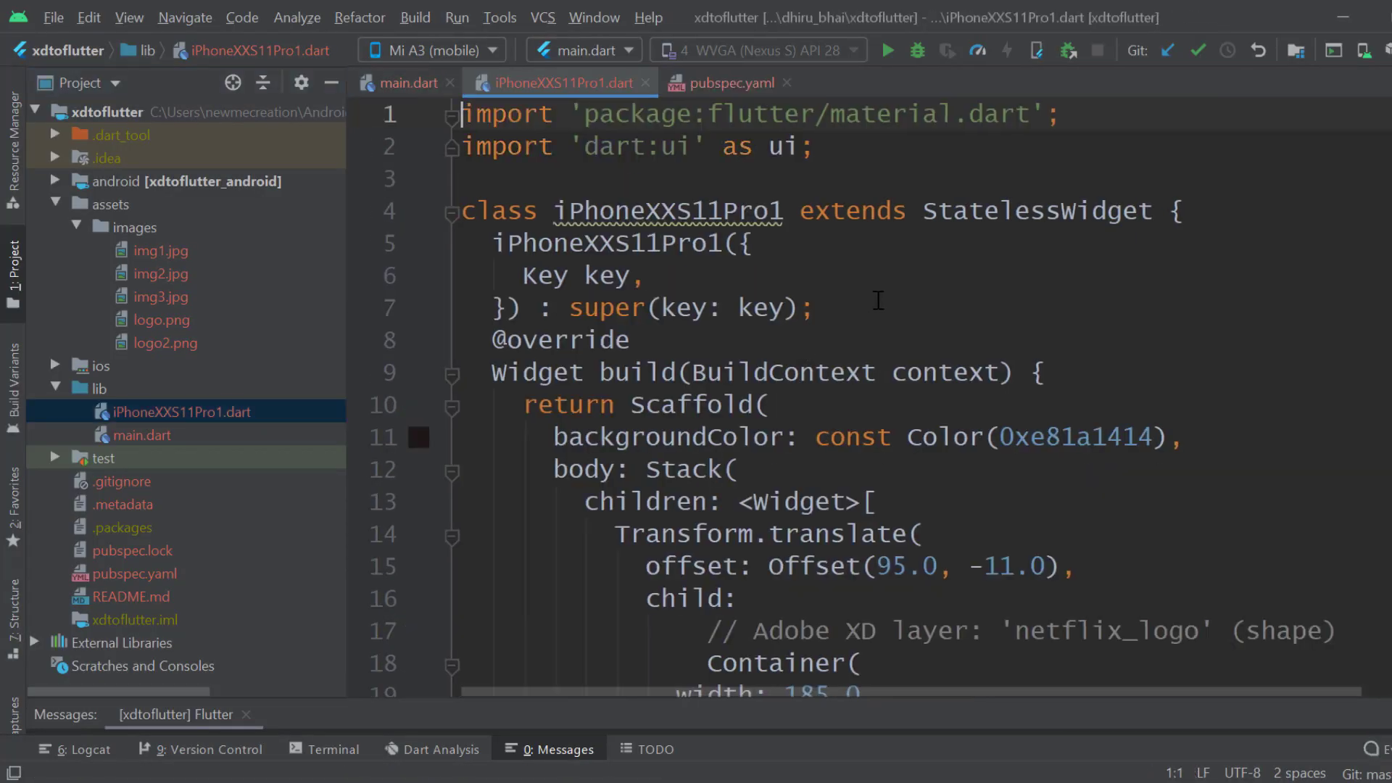
scroll(878, 300, "down", 15)
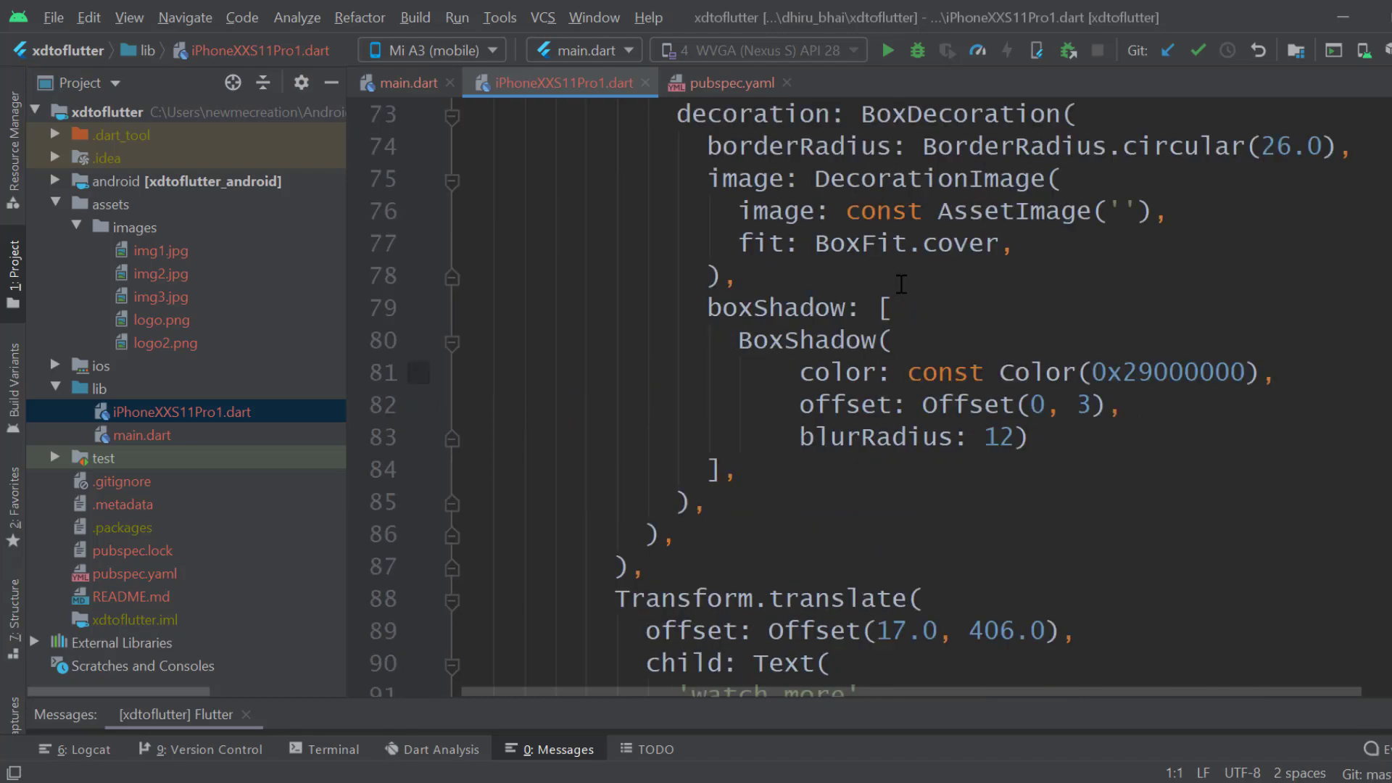
scroll(877, 300, "up", 15)
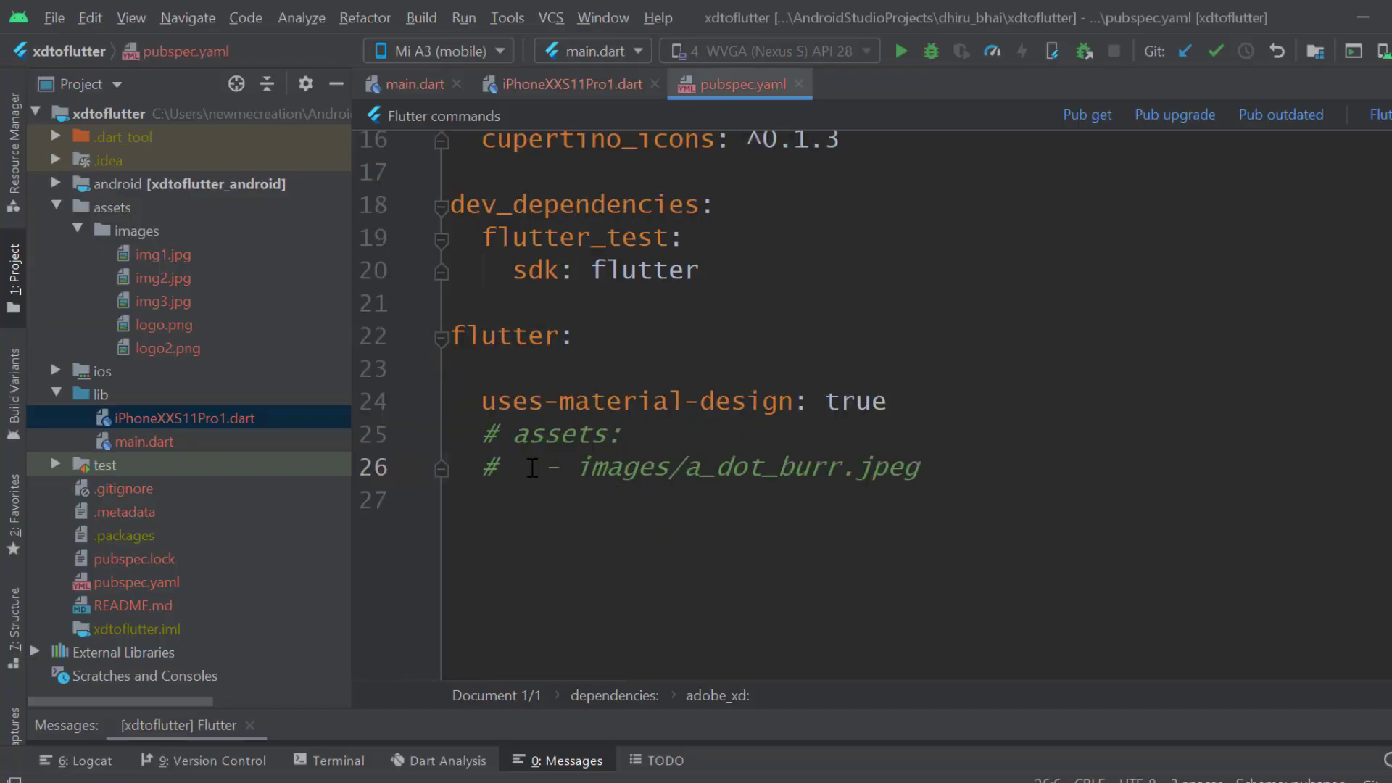
Uncomment the assets section and its example image entry in pubspec.yaml
left_click_drag(532, 468, 491, 488)
left_click(602, 474)
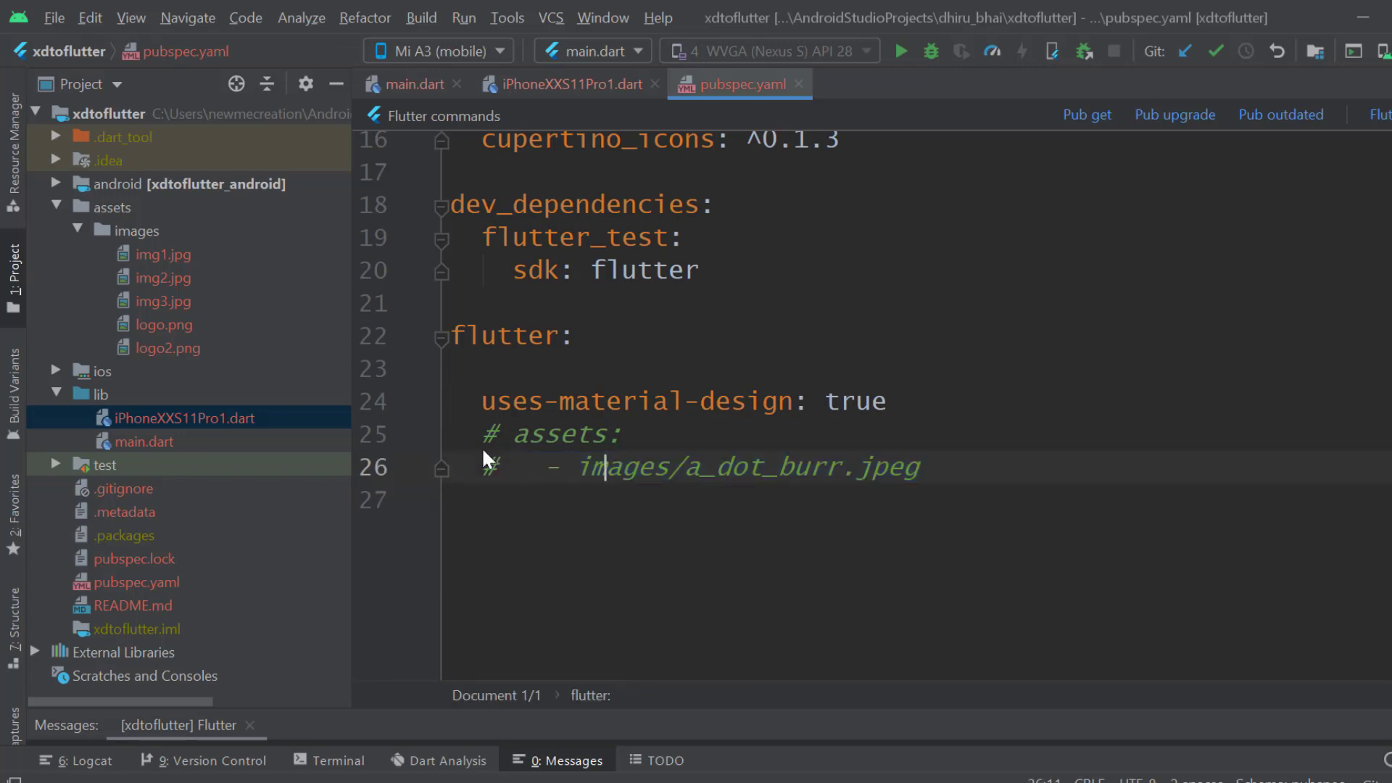
left_click_drag(510, 438, 495, 466)
key("BackSpace")
key("BackSpace")
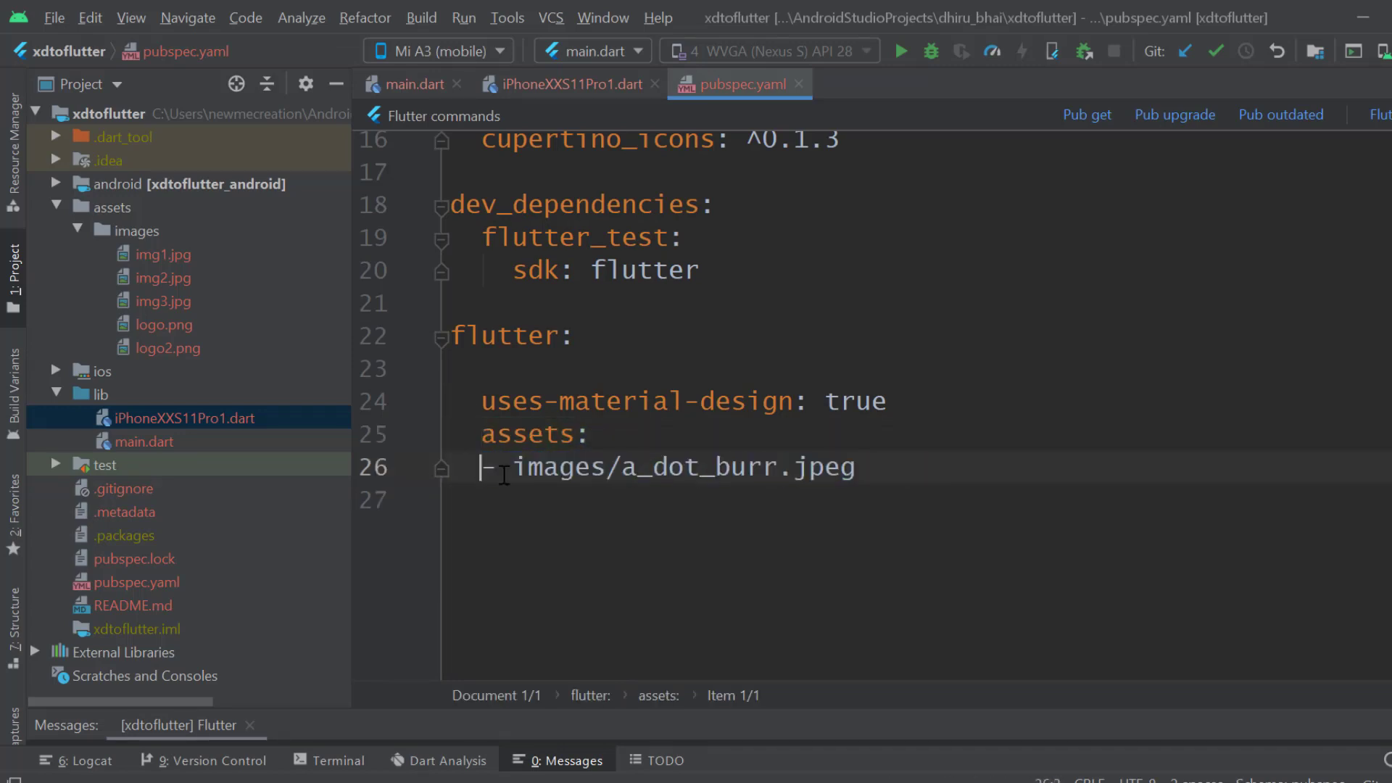
Indent the asset entry under assets in pubspec.yaml and change its path to assets/images/
double_click(550, 433)
key("ctrl+c")
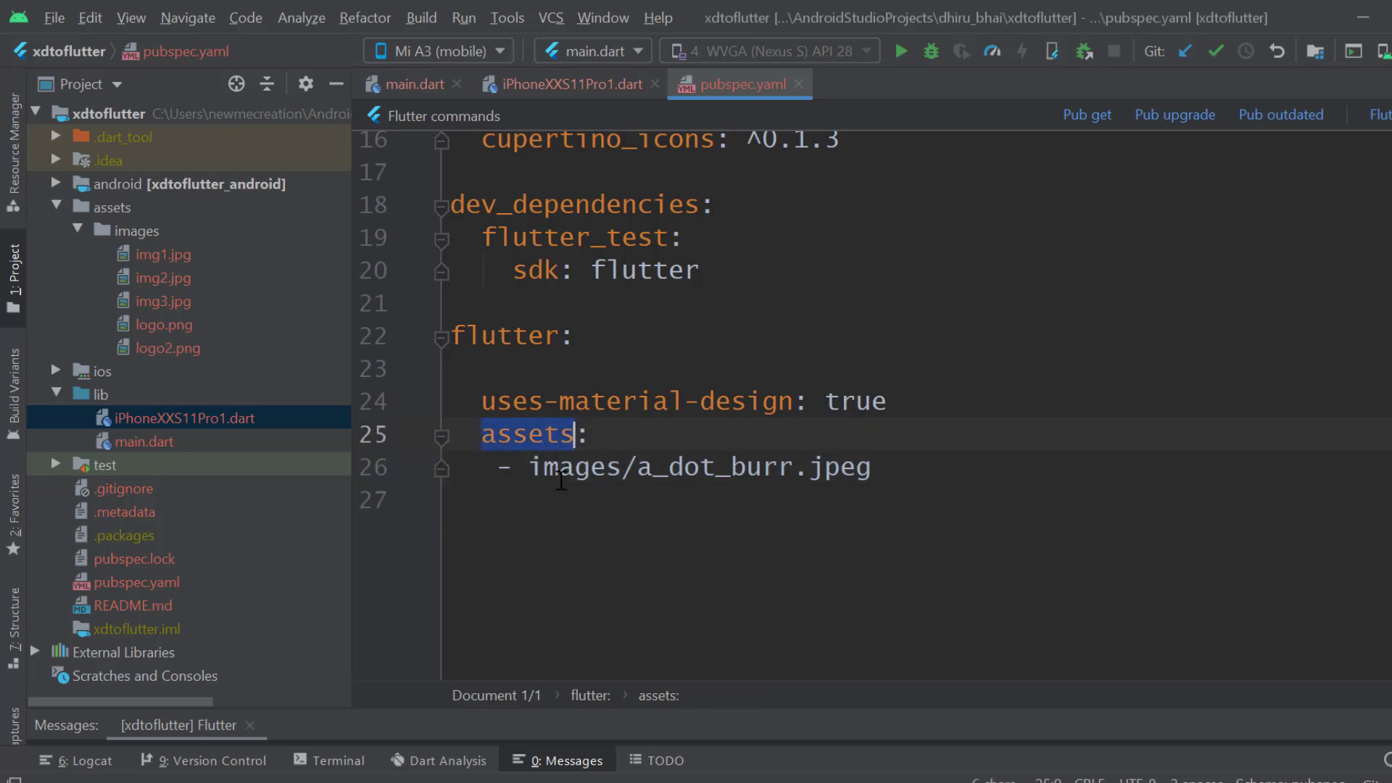
double_click(561, 469)
key("ctrl+v")
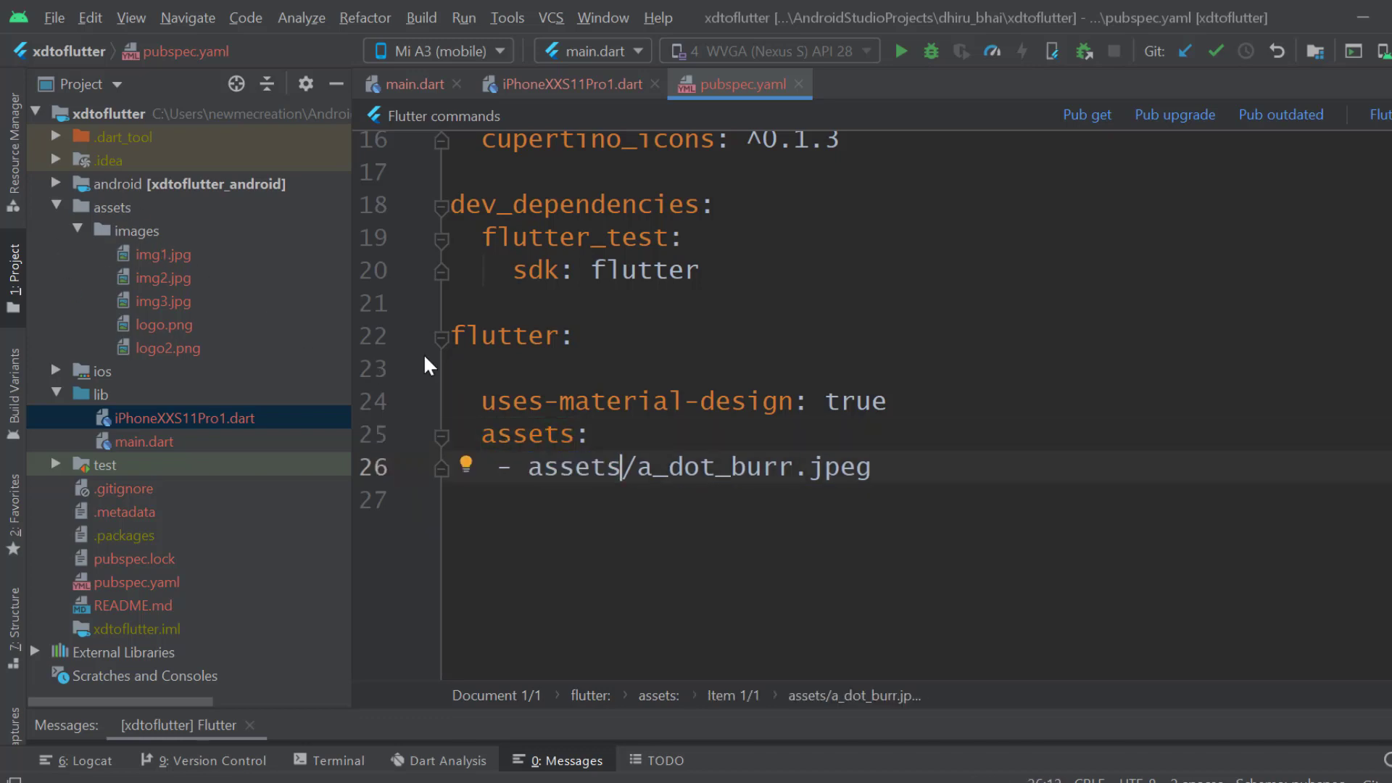
left_click_drag(676, 464, 857, 460)
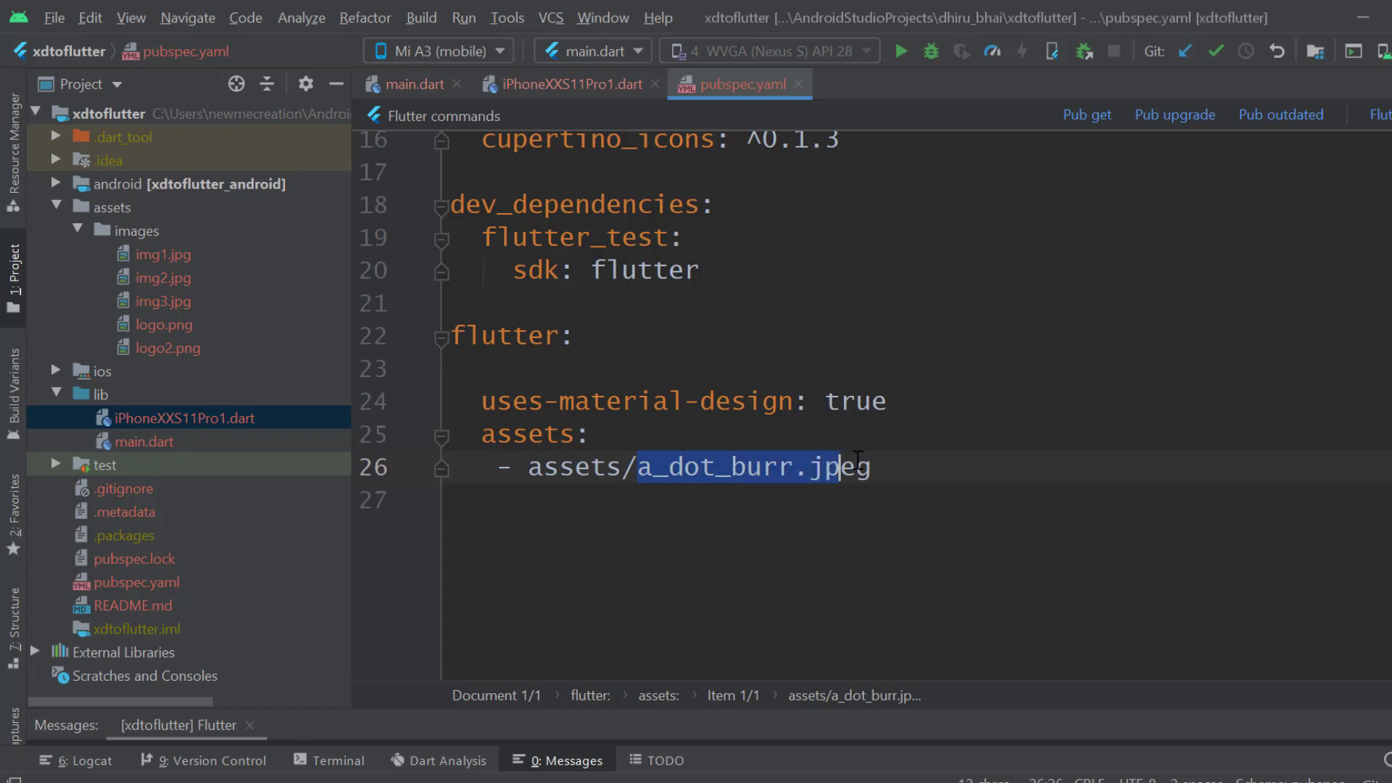
type("images/")
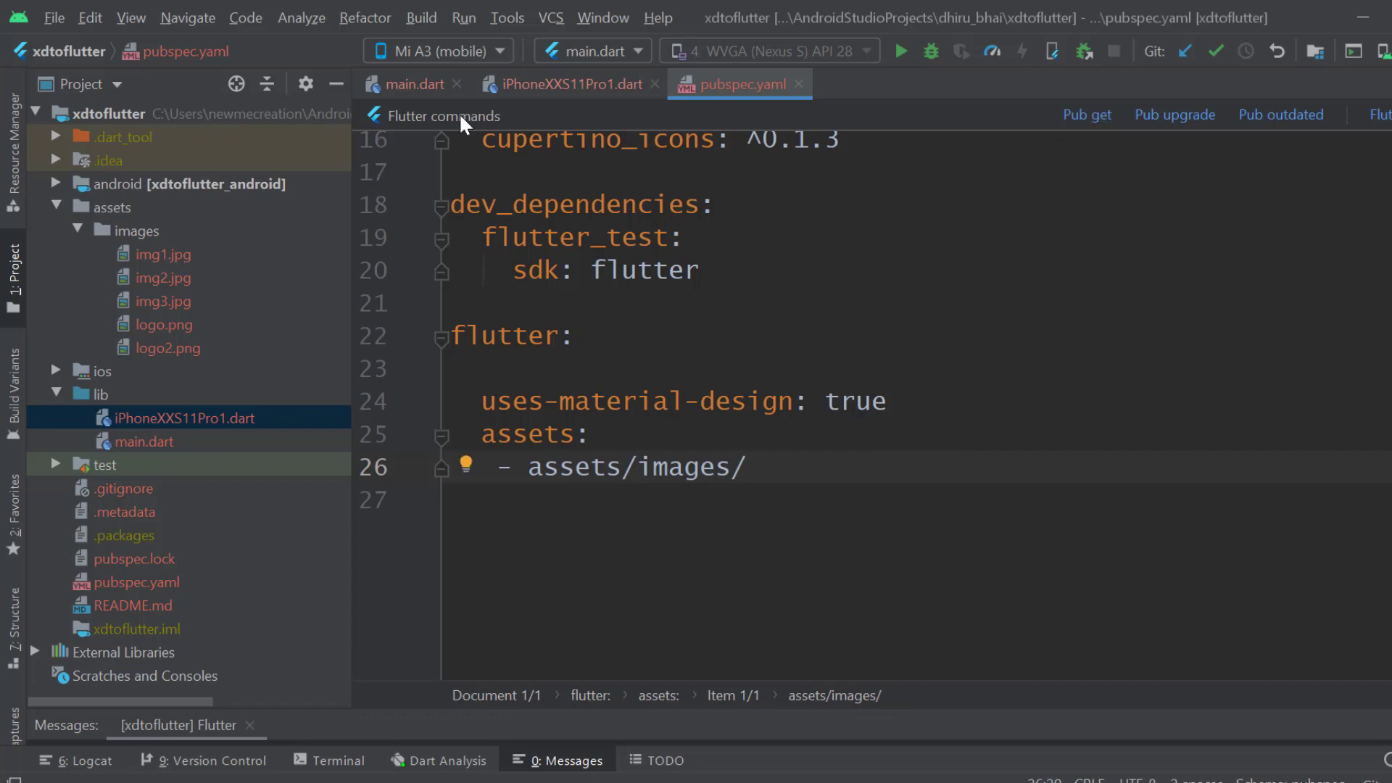
In main.dart, replace the demo code below main() with a new stateless widget named MyApp
left_click(404, 83)
scroll(596, 275, "up", 15)
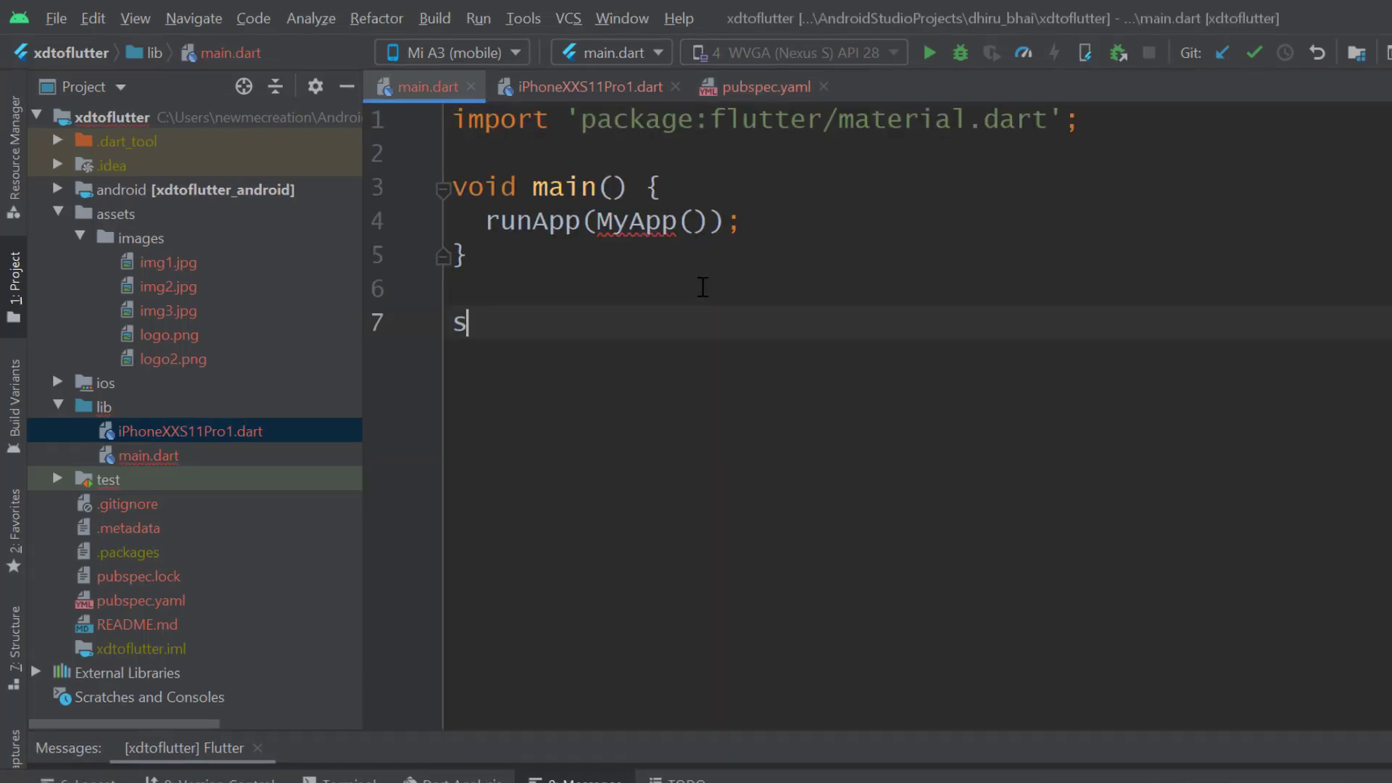
type("tl")
key("Return")
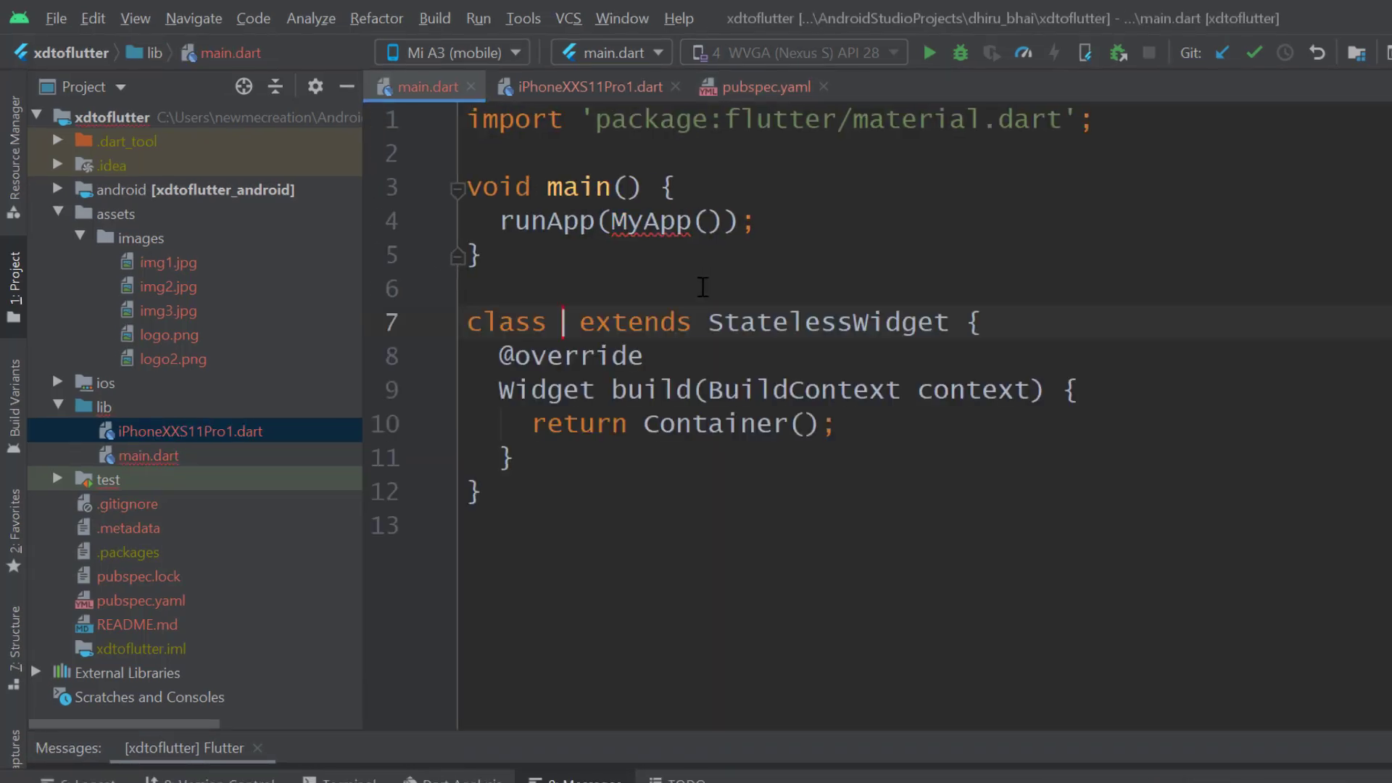
type("MyApp")
key("Tab")
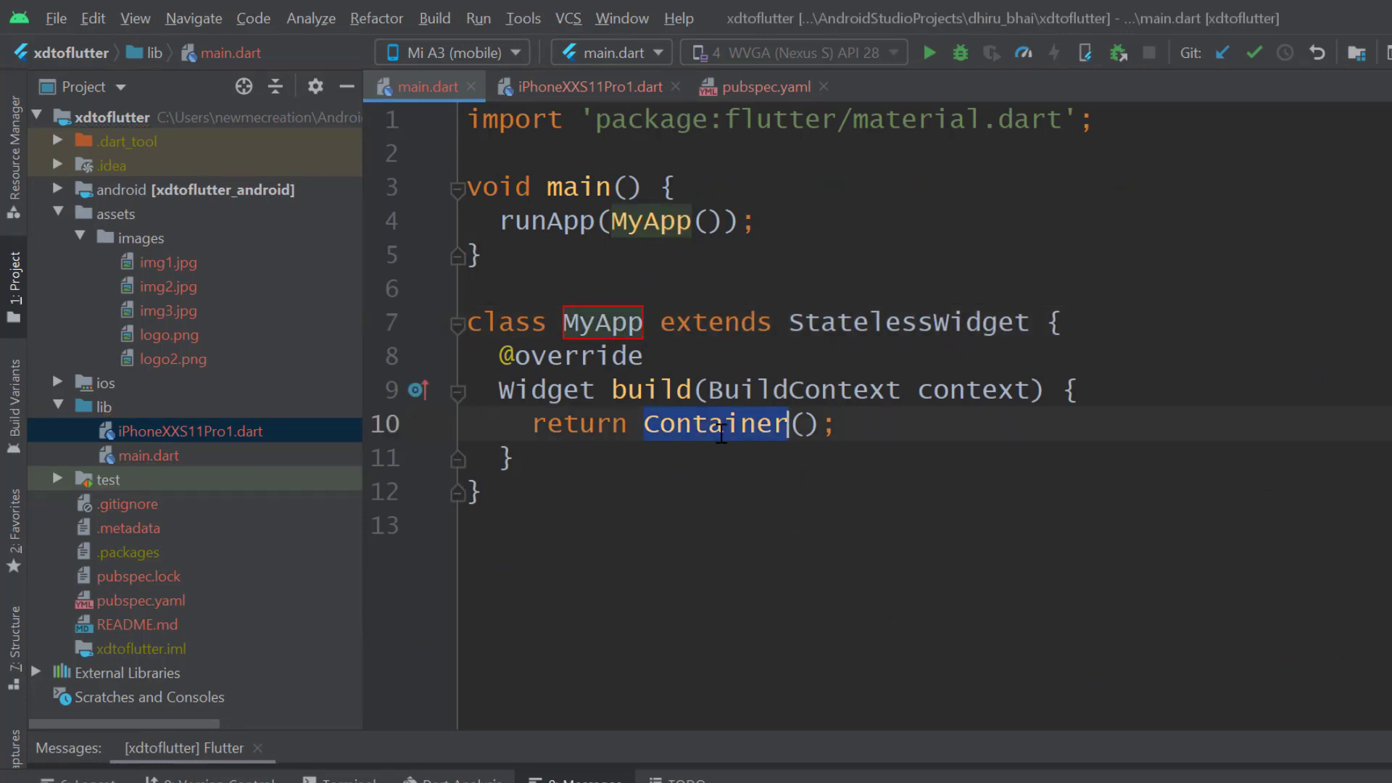
Make MyApp's build method return a MaterialApp with a home property instead of the Container
type("MaterialAPp")
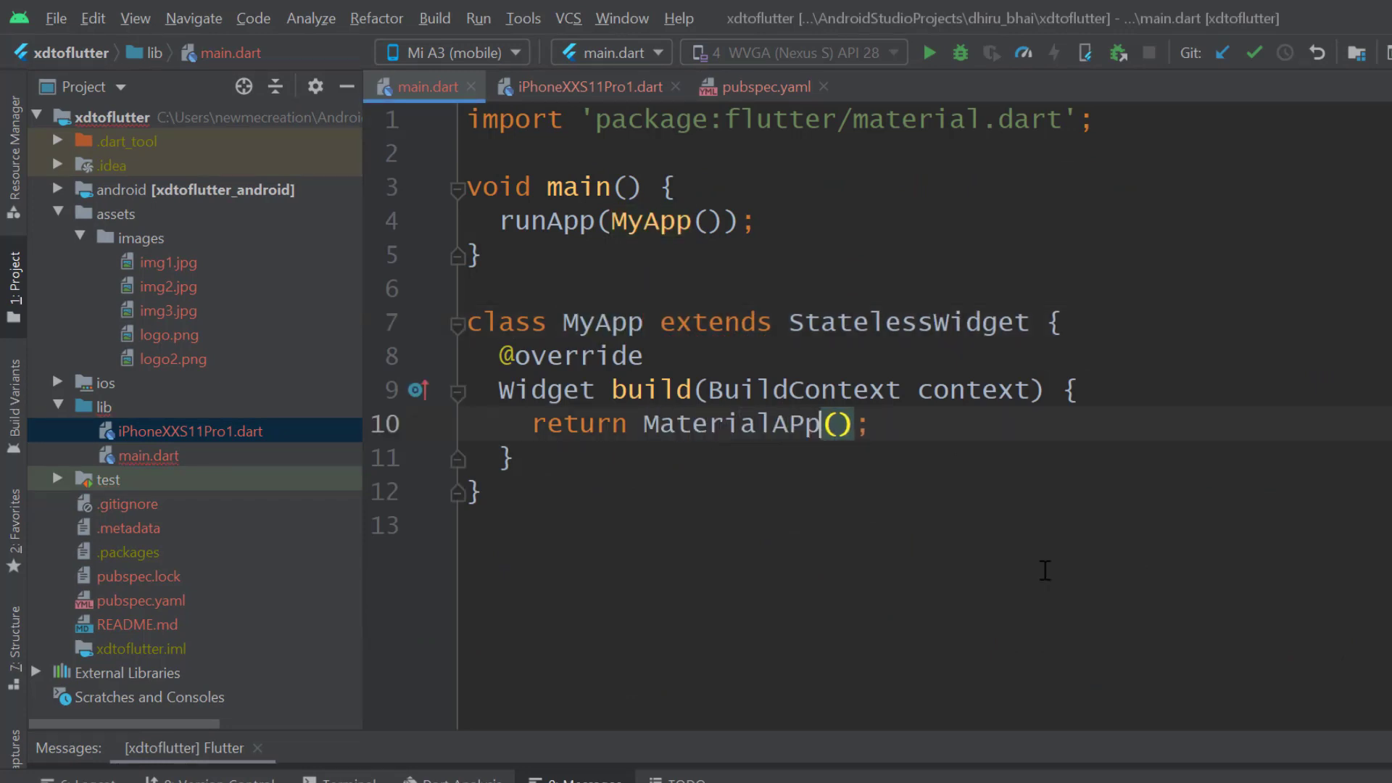
double_click(829, 455)
key("Return")
type("hom")
key("Return")
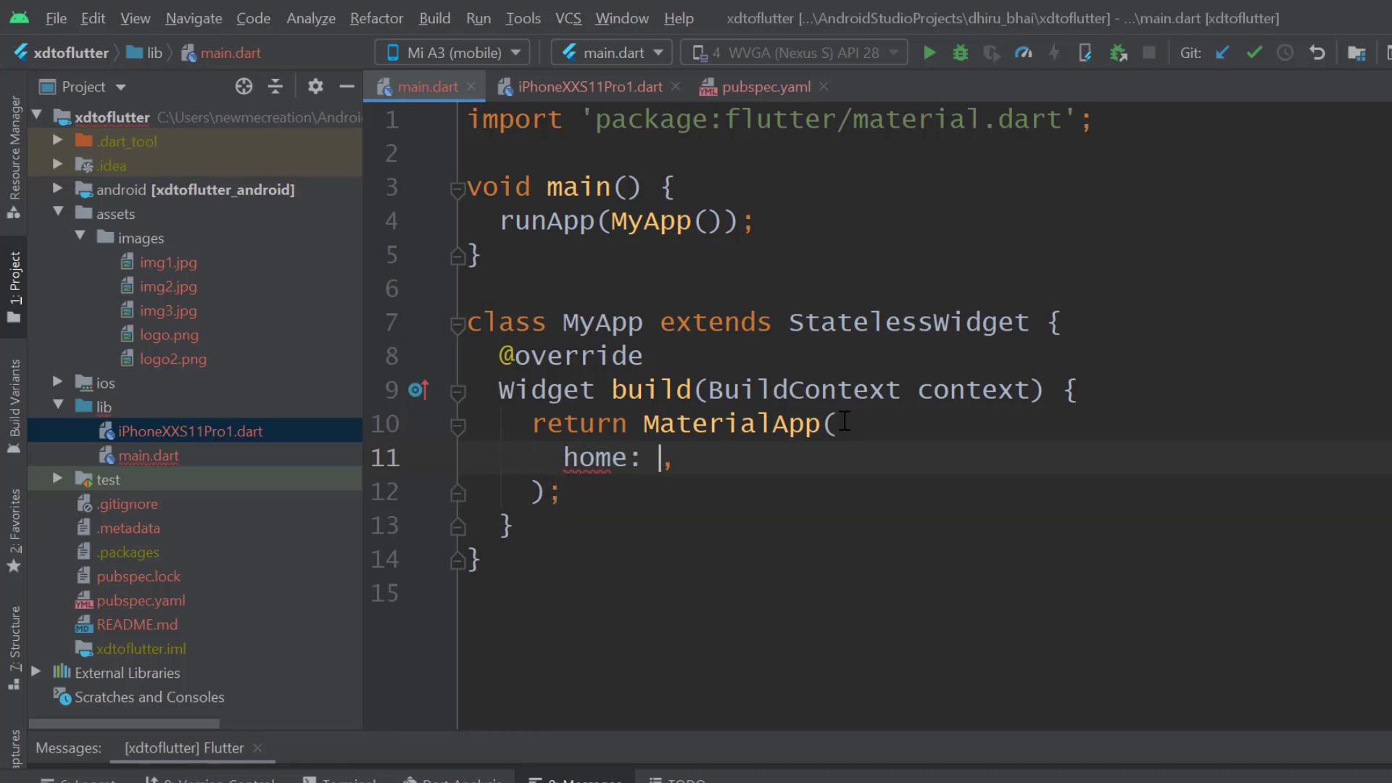
Set the MaterialApp's home to iPhoneXXS11Pro1(), importing package:xdtoflutter/iPhoneXXS11Pro1.dart, and check the import line
type("ip")
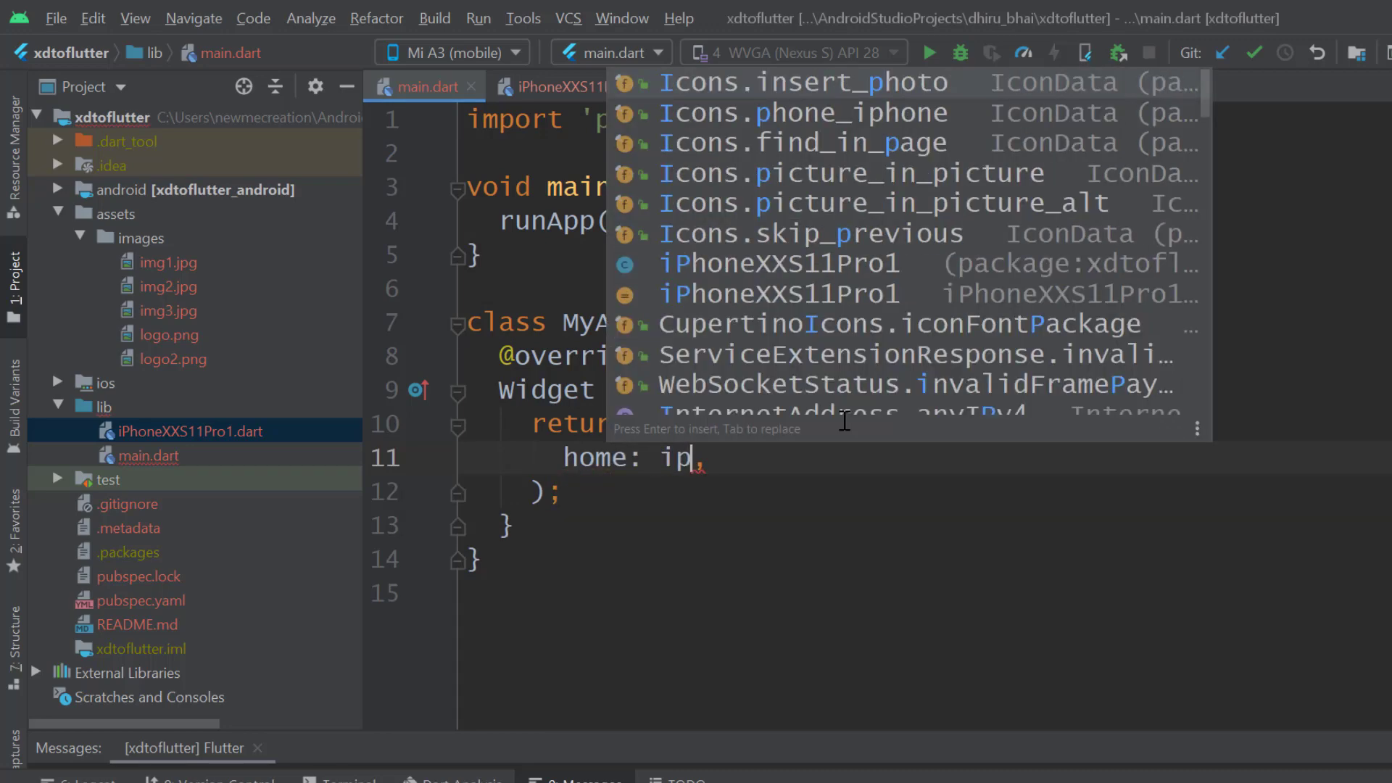
key("BackSpace")
type("Pho")
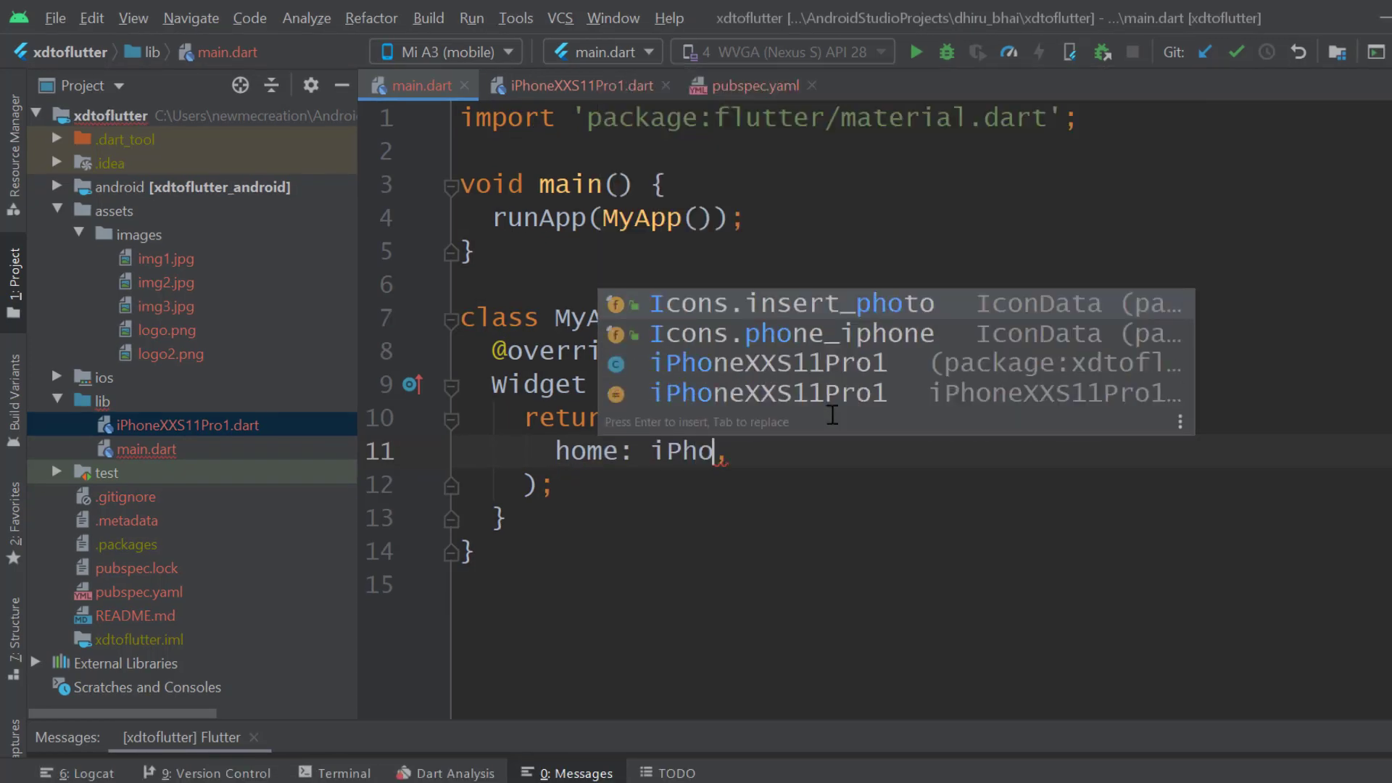
key("Down")
key("Down")
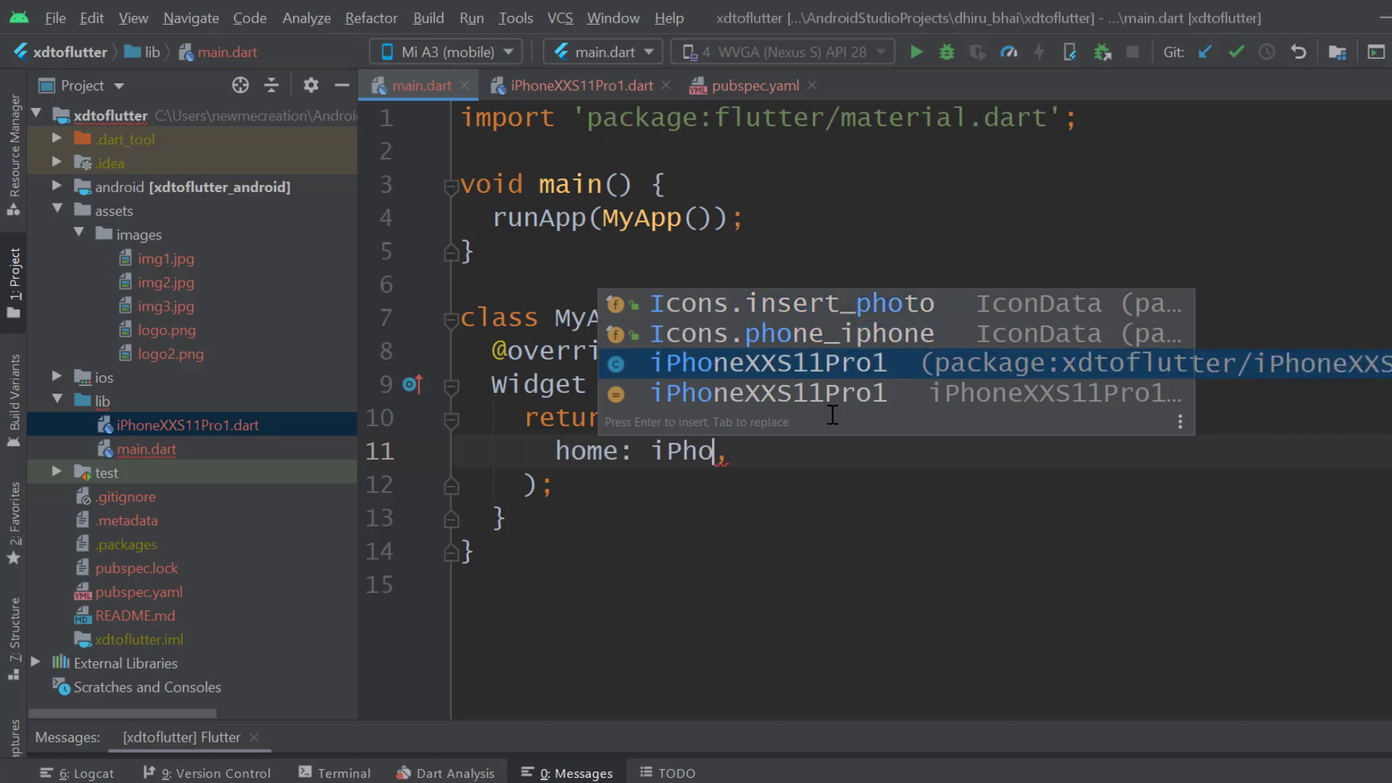
key("Return")
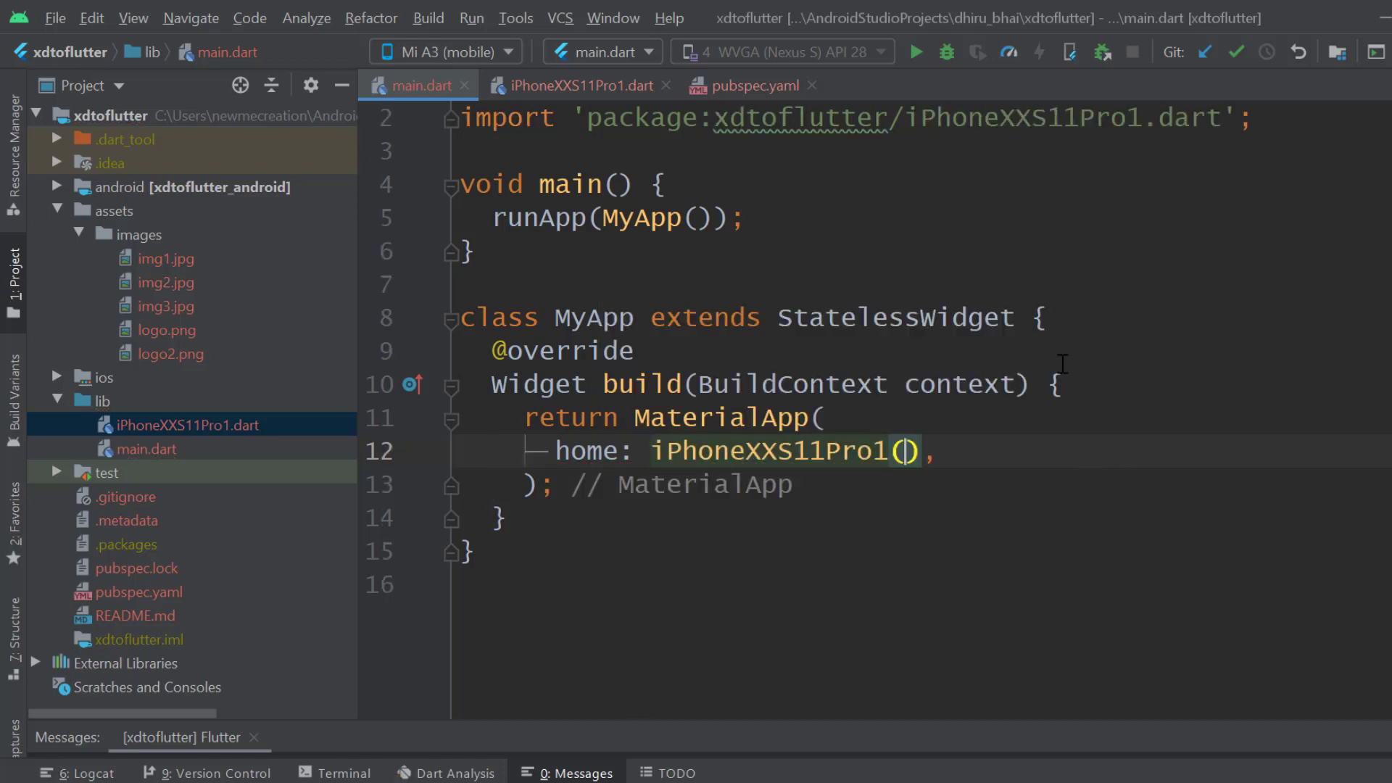
scroll(1060, 358, "up", 1)
left_click_drag(1251, 150, 469, 156)
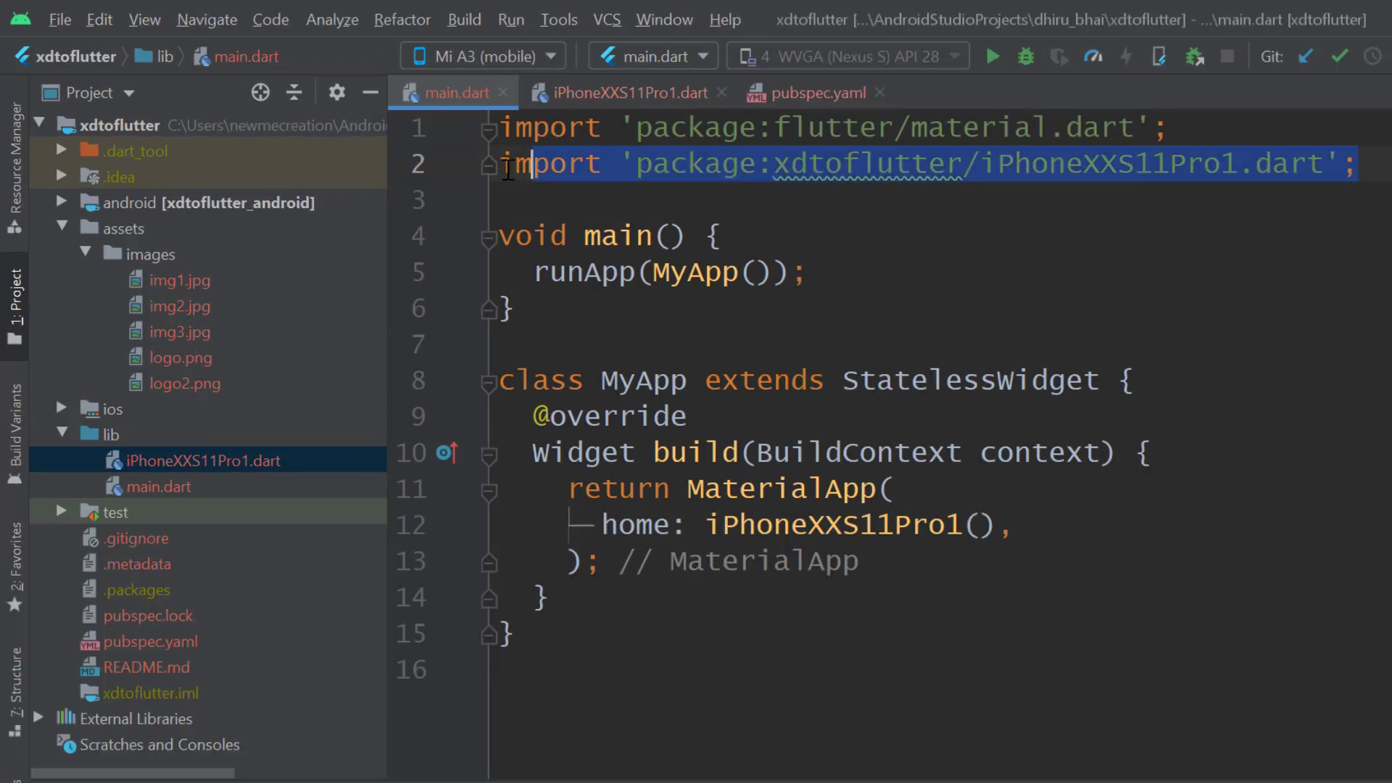
left_click(1091, 231)
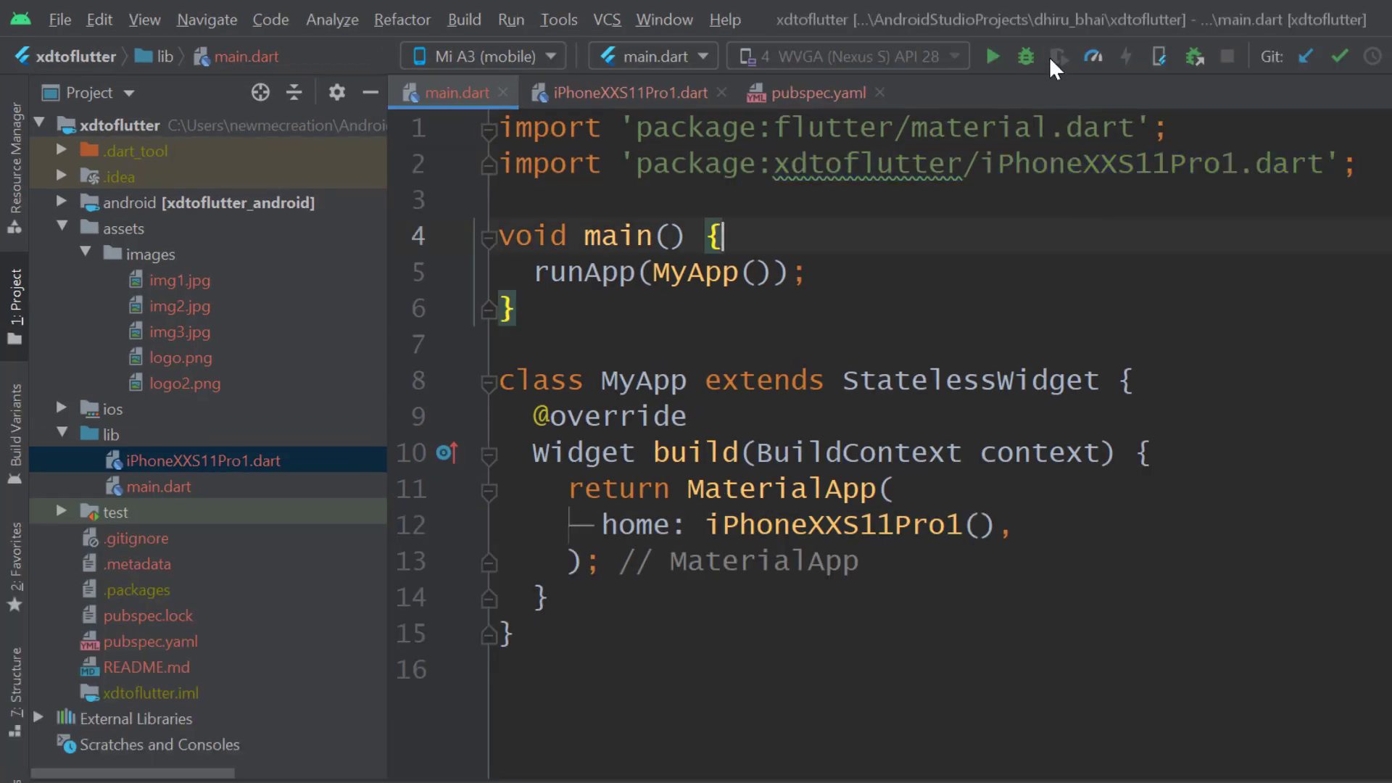
Run main.dart on the Mi A3 and place its mirrored screen beside the Adobe XD design for comparison
left_click(1002, 58)
left_click(1022, 337)
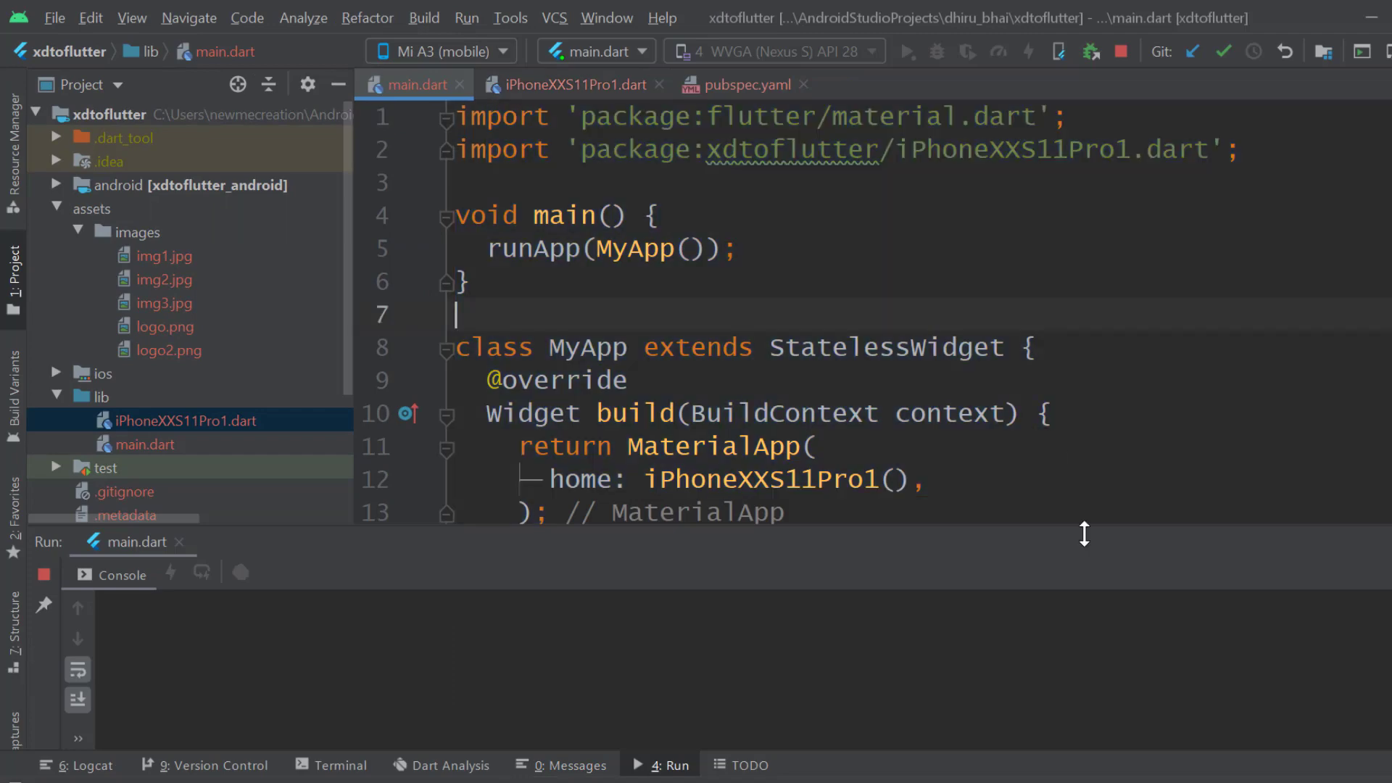
left_click_drag(1083, 534, 1131, 724)
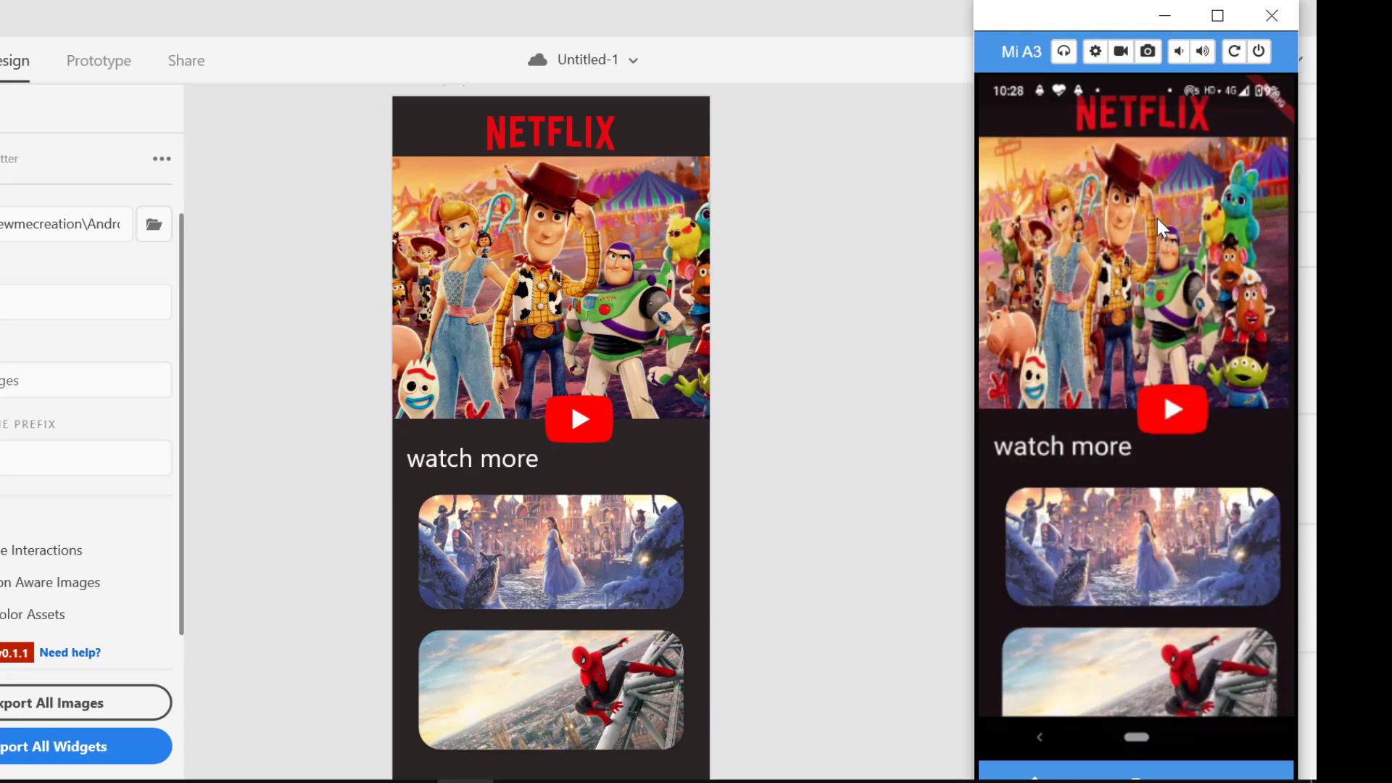
left_click_drag(1073, 21, 816, 25)
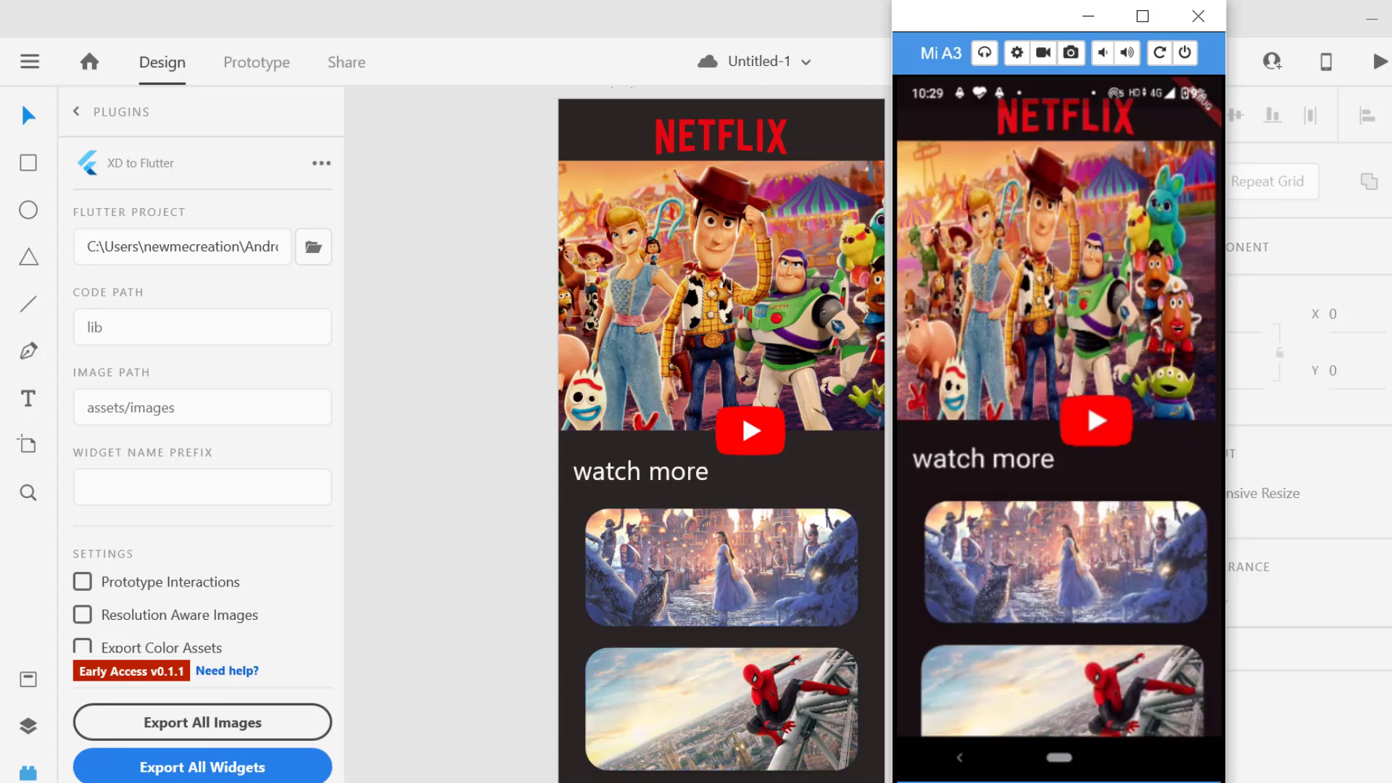
Switch to Dribbble in the browser and browse the popular app shots that offer Adobe XD downloads
left_click(340, 780)
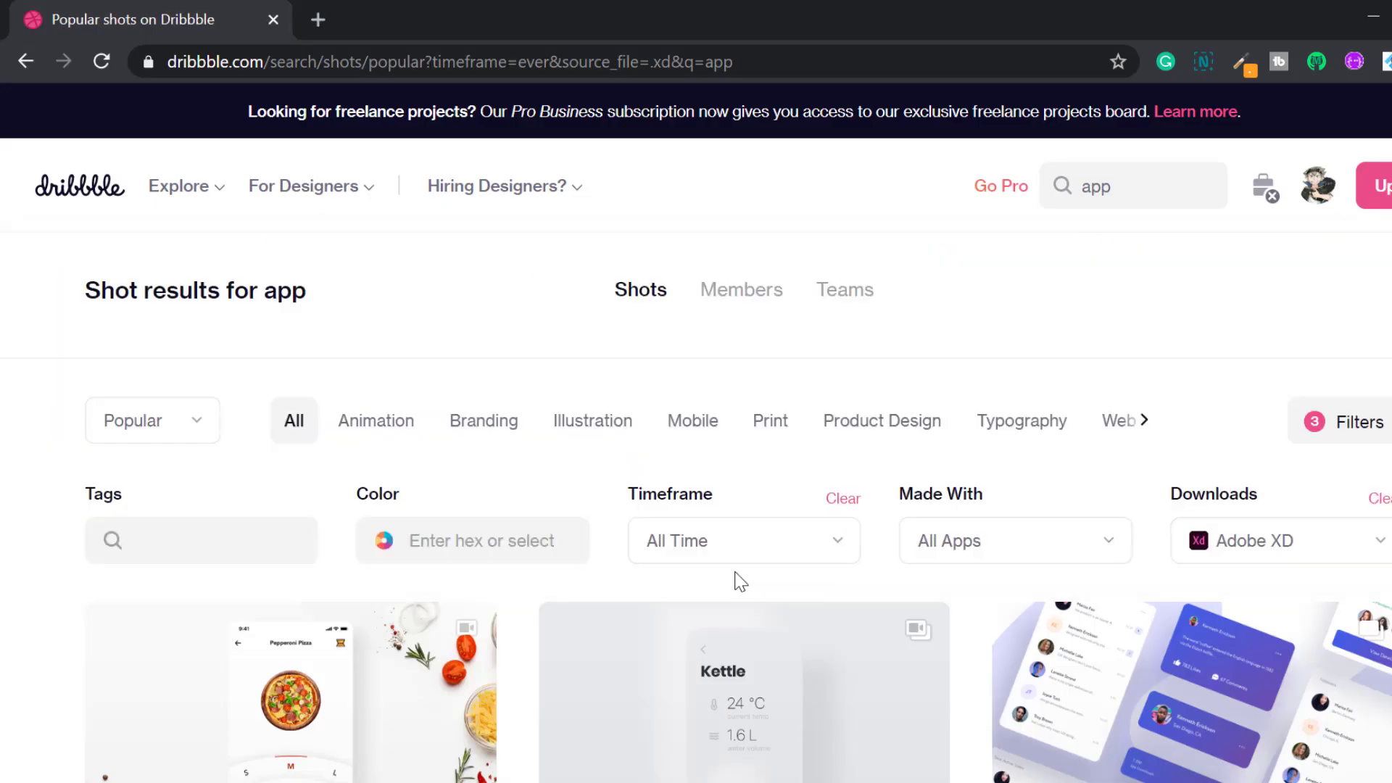
scroll(990, 399, "down", 4)
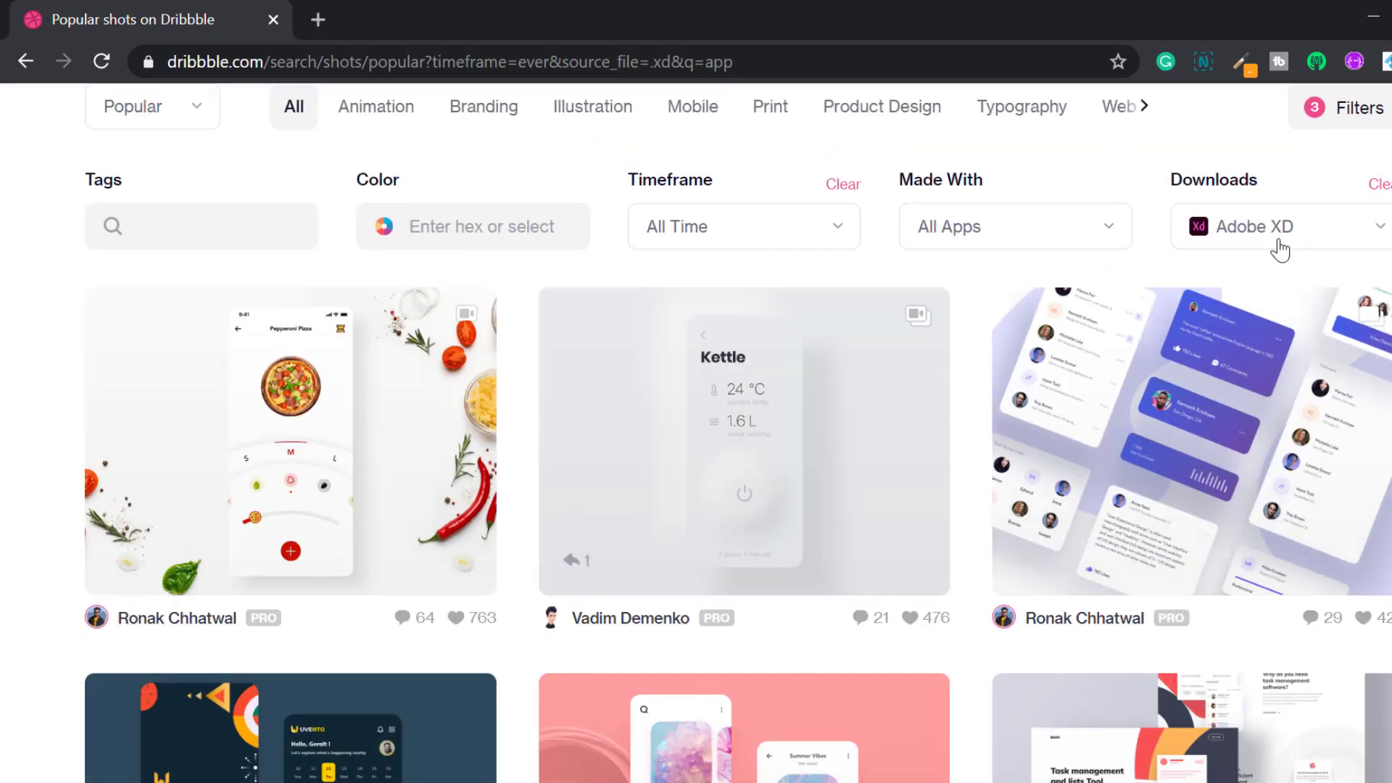
left_click(1279, 243)
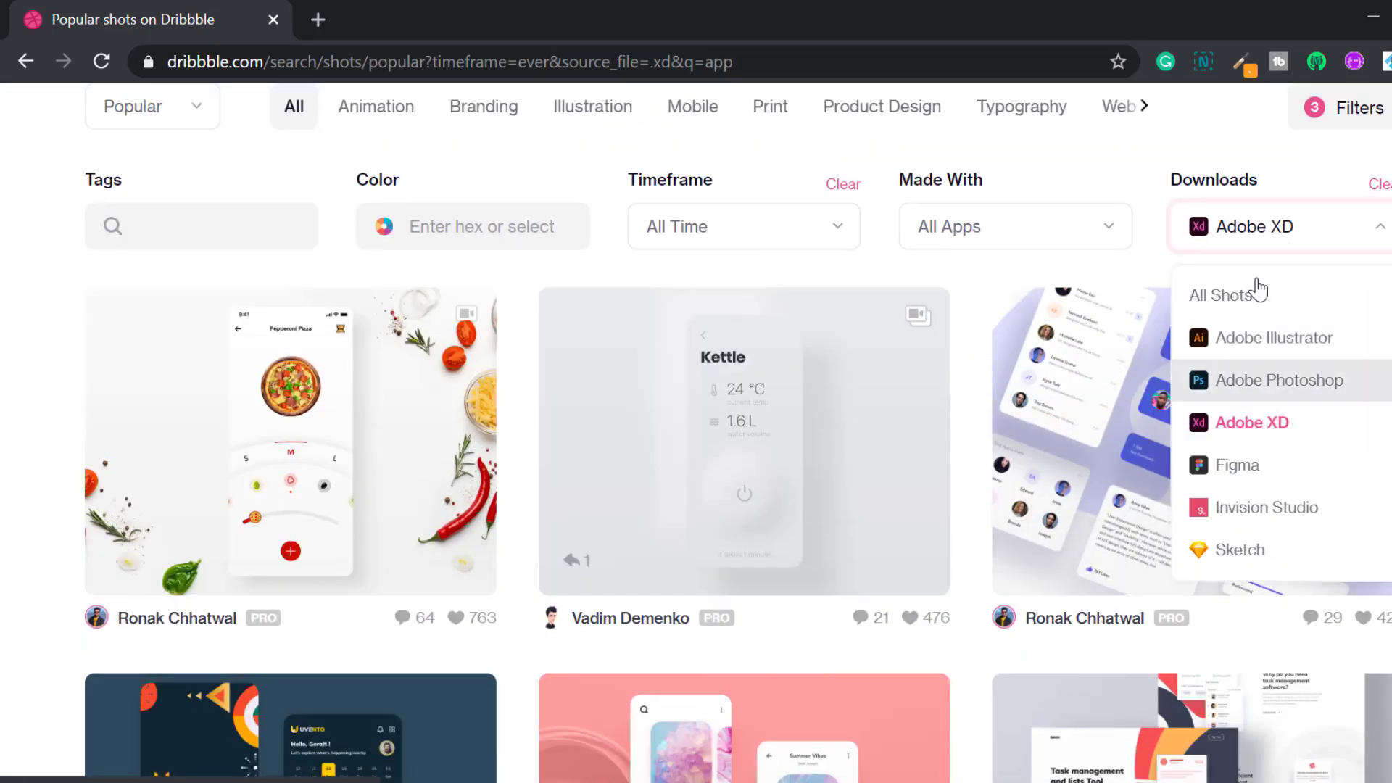
left_click(1233, 166)
scroll(1014, 427, "down", 15)
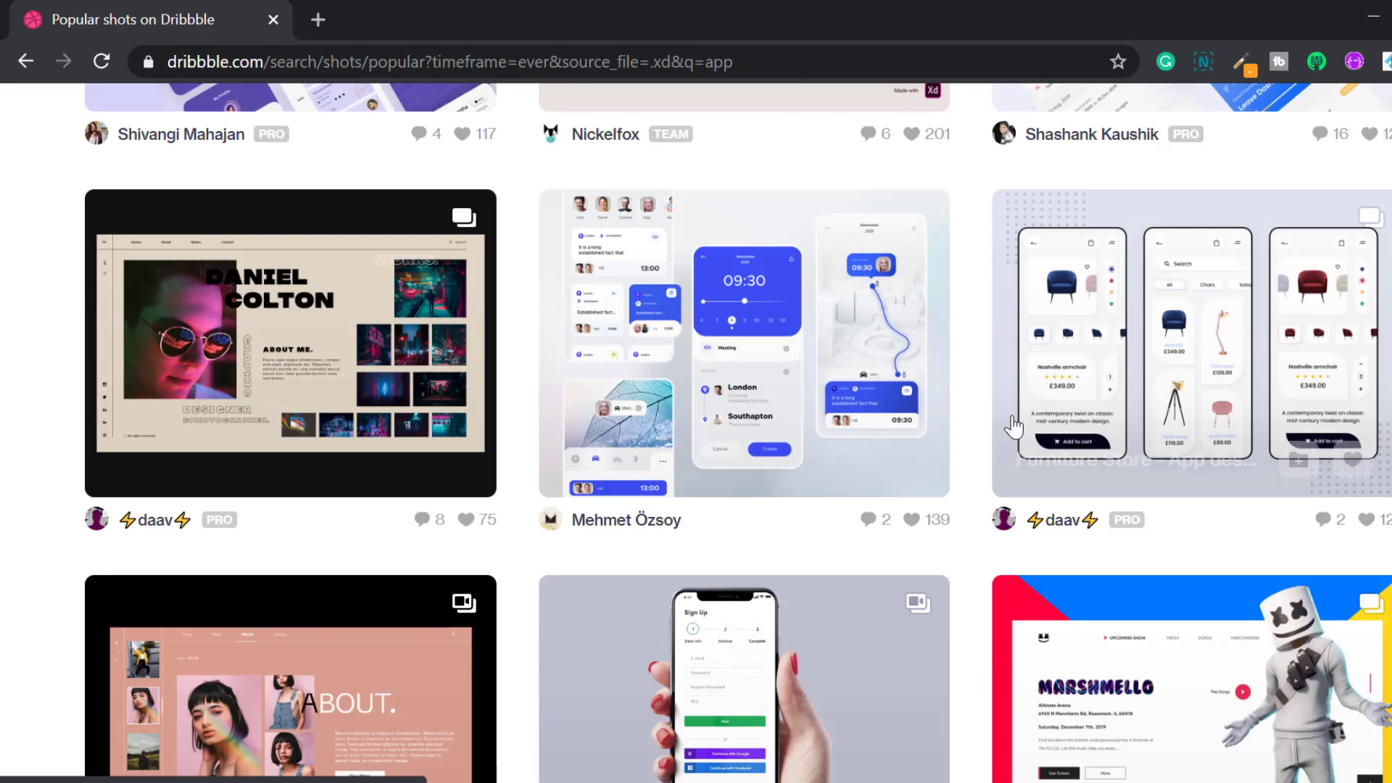
scroll(1012, 428, "down", 4)
scroll(1084, 351, "up", 9)
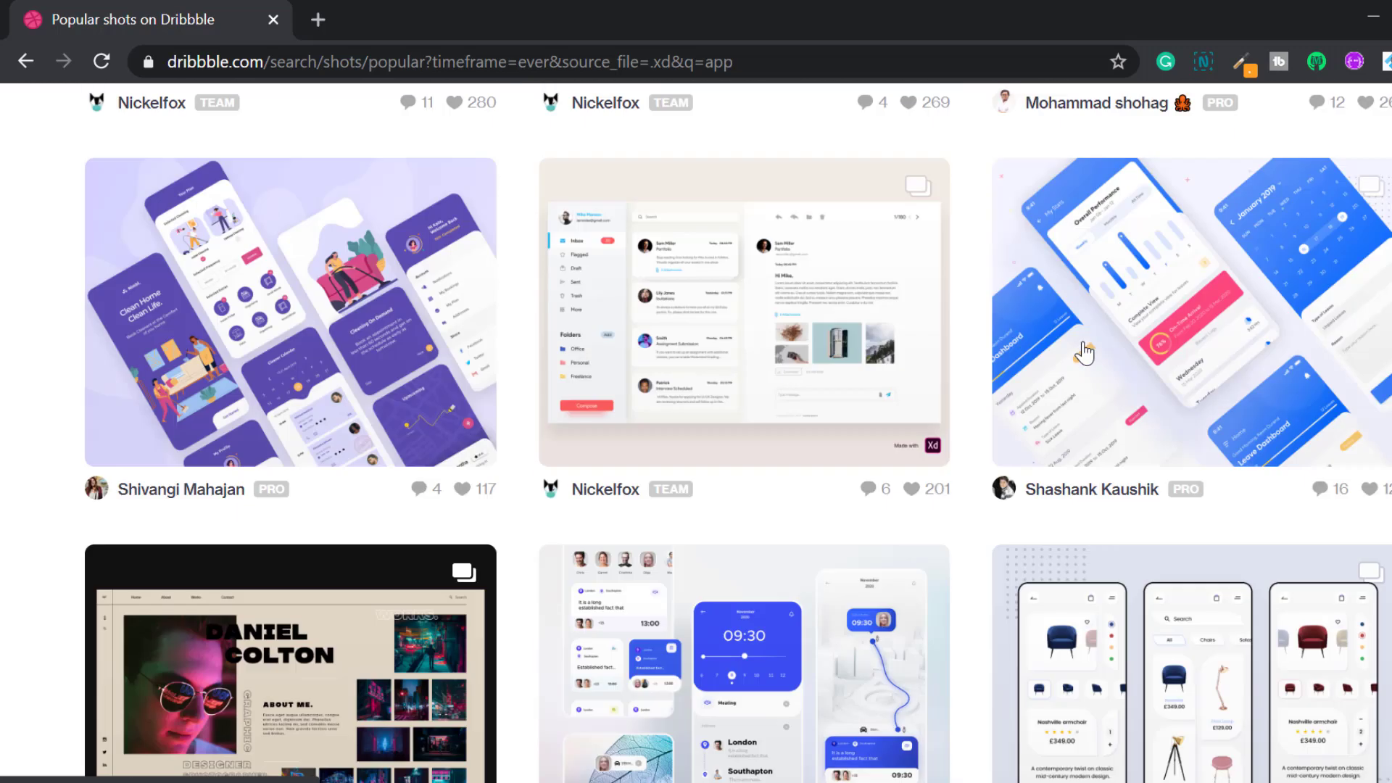
scroll(1084, 352, "down", 5)
Download single_item.xd from the Furniture Store App design shot and open it in a maximized Adobe XD window
left_click(1183, 338)
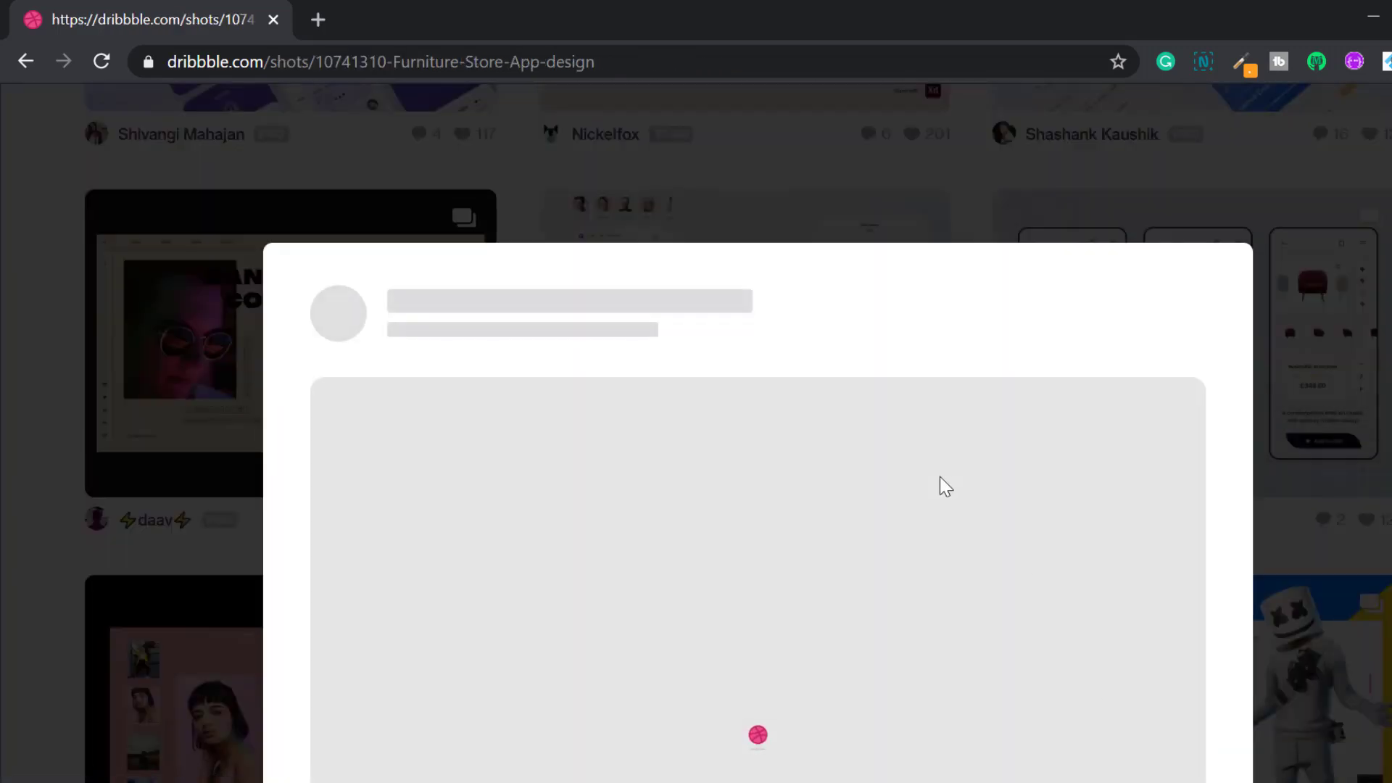
scroll(939, 476, "down", 4)
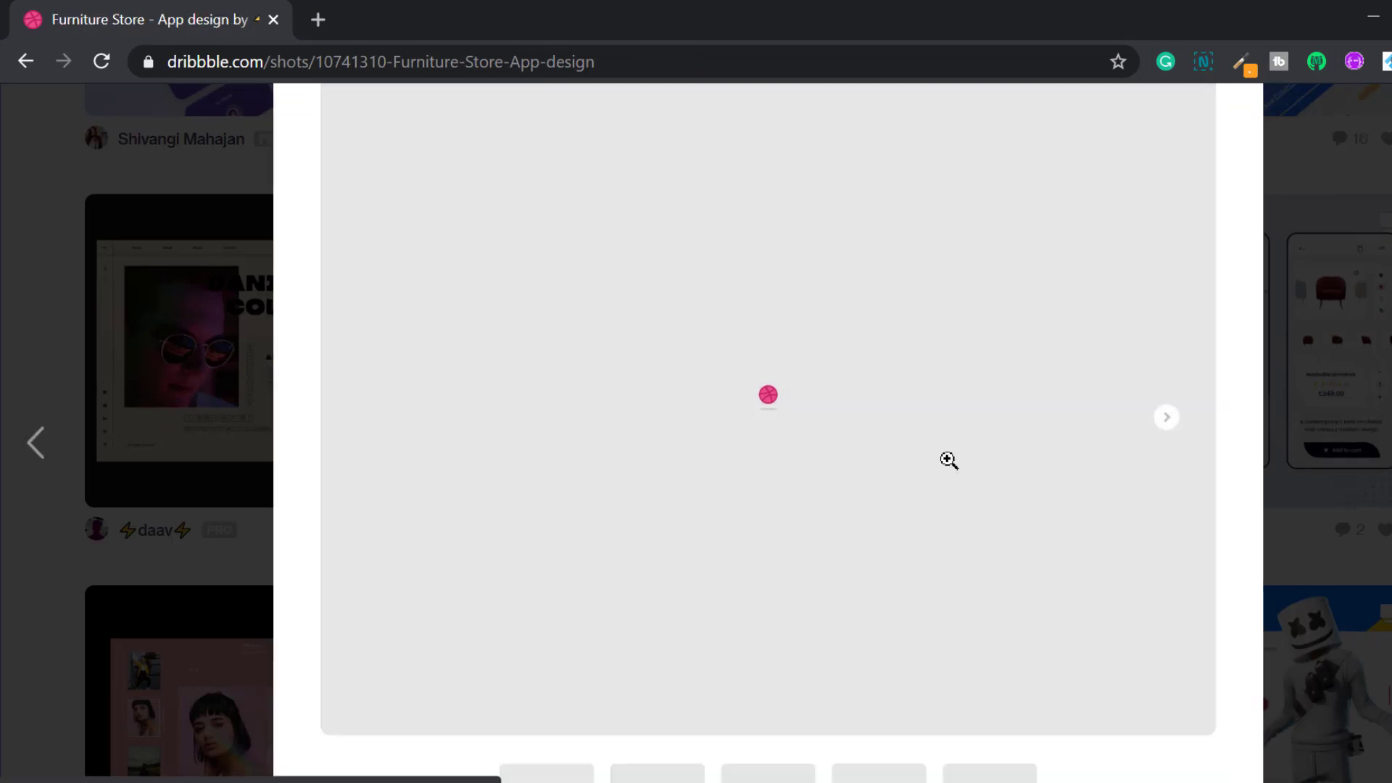
scroll(950, 455, "down", 10)
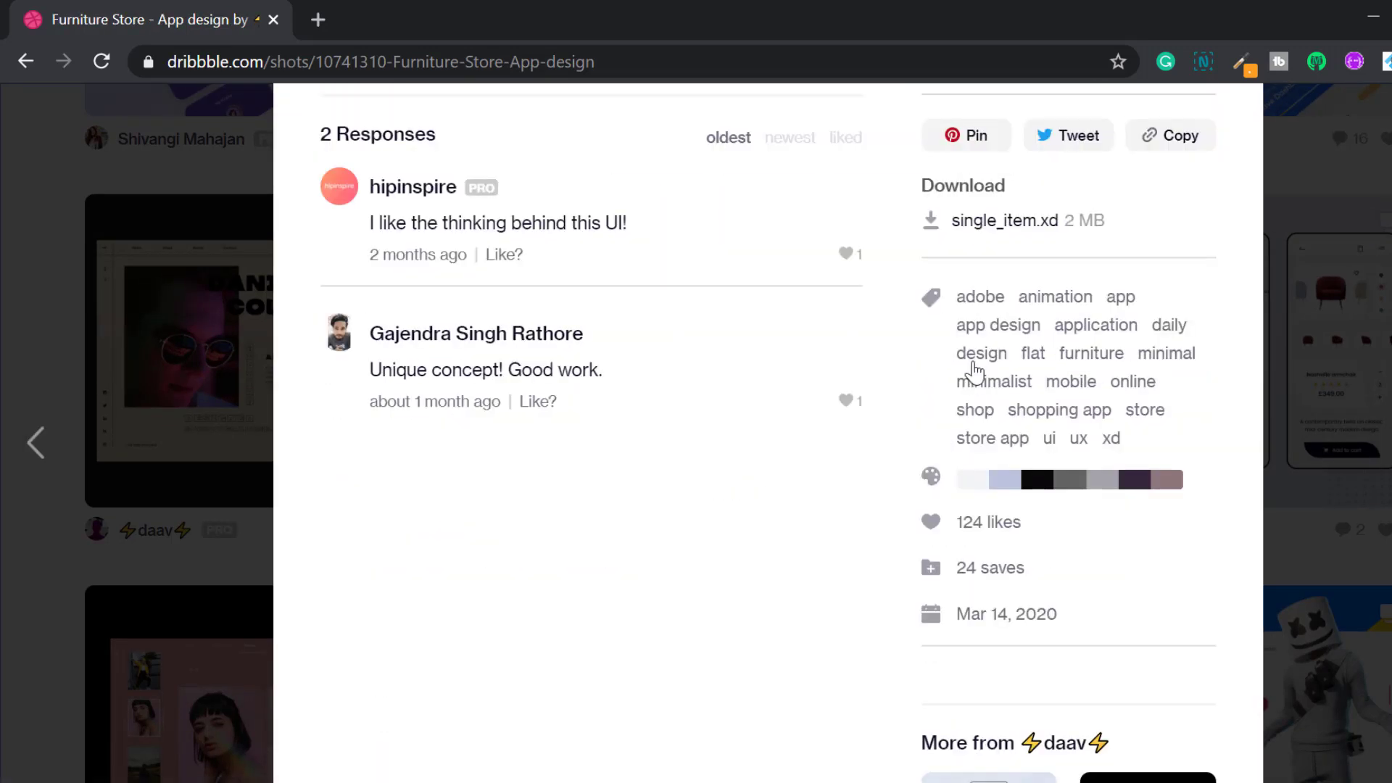
scroll(819, 363, "up", 9)
scroll(819, 357, "down", 4)
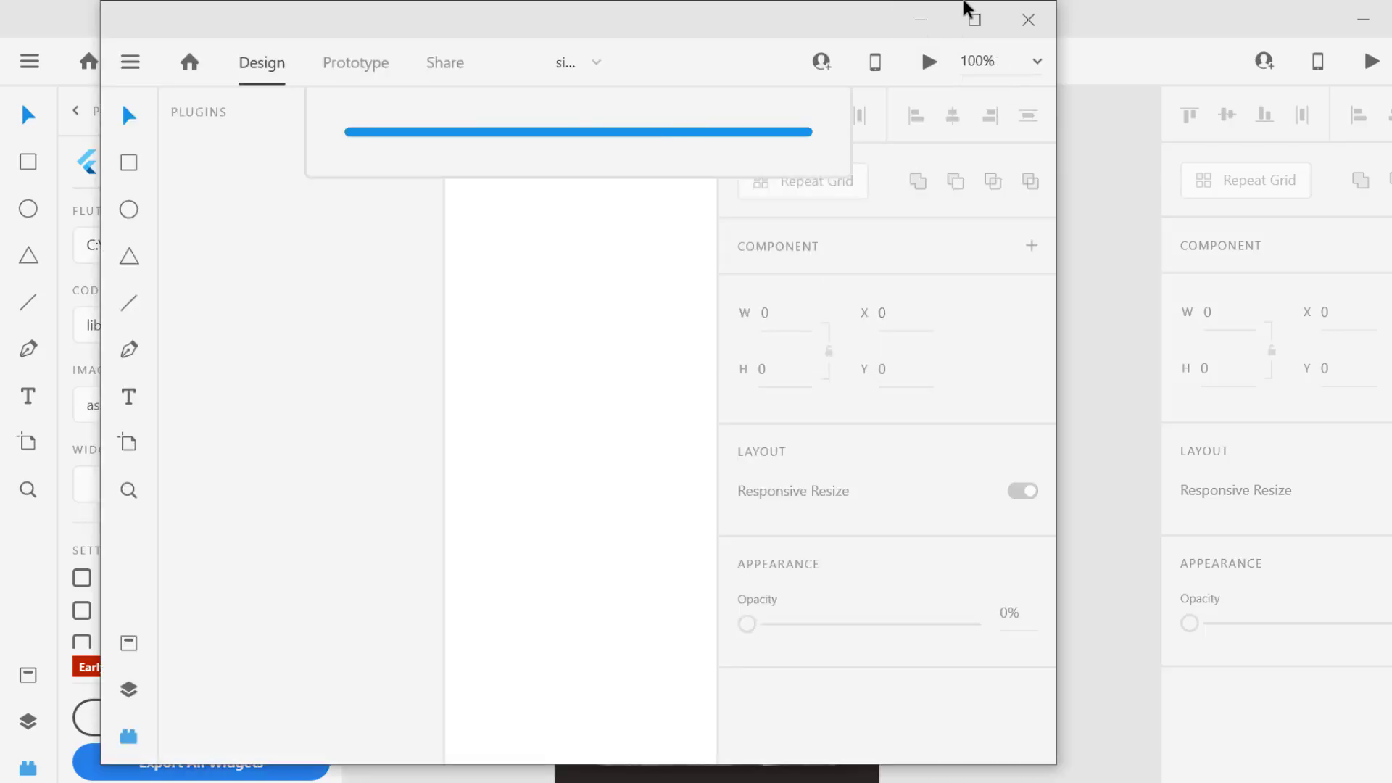
left_click(970, 14)
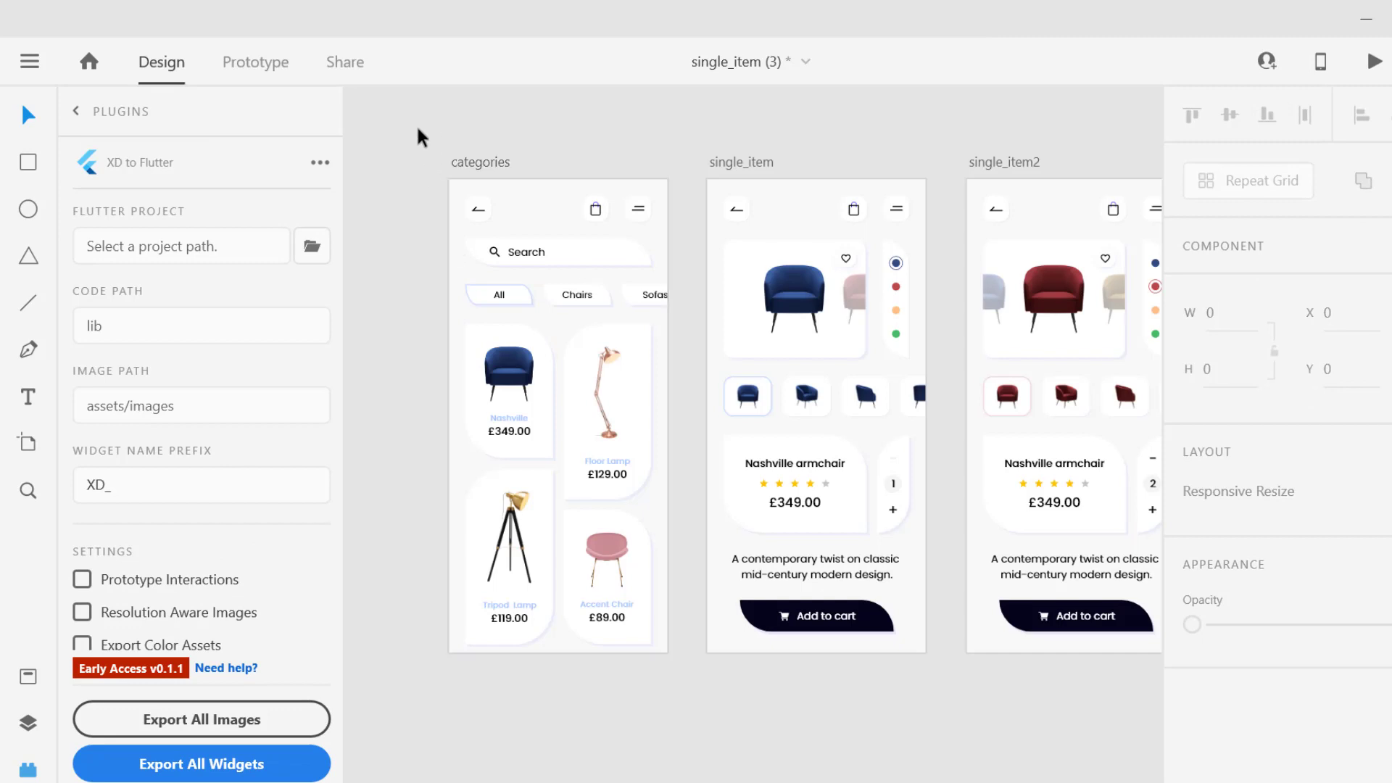
Select everything on the categories artboard and ungroup it repeatedly until the images and texts are separate elements
left_click_drag(420, 127, 654, 687)
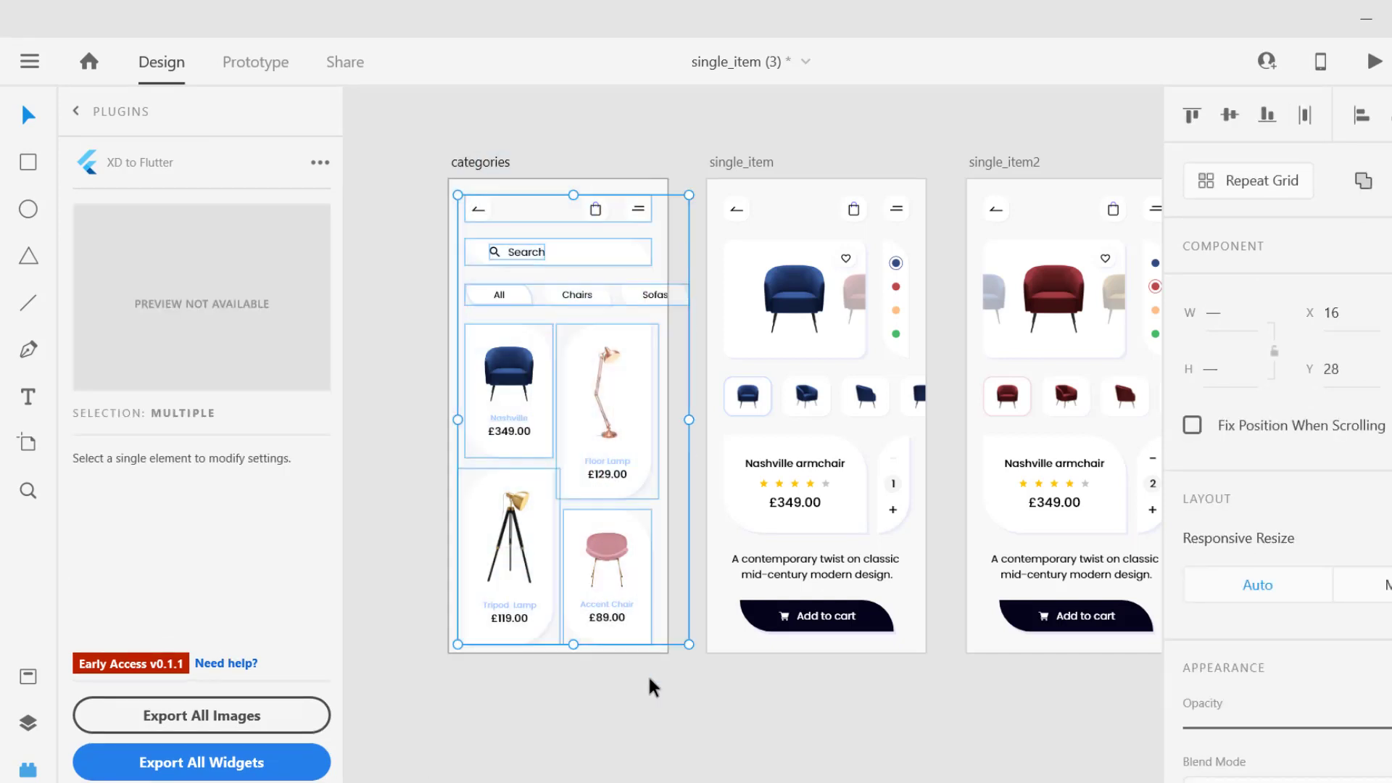
right_click(594, 395)
left_click(660, 426)
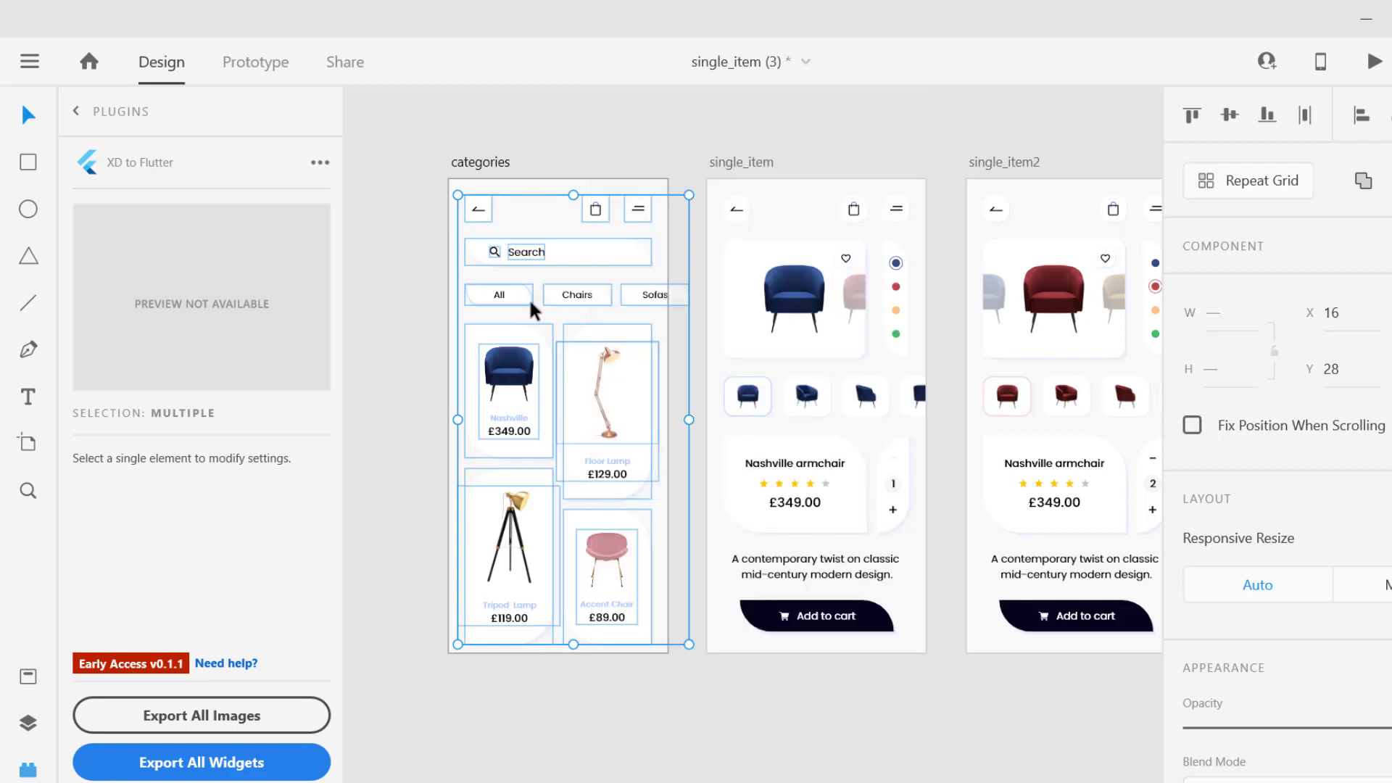
right_click(588, 363)
left_click(642, 417)
right_click(574, 361)
left_click(655, 435)
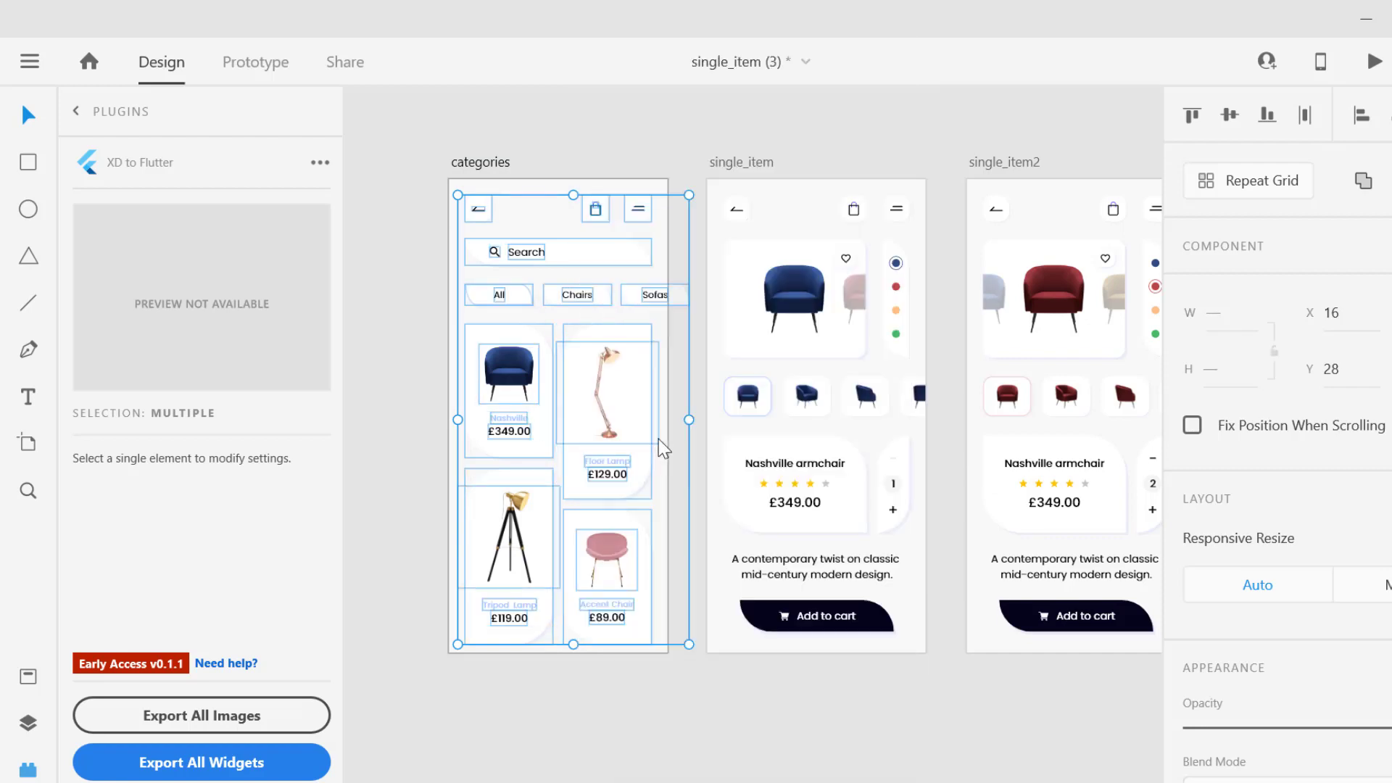
right_click(586, 398)
left_click(392, 230)
left_click(487, 144)
On the categories artboard, set the image export name of the blue armchair to pic1 and of the floor lamp to pic2
left_click(515, 388)
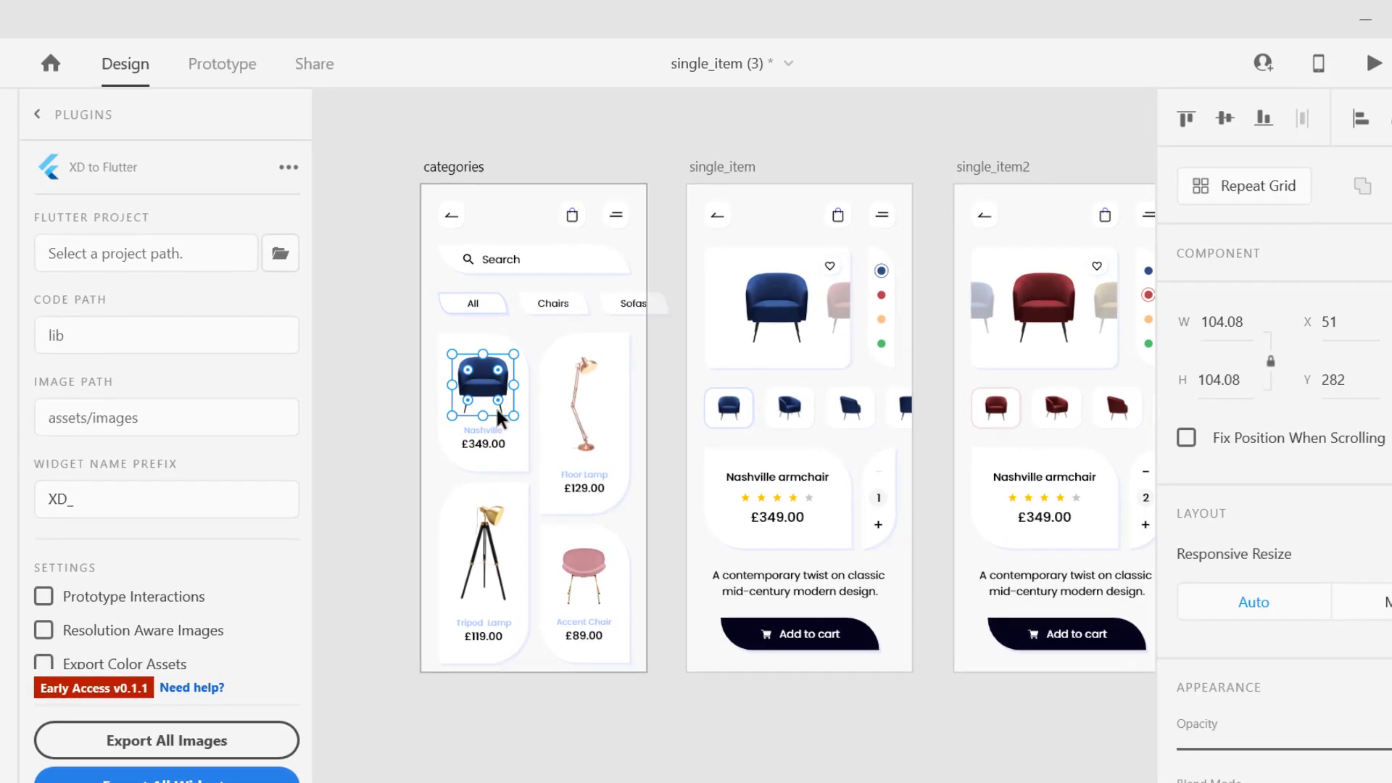
left_click(203, 504)
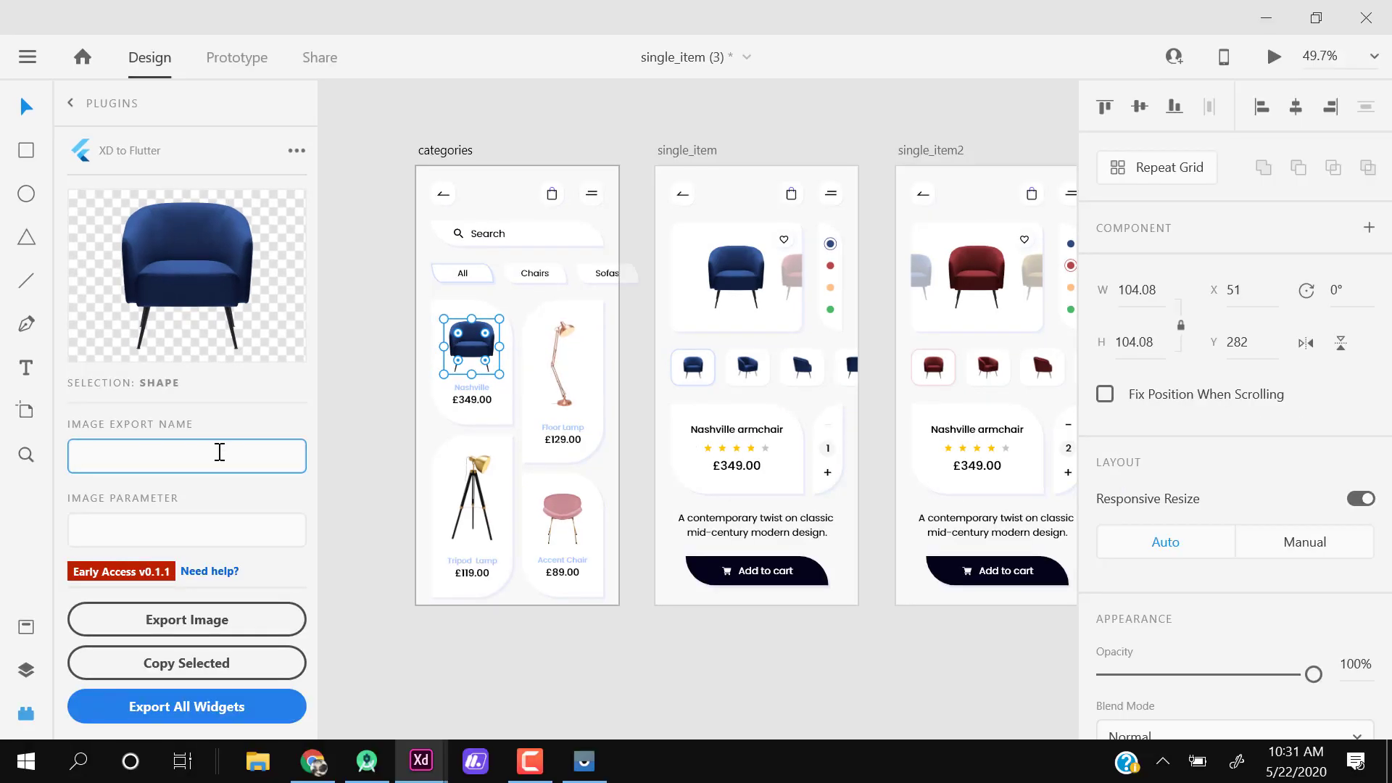
type("pic1")
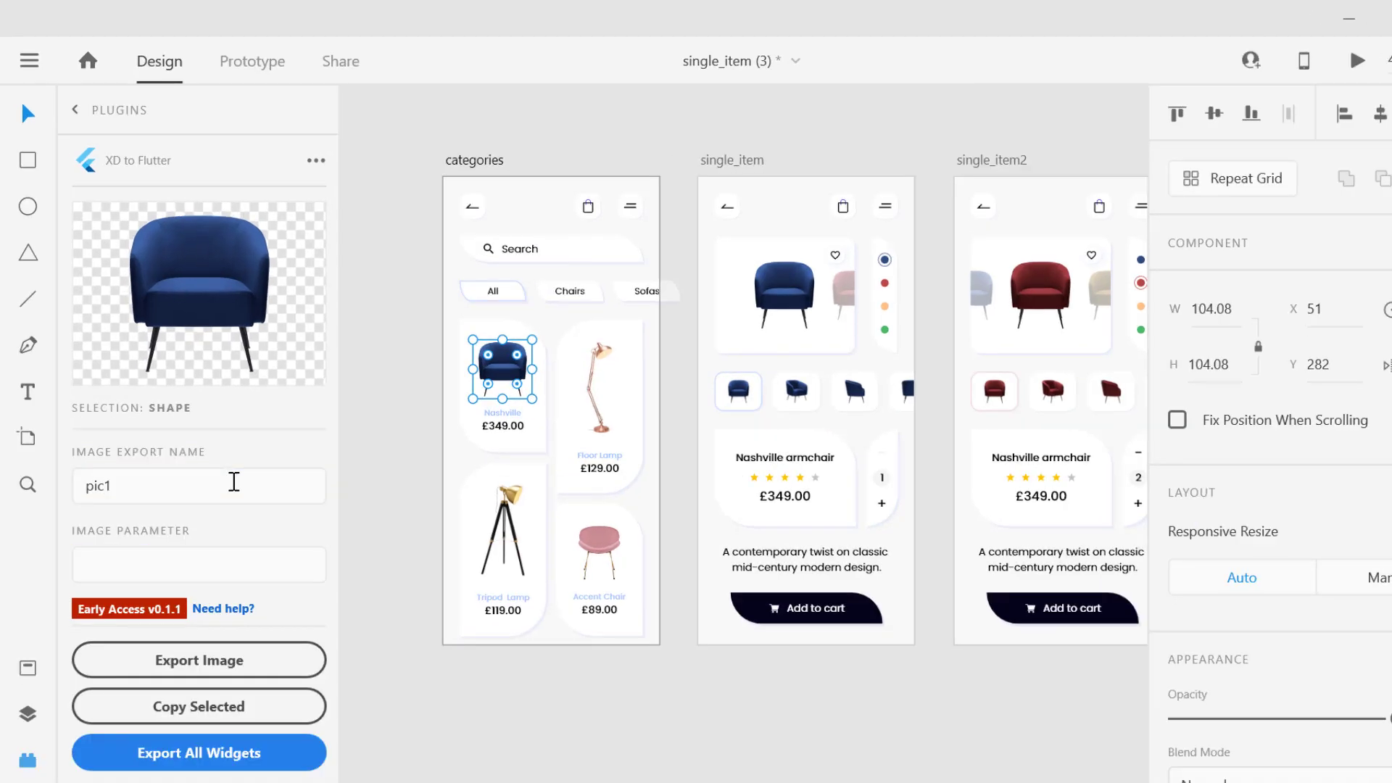
left_click(588, 366)
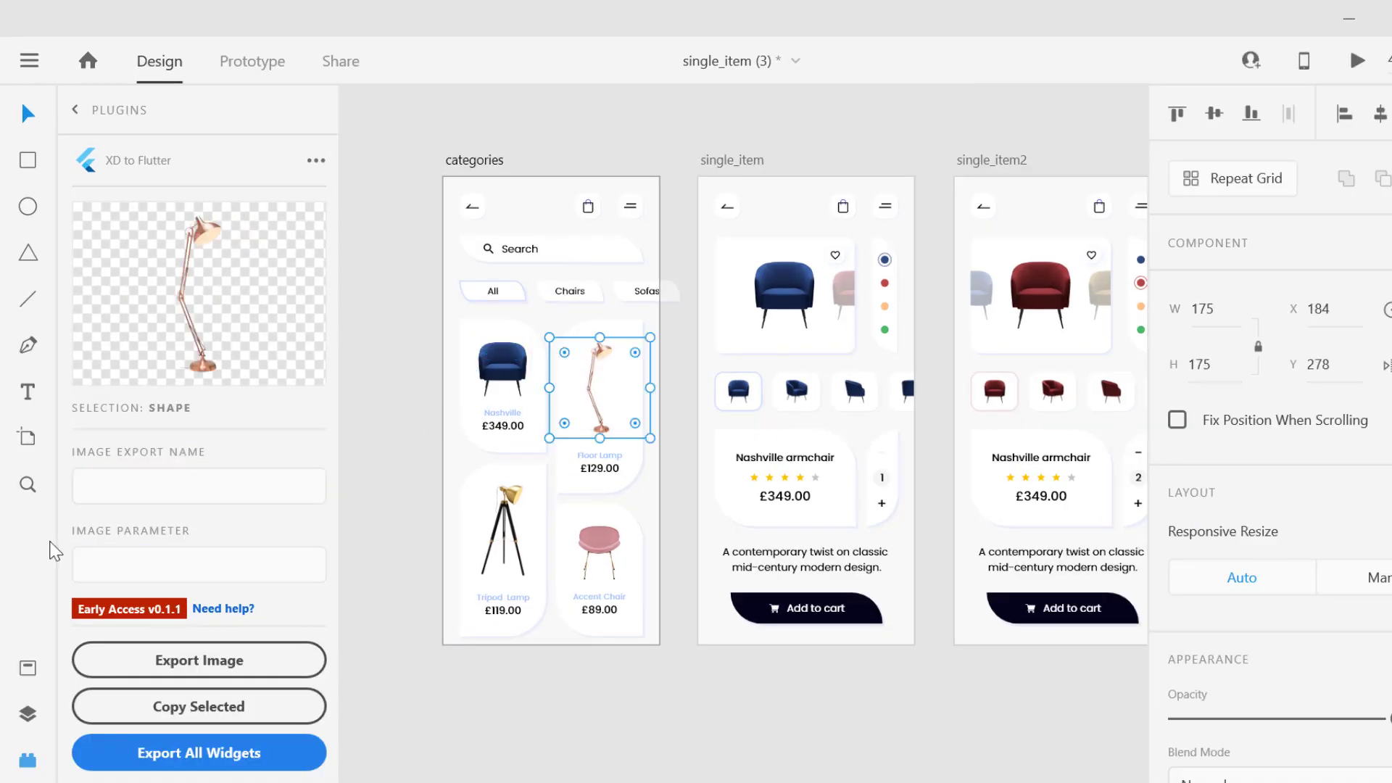
left_click(204, 476)
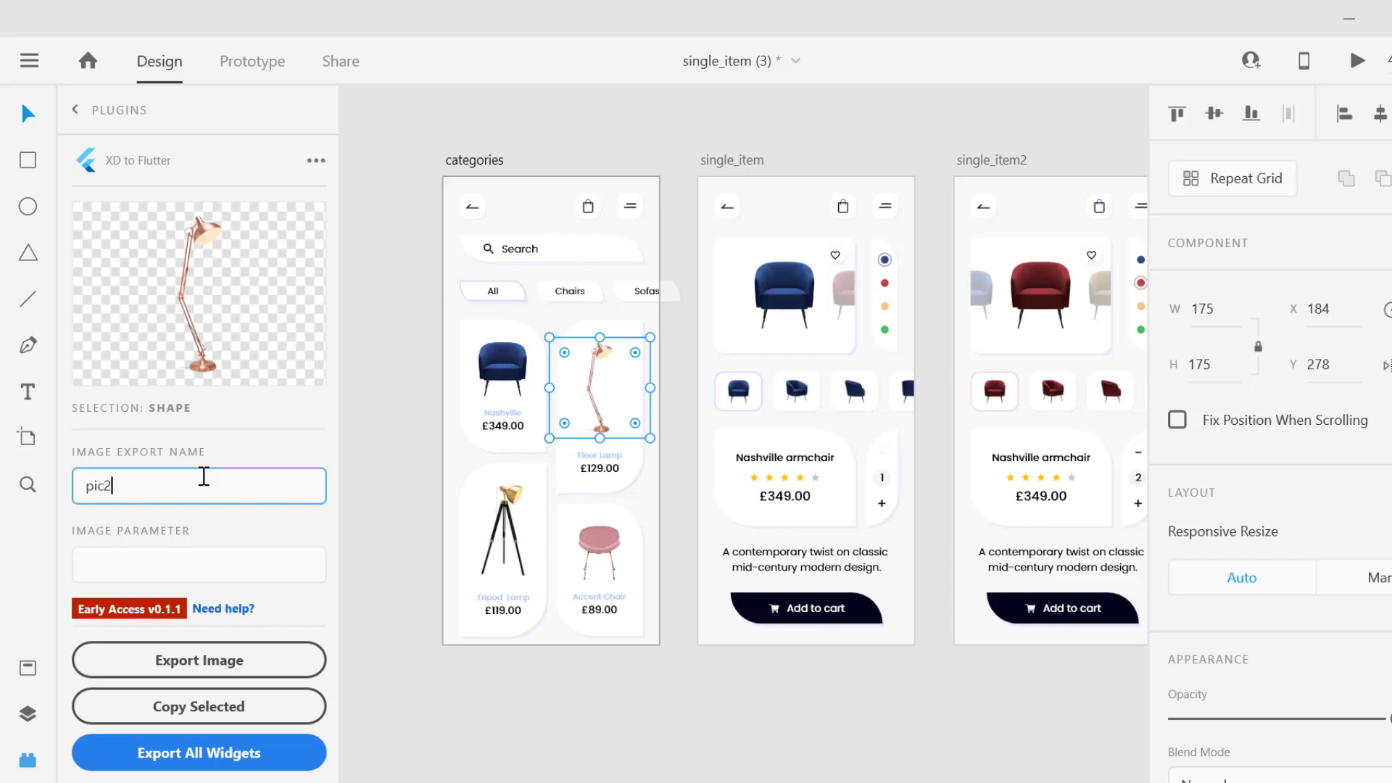
Set the image export name of the tripod lamp to pic3 and of the pink accent chair to pic4
left_click(523, 519)
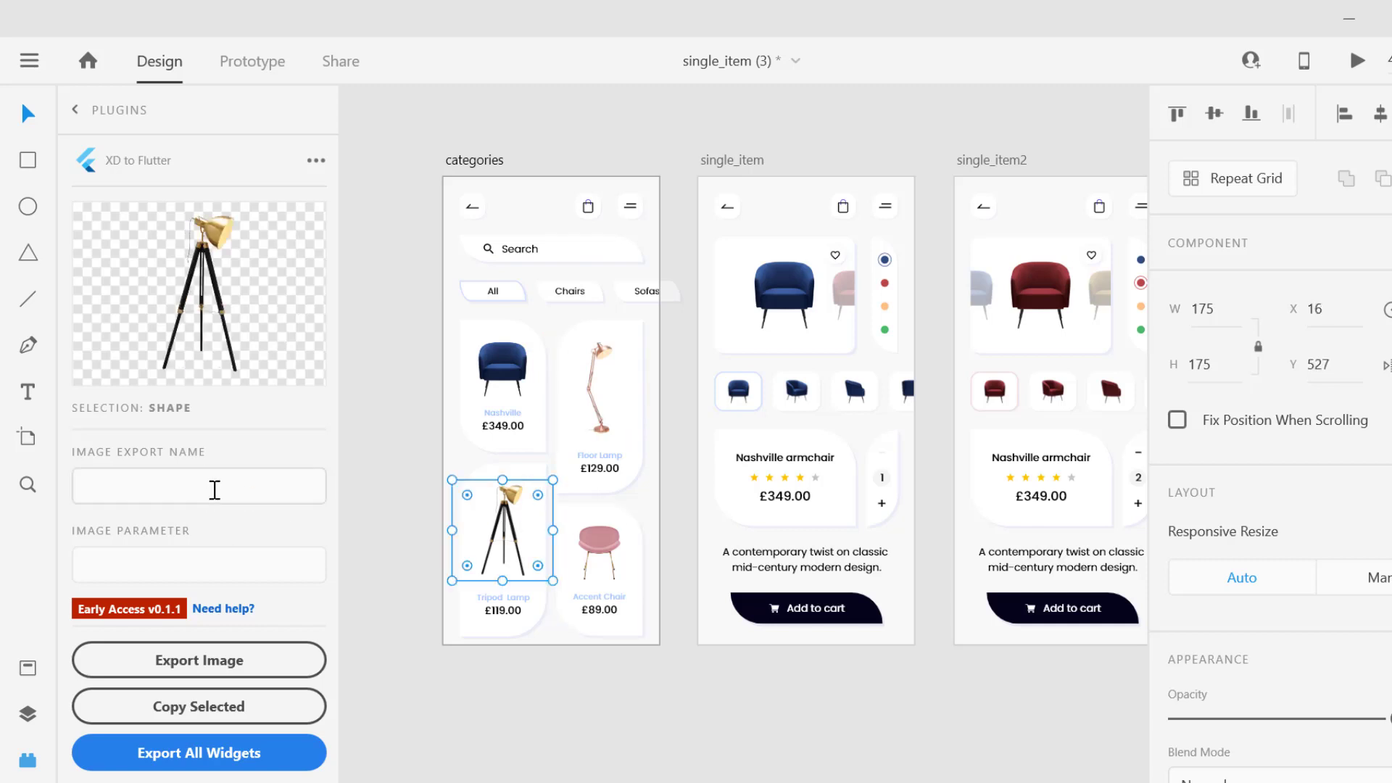
left_click(215, 490)
type("pic3")
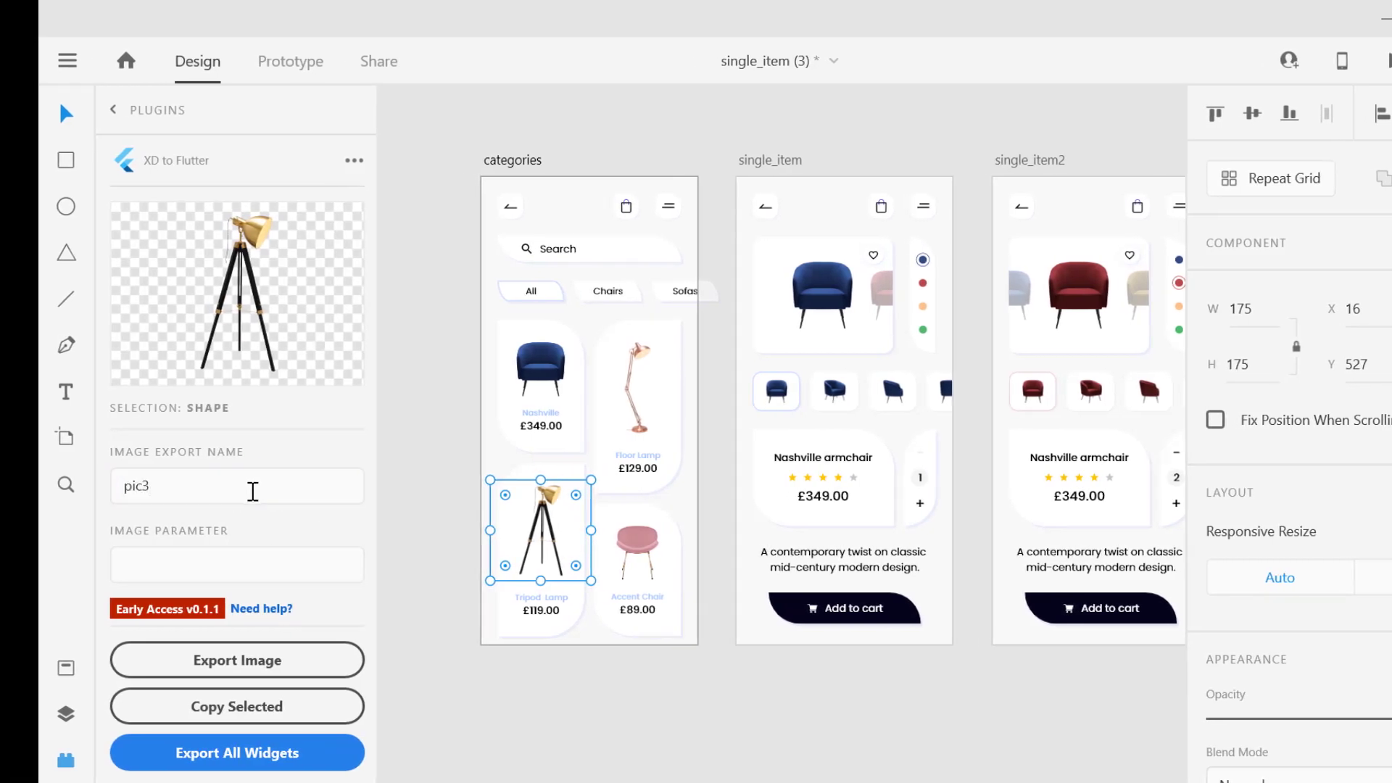
left_click(637, 543)
left_click(302, 495)
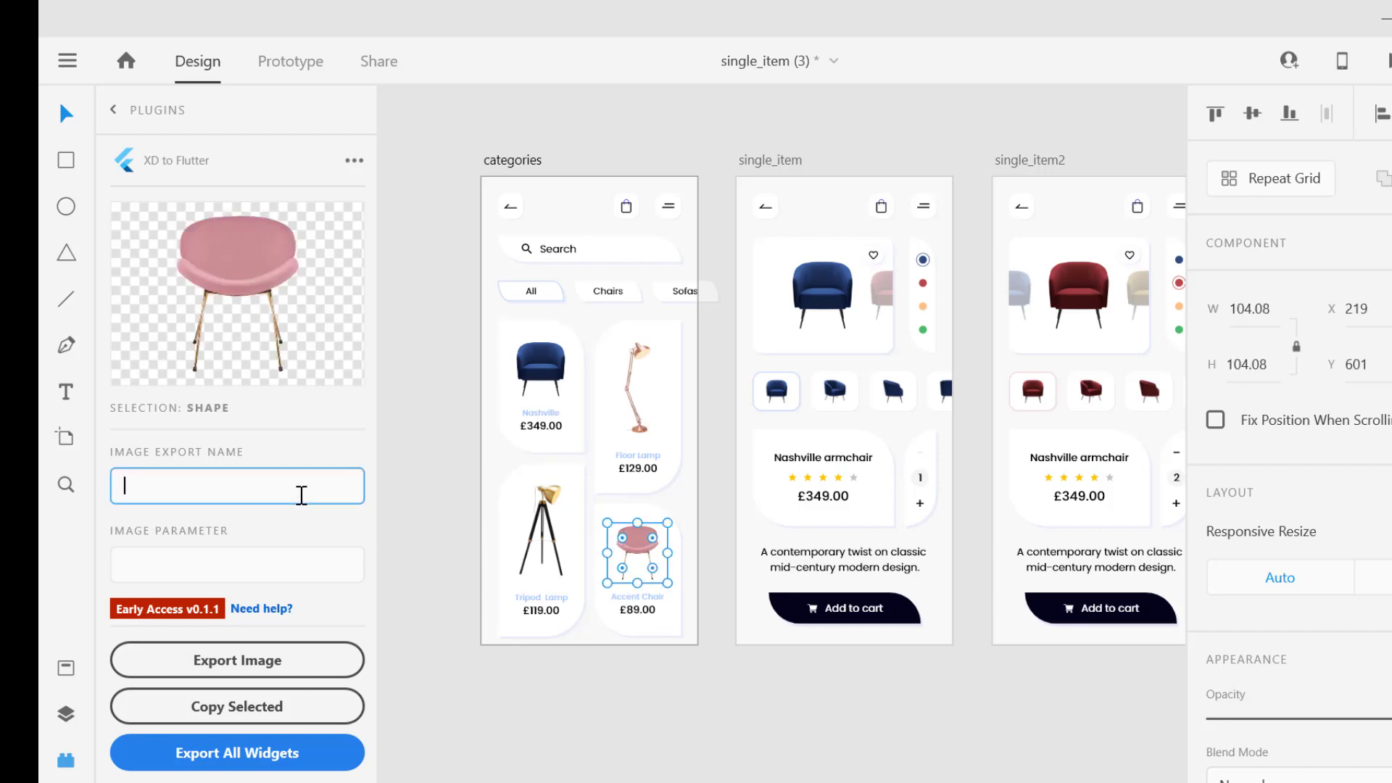
type("pic4")
key("Return")
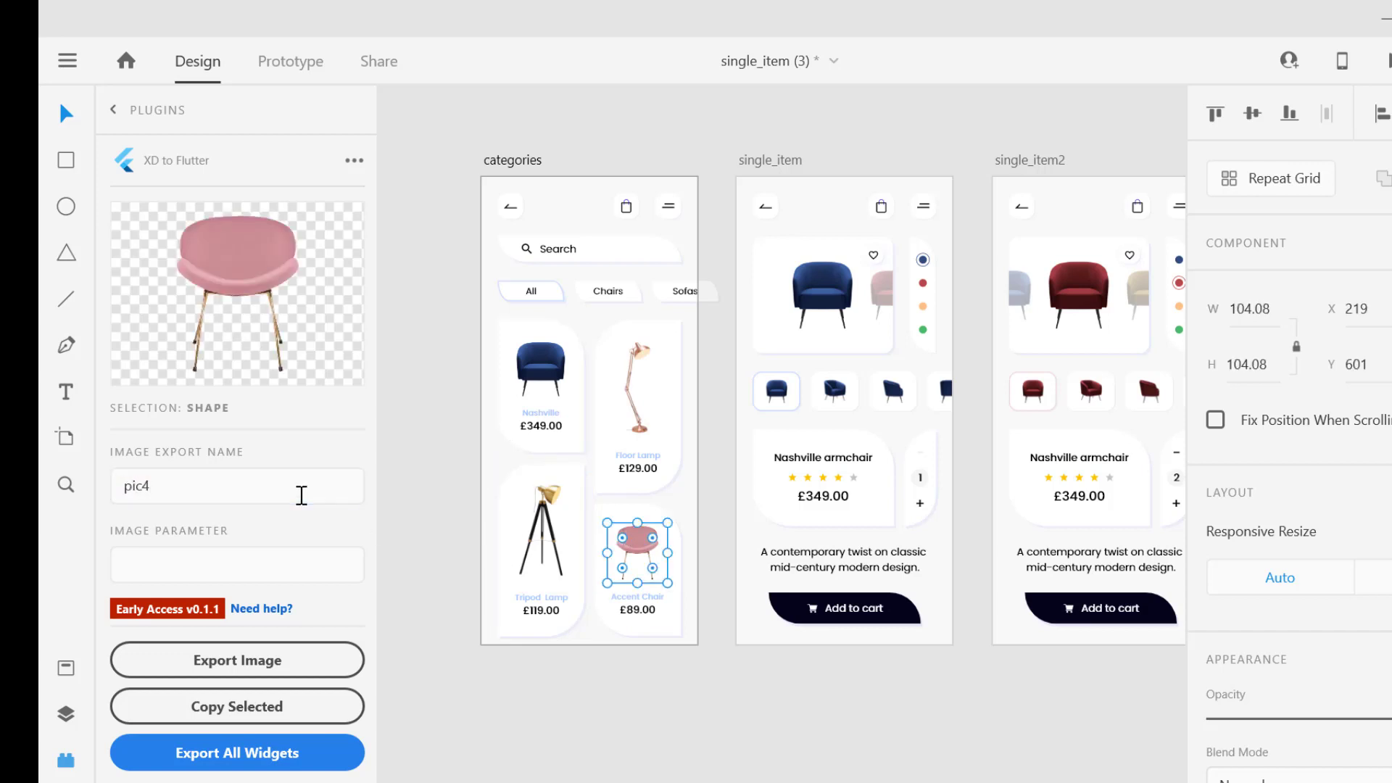
Choose the xdtoflutter folder inside dhiru_bhai as the Flutter project for the XD to Flutter plugin
left_click(465, 181)
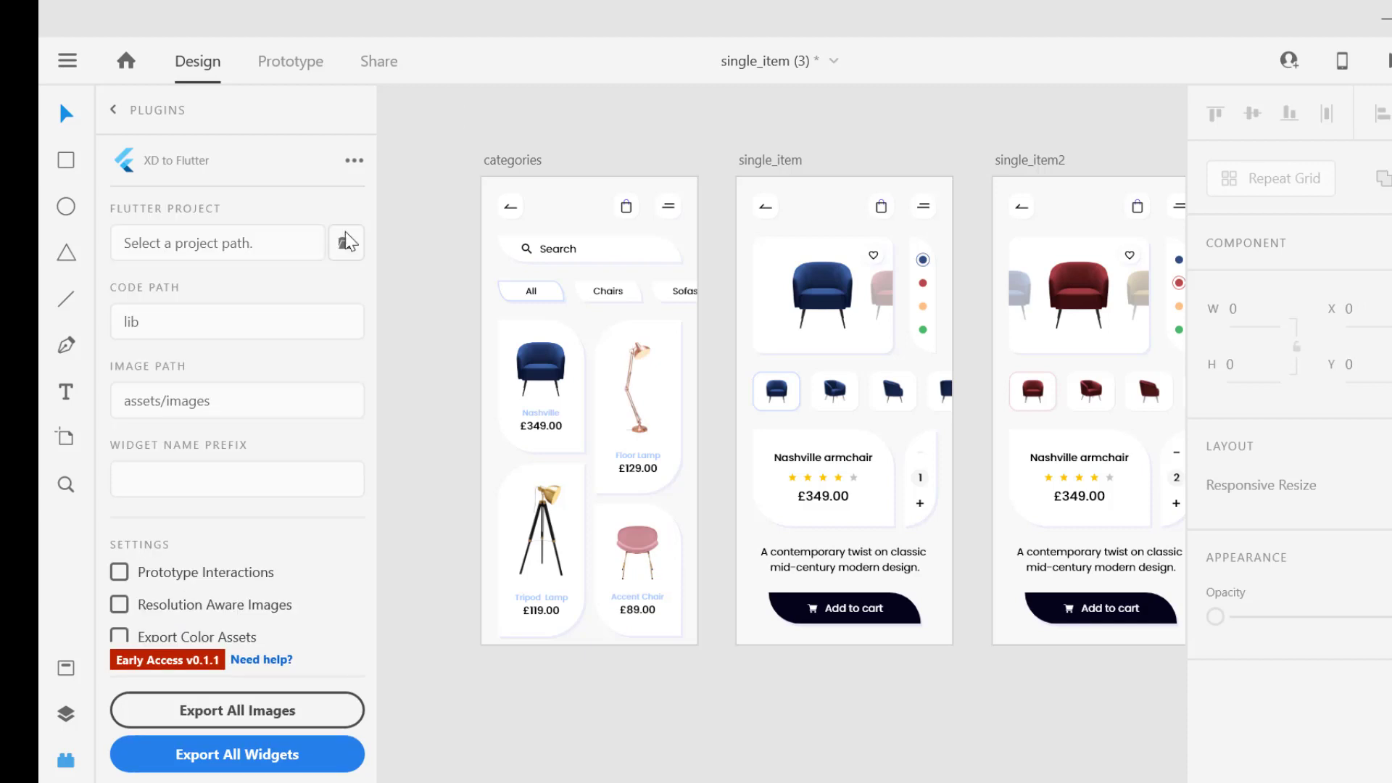
left_click(344, 243)
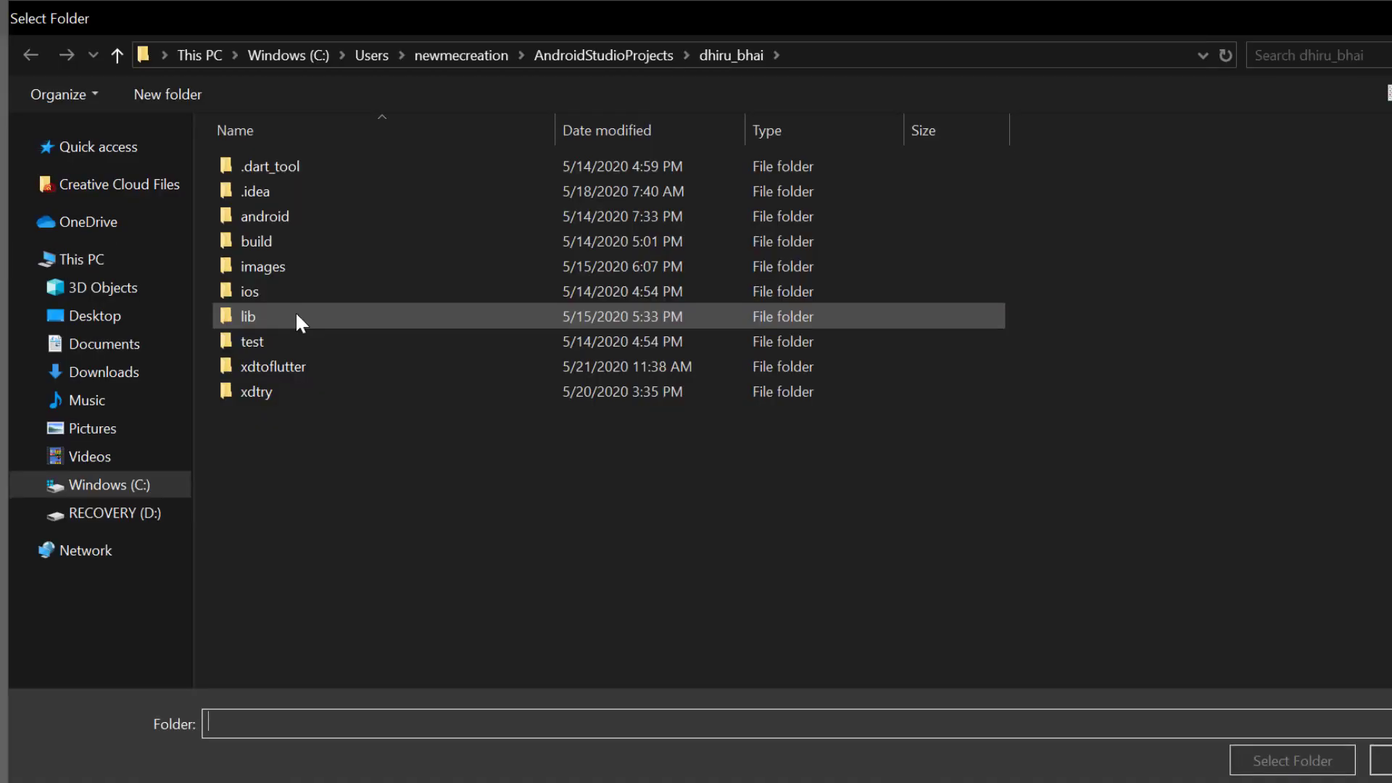
left_click(300, 366)
left_click(1291, 760)
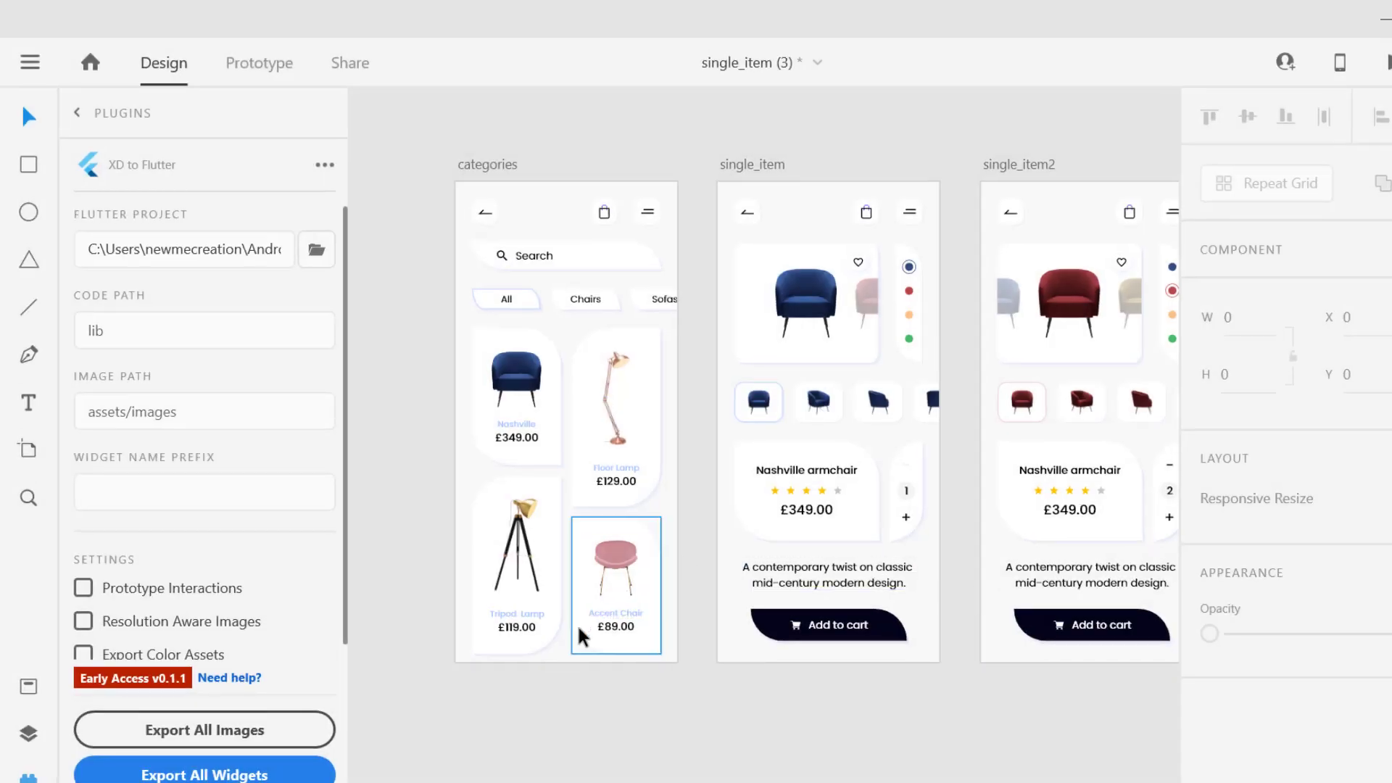
Select all elements of the categories artboard, then export all images and all widgets and check the export warnings
left_click_drag(394, 138, 638, 705)
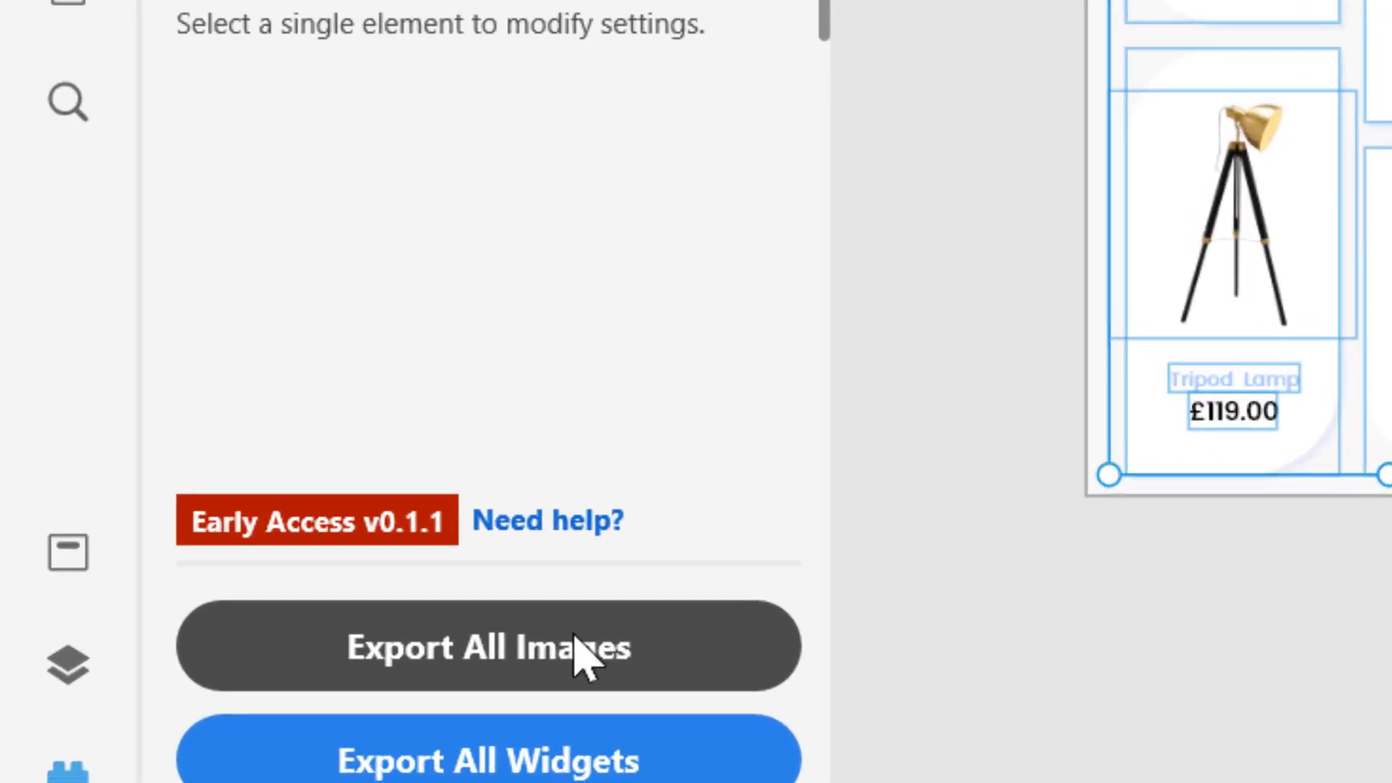
left_click(239, 725)
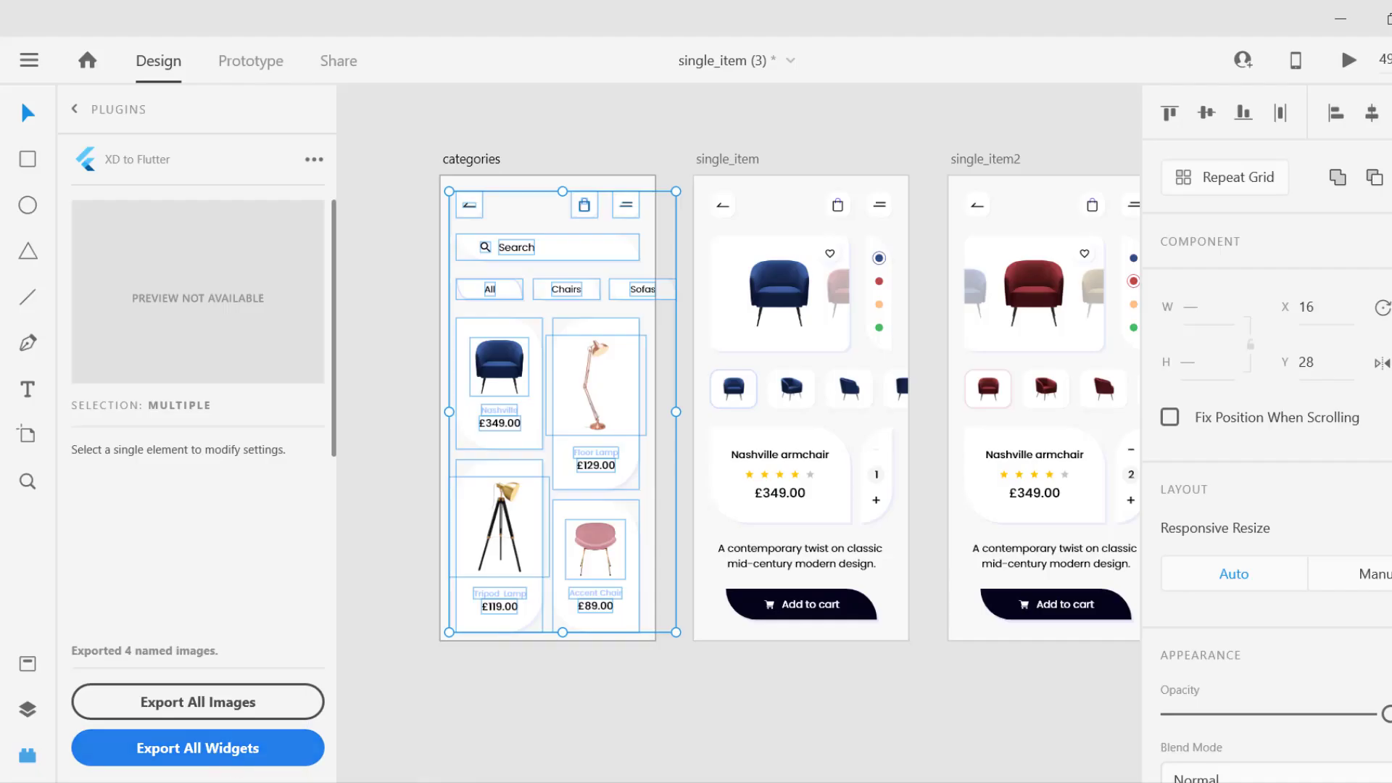
left_click(562, 768)
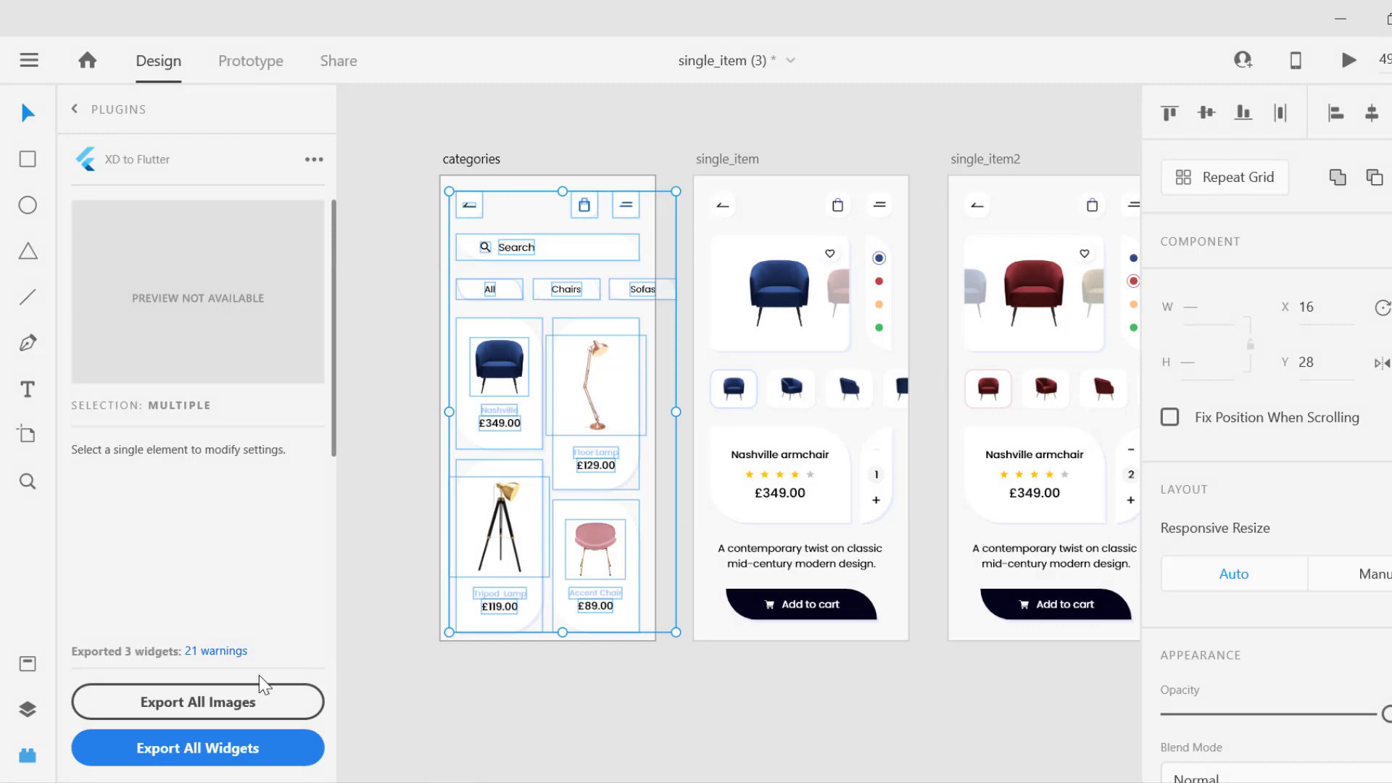
left_click(236, 652)
key("Escape")
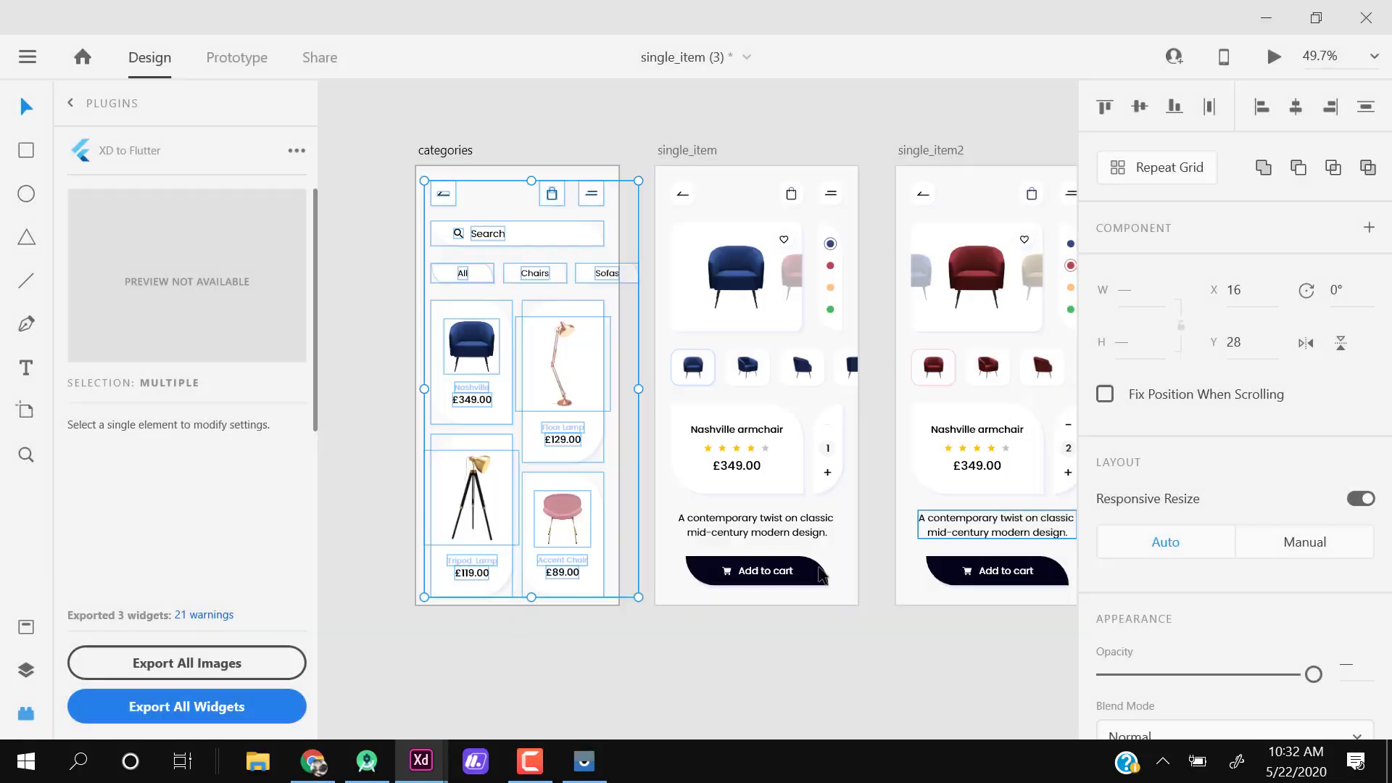
Switch to Android Studio and check the exported pictures and the new Dart files in the project's lib folder
left_click(389, 465)
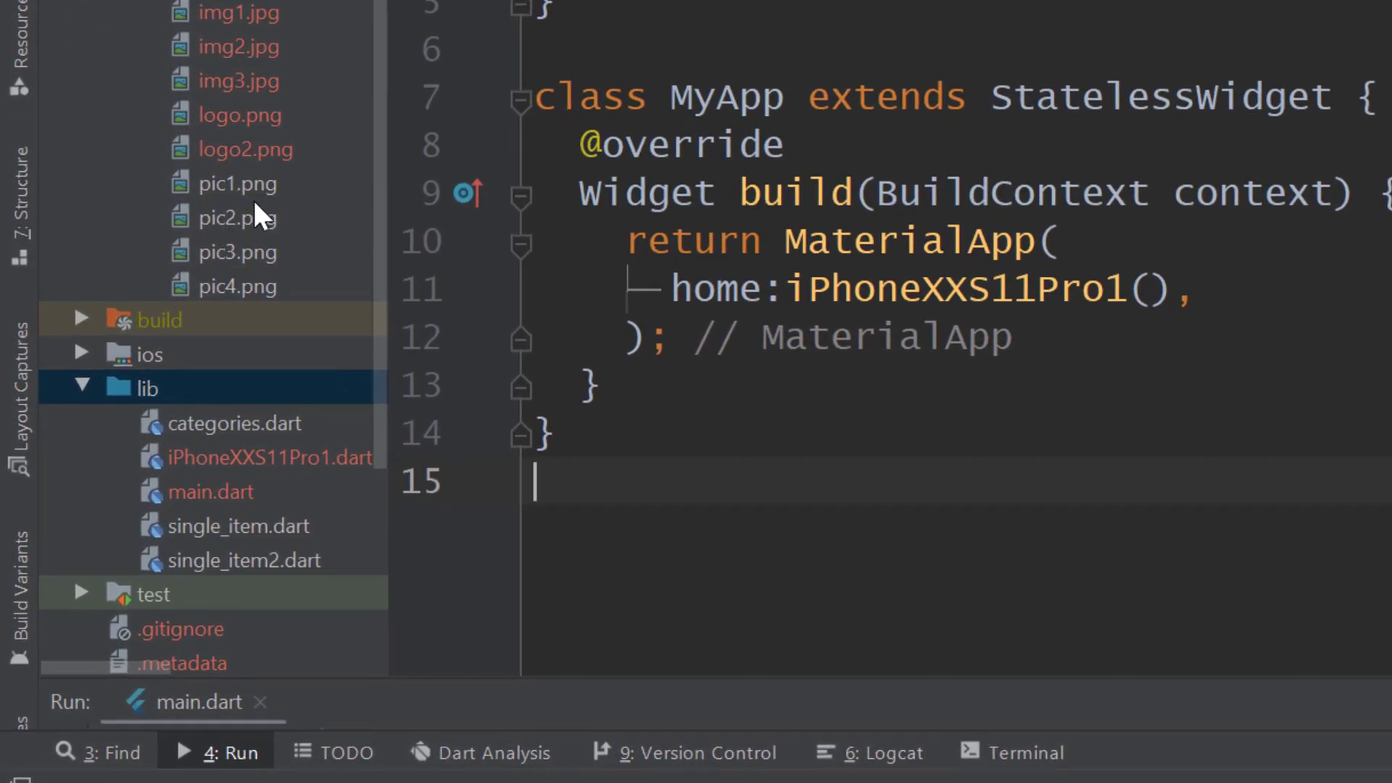
scroll(249, 220, "down", 4)
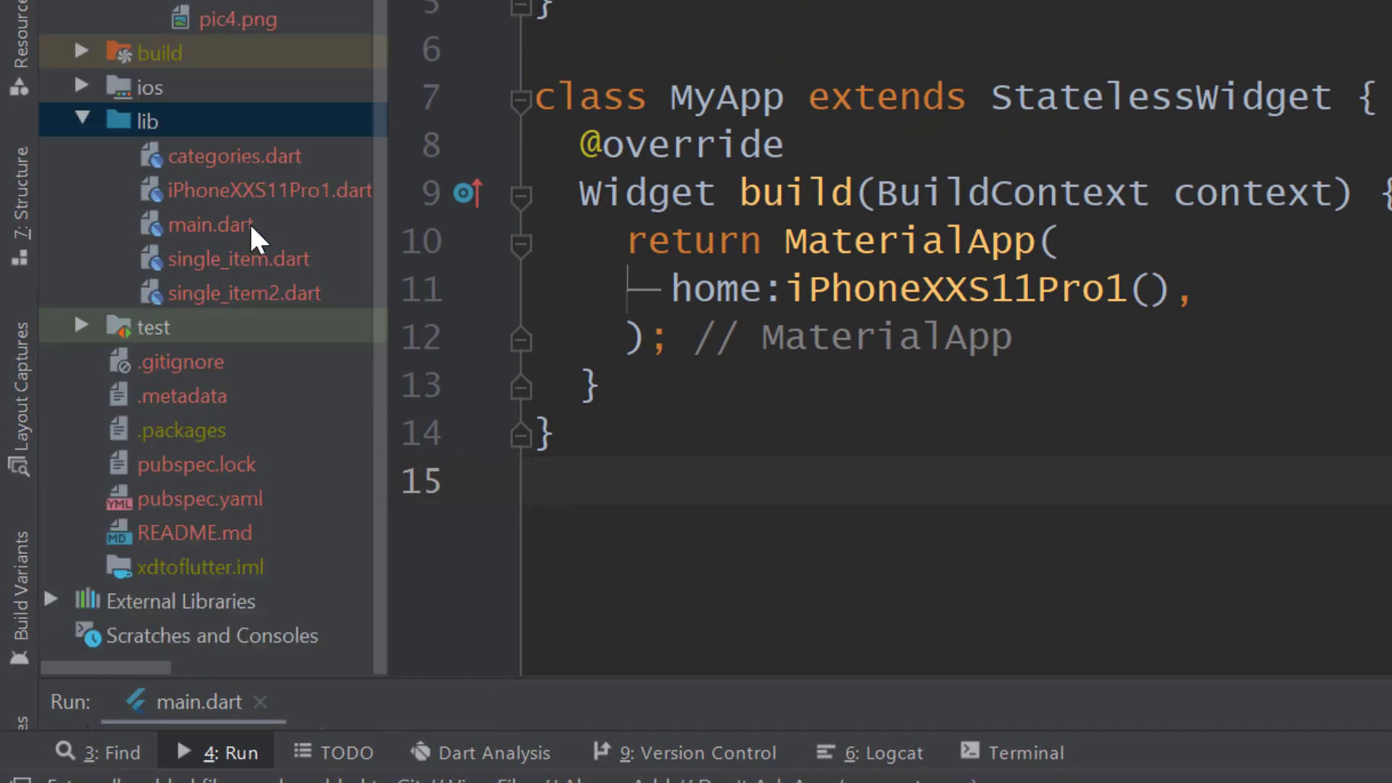
left_click(253, 165)
left_click(233, 263)
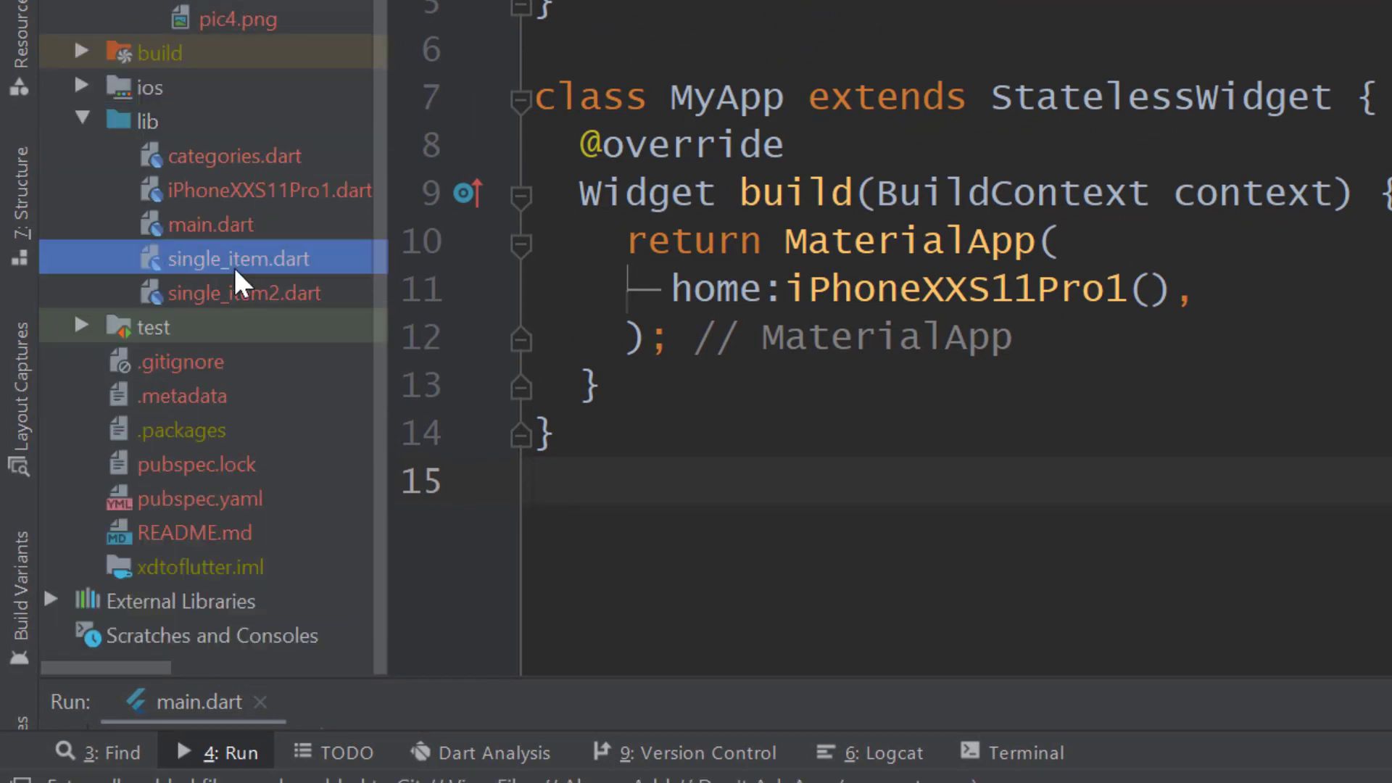
left_click(230, 154)
left_click(271, 298)
left_click(280, 258)
Replace the home widget of the MaterialApp in main.dart with categories() and import its categories.dart file
left_click_drag(787, 289, 1132, 281)
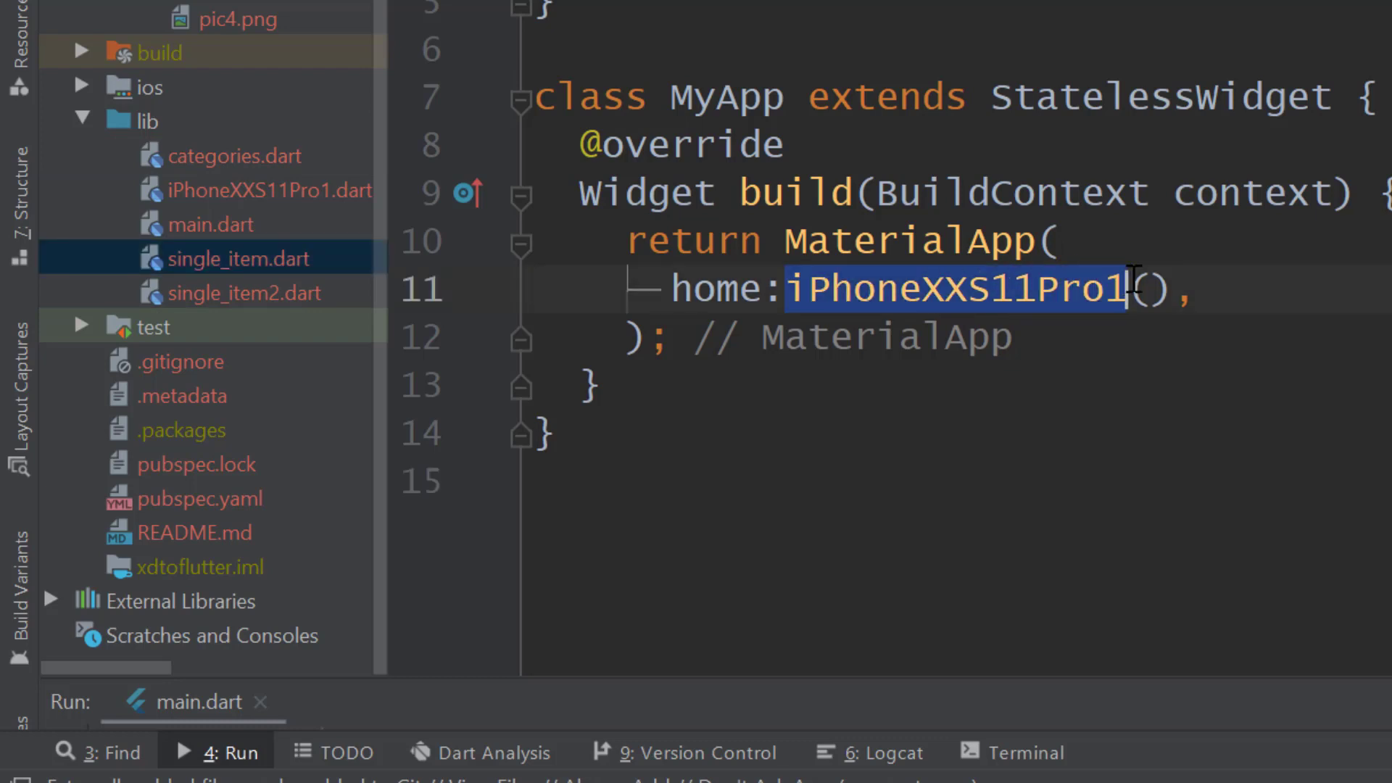
type("cater")
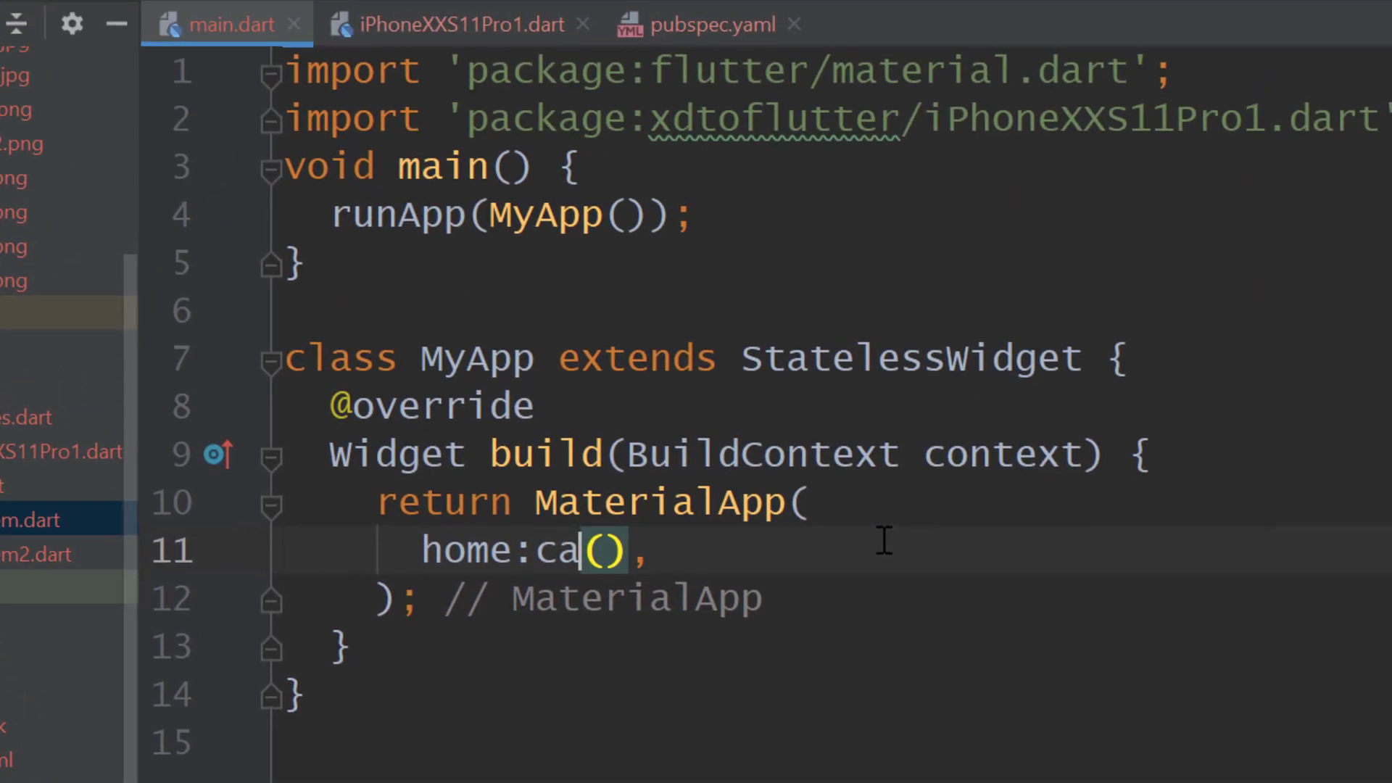
key("BackSpace")
type("gor")
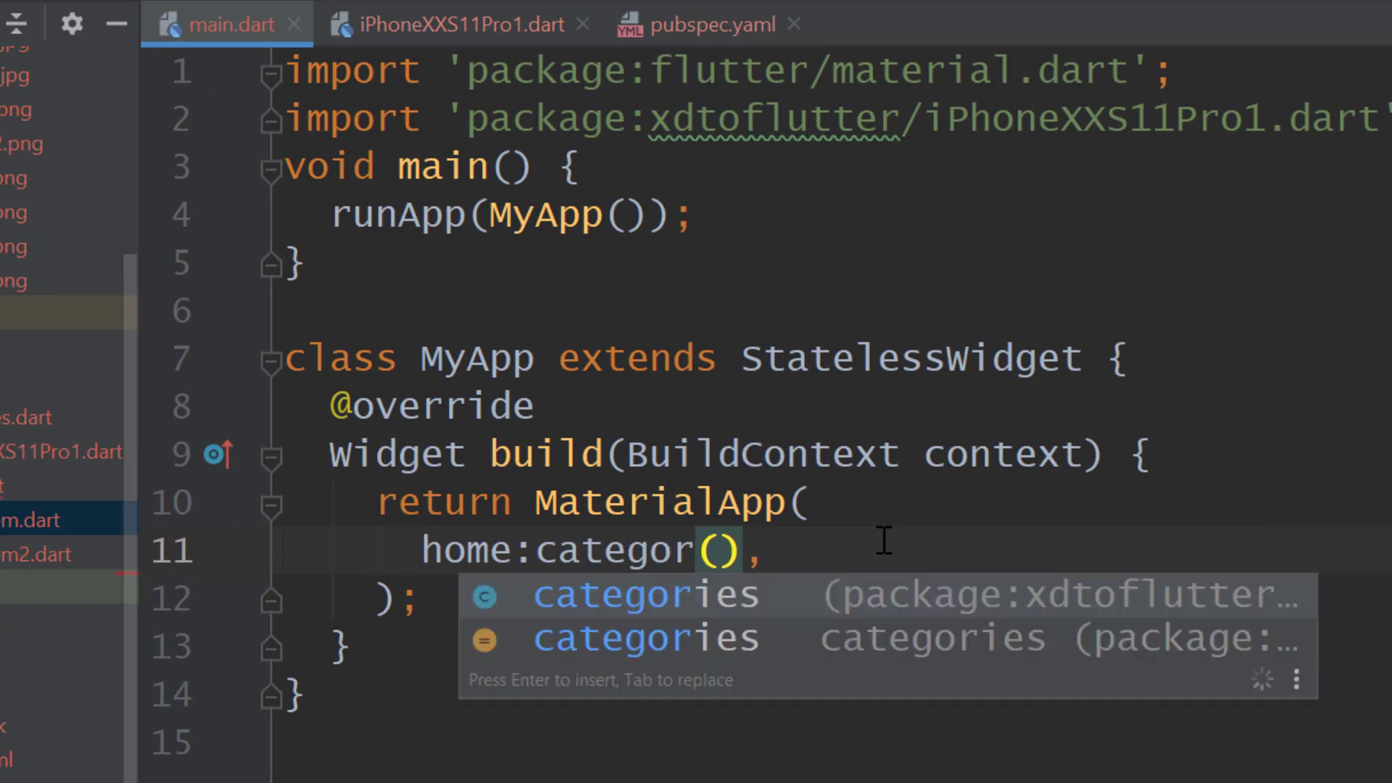
key("Return")
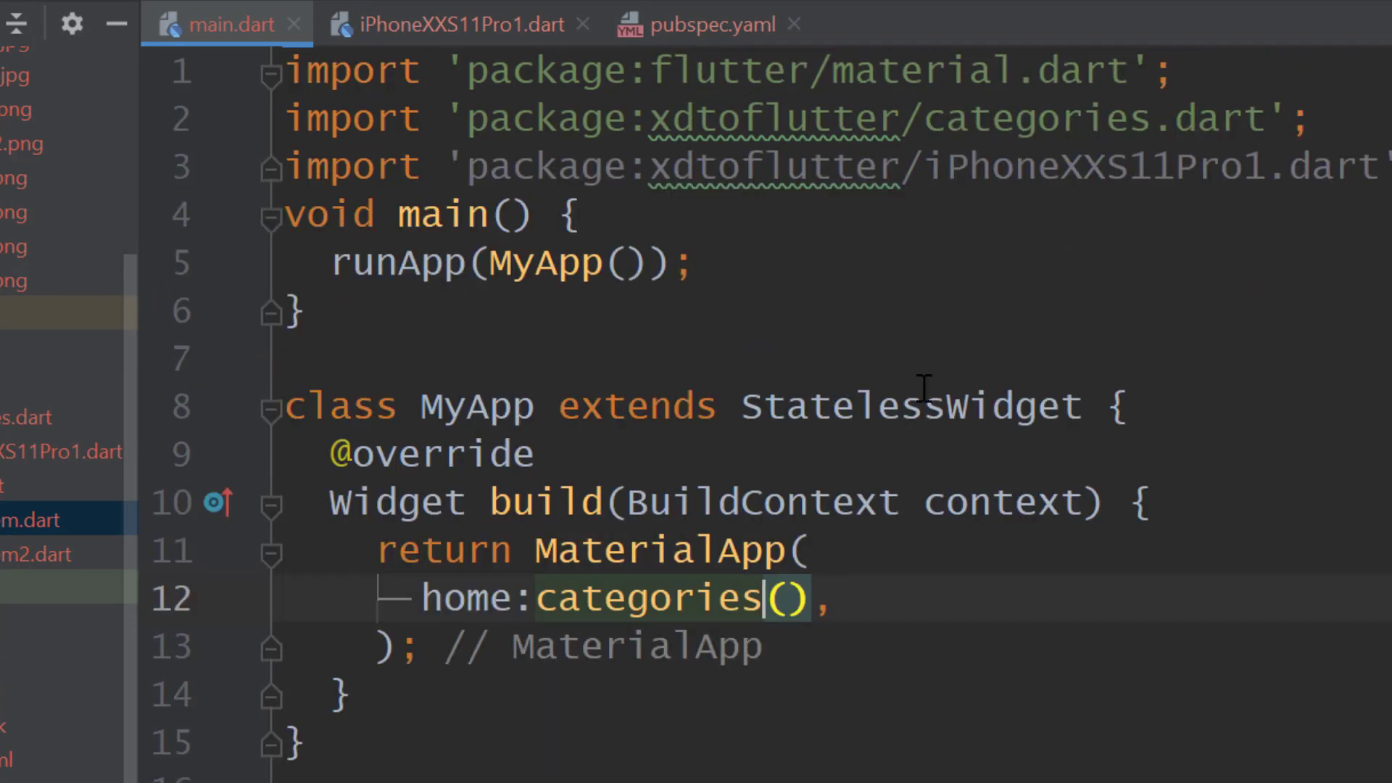
left_click_drag(1372, 117, 341, 122)
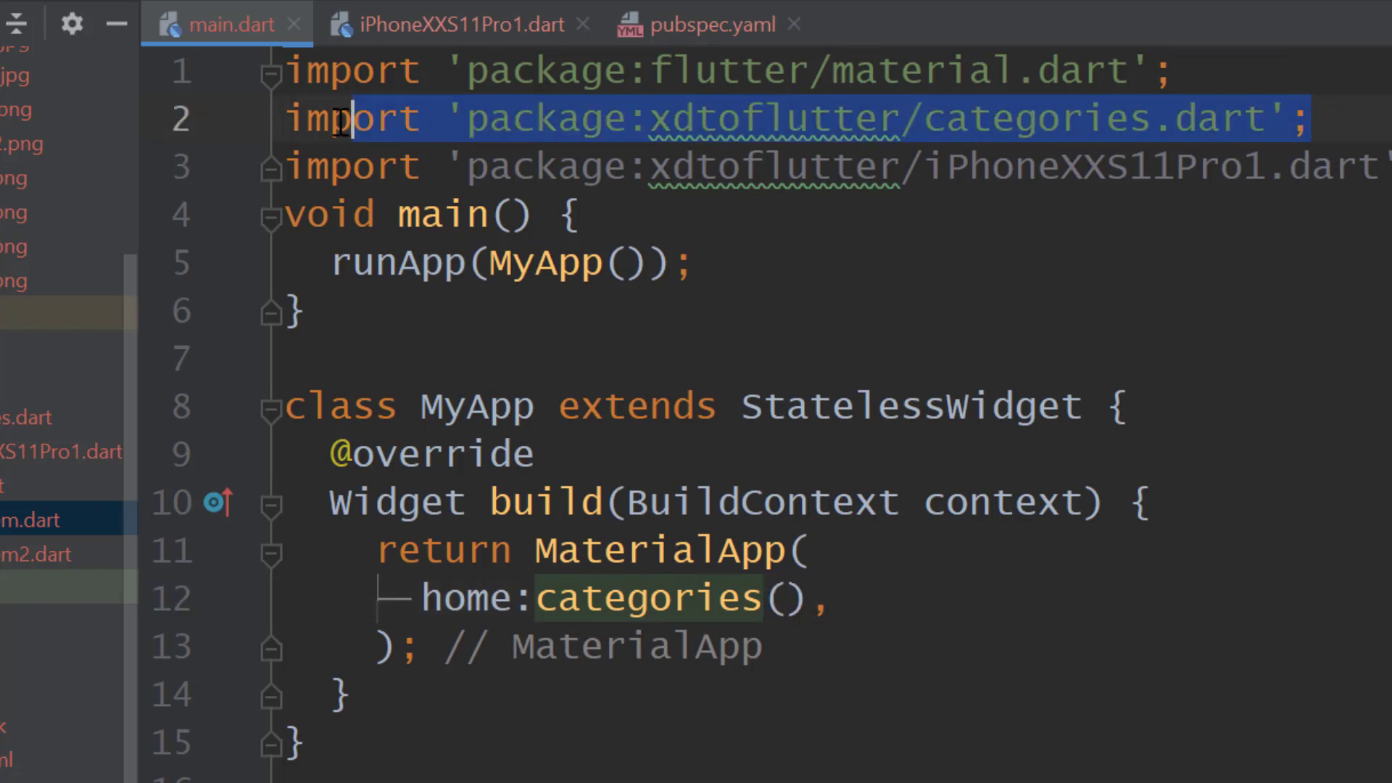
Check the generated code in categories.dart, then run the app on the Mi A3 and place the phone window beside the XD artboards
left_click(947, 578)
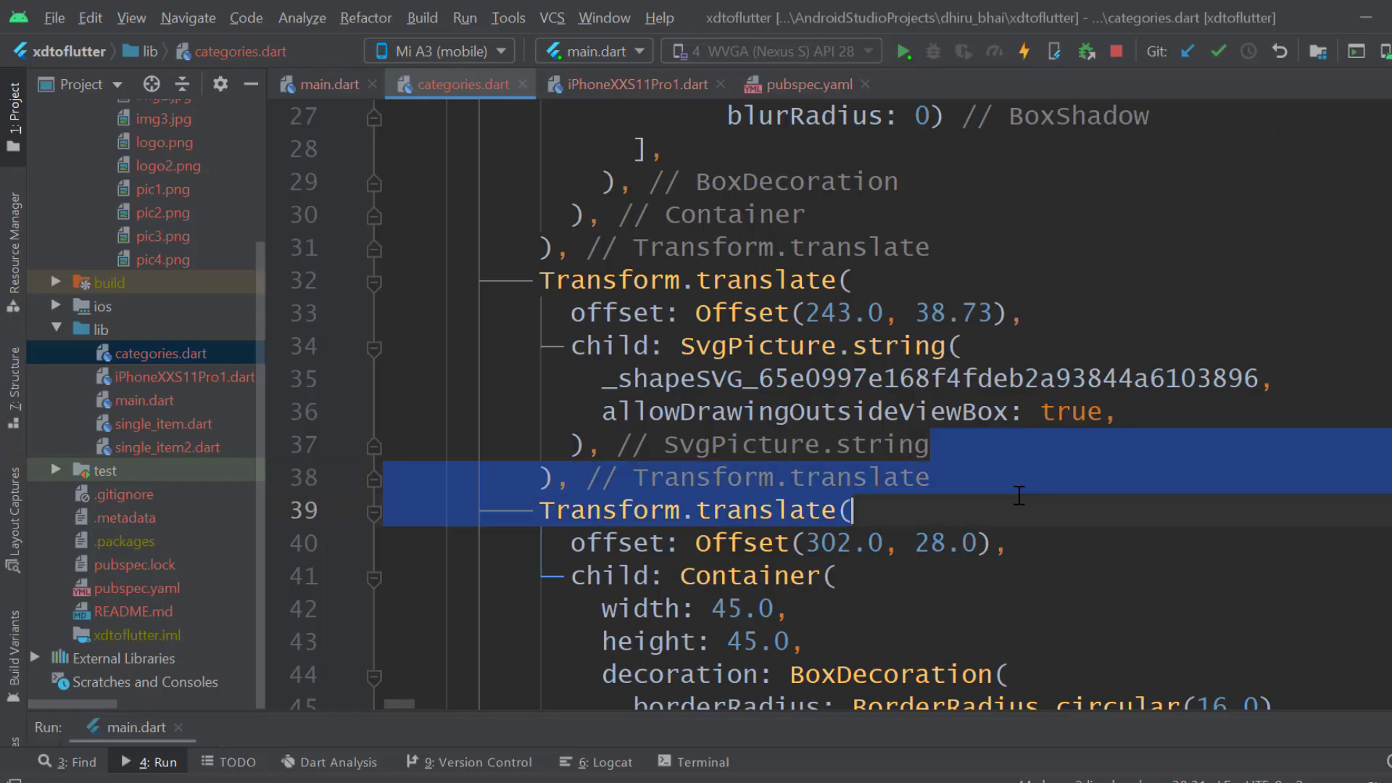
left_click(1141, 545)
scroll(1142, 546, "down", 5)
scroll(1142, 546, "up", 13)
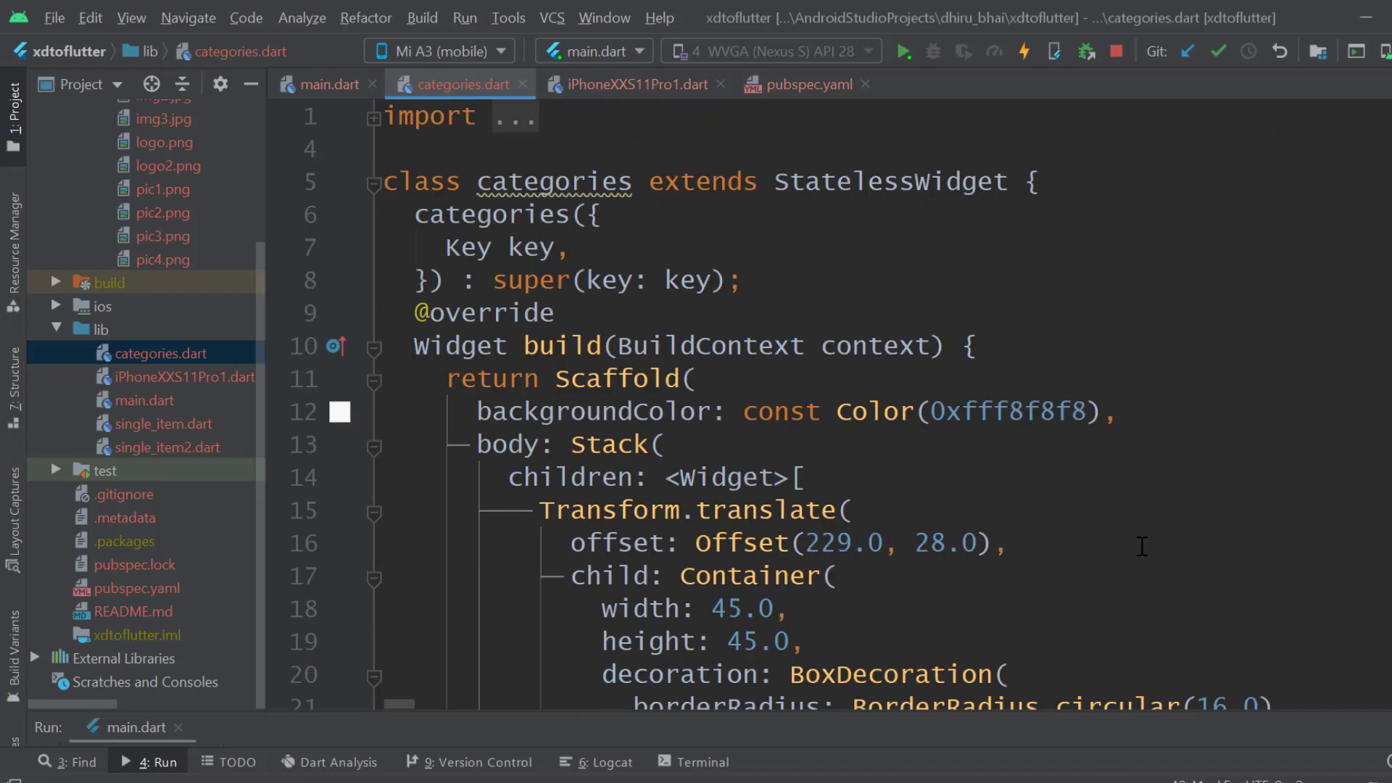
left_click(514, 127)
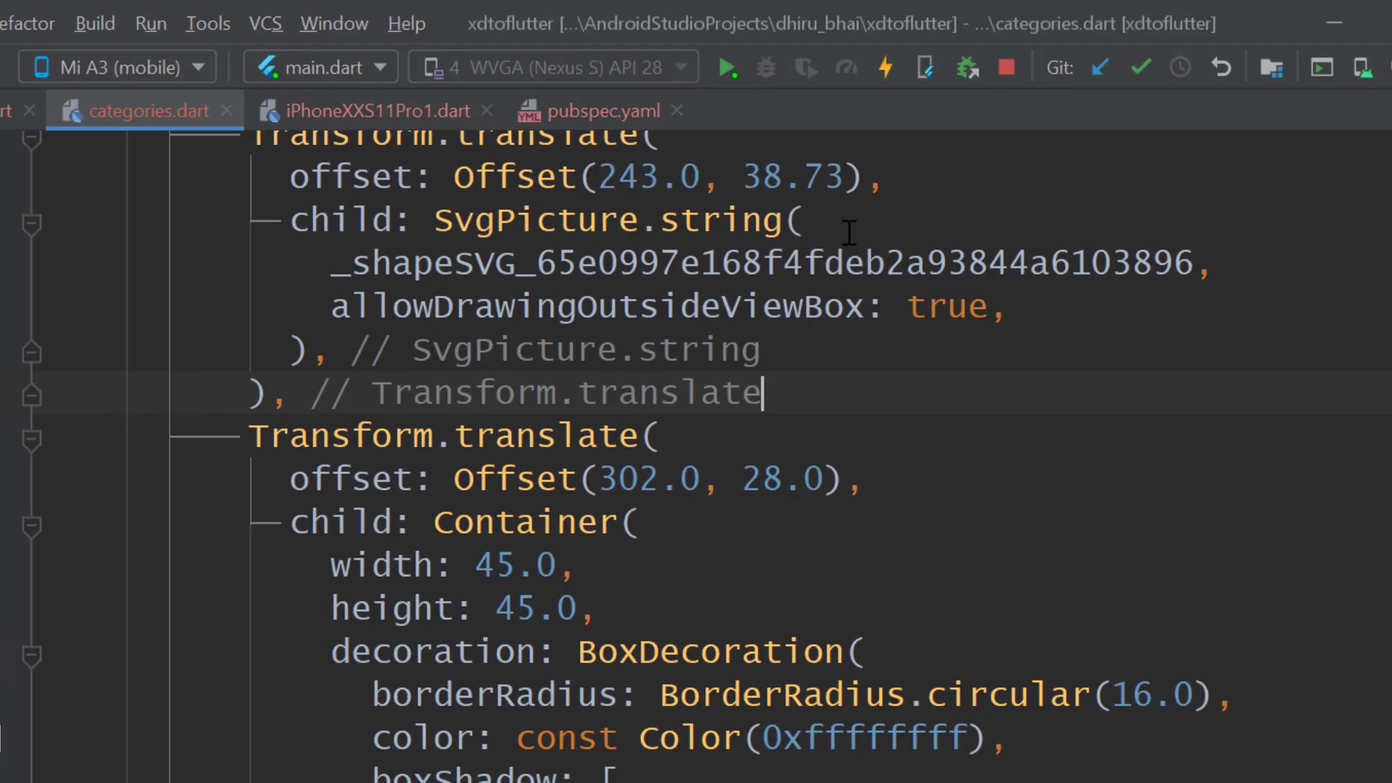
left_click(906, 57)
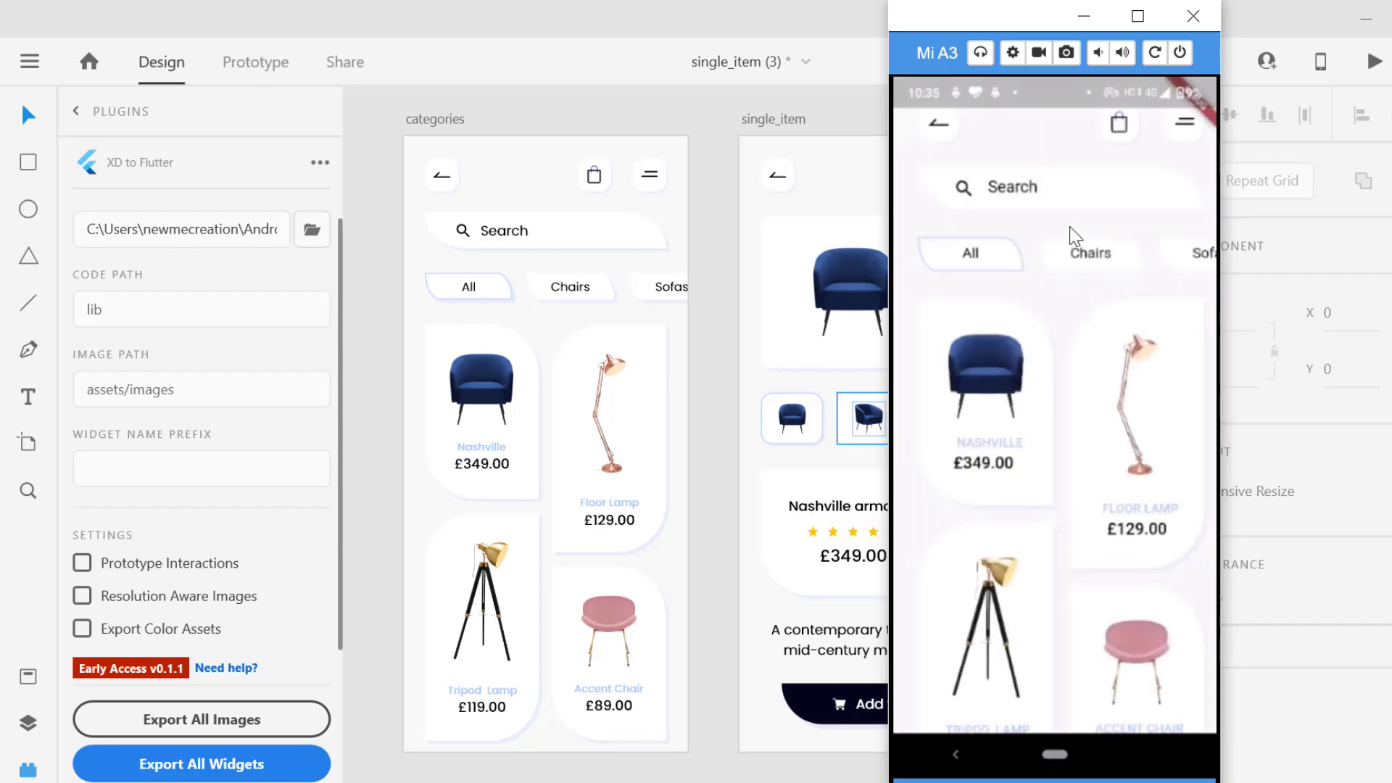
left_click_drag(980, 27, 769, 26)
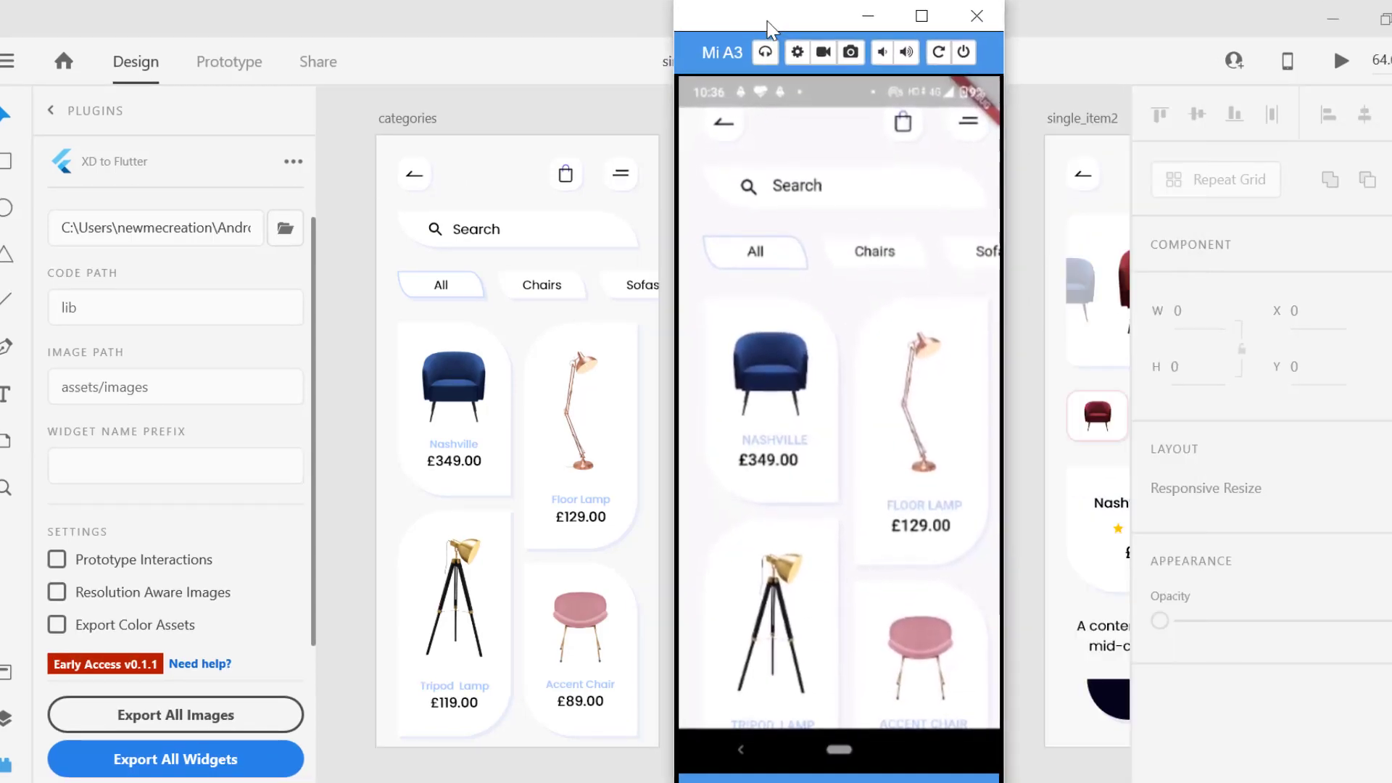
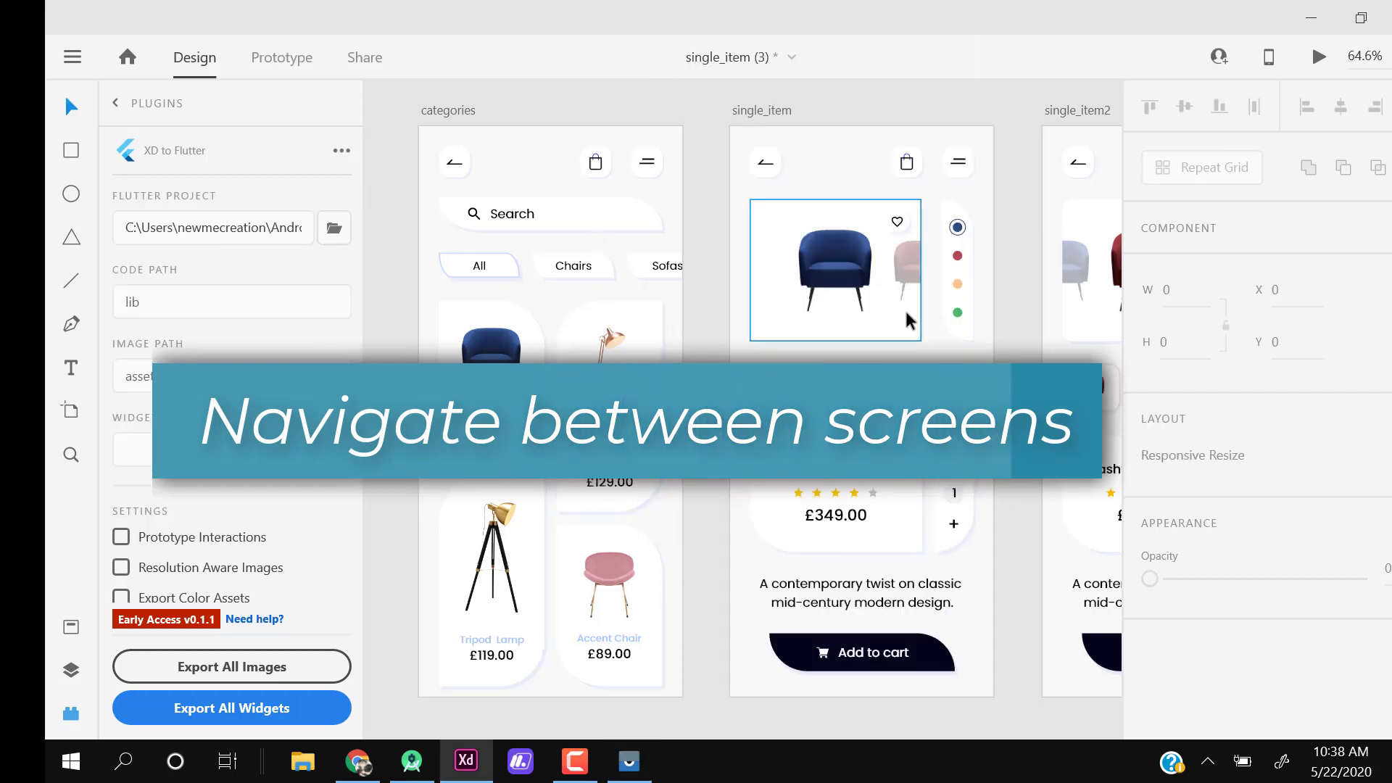
Select all elements of the single_item artboard and ungroup them repeatedly, including the masked armchair card
mouse_move(686, 99)
left_mouse_down()
mouse_move(795, 129)
mouse_move(954, 259)
mouse_move(1009, 679)
left_mouse_up()
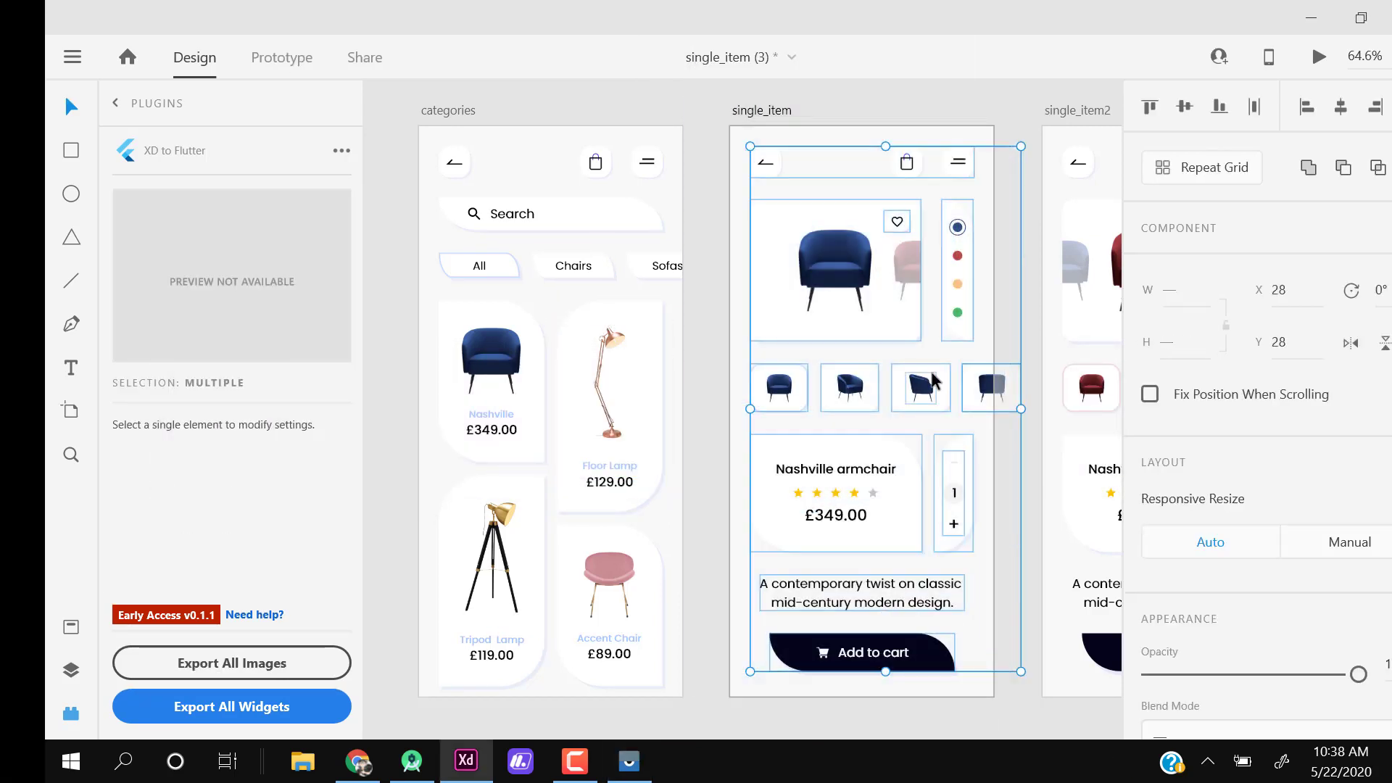
right_click(935, 395)
left_click(964, 360)
right_click(883, 348)
left_click(928, 394)
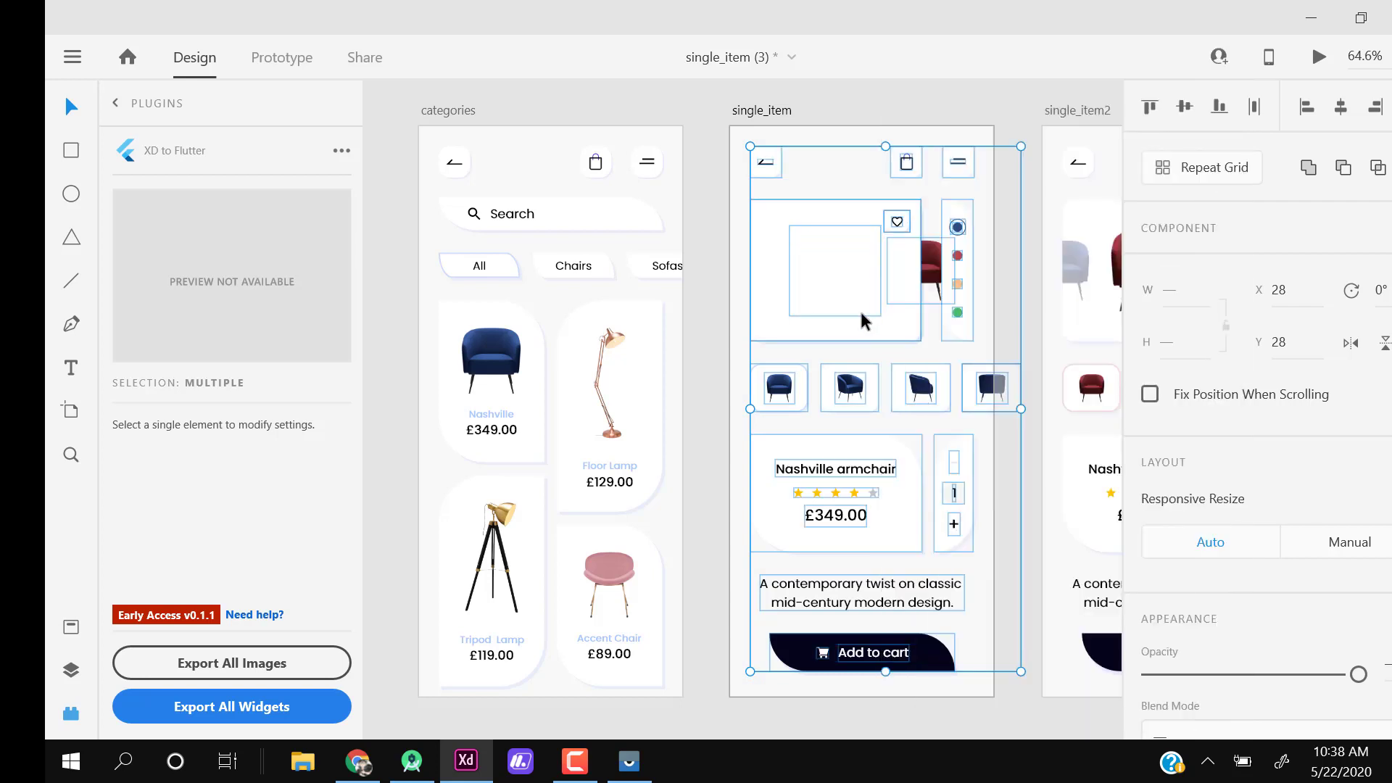
right_click(864, 311)
left_click(928, 394)
right_click(866, 295)
left_click(825, 267)
Move all elements of the single_item artboard together to X 31 and Y 18
mouse_move(927, 263)
left_mouse_down()
mouse_move(889, 266)
mouse_move(924, 254)
left_mouse_up()
key("ctrl+a")
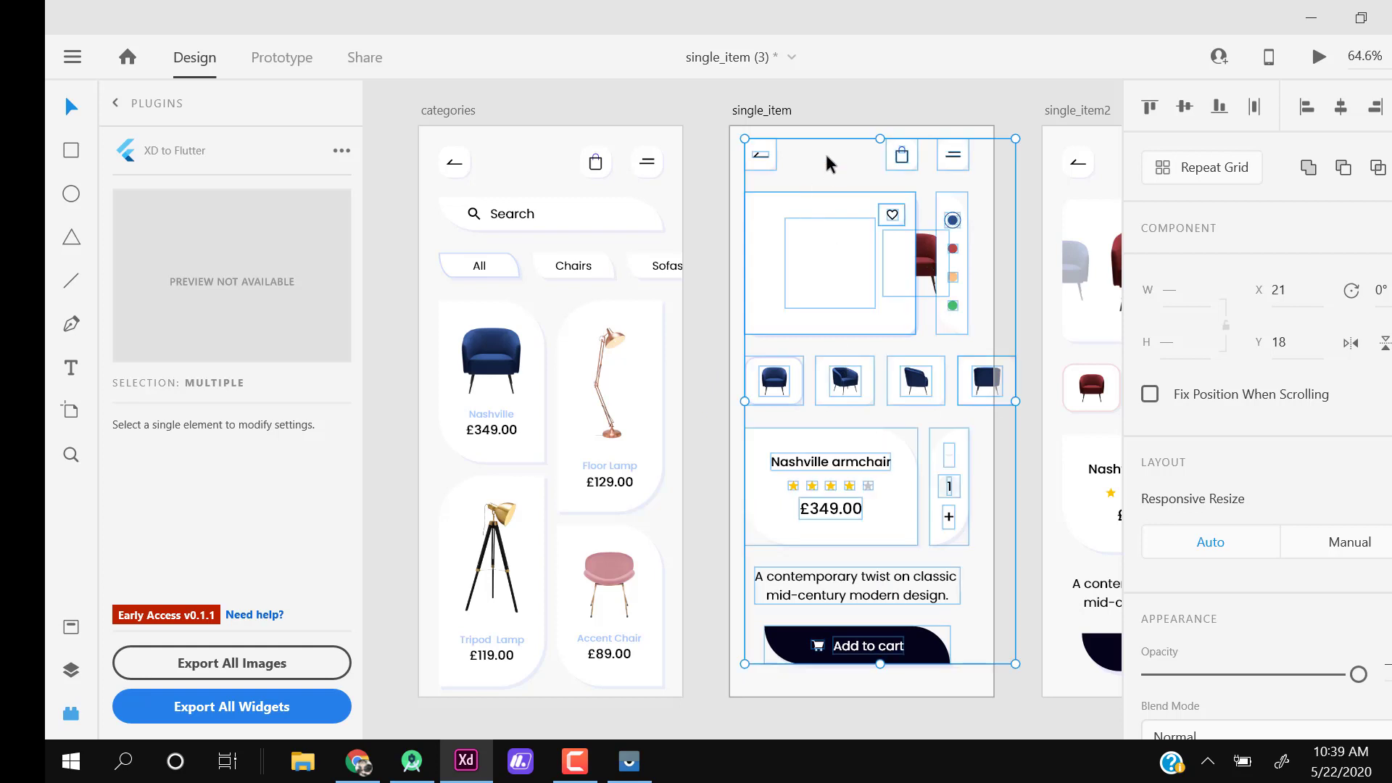
left_click_drag(919, 264, 936, 261)
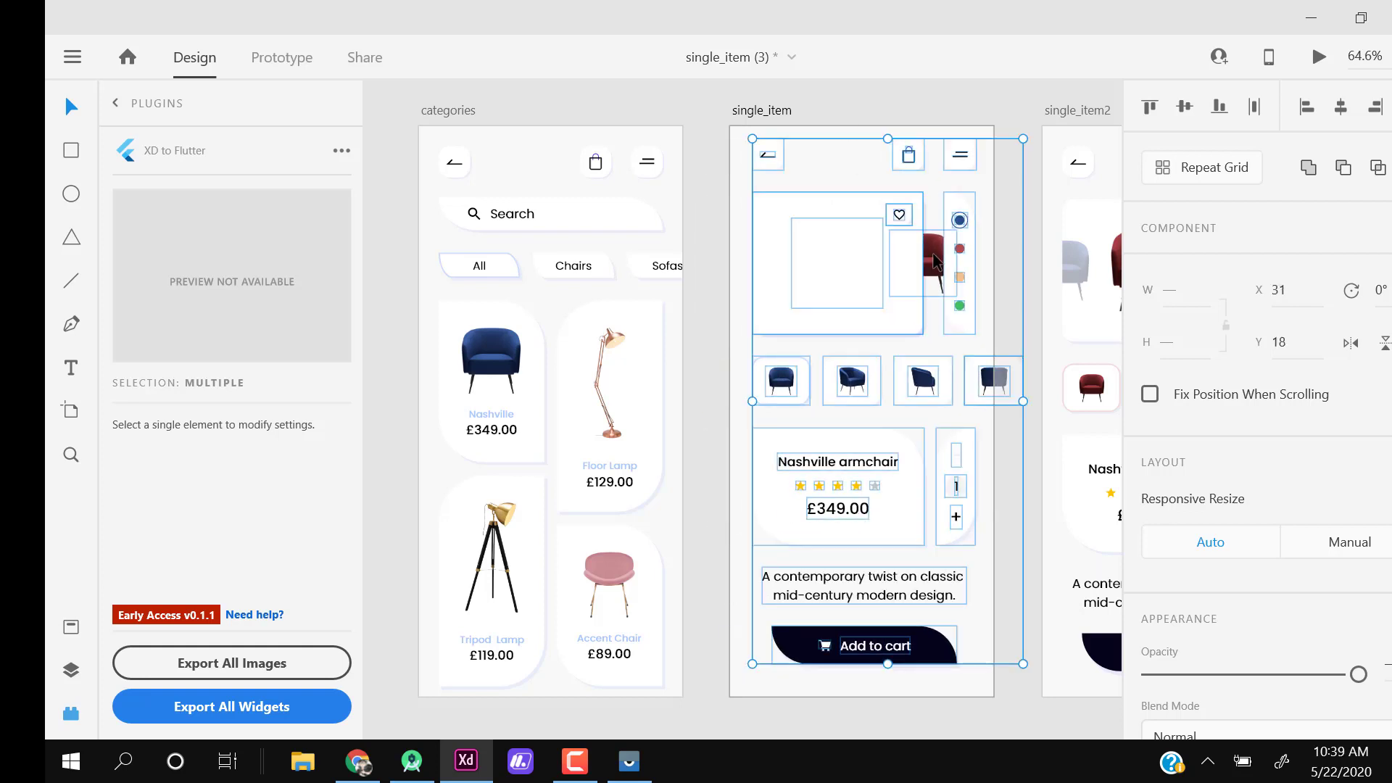
left_click(822, 266)
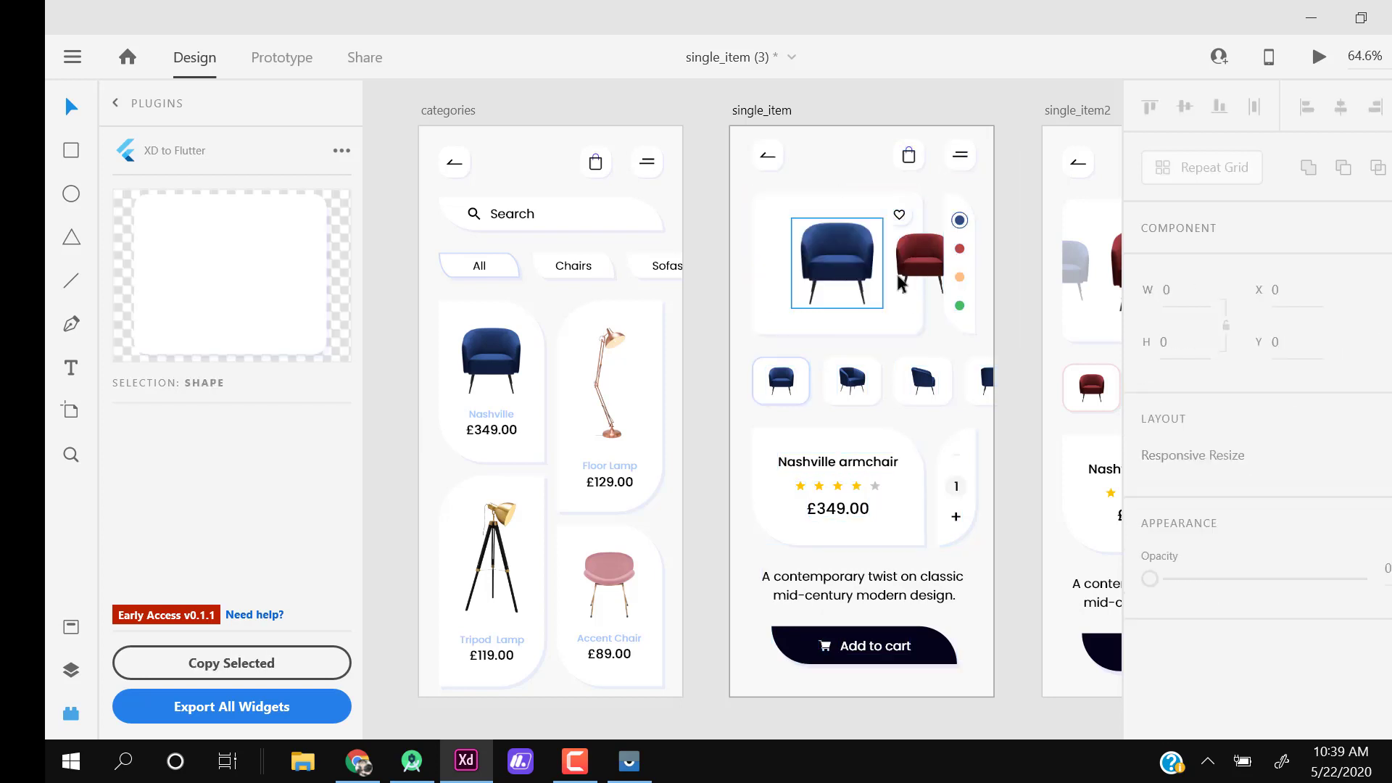
Delete the red armchair beside the large blue one on the single_item artboard and check the remaining elements for groups
left_click(915, 280)
key("Delete")
left_click(823, 274)
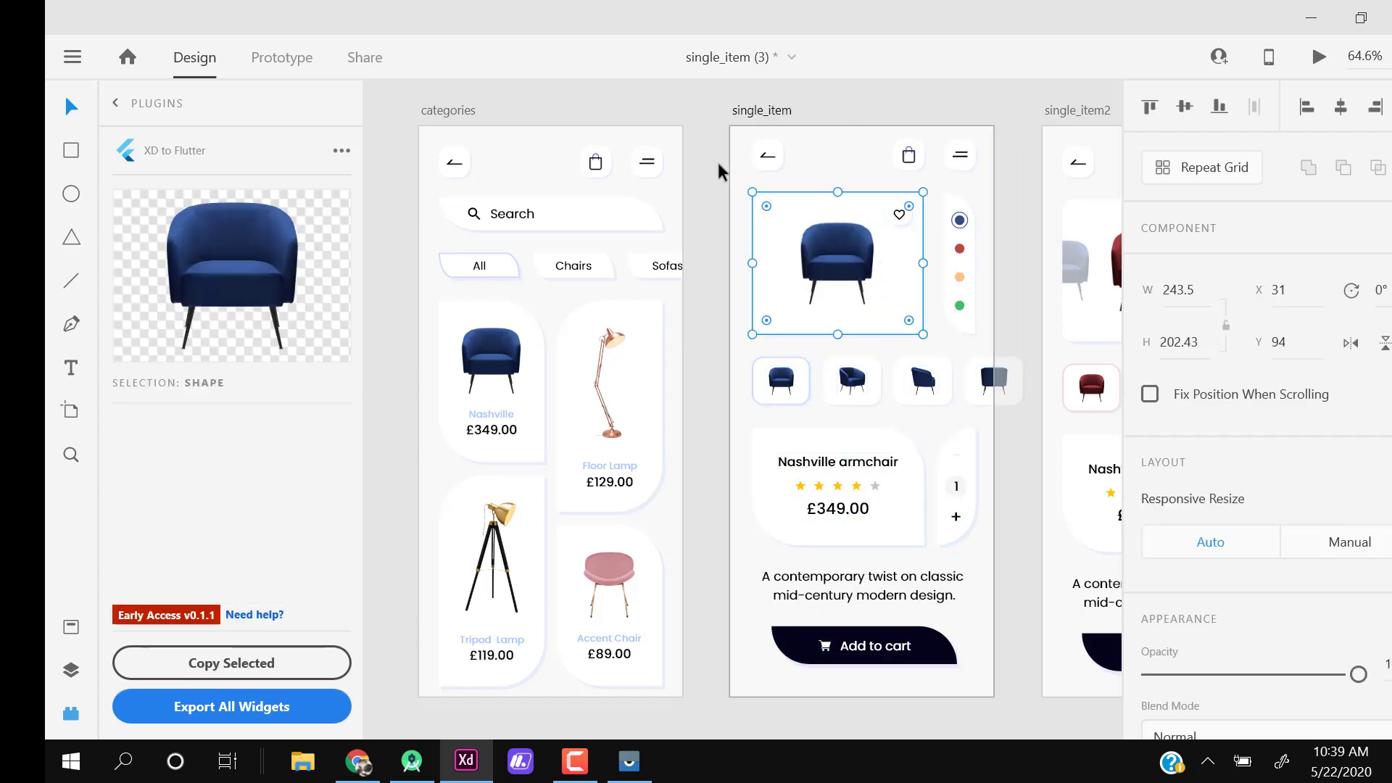
left_click_drag(722, 130, 969, 711)
right_click(884, 308)
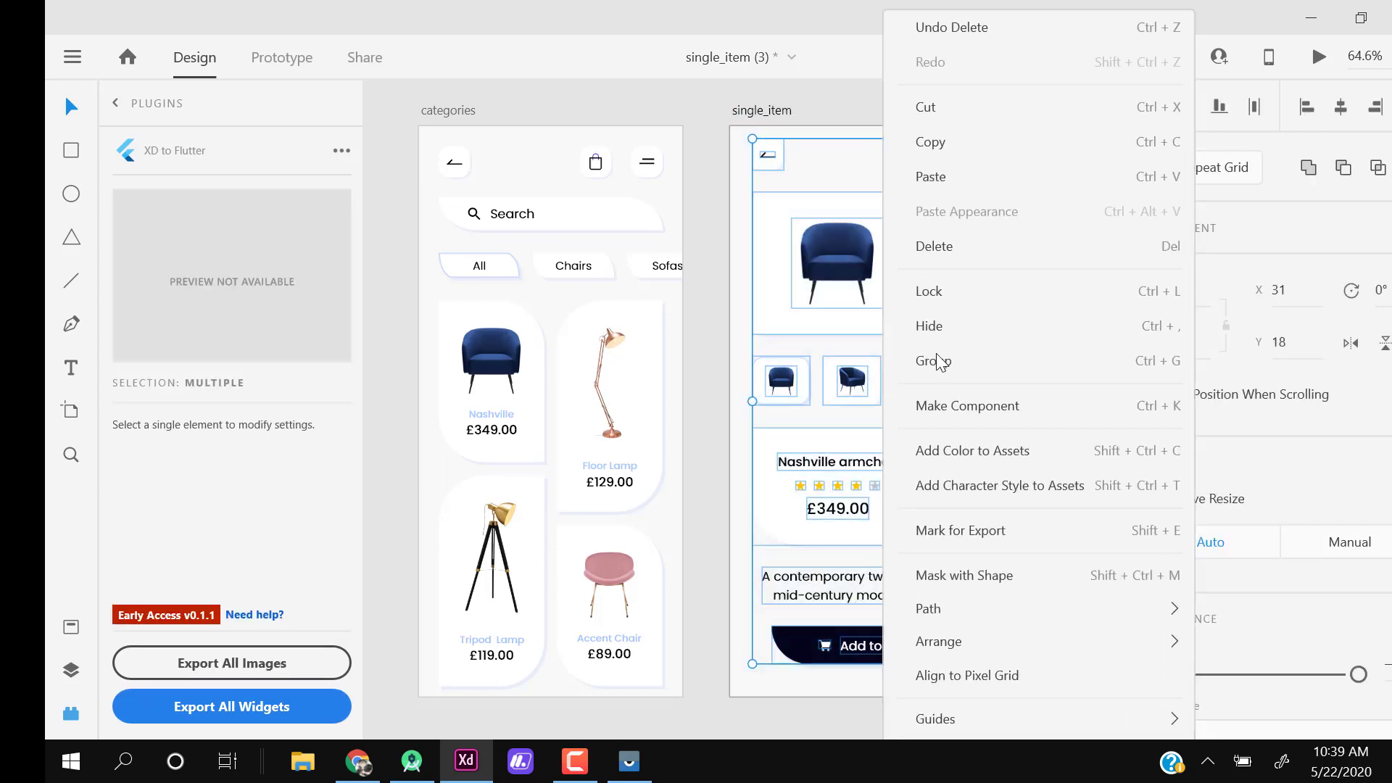
left_click(814, 178)
left_click(854, 100)
Give the single_item chair images export names, using pic5 for the second thumbnail, and export all images of the artboard
left_click(834, 262)
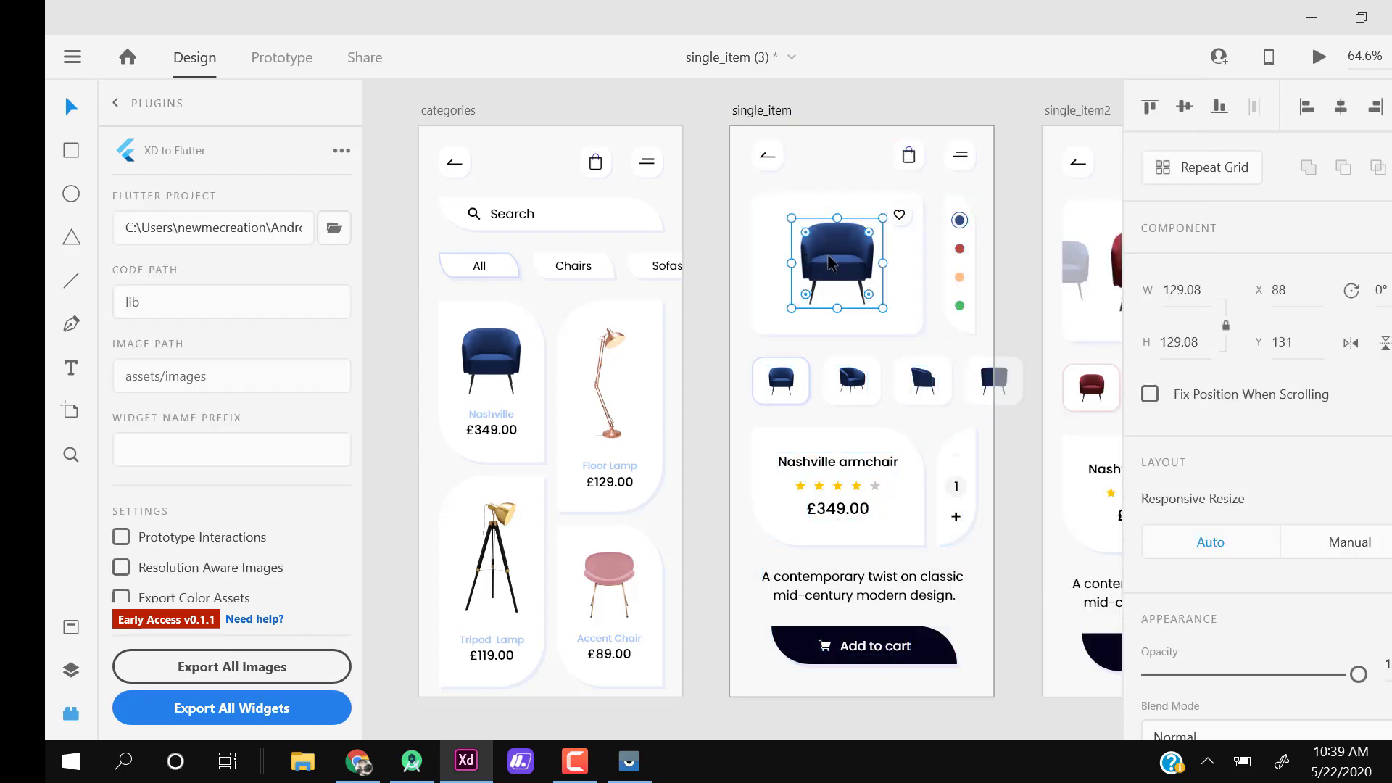
double_click(789, 385)
left_click(849, 385)
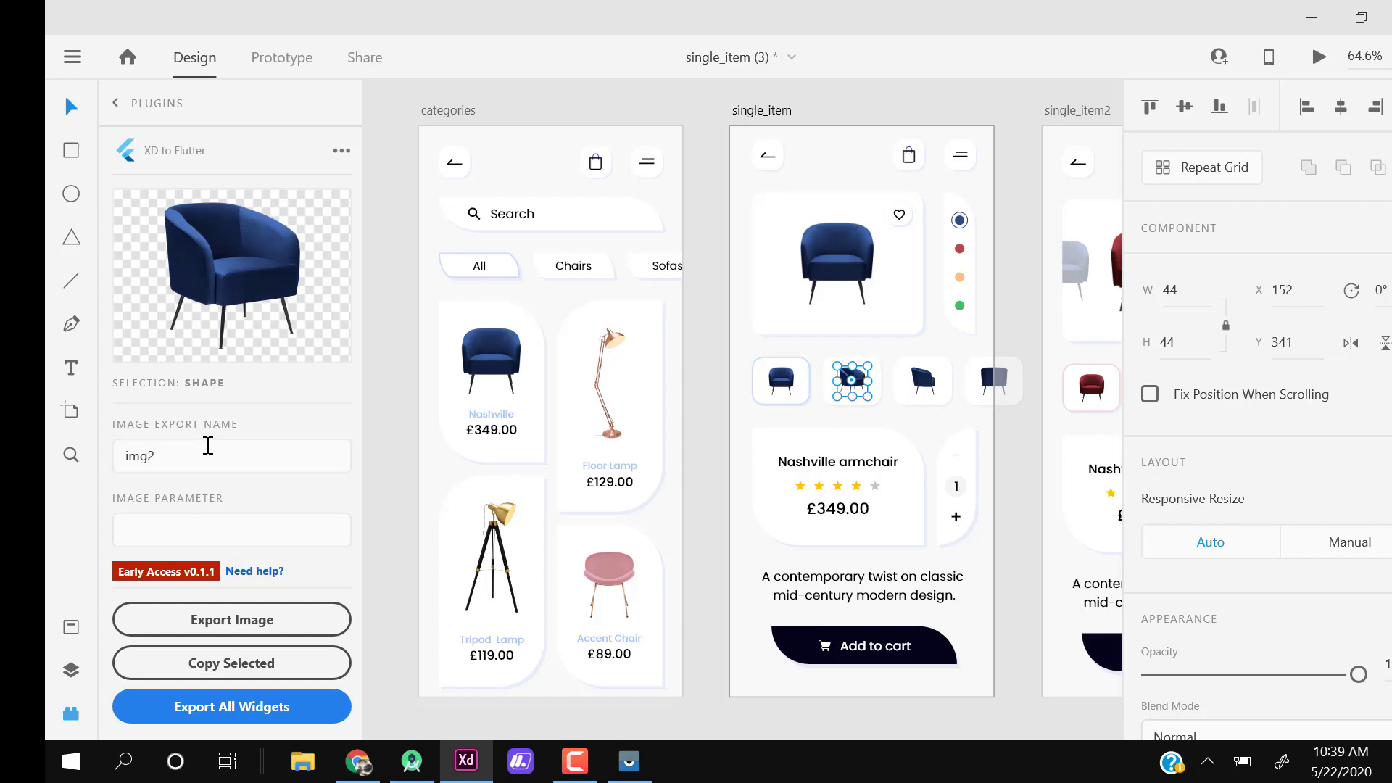
key("Escape")
double_click(787, 377)
double_click(841, 390)
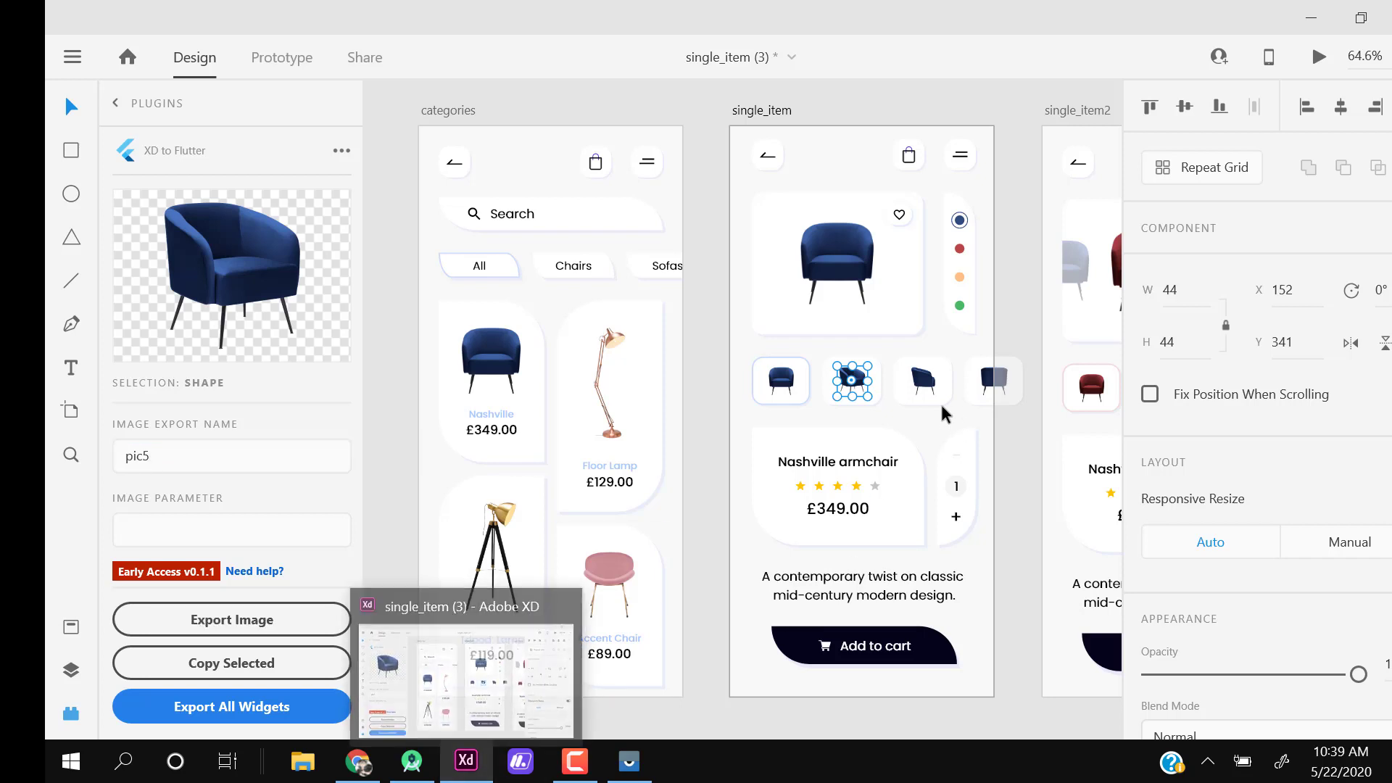
key("Tab")
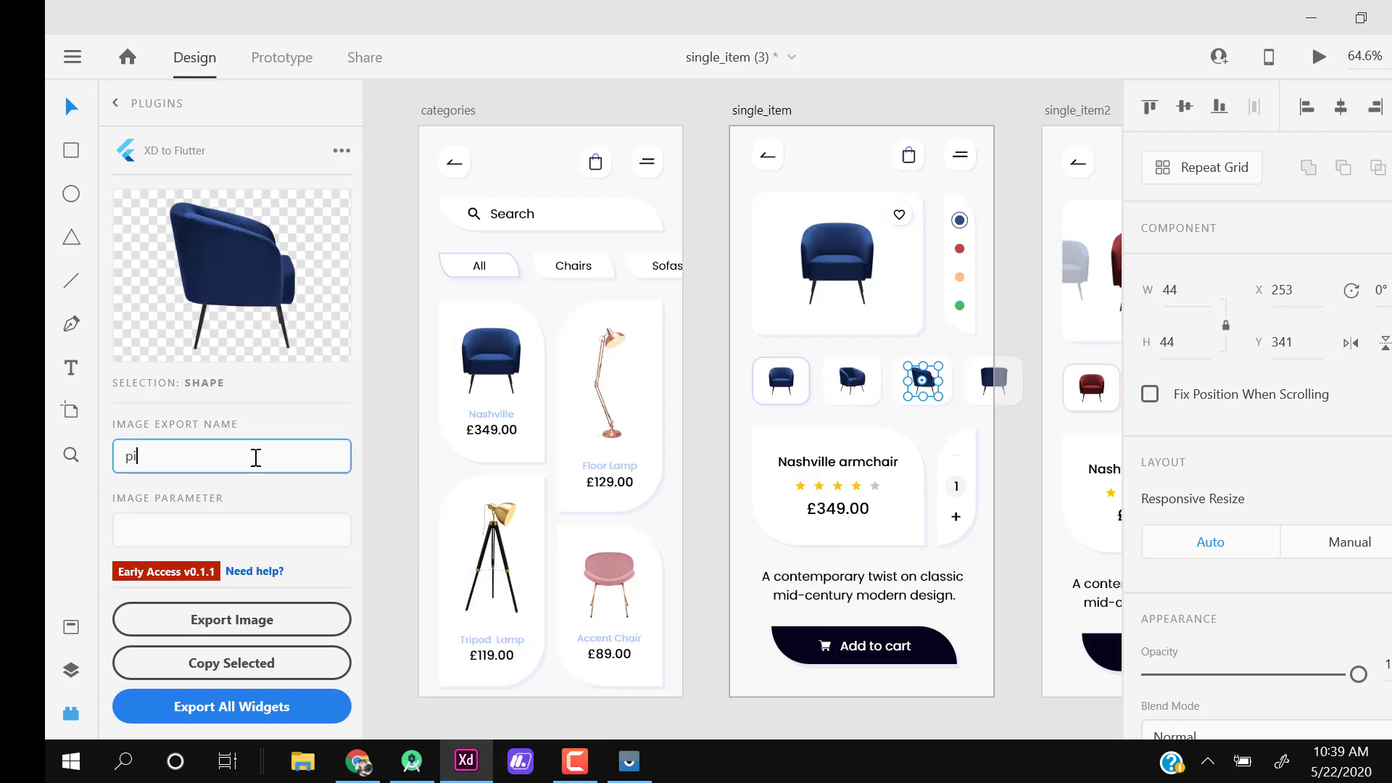
left_click_drag(703, 90, 954, 708)
left_click(293, 662)
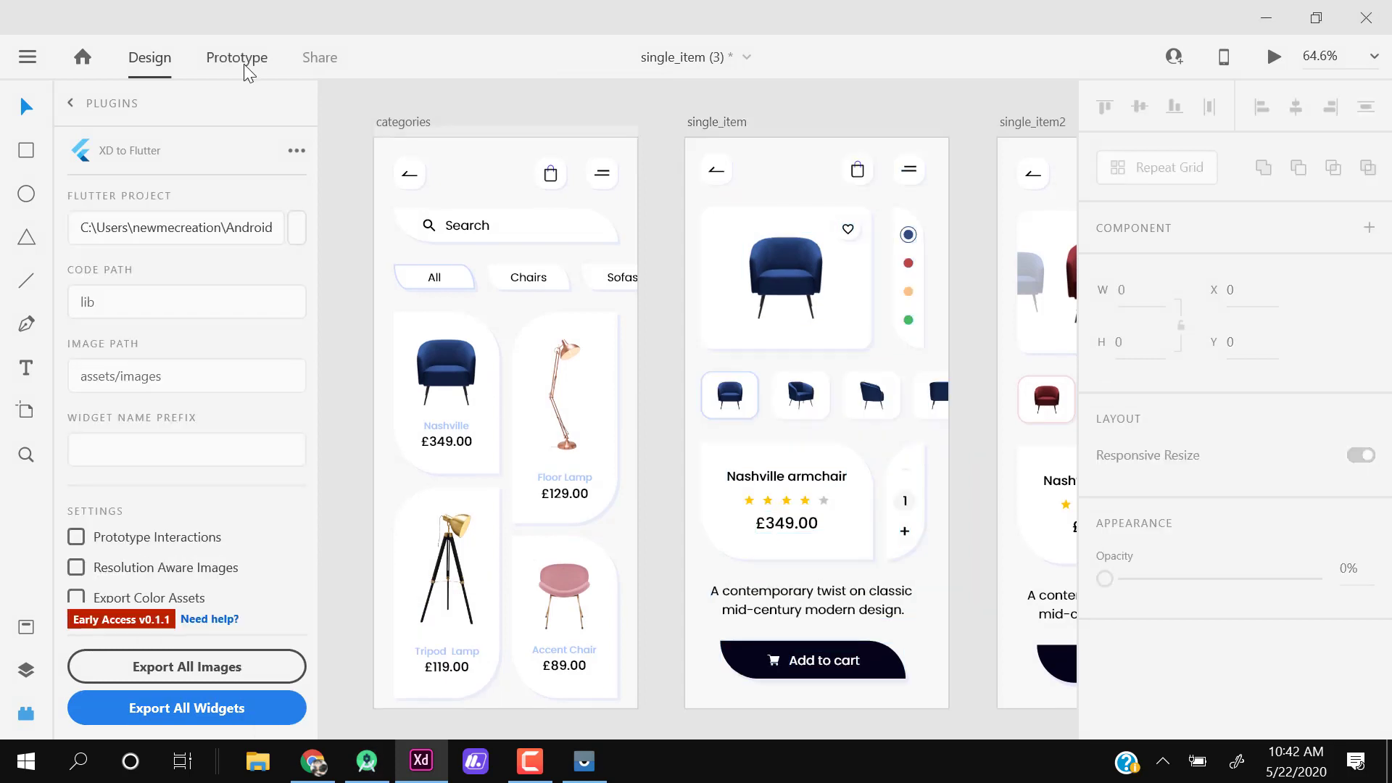
In Prototype mode, link the Nashville chair image to the single_item artboard and that artboard's back arrow to the categories artboard
left_click(245, 67)
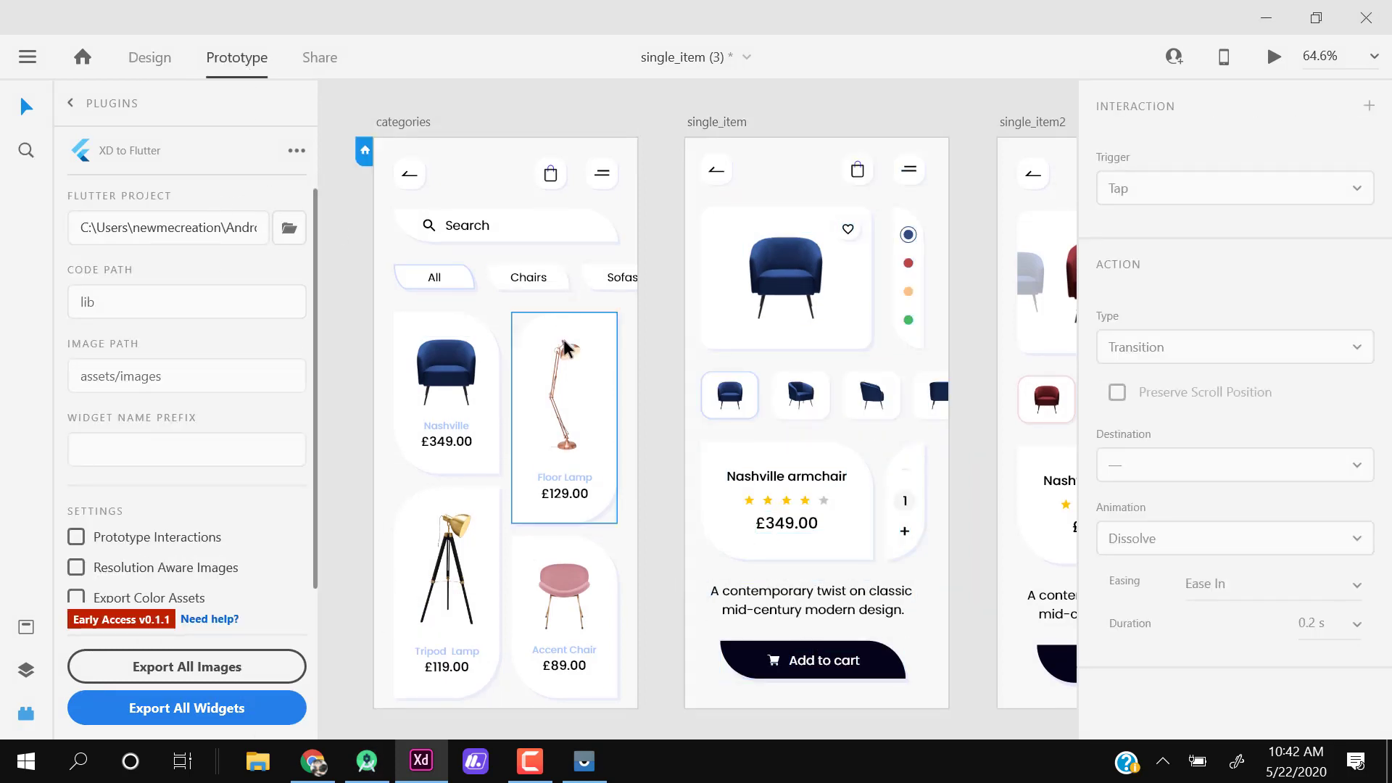
left_click(464, 390)
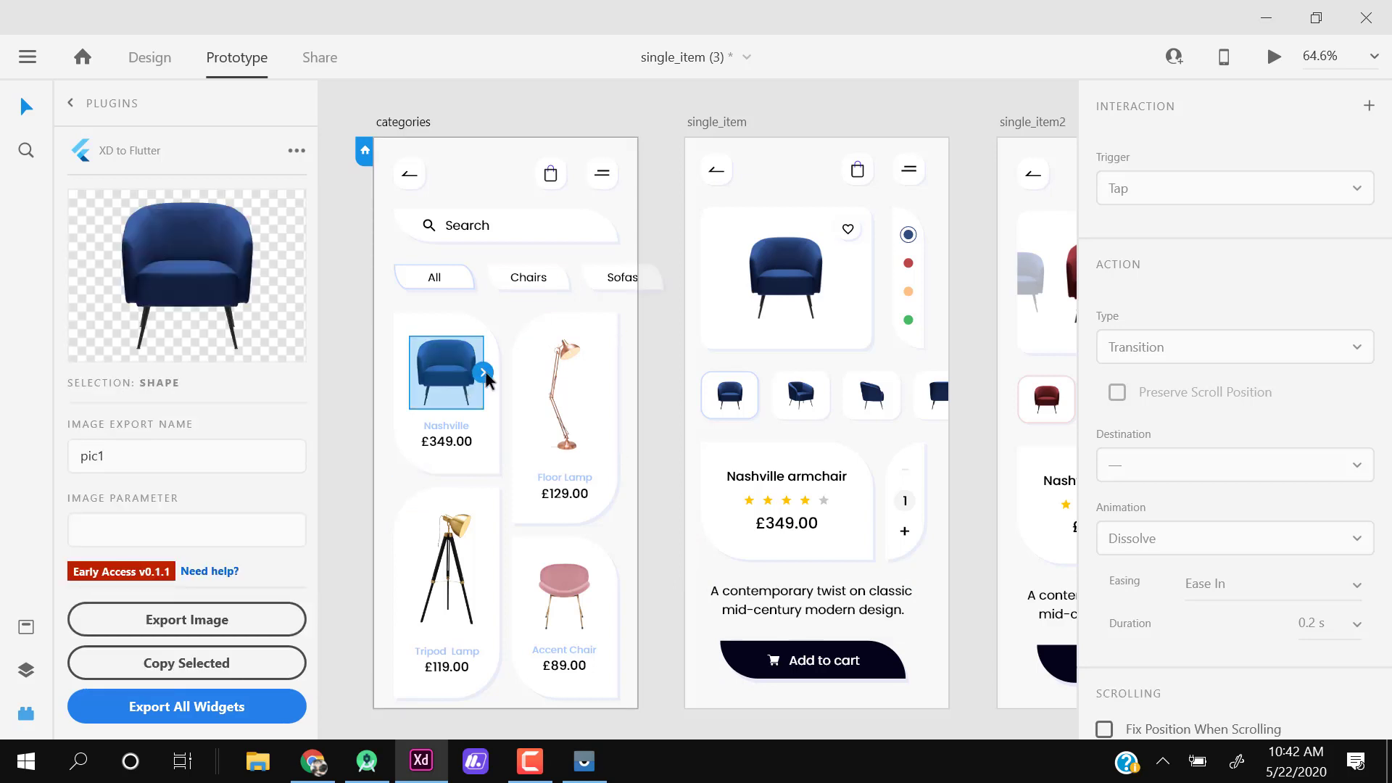
left_click_drag(675, 334, 687, 323)
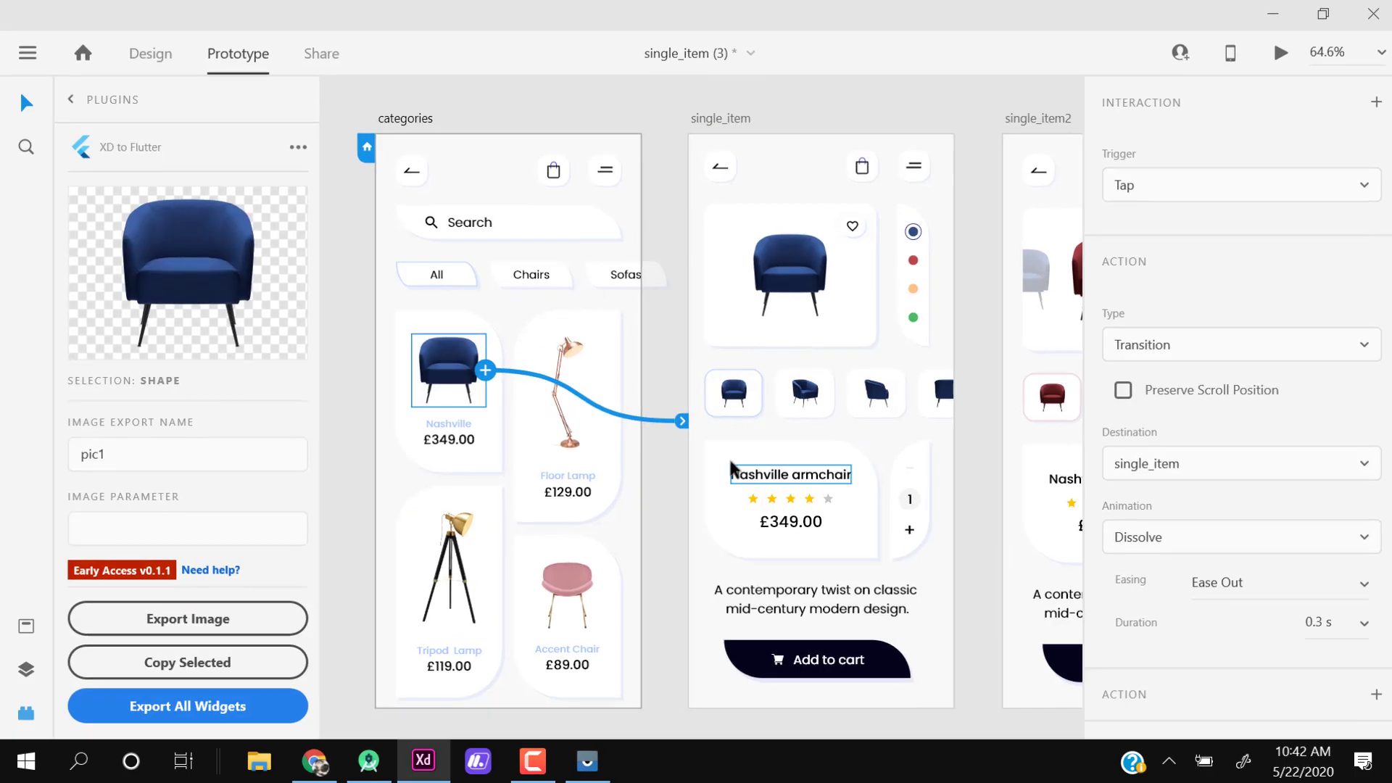
left_click(722, 173)
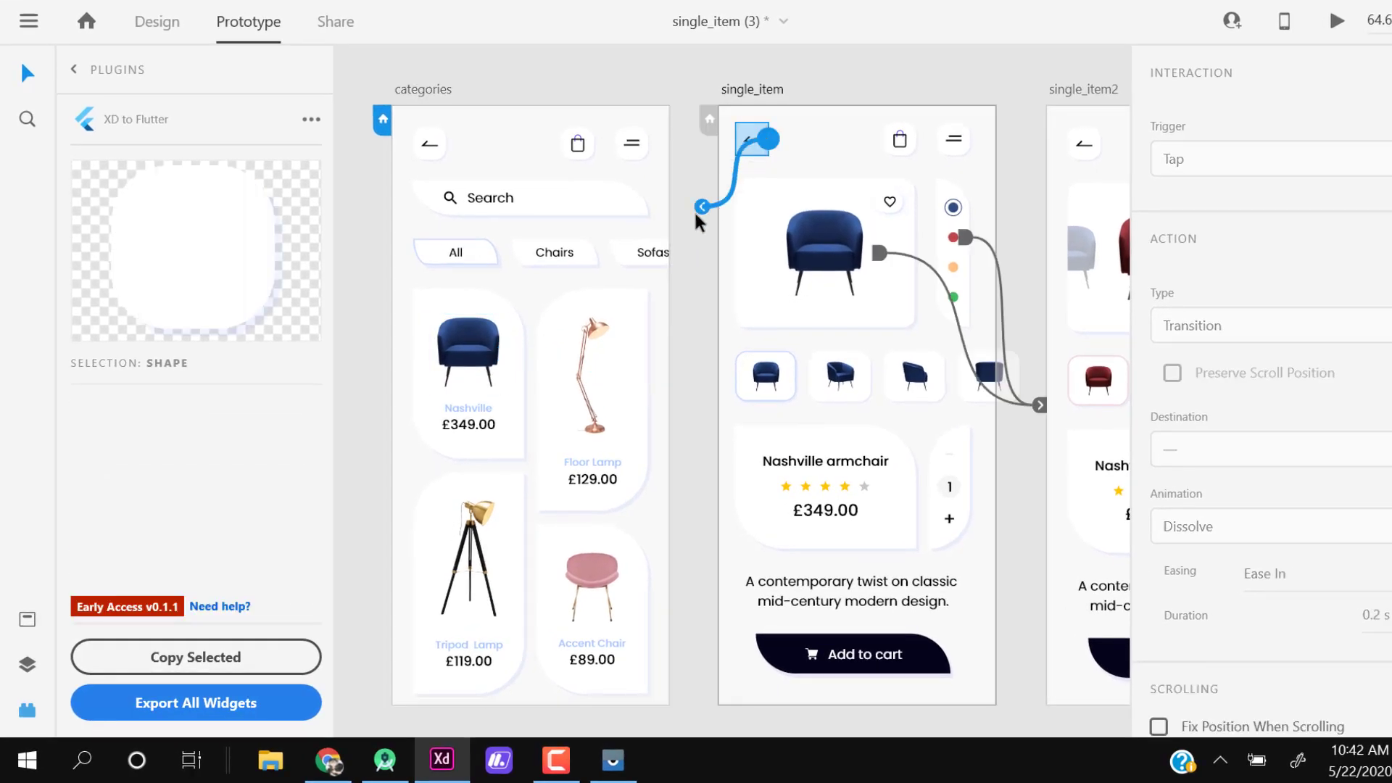
left_click_drag(669, 223, 652, 230)
left_click(516, 148)
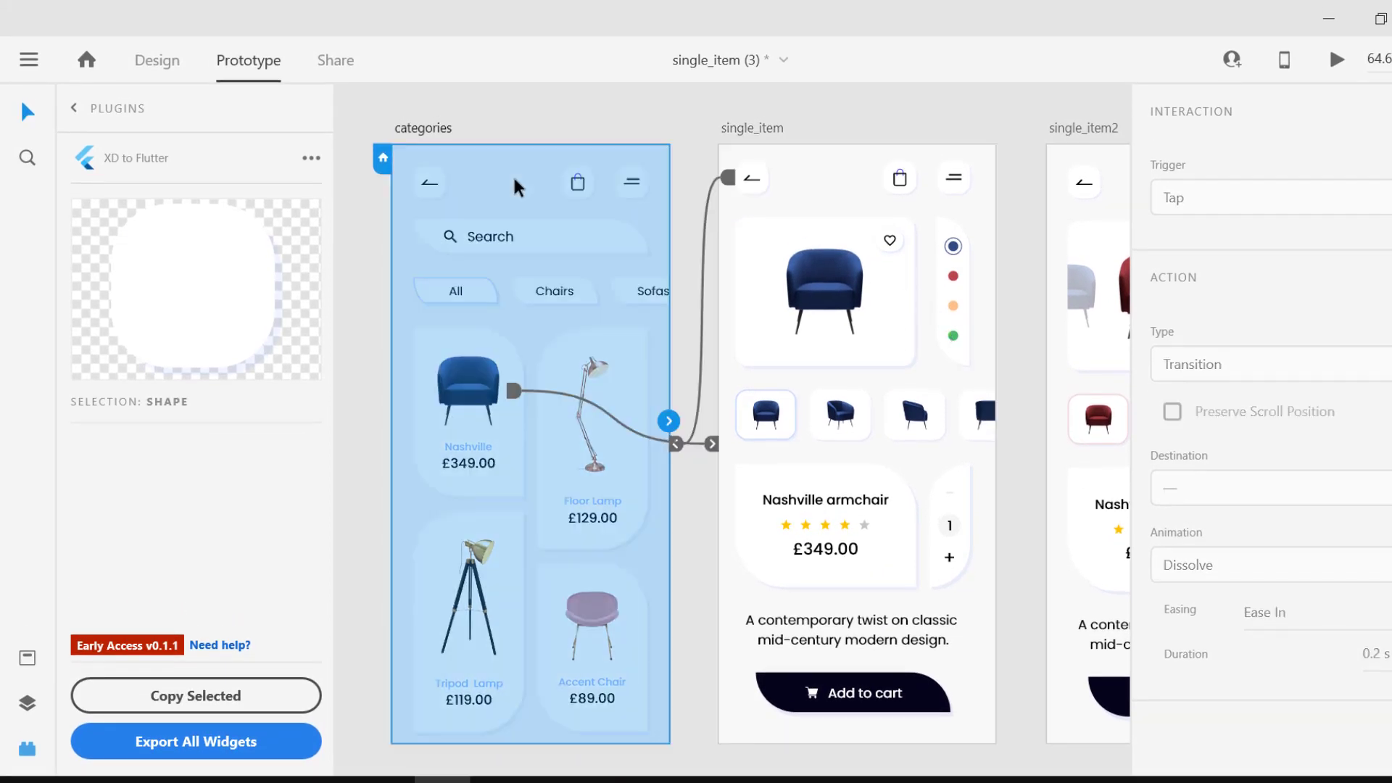
left_click(630, 107)
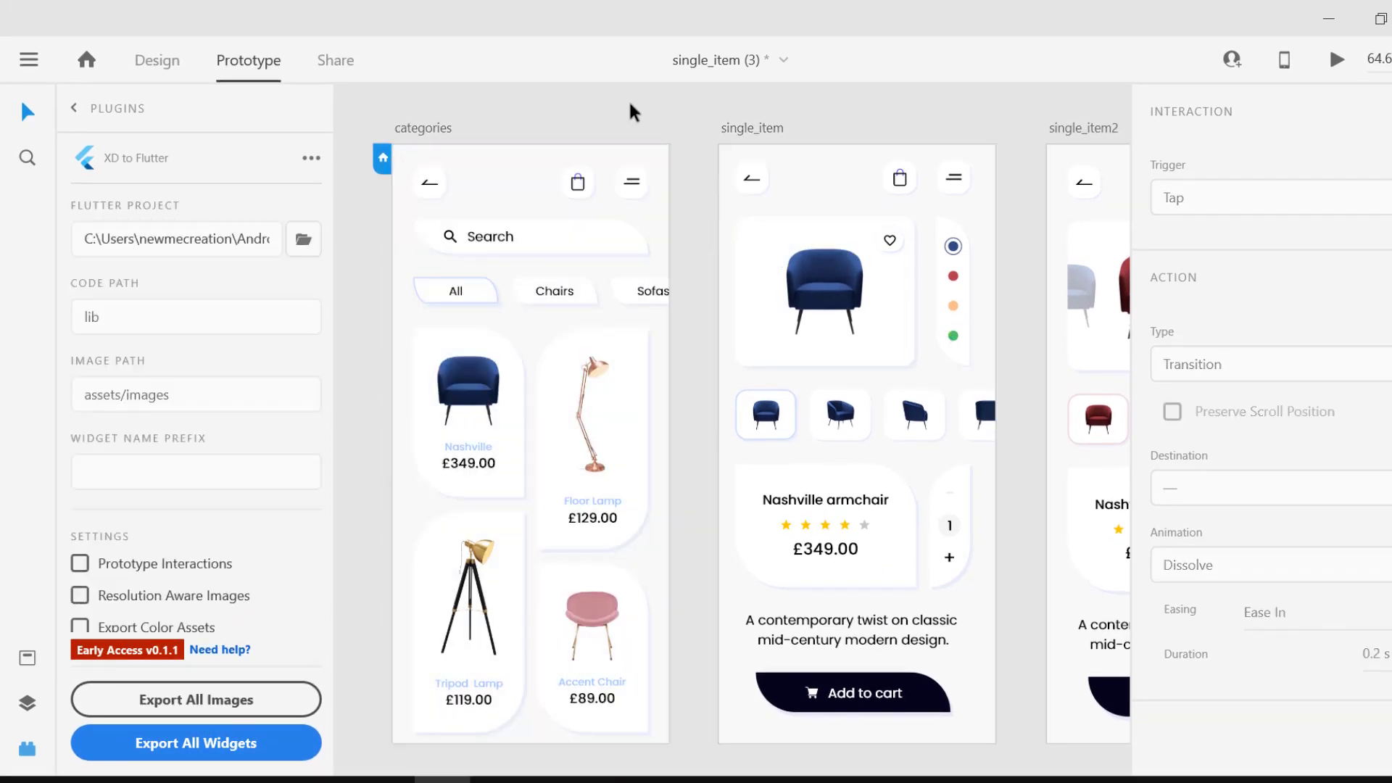
Select the categories and single_item artboards together and export all widgets to the Flutter project
left_click_drag(351, 107, 954, 721)
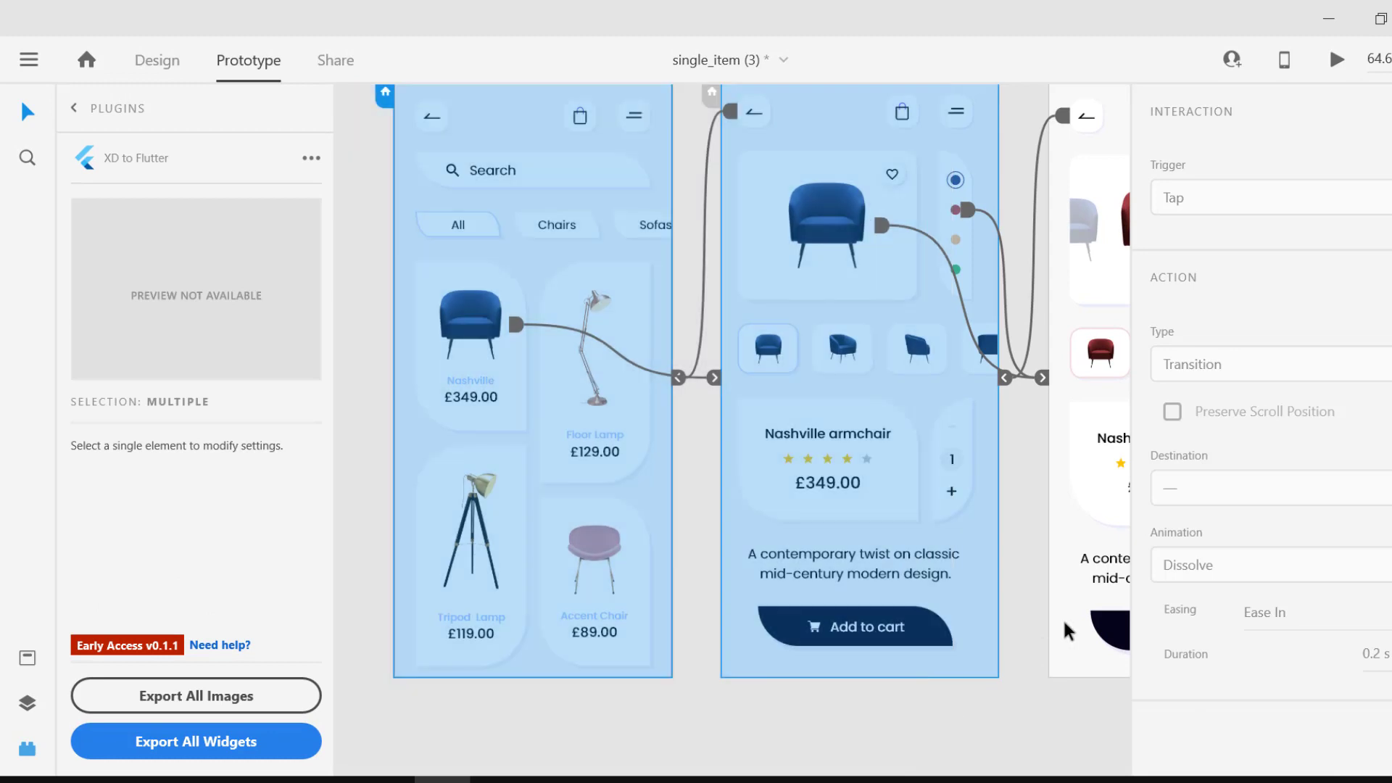
scroll(964, 489, "up", 2)
left_click(224, 728)
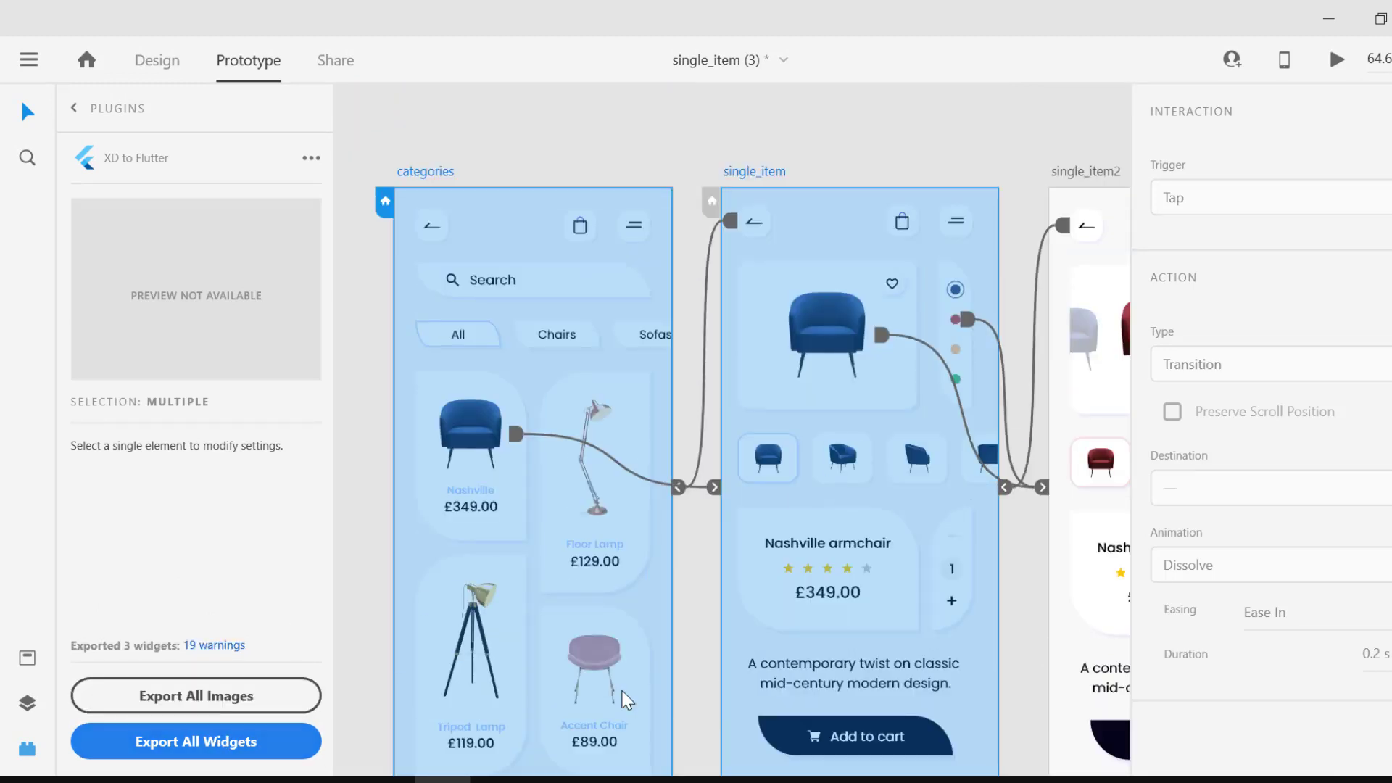
scroll(863, 553, "down", 3)
scroll(864, 553, "up", 1)
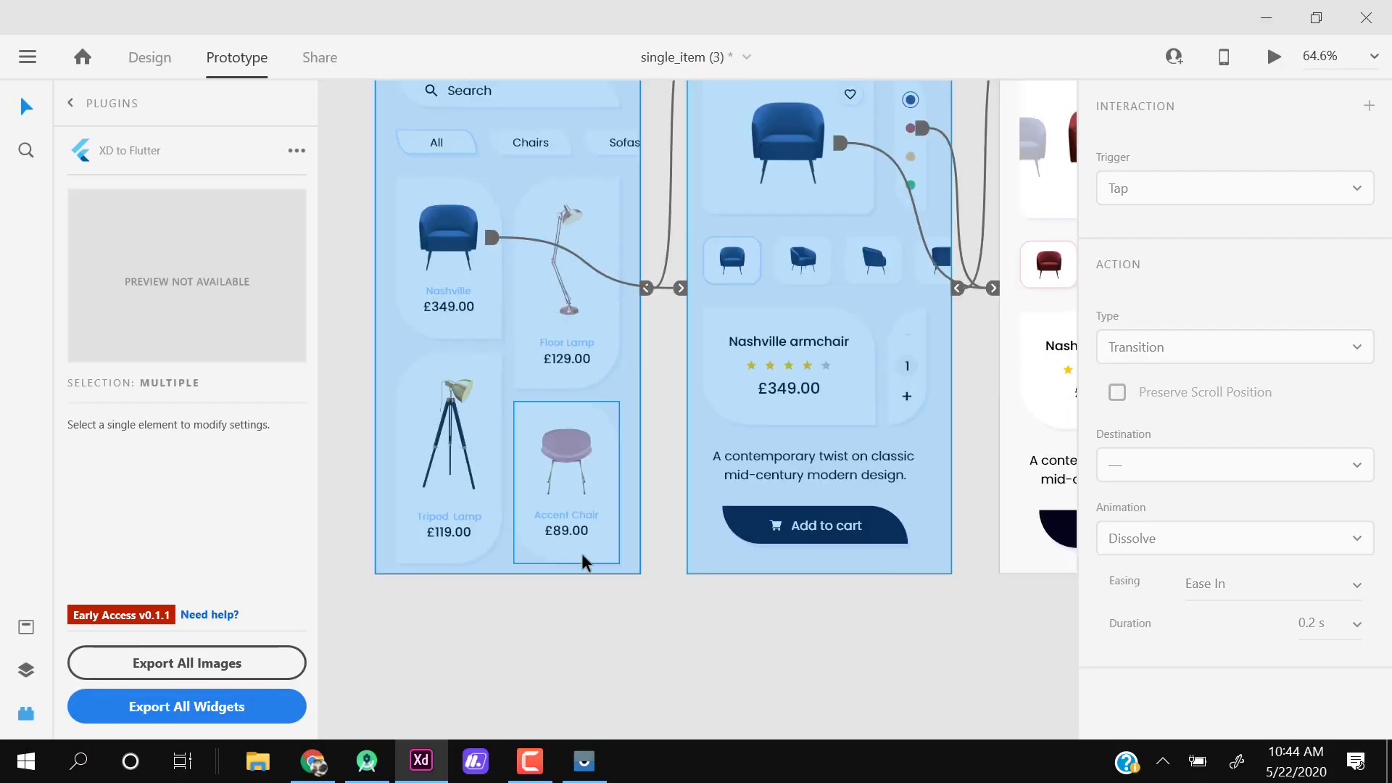
left_click(617, 563)
left_click(638, 567)
Return to Design mode and enable Prototype Interactions in the XD to Flutter export settings
left_click(148, 58)
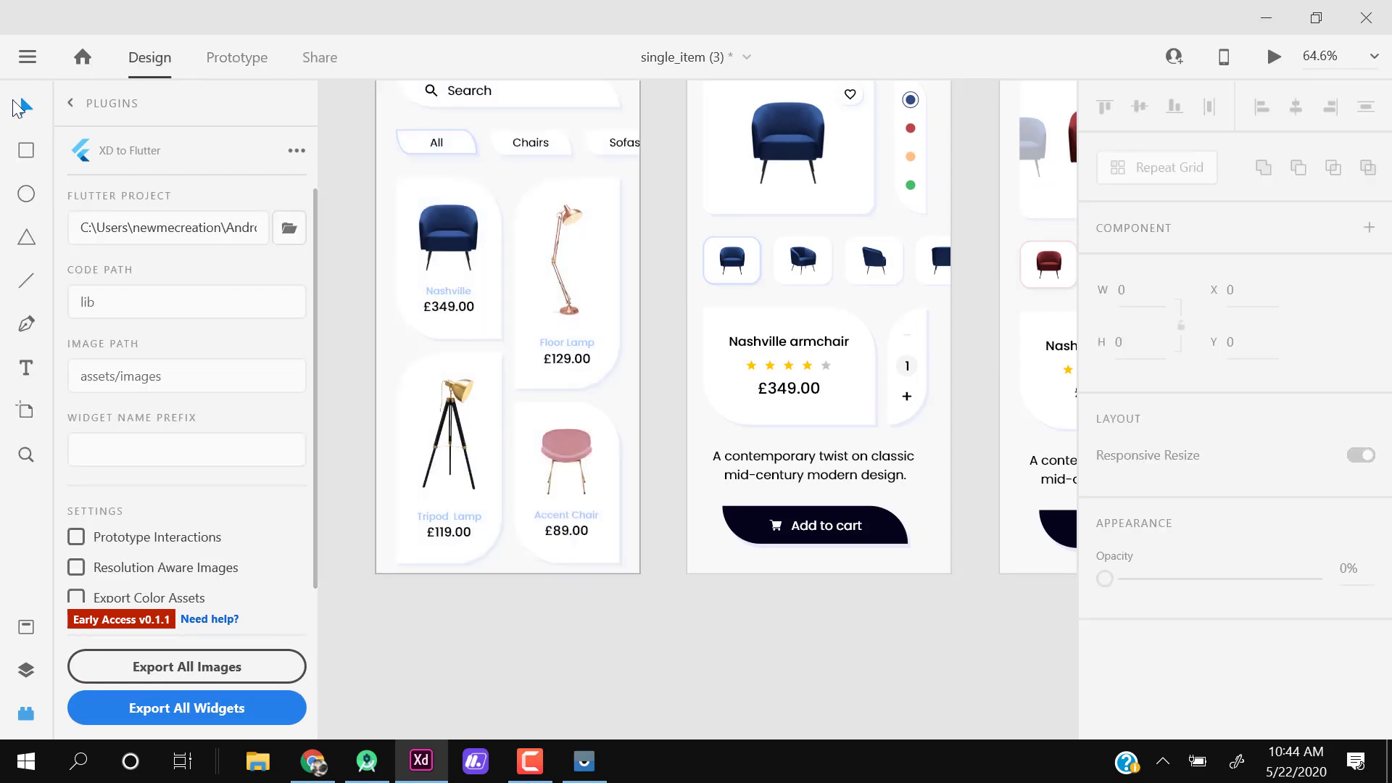
left_click_drag(880, 692, 458, 130)
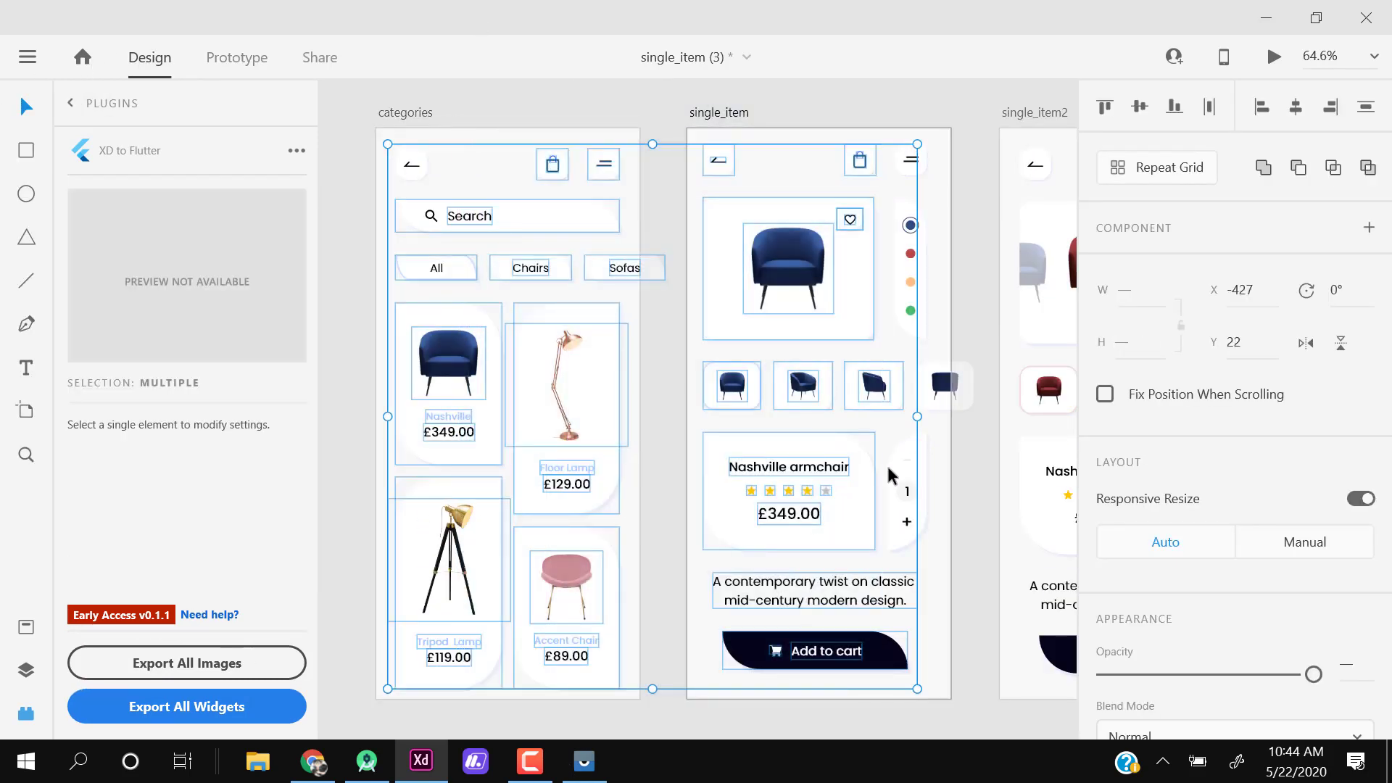
left_click(890, 471)
left_click(904, 724)
left_click(77, 538)
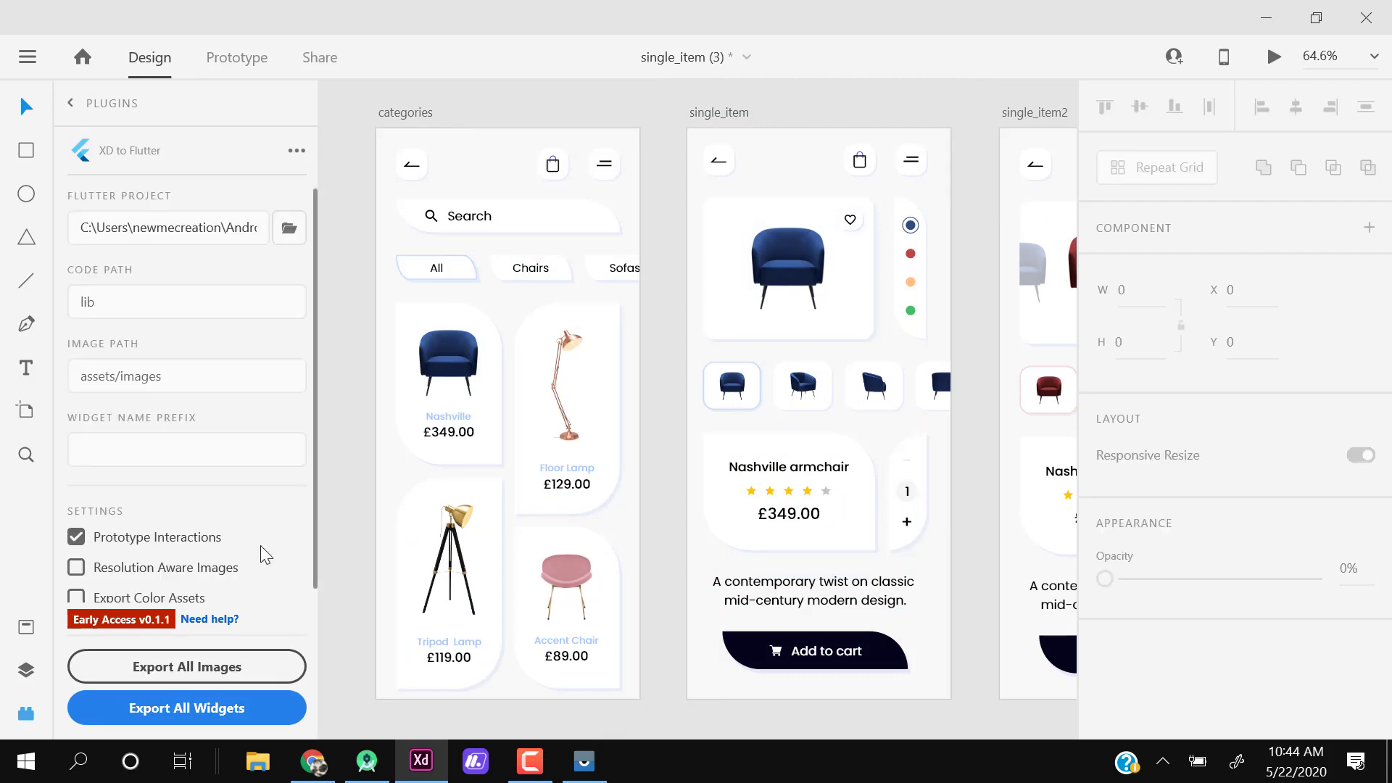
Switch to Android Studio, run main.dart on the Mi A3 and bring up the mirrored phone screen
scroll(266, 555, "down", 1)
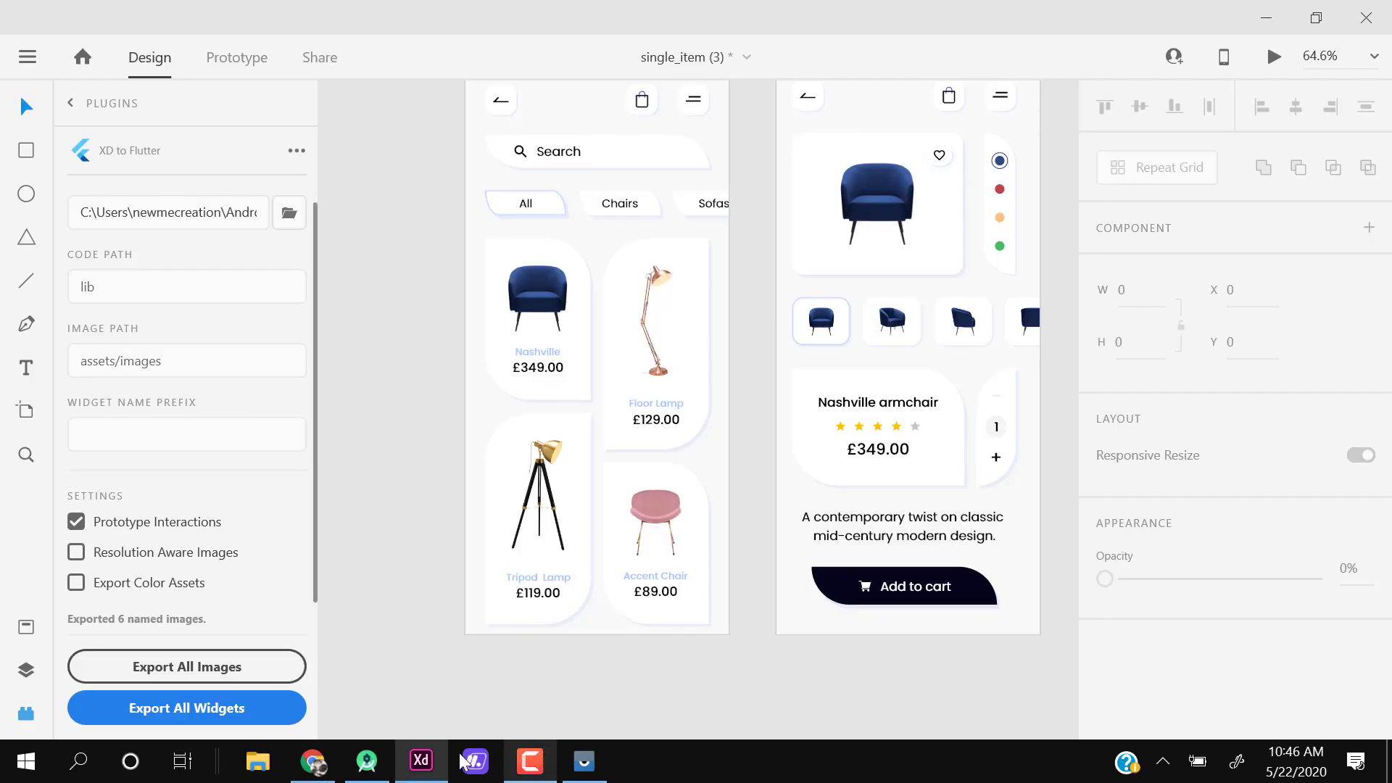
left_click(366, 759)
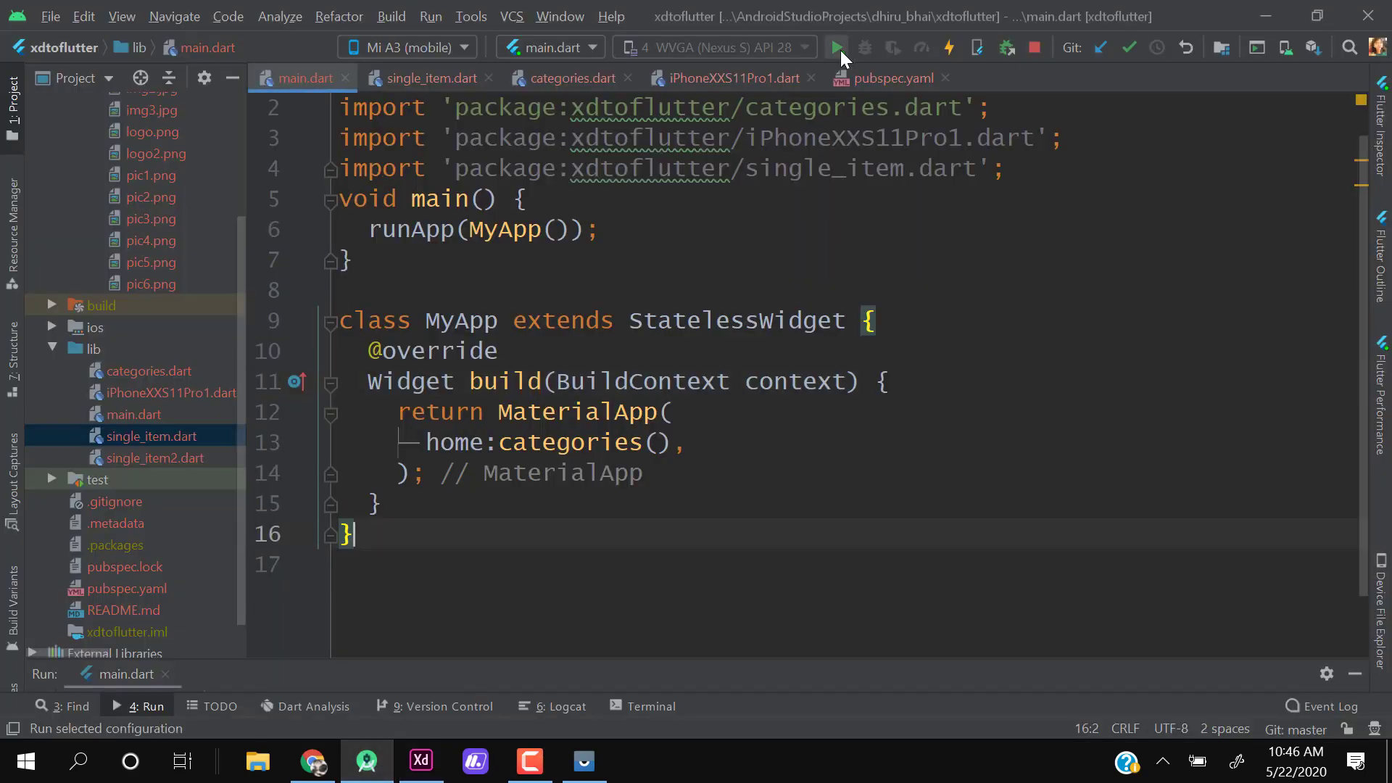
left_click(577, 772)
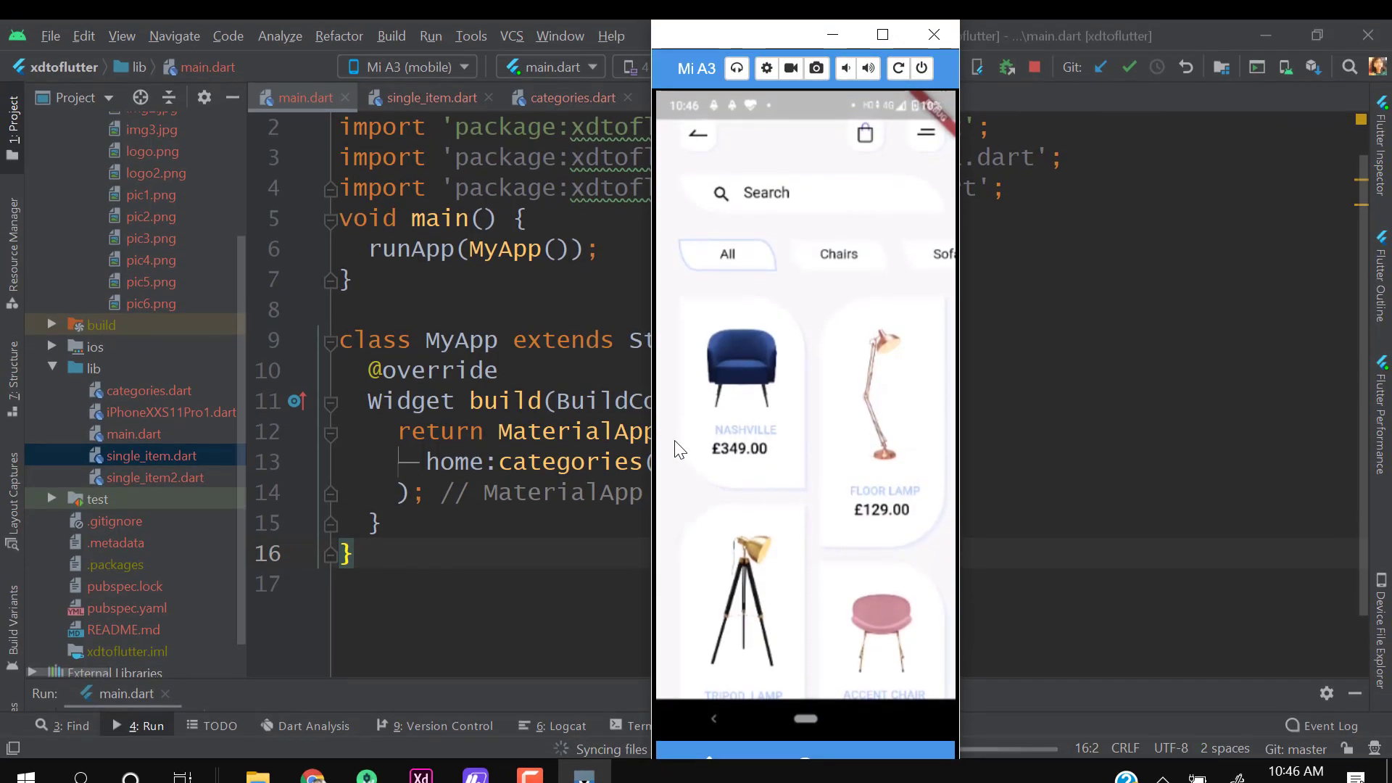
Switch to Adobe XD and place the Mi A3 mirror window over it, beside the categories artboard
left_click(421, 761)
left_click(583, 773)
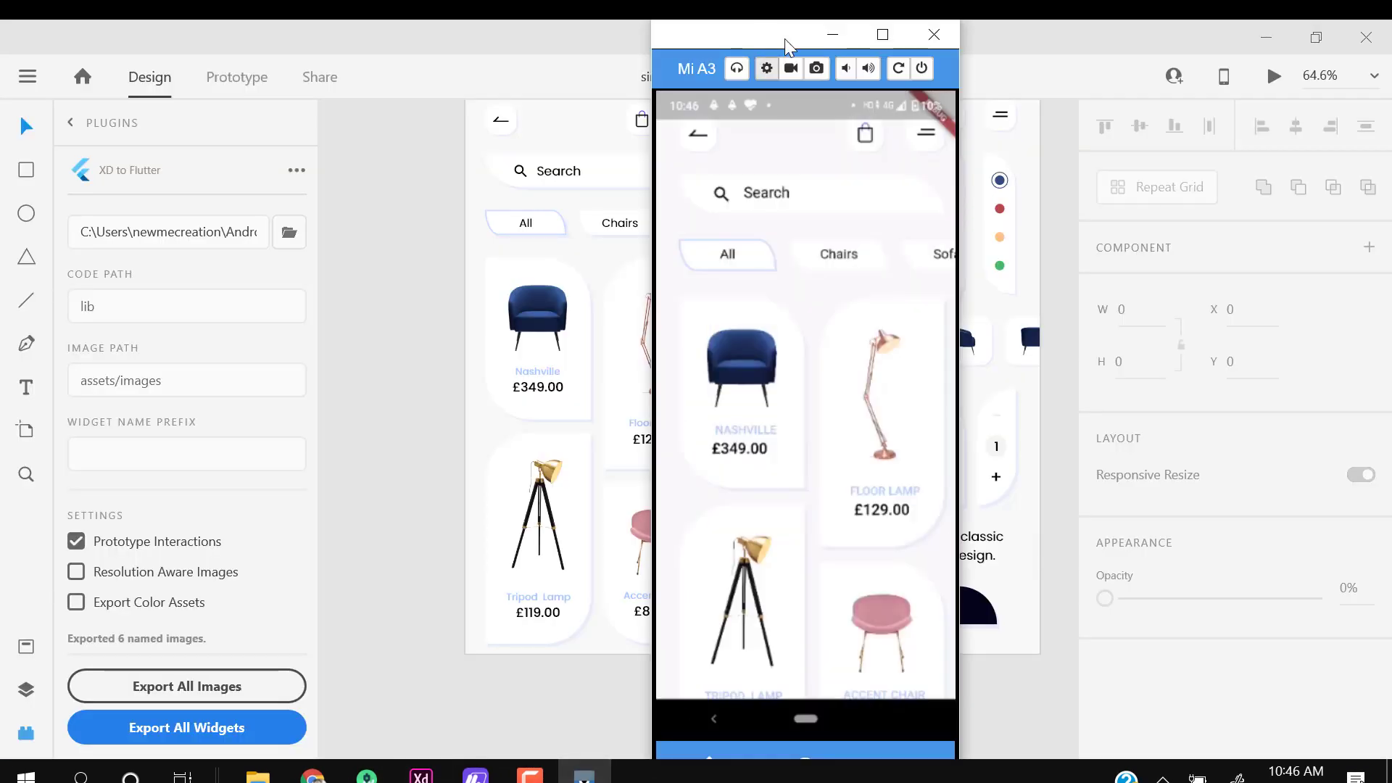
left_click_drag(785, 45, 908, 51)
scroll(638, 341, "up", 2)
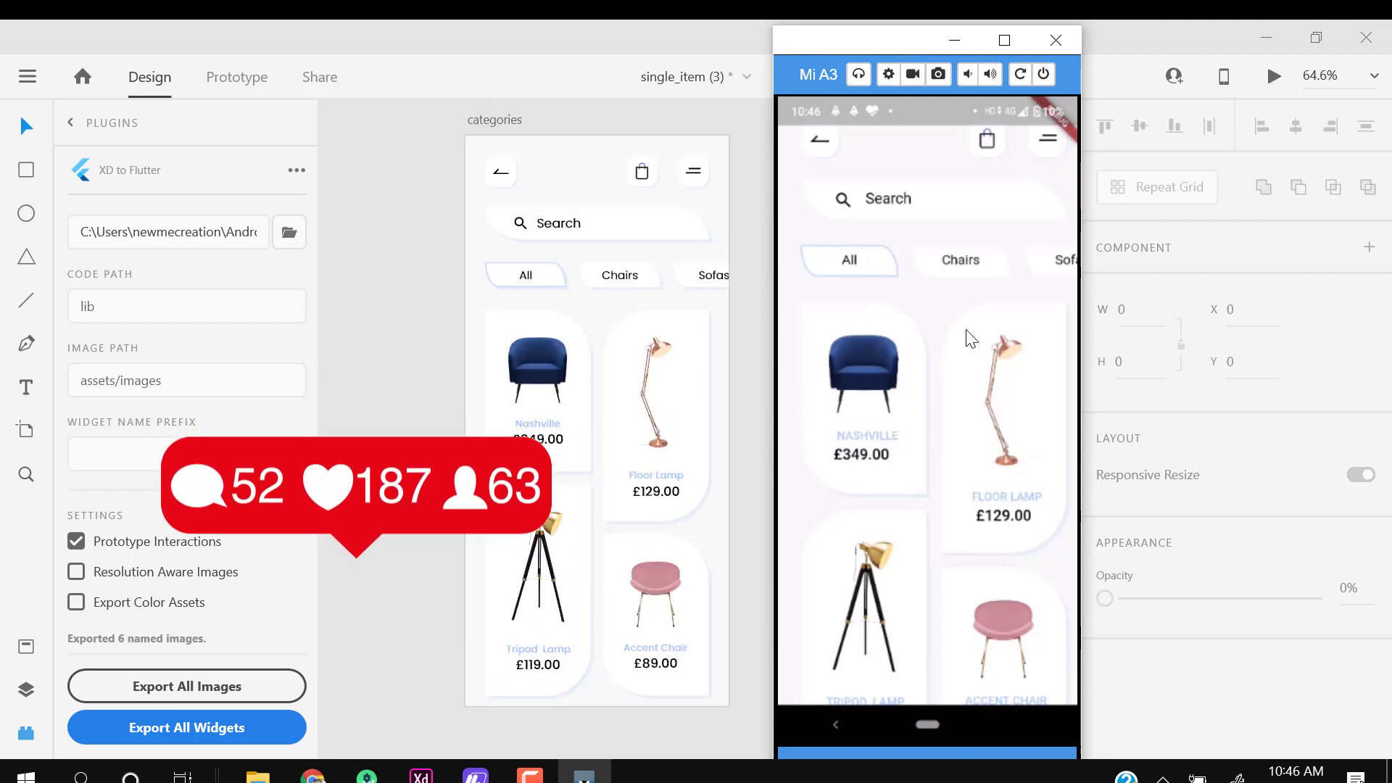
Test the app's navigation by repeatedly opening the Nashville chair from the categories screen and returning with the back arrow
left_click(874, 381)
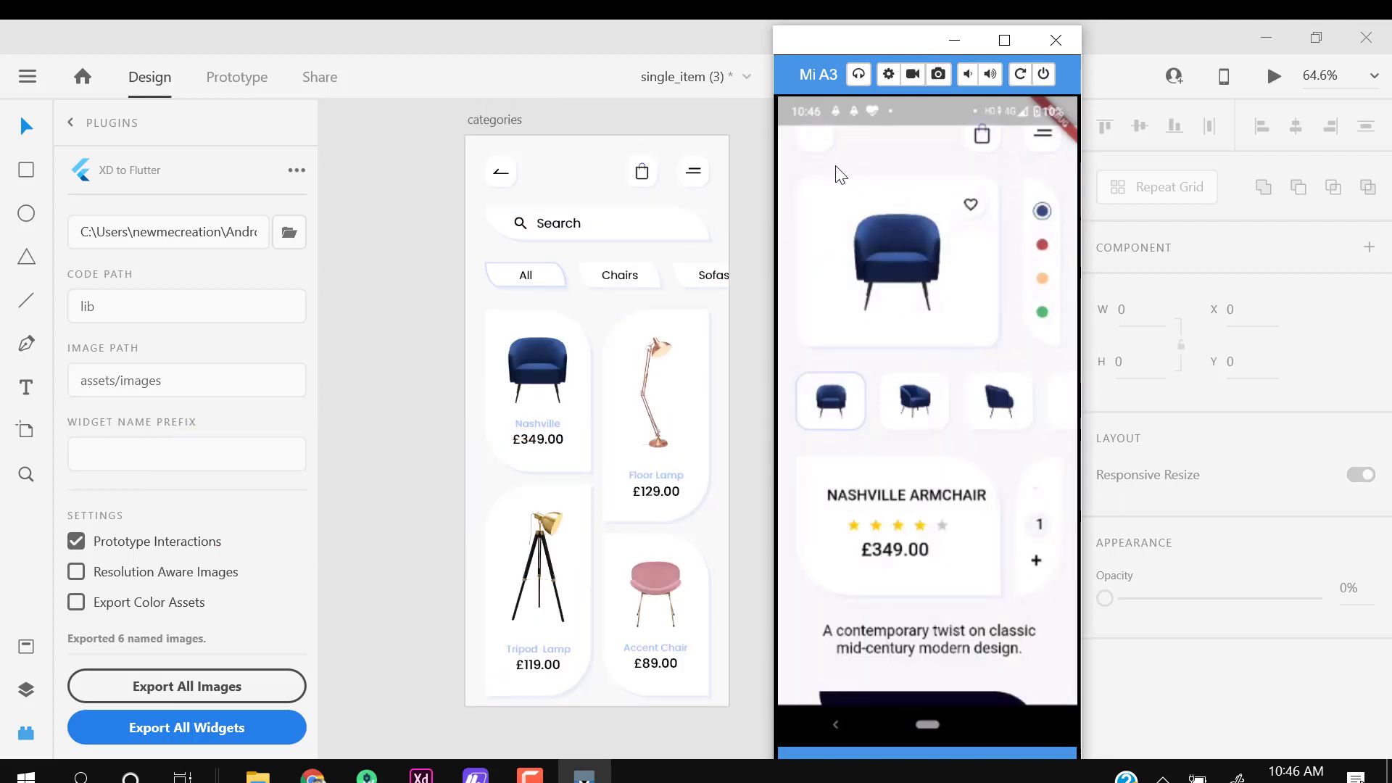
left_click(815, 141)
left_click(858, 379)
left_click(820, 130)
left_click(882, 384)
left_click(820, 148)
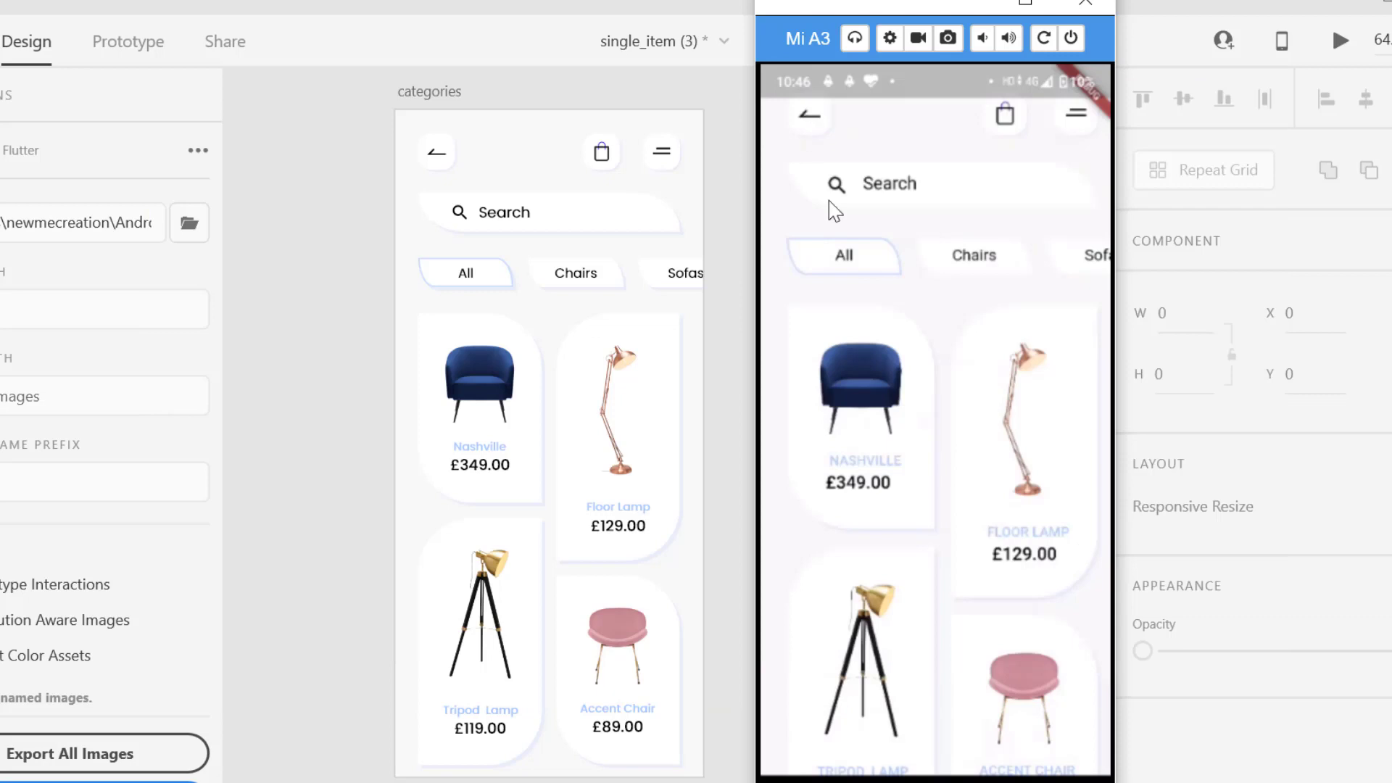
left_click(864, 380)
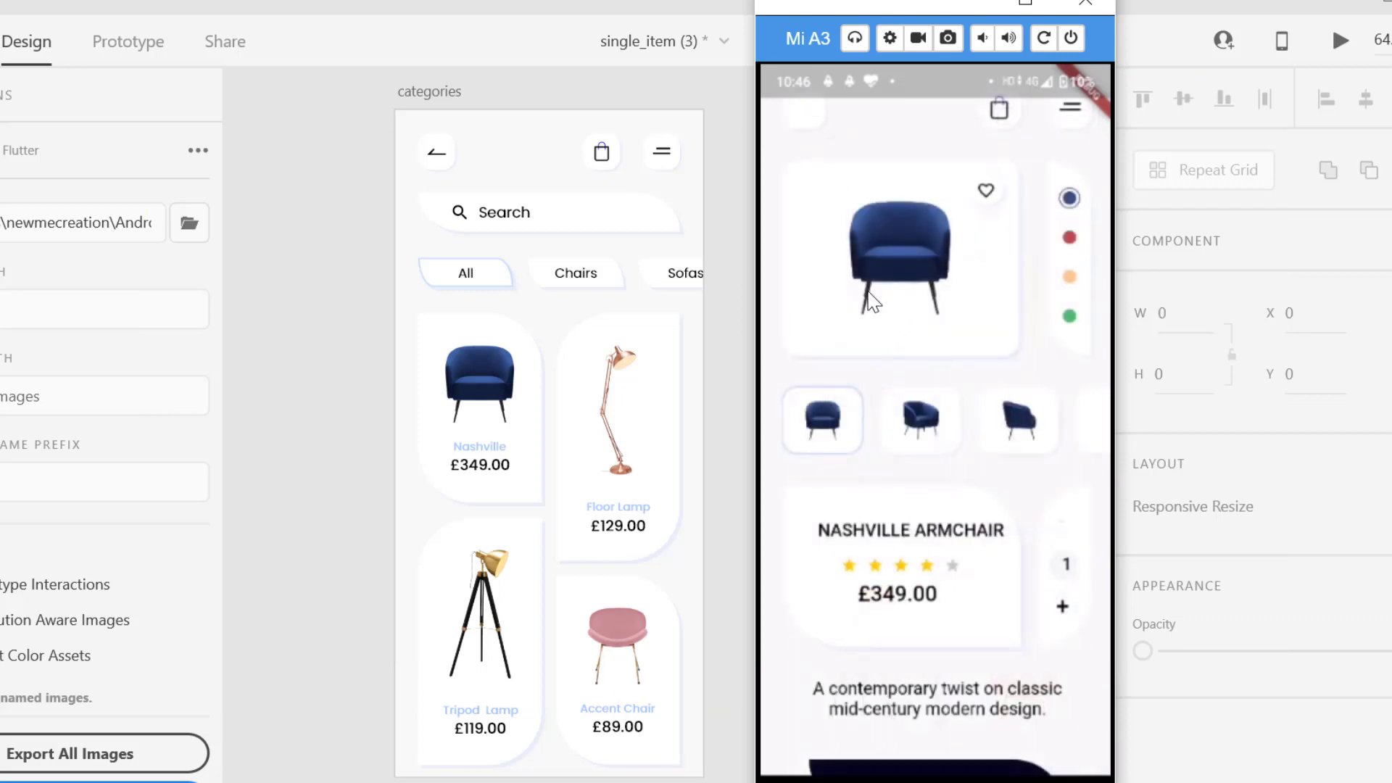
left_click(810, 118)
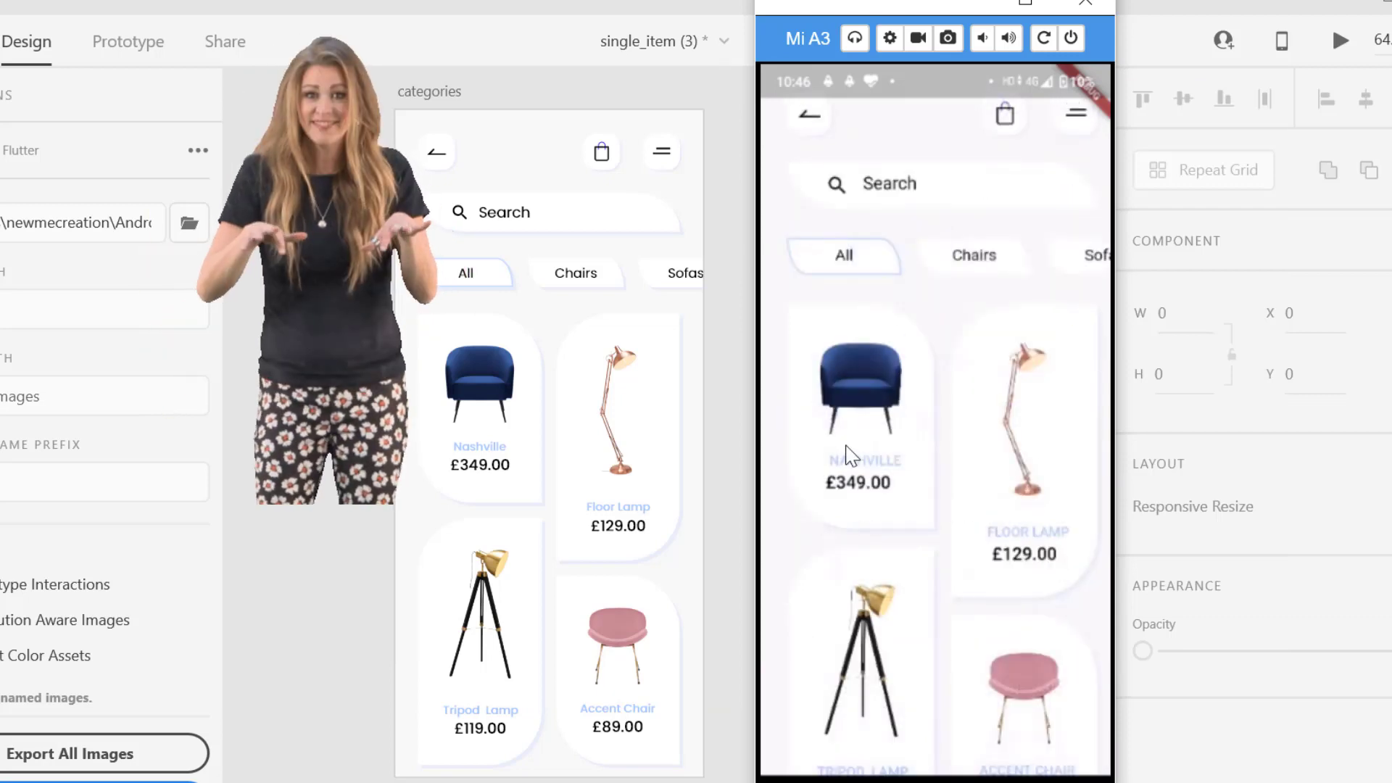